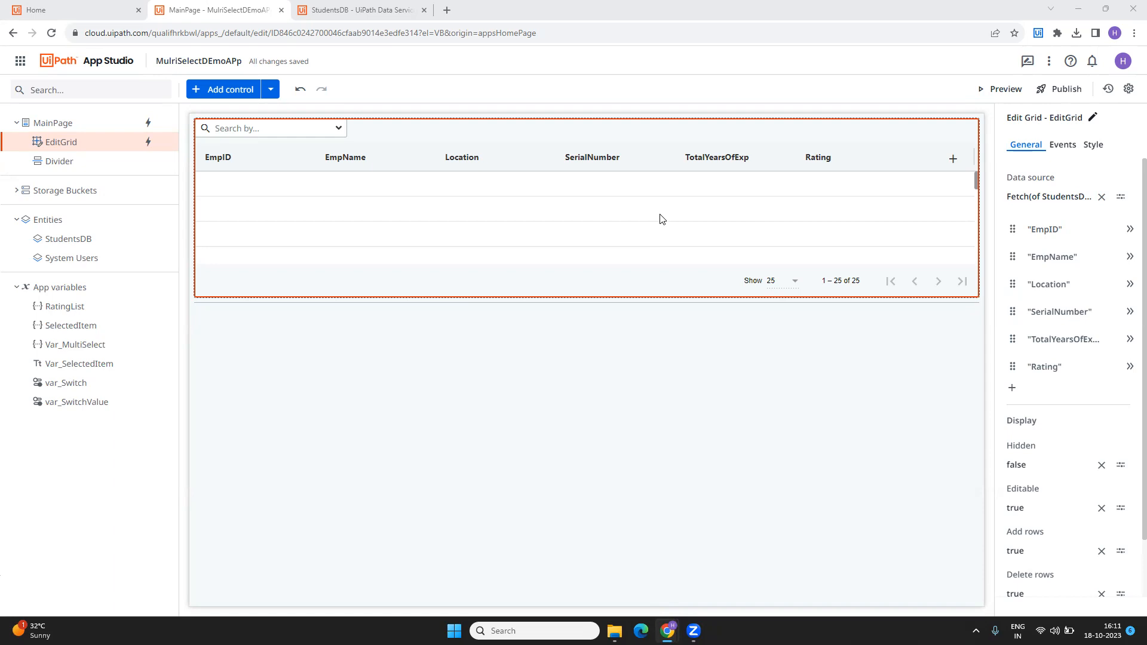
Examine the icon and container controls that can be added to the page.
click(216, 90)
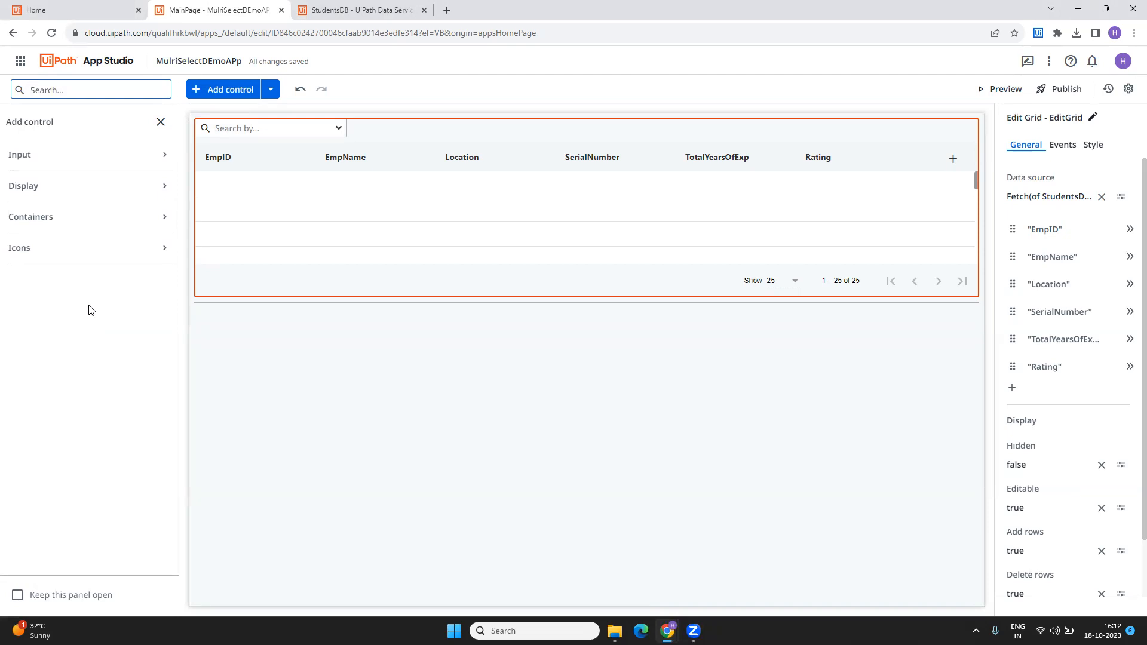
click(166, 251)
scroll(137, 391, down, 15)
scroll(137, 391, up, 15)
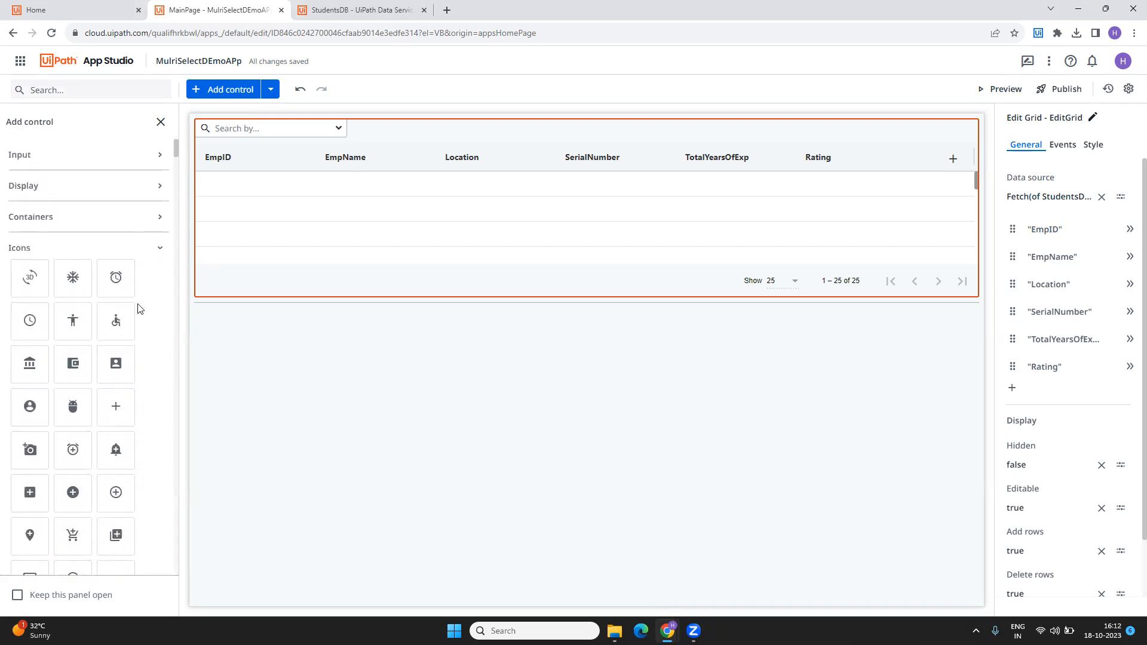
click(161, 250)
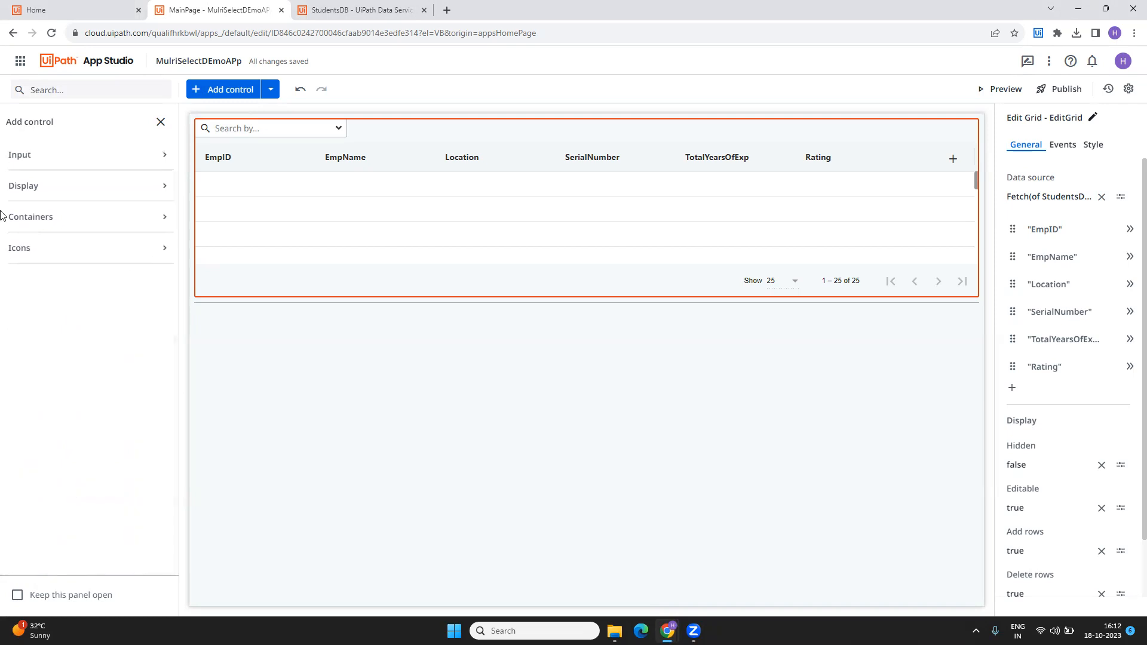
click(162, 221)
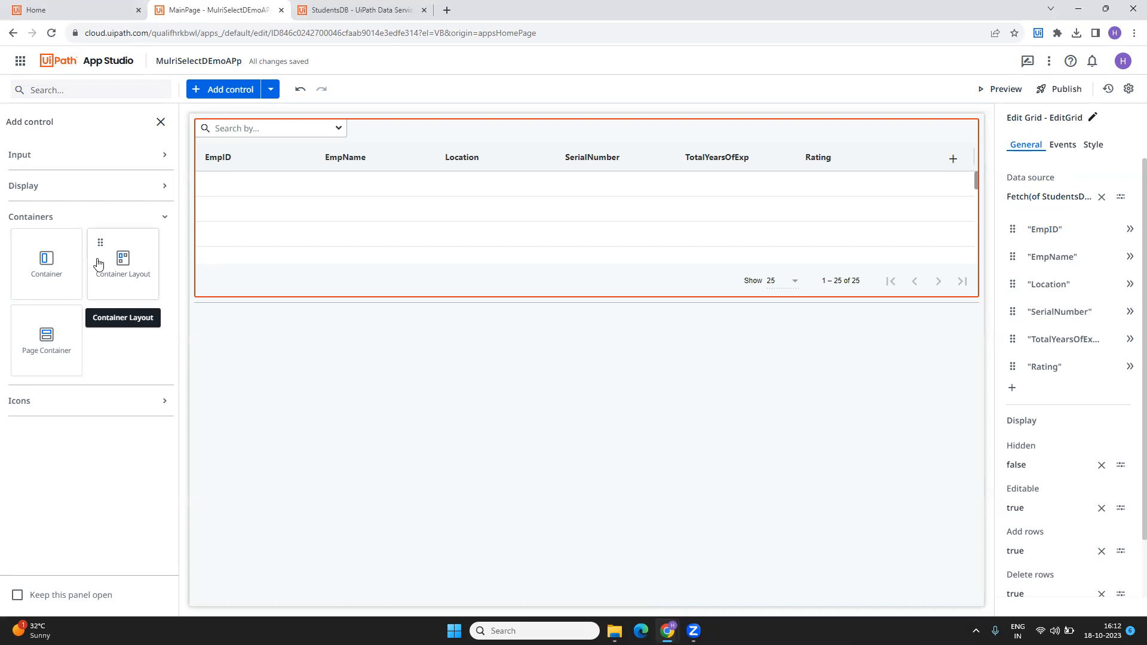
click(166, 221)
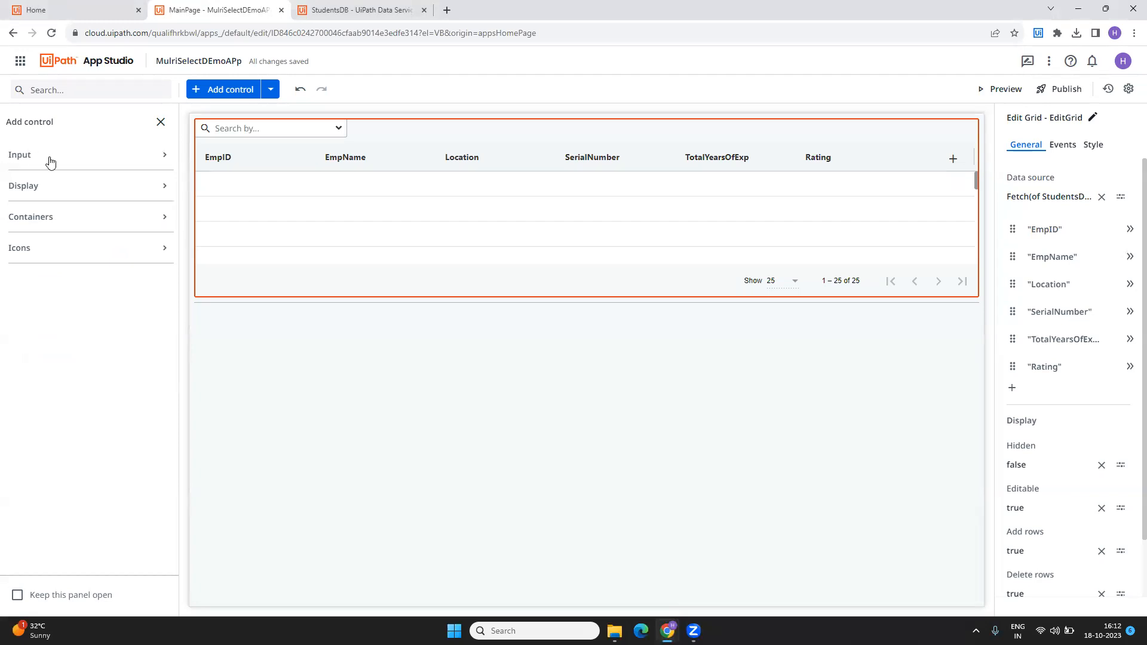
Examine the input and display controls available in the control library.
click(166, 157)
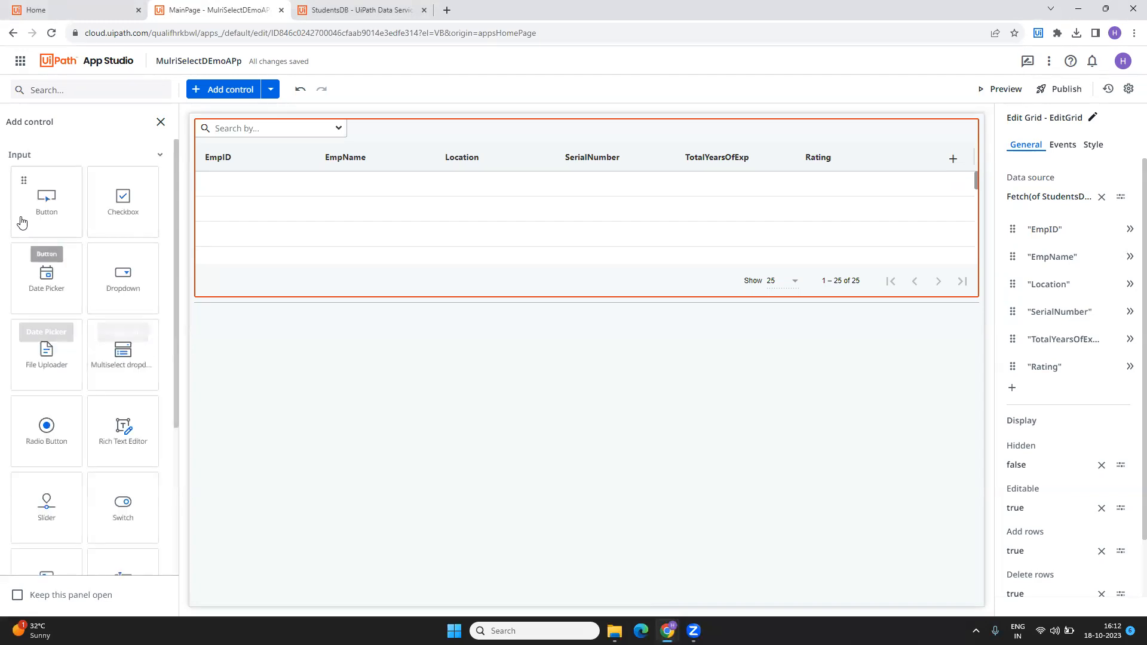
scroll(85, 282, down, 2)
scroll(84, 282, down, 2)
scroll(84, 281, up, 5)
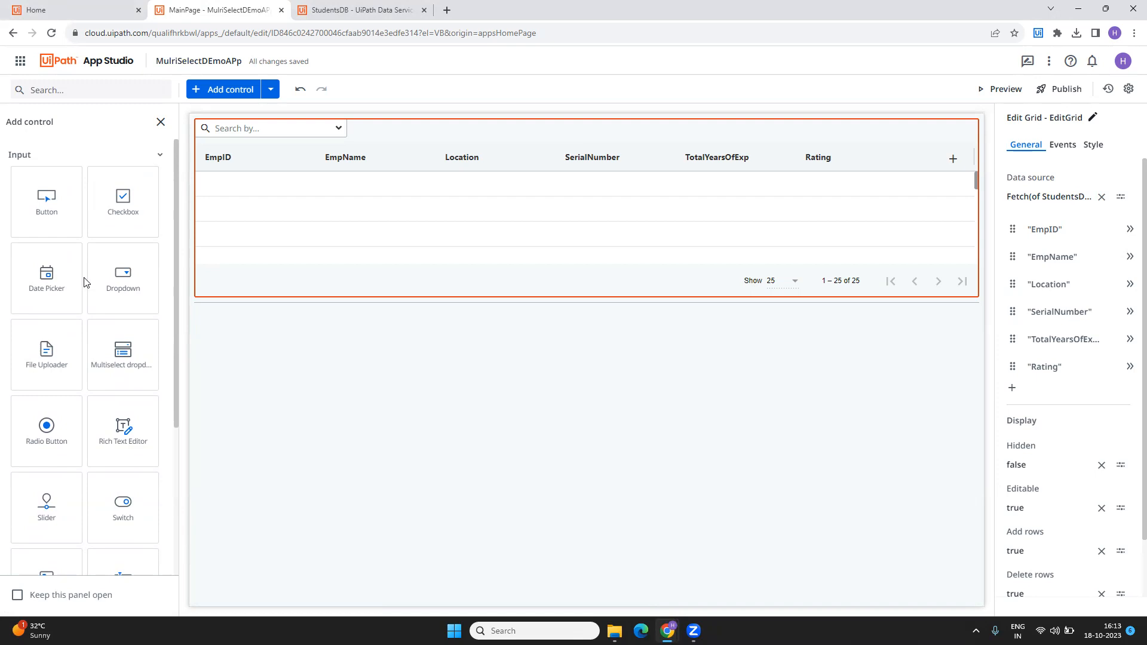
click(161, 157)
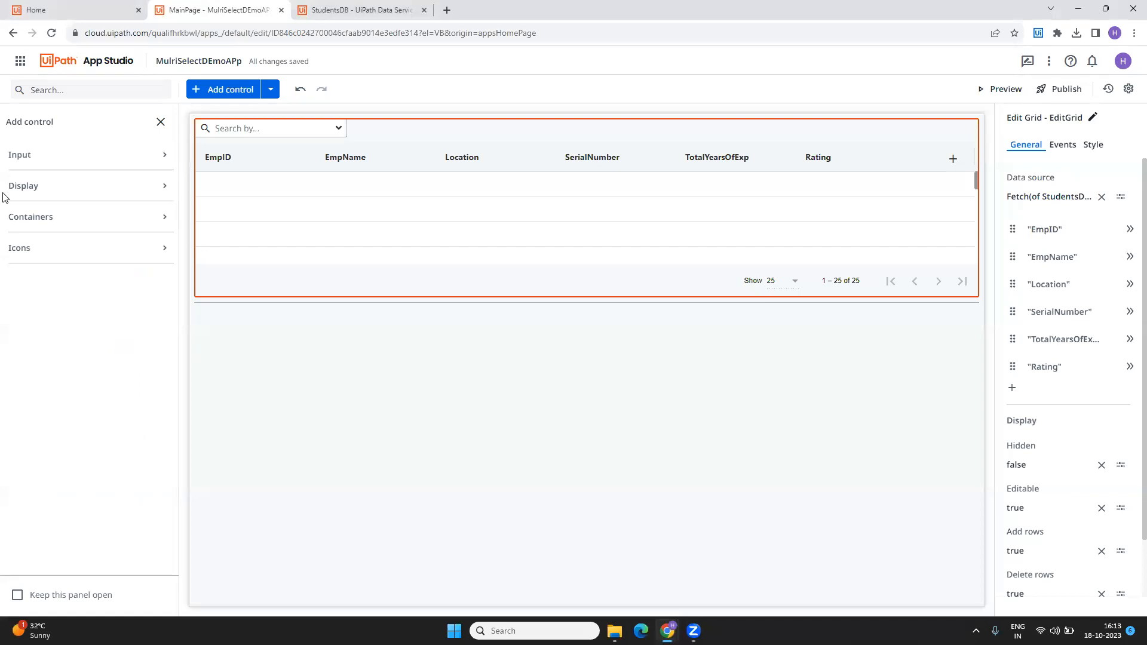
click(166, 188)
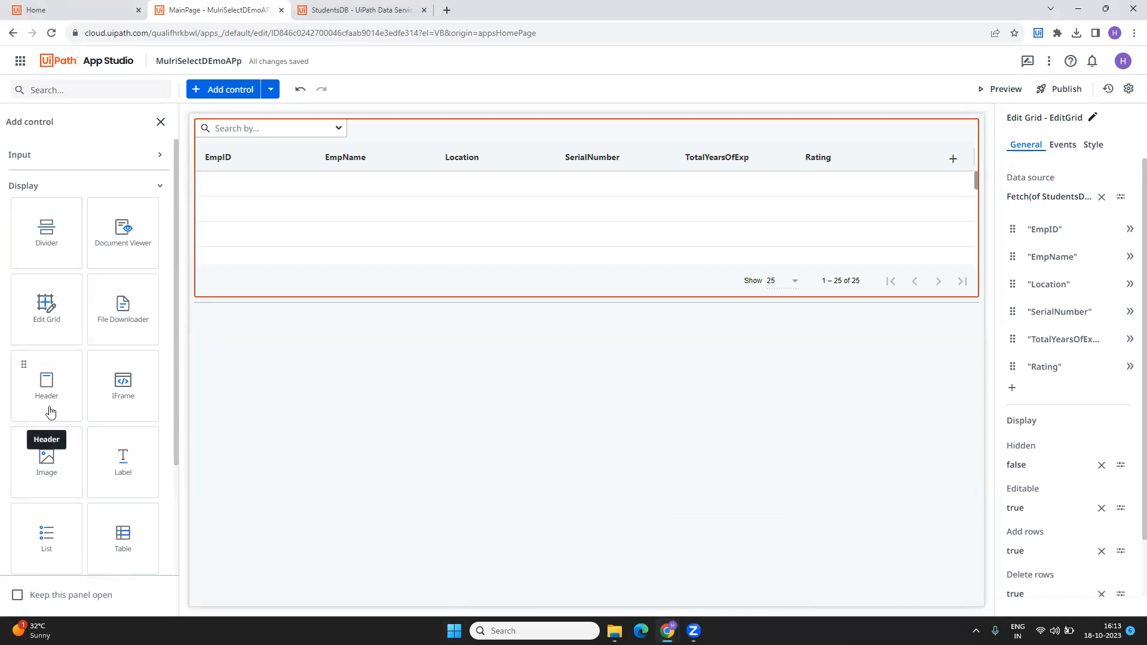
scroll(48, 490, down, 1)
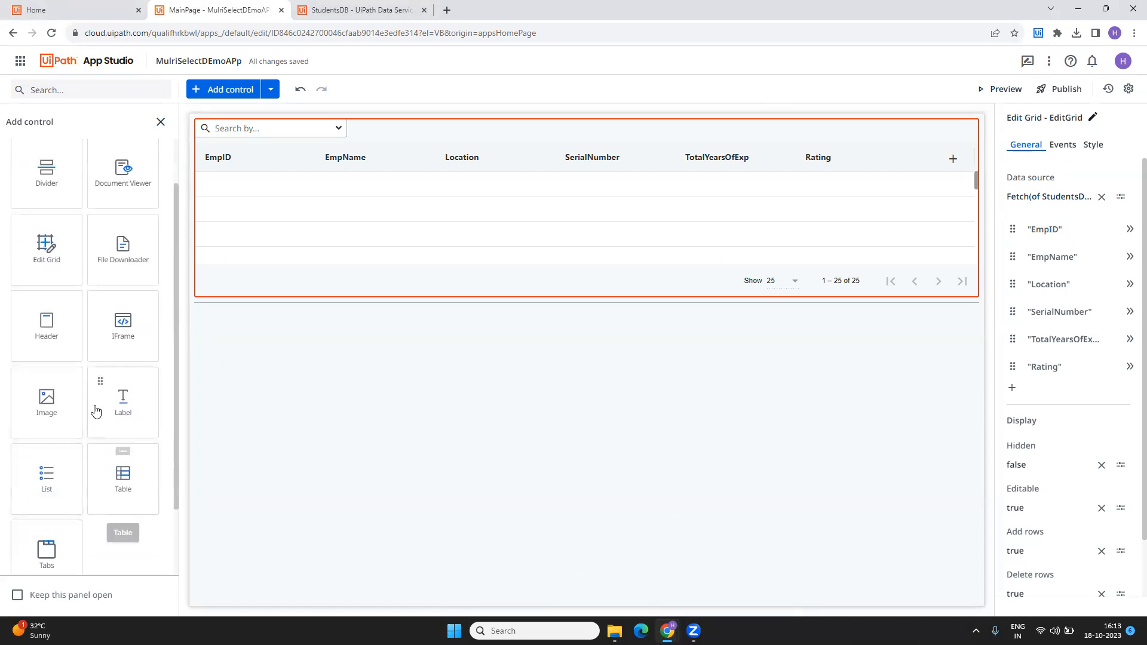
scroll(96, 406, up, 1)
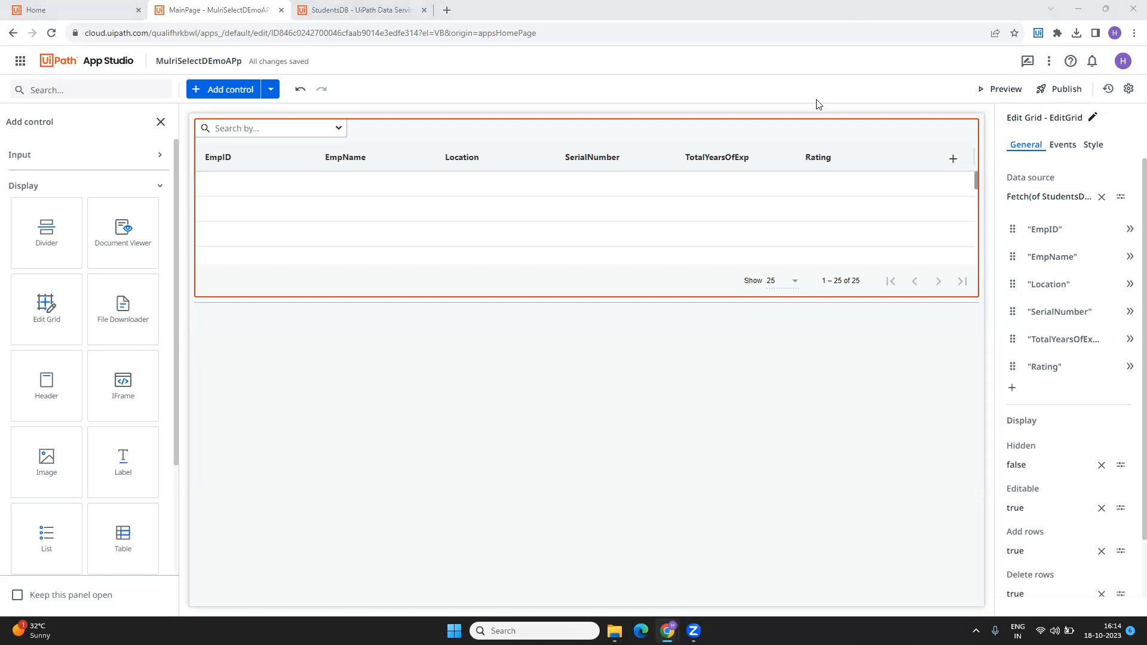
Move the StudentsDB page into its own browser window and open the bookmarked YouTube channel in a new maximized tab there.
click(537, 425)
drag(304, 11, 406, 129)
click(297, 127)
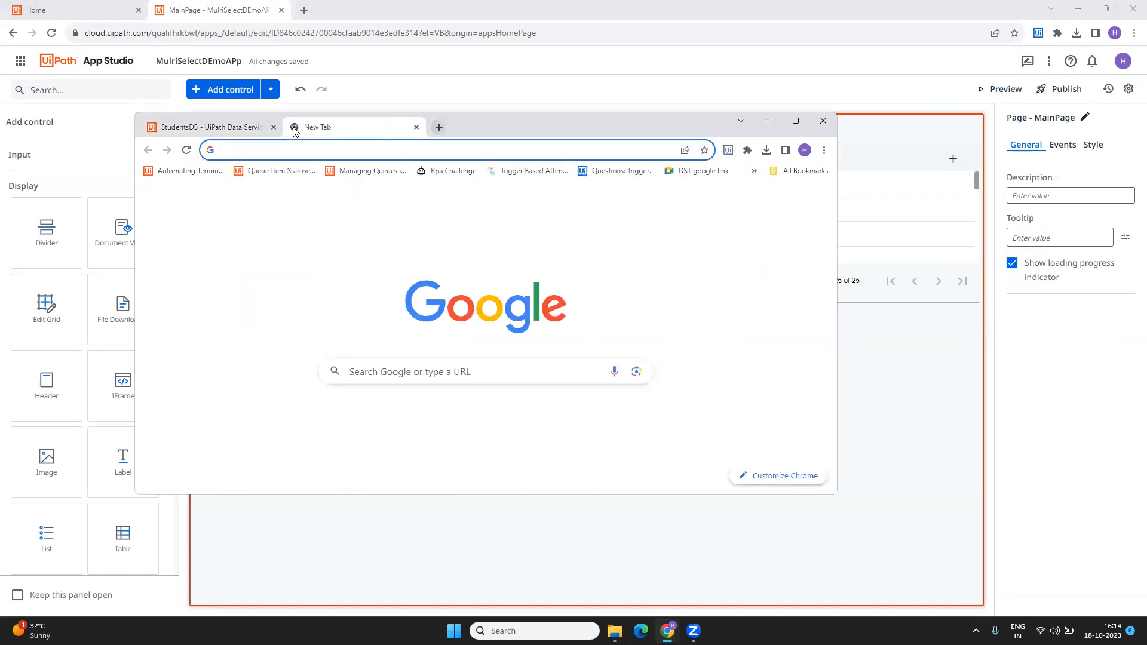
text(harsha)
key(Return)
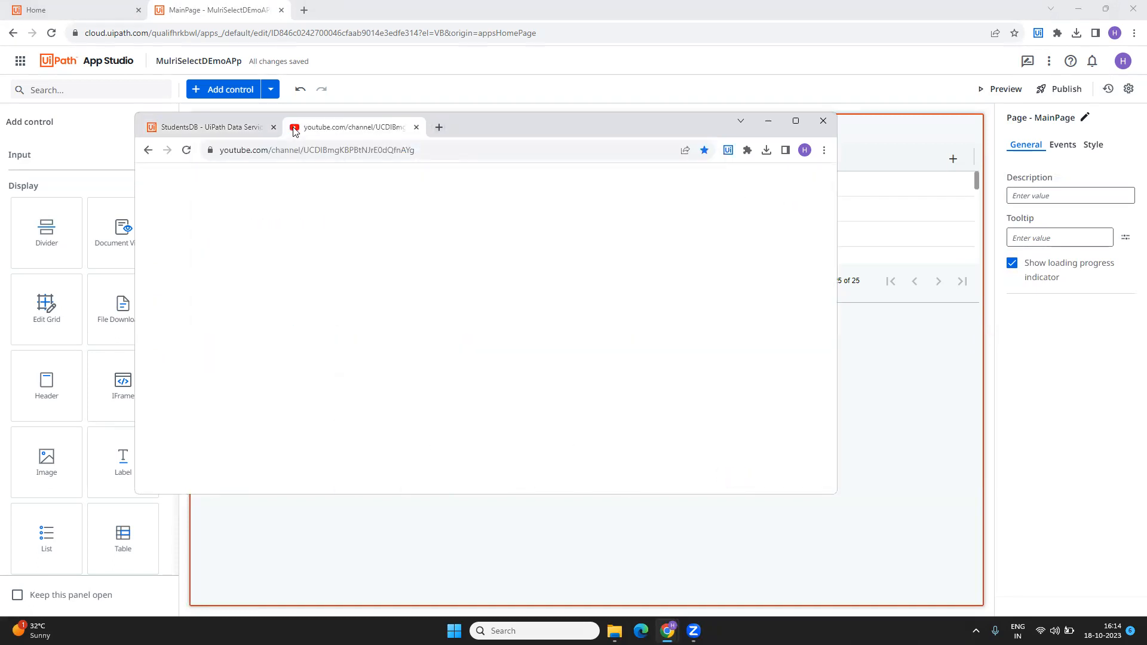
click(795, 121)
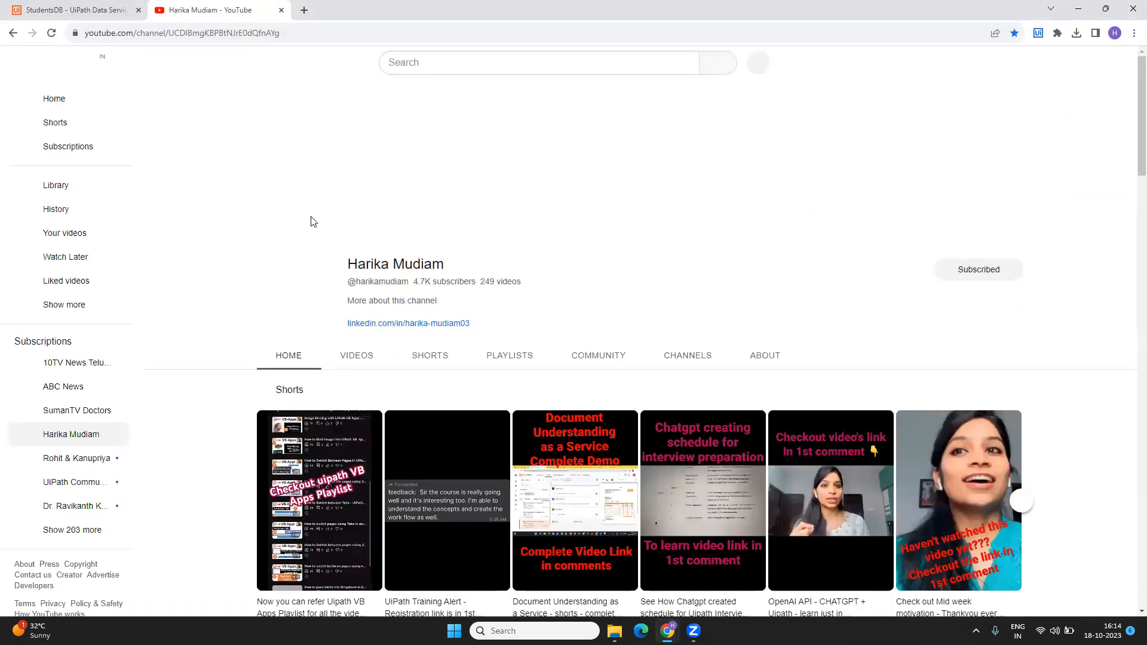
Find the UiPath VB Apps playlist among the channel's playlists and open it in a separate browser window.
click(505, 355)
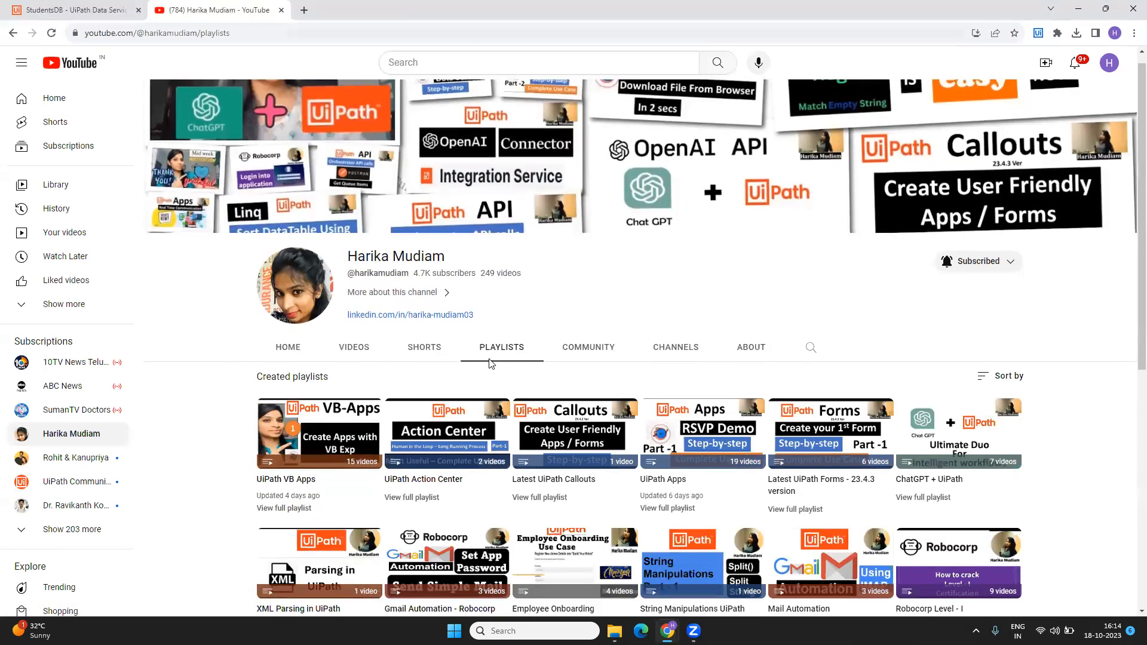
scroll(490, 363, down, 3)
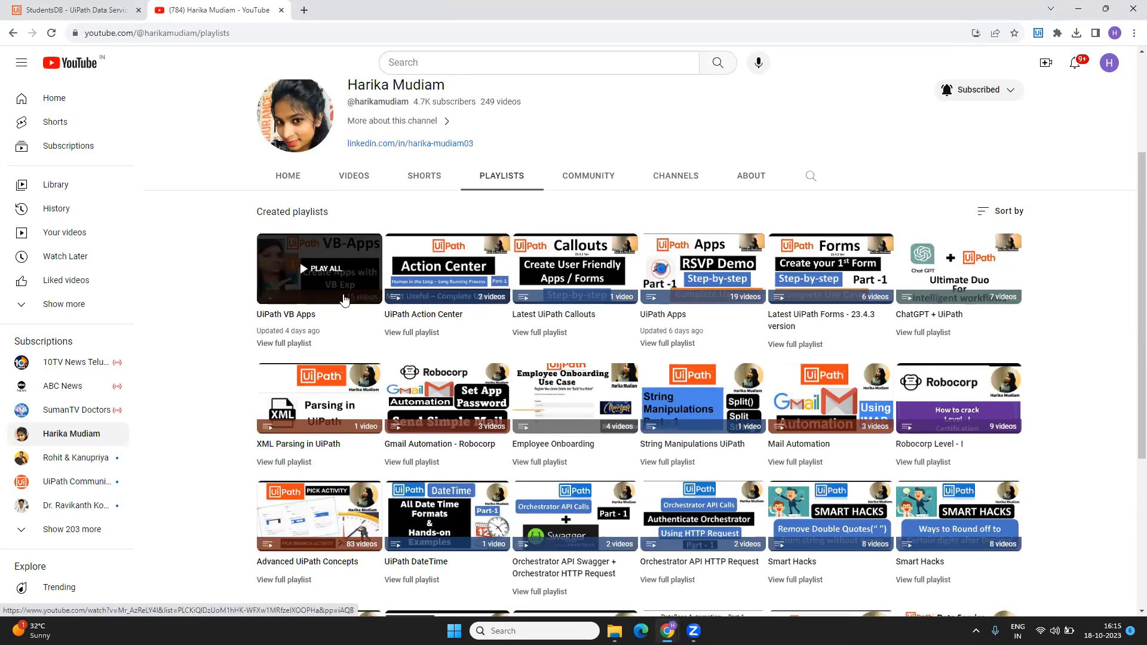
middle_click(344, 299)
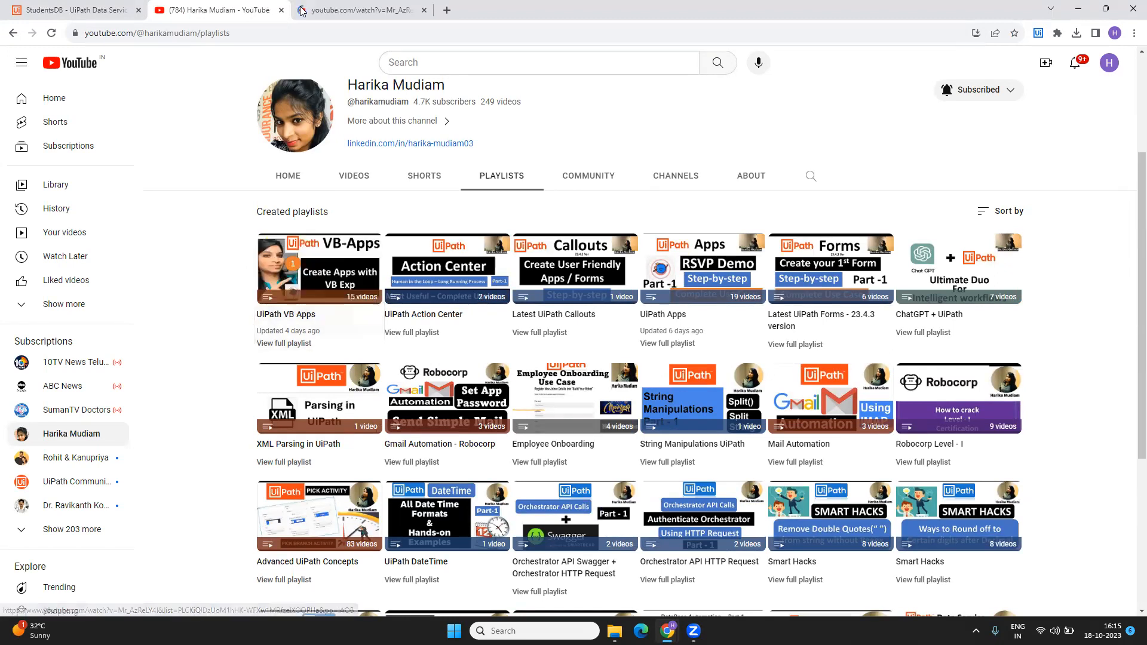
drag(302, 11, 431, 91)
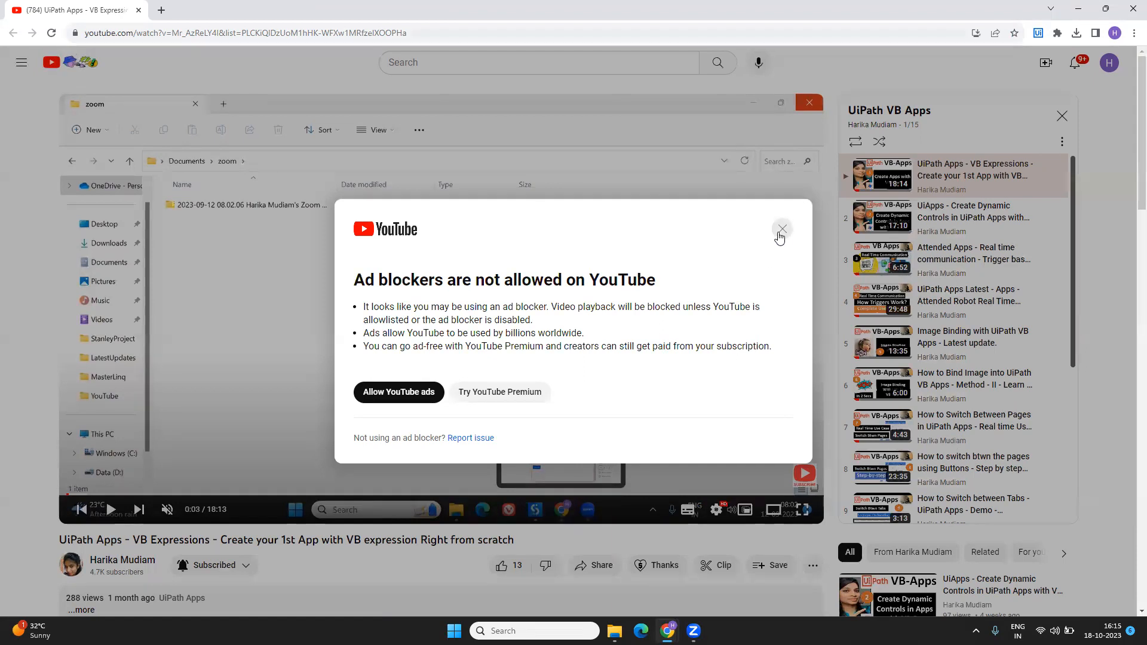
Dismiss the ad blocker notice and look through the videos in the UiPath VB Apps playlist.
click(782, 229)
scroll(908, 380, down, 4)
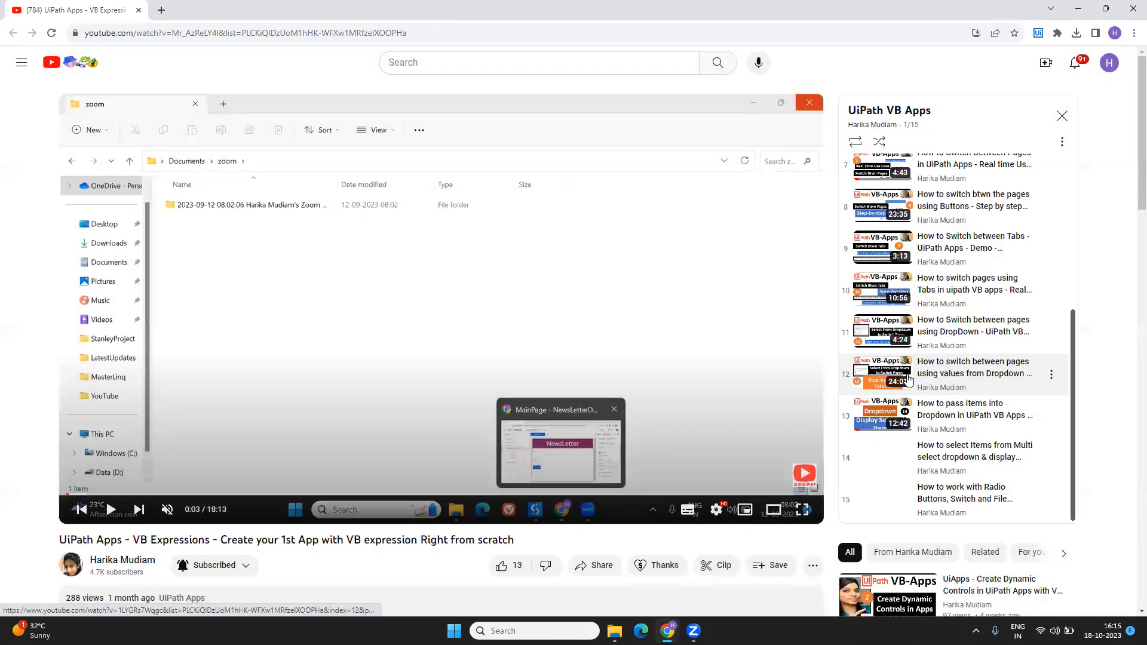
scroll(909, 380, up, 5)
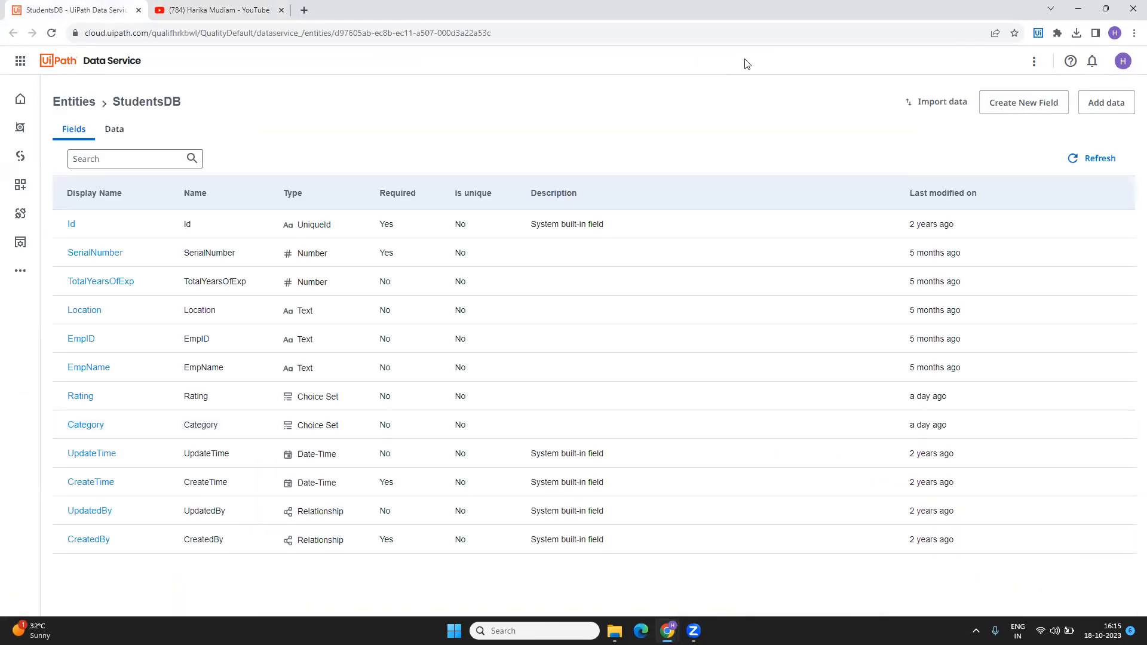
Switch back to App Studio, preview the app and look over the employee records in the edit grid.
click(685, 111)
mouse_move(667, 631)
click(537, 573)
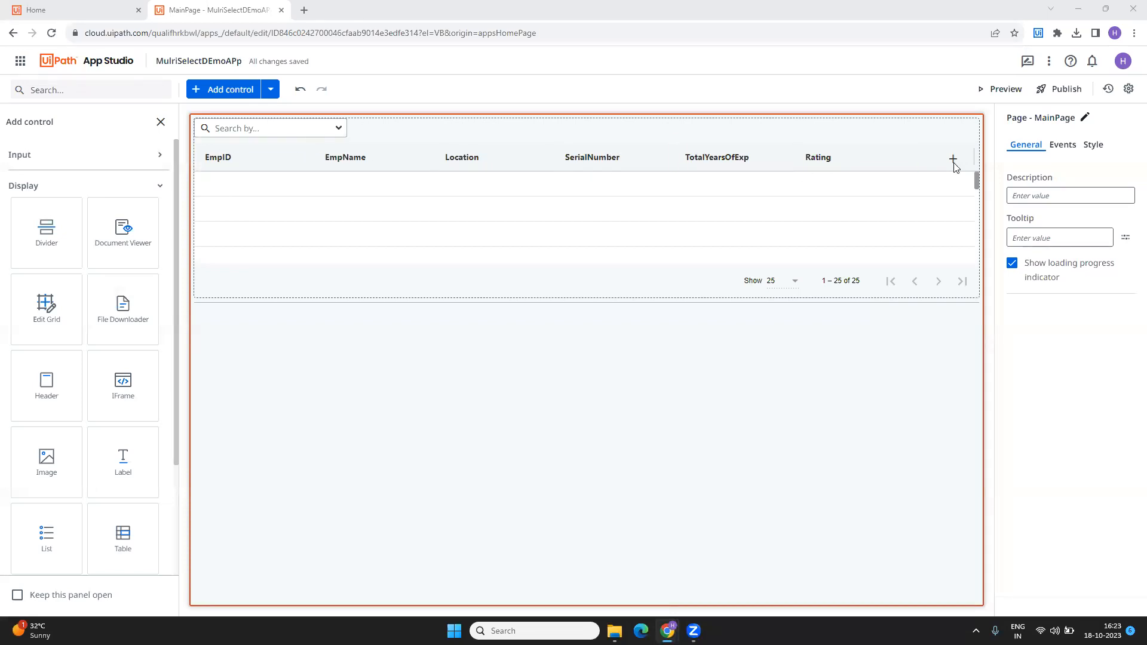
click(1004, 94)
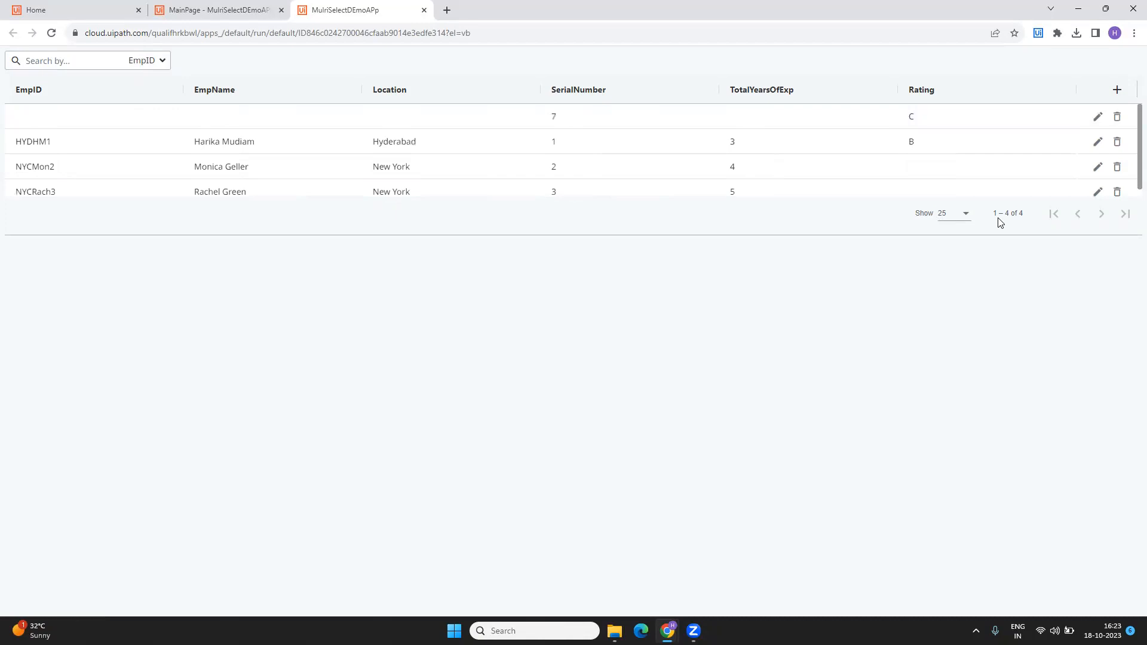
scroll(807, 129, down, 1)
scroll(808, 129, up, 1)
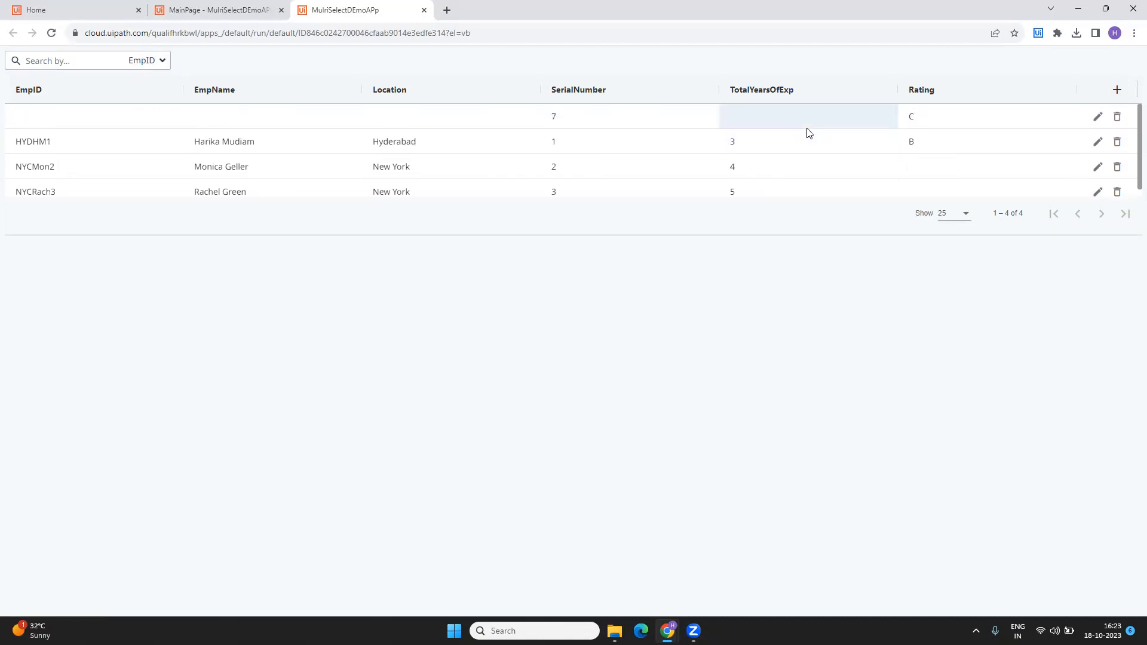
scroll(808, 129, down, 1)
scroll(807, 129, up, 1)
Search the grid by Location for Hyderabad, then clear the search.
click(162, 61)
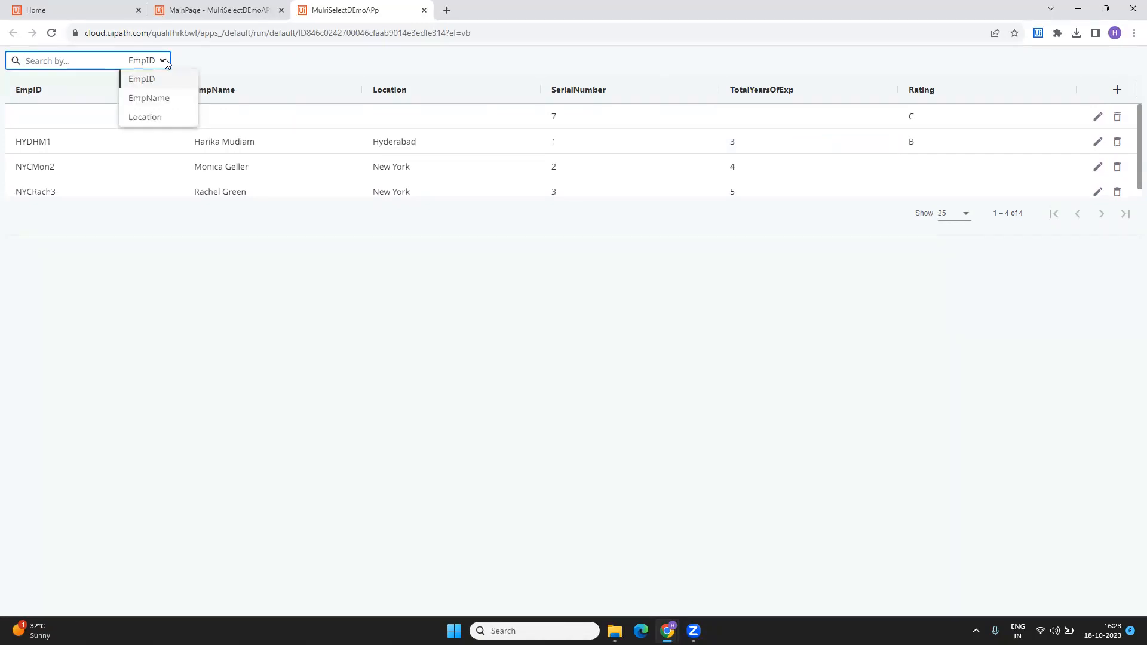
click(145, 118)
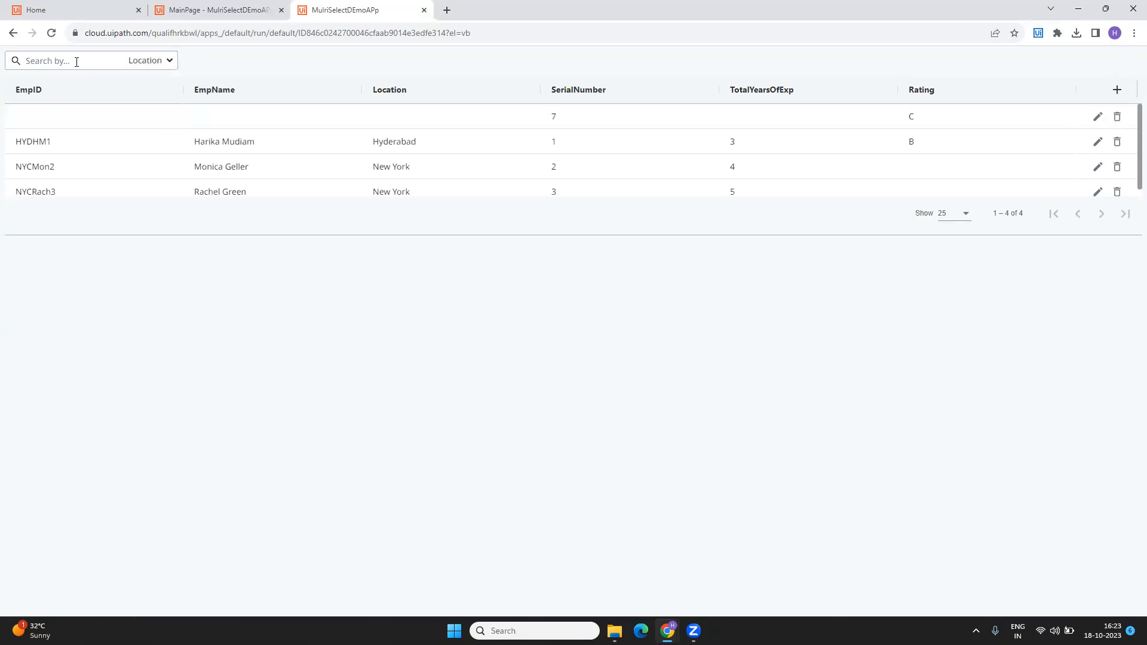
text(H)
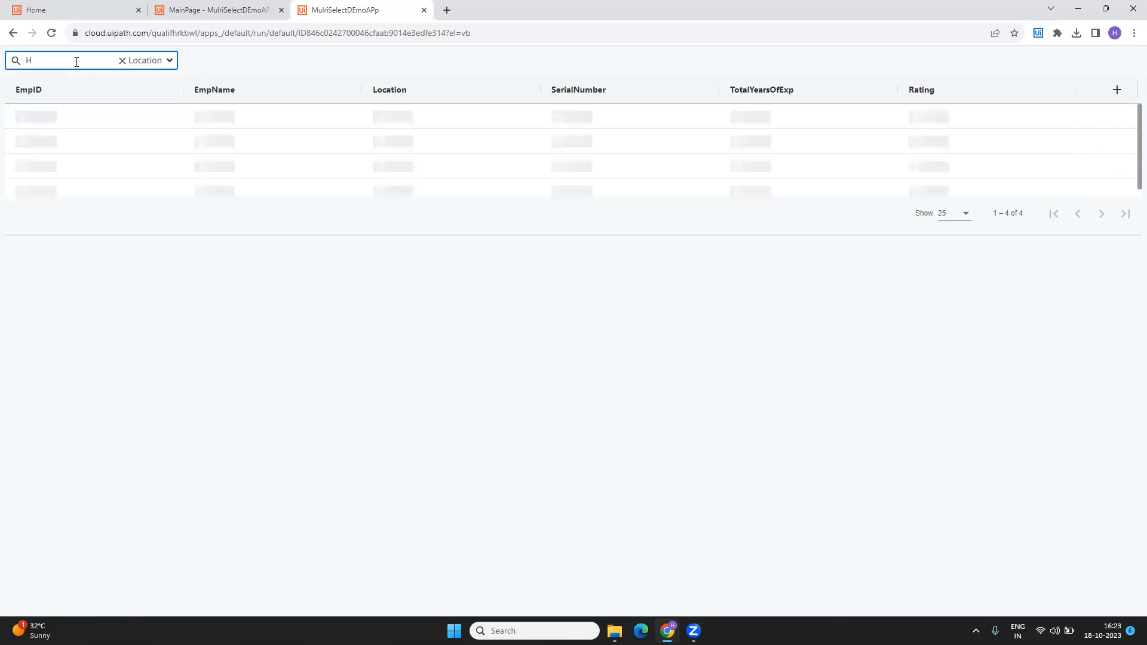
text(yderabad)
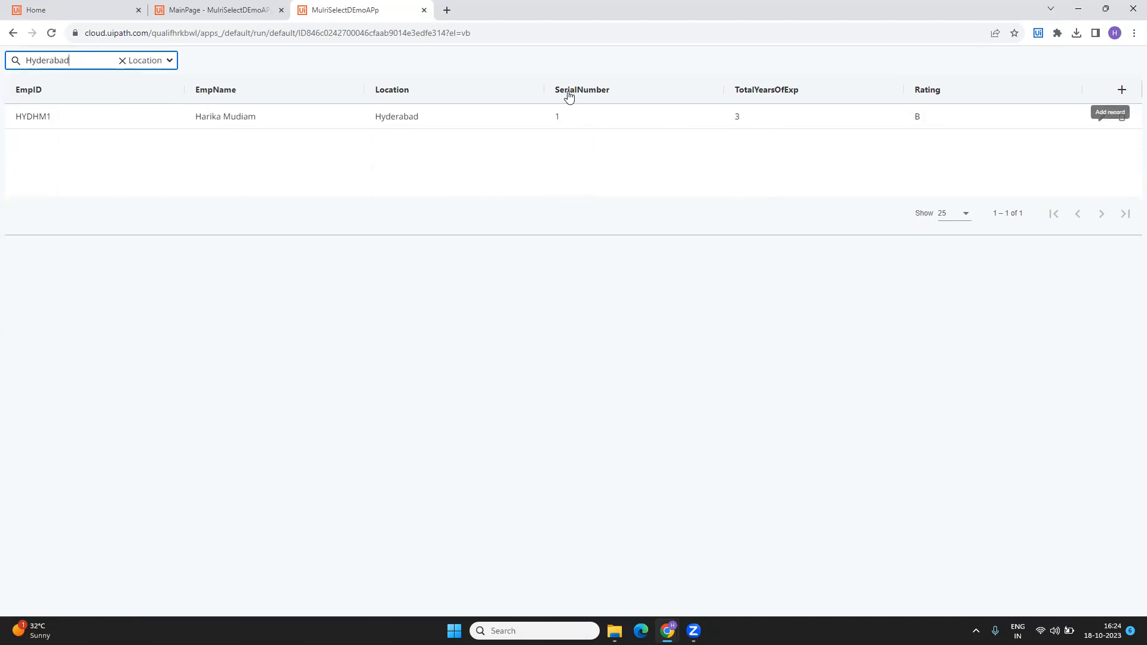
click(122, 60)
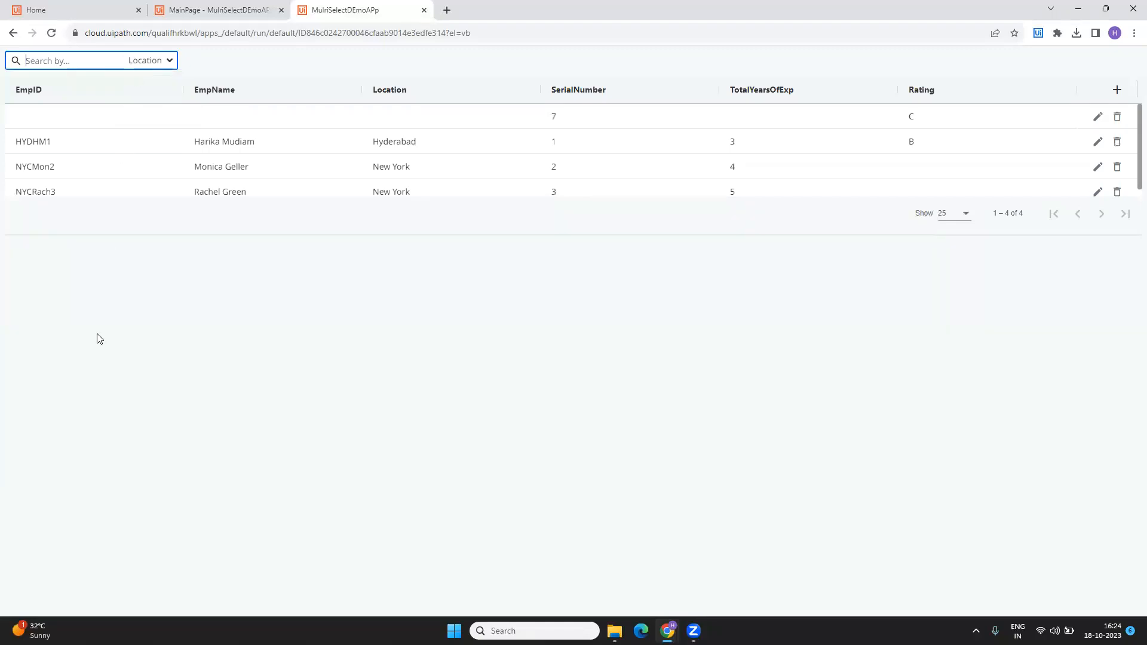
Delete the grid record with serial number 7 that has no employee ID or name.
scroll(173, 181, down, 1)
scroll(172, 177, up, 1)
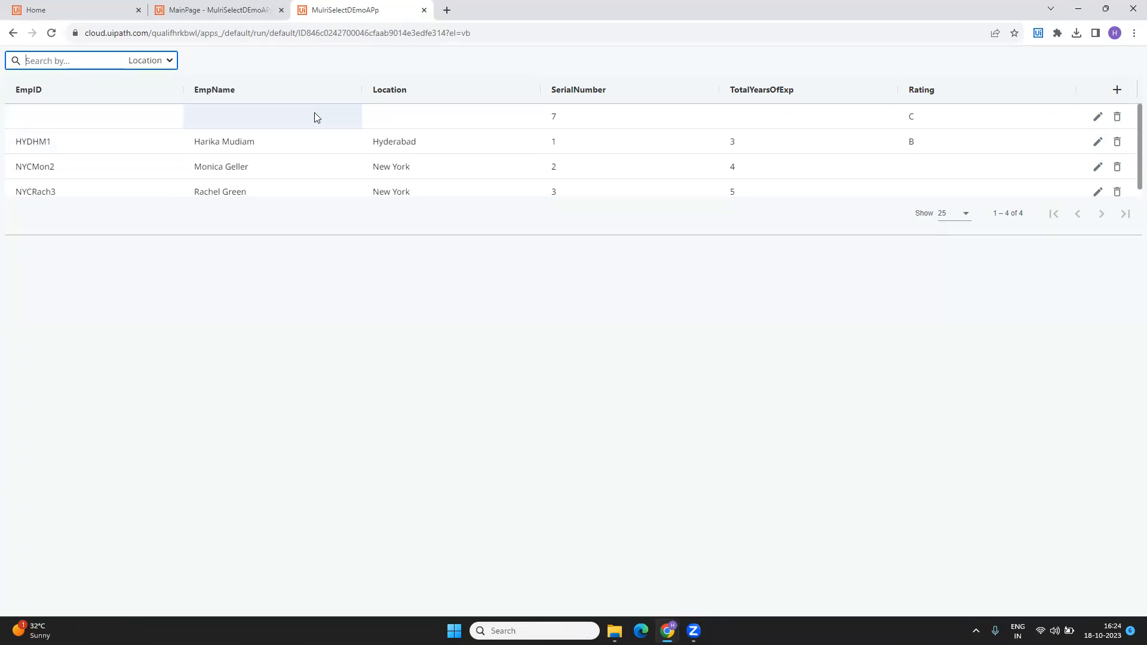
click(1116, 116)
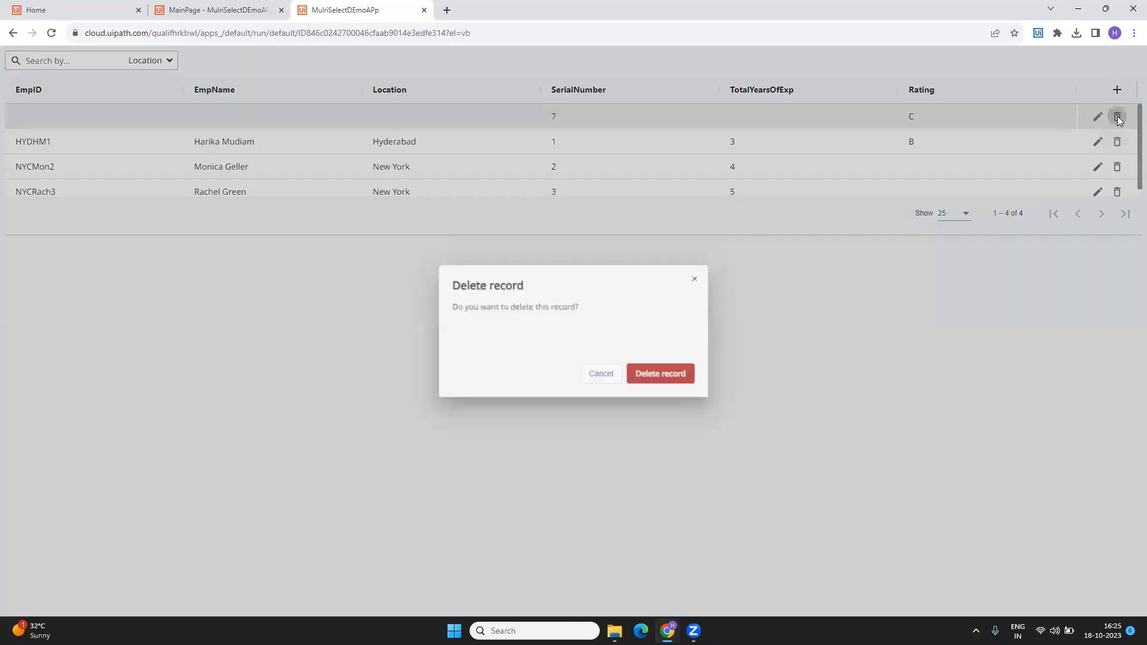
click(666, 379)
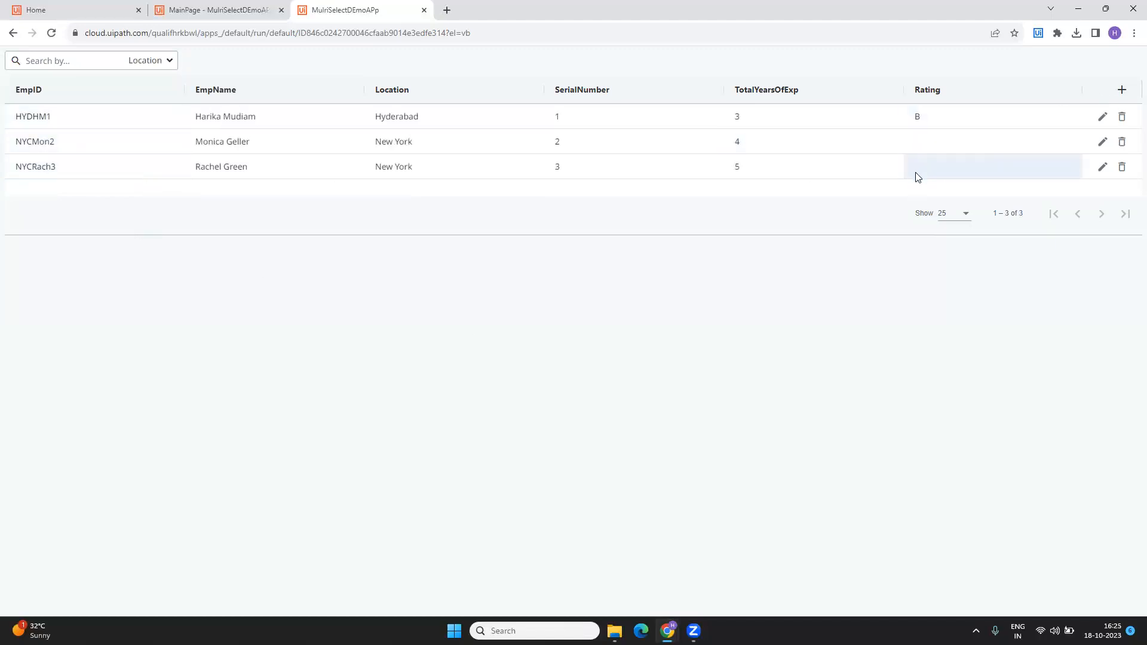
Set the Rating of the grid record with serial number 2 to C and save the row.
click(1102, 142)
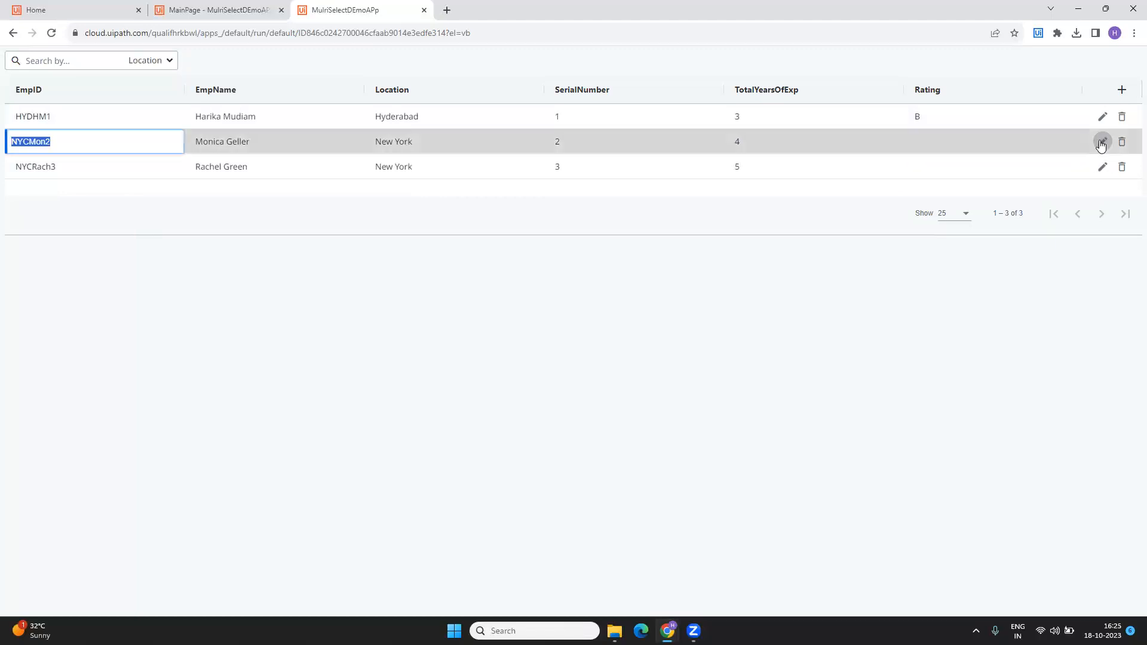
key(Tab)
key(Tab)
key(Tab)
key(Tab)
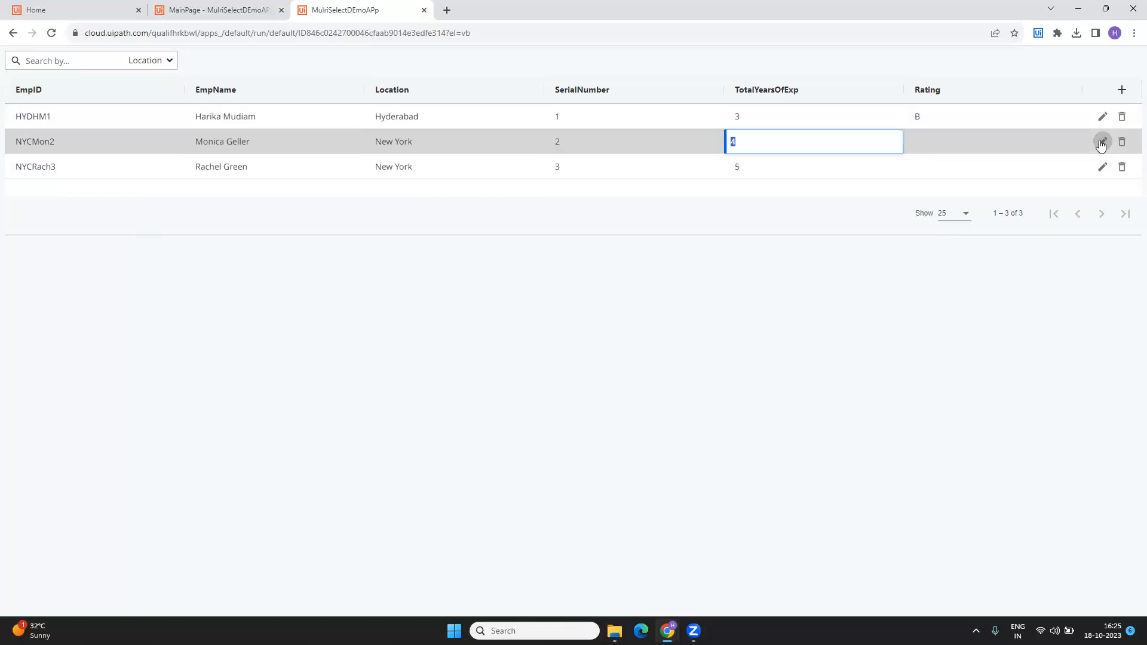
key(Tab)
click(1071, 145)
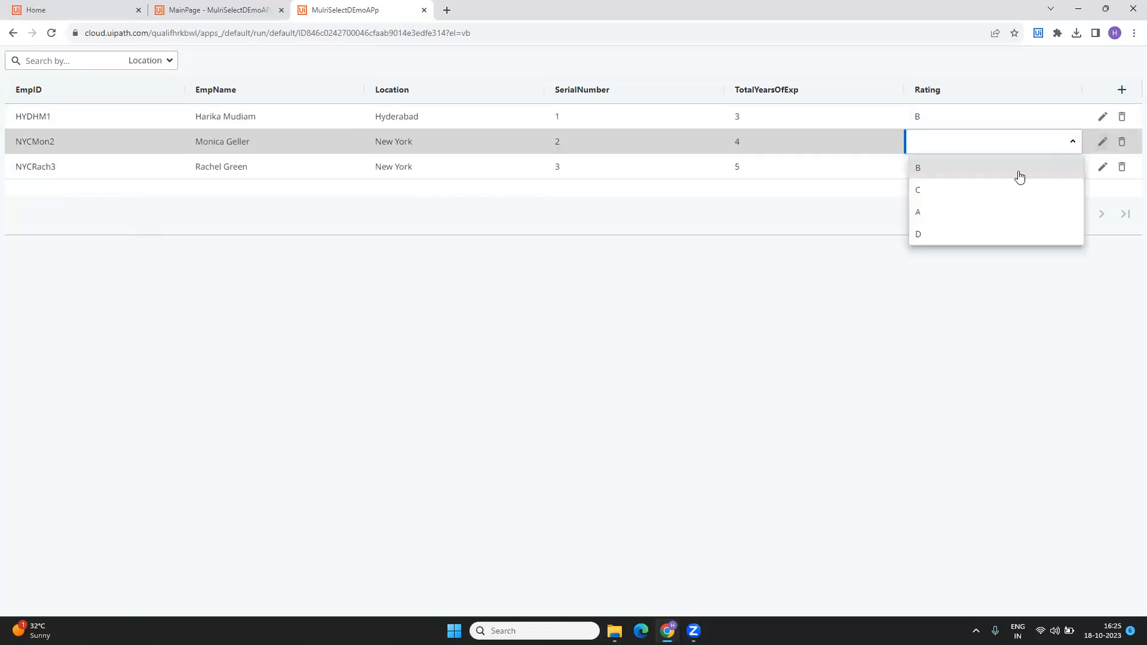
click(989, 191)
click(78, 174)
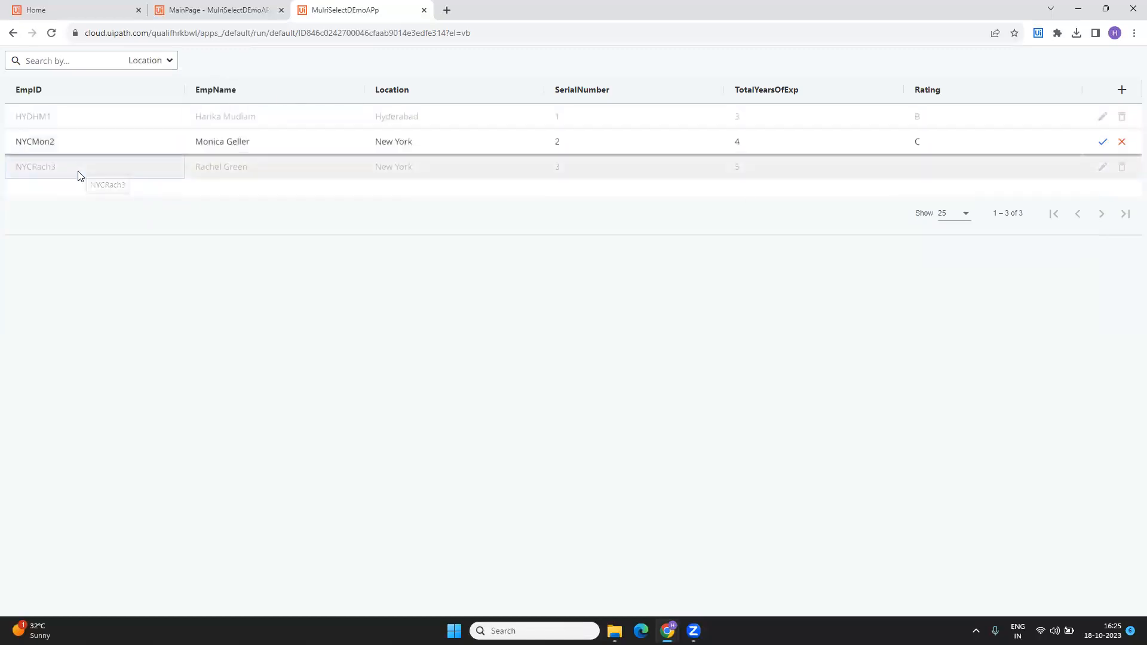
click(1103, 143)
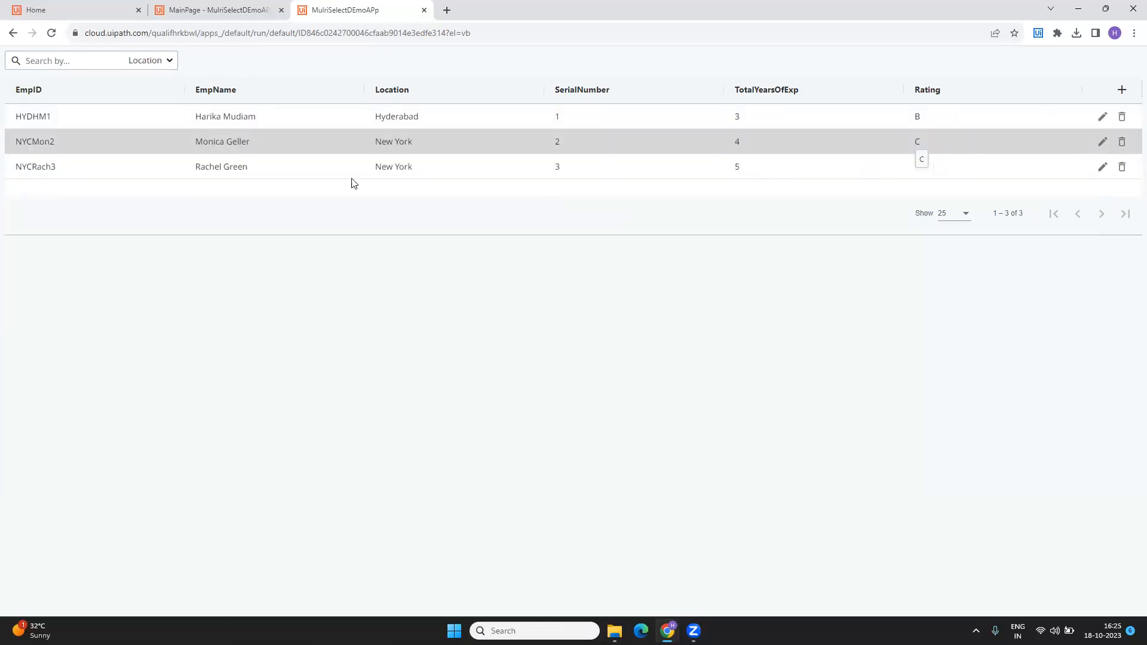
Set the Rating of the grid record with serial number 3 to D and save the row.
click(100, 162)
key(Right)
key(Right)
key(Right)
key(Right)
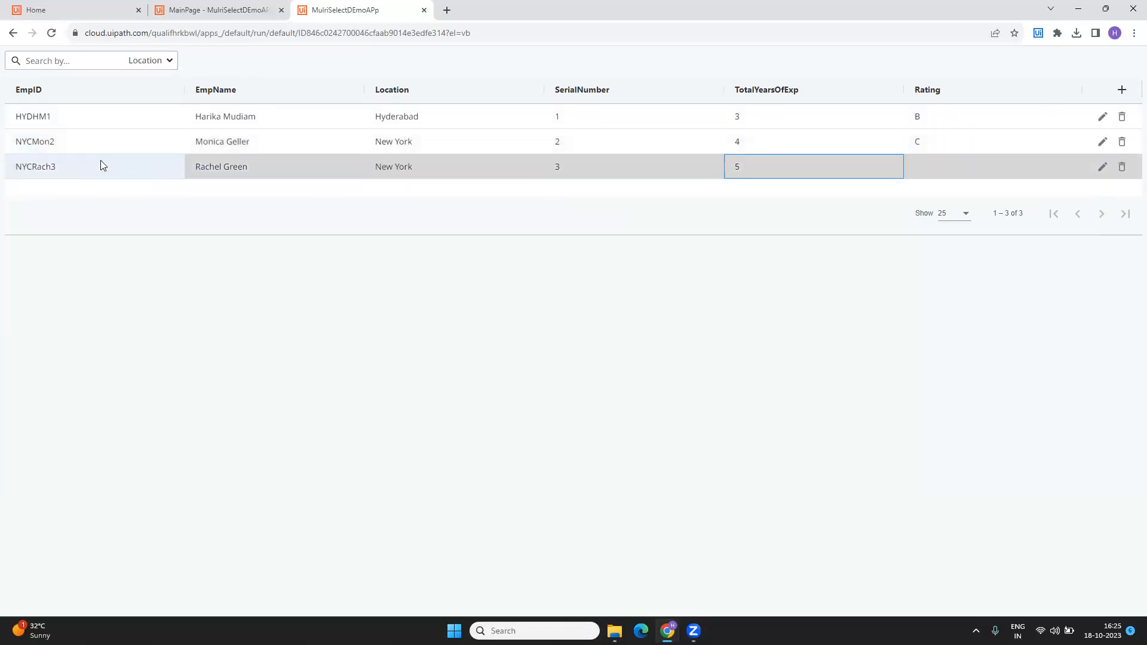
key(Right)
click(1102, 168)
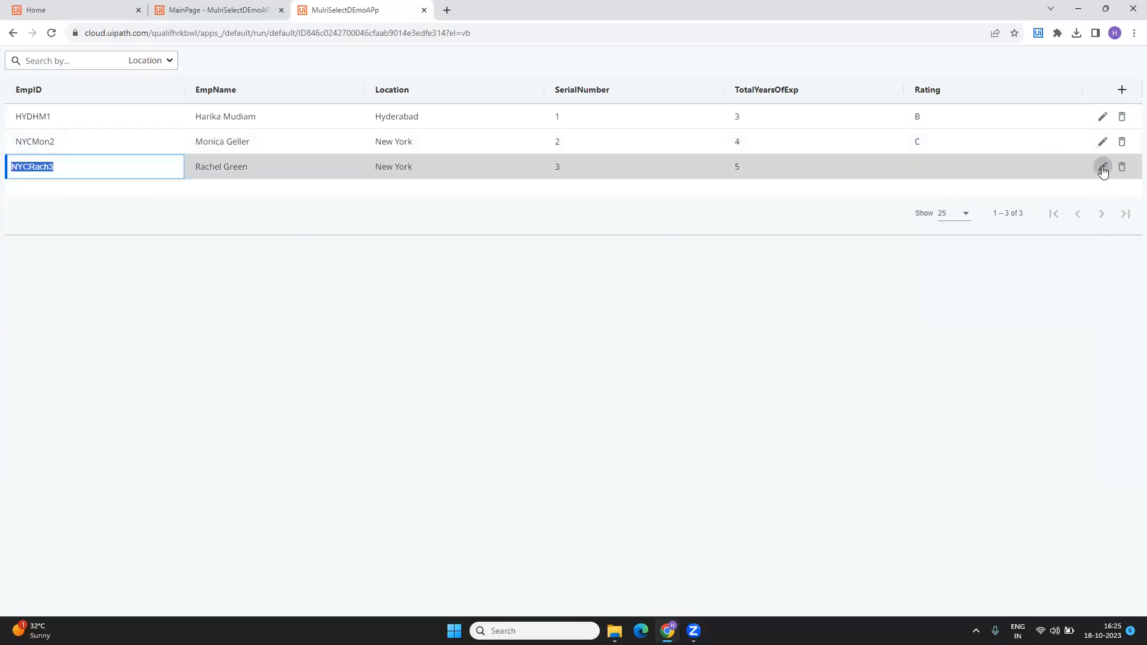
key(Tab)
key(Tab)
key(Tab)
key(Tab)
key(Tab)
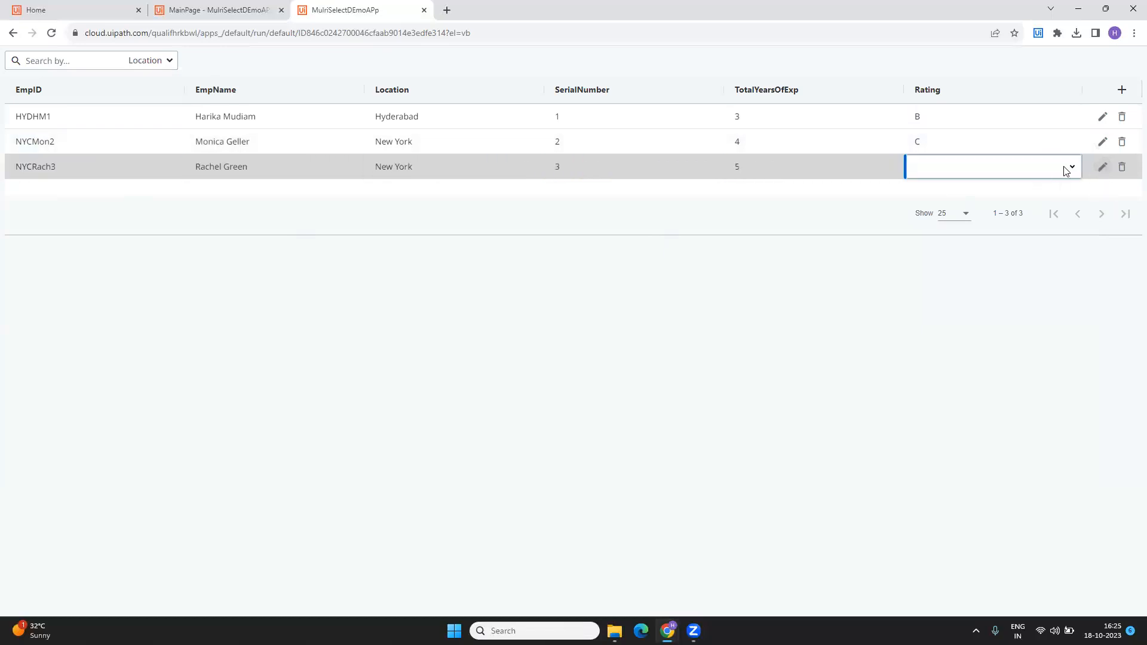
click(1067, 171)
click(960, 256)
click(1102, 167)
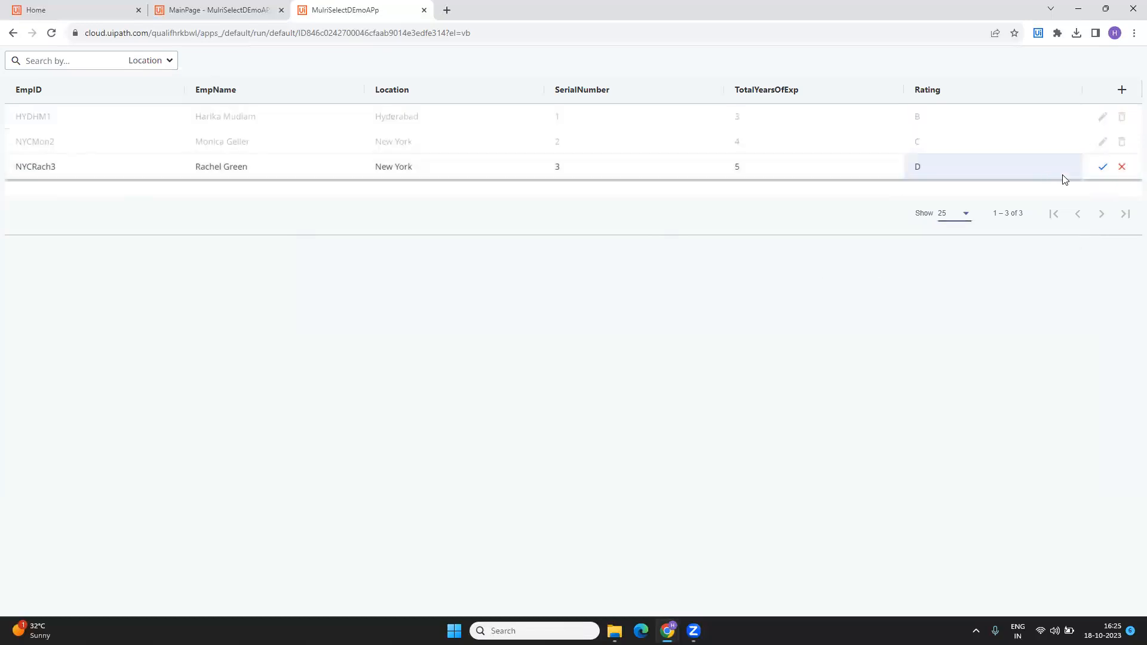
click(1102, 167)
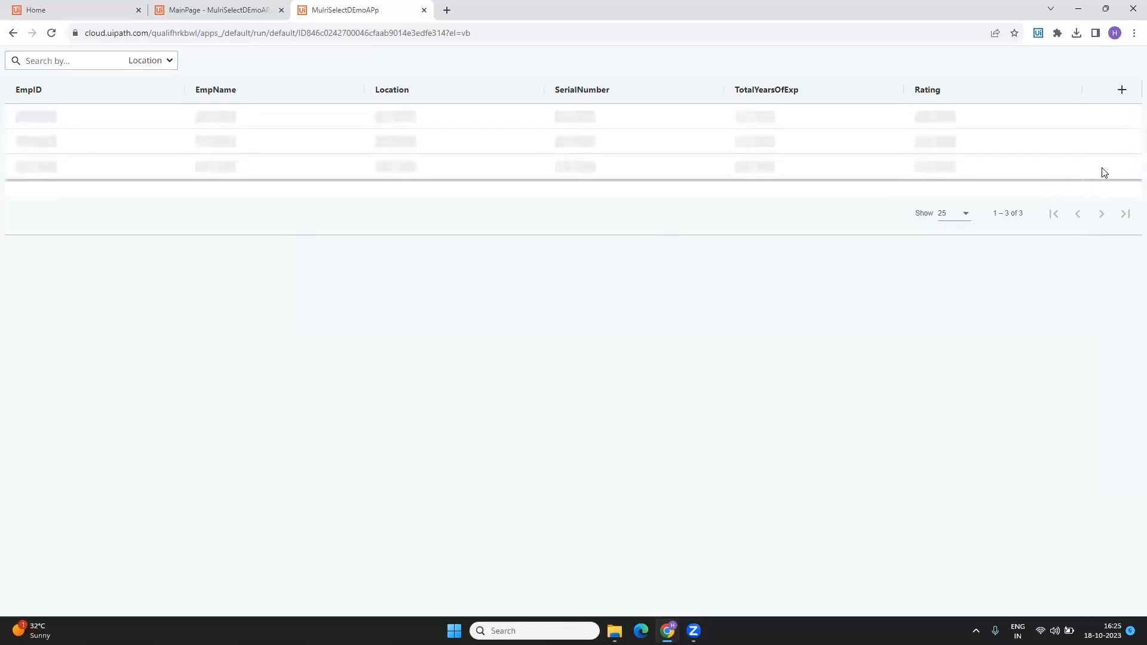
Add a new row to the edit grid and enter the employee's ID and name.
click(1122, 92)
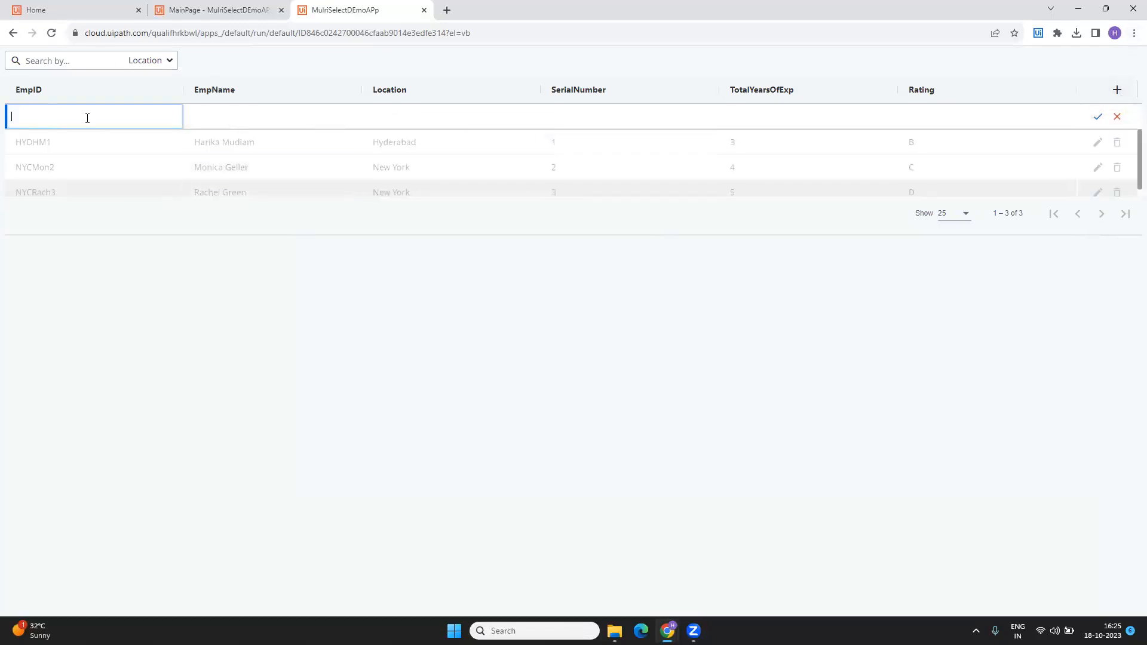
text(Mnj001)
key(Tab)
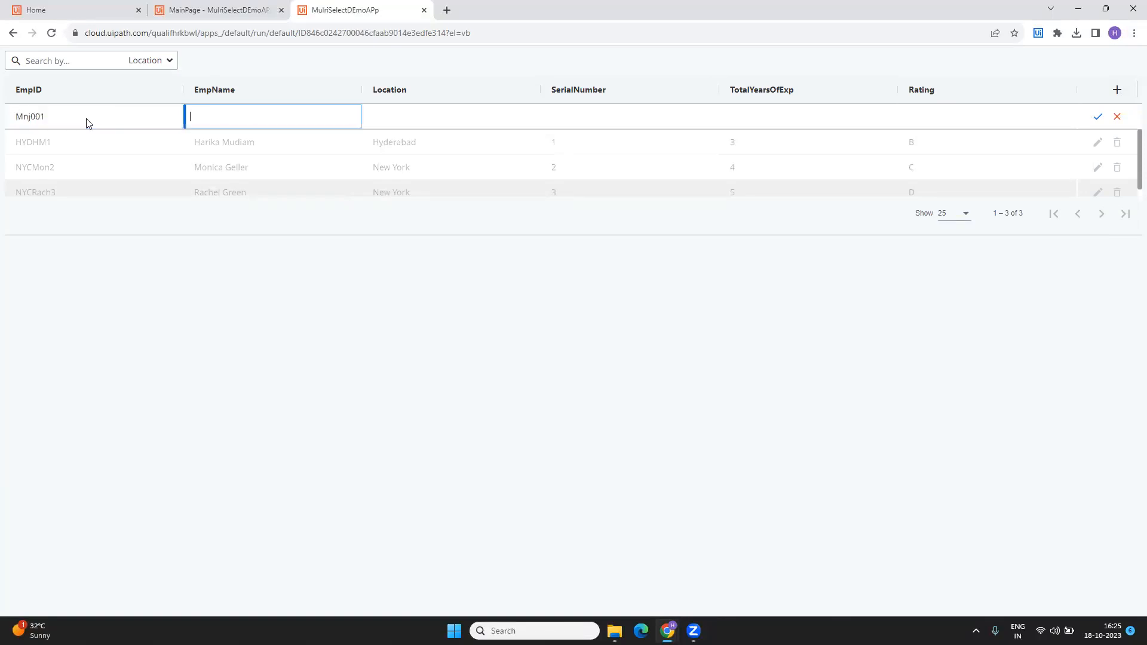
text(Manoj)
key(Tab)
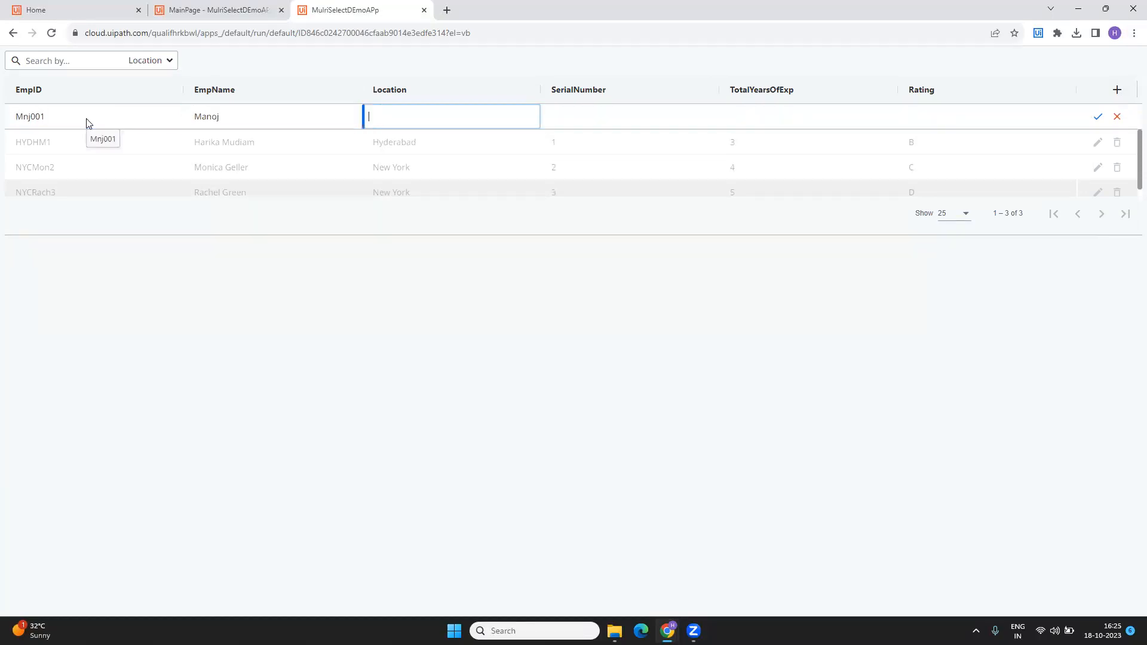
Set the new row's Location to Chennai, correcting the spelling.
text(Chennao)
key(Tab)
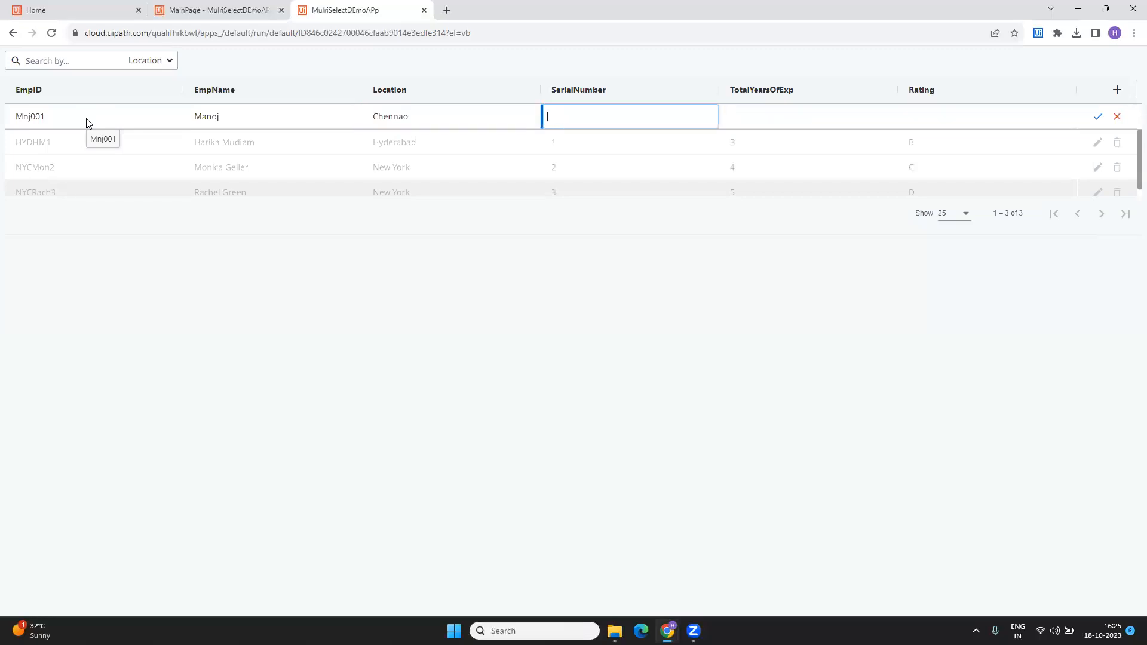
click(417, 117)
double_click(412, 116)
click(409, 115)
key(BackSpace)
text(i)
key(Tab)
Give the new row SerialNumber 4, TotalYearsOfExp 8 and Rating A, and save the record.
text(4)
key(Tab)
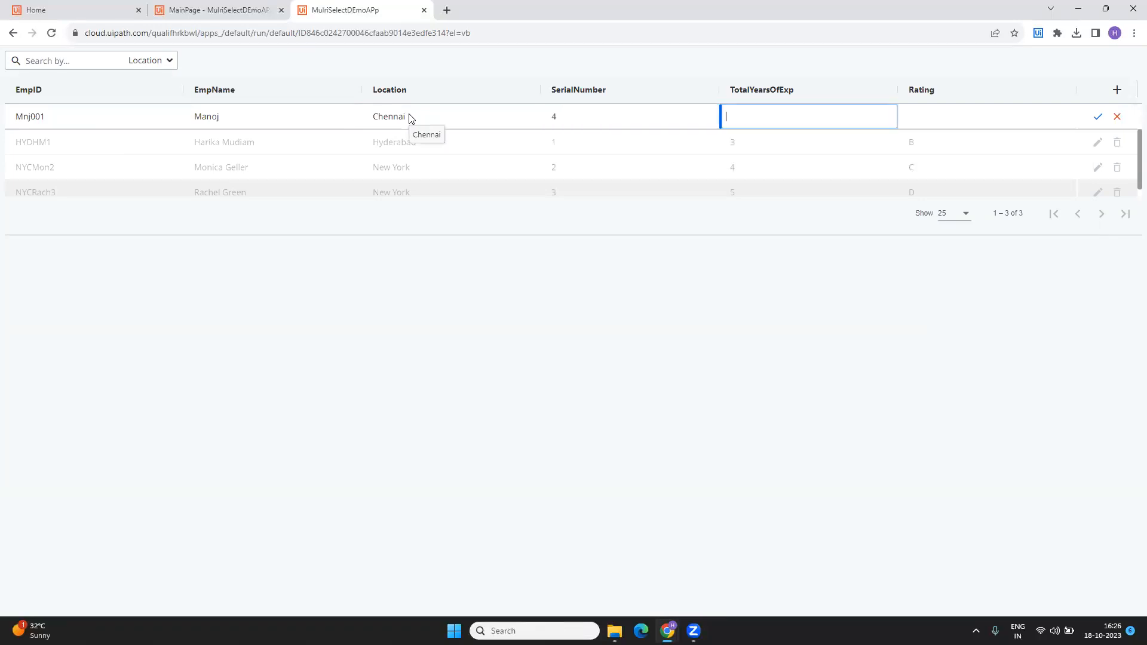
text(8)
key(Tab)
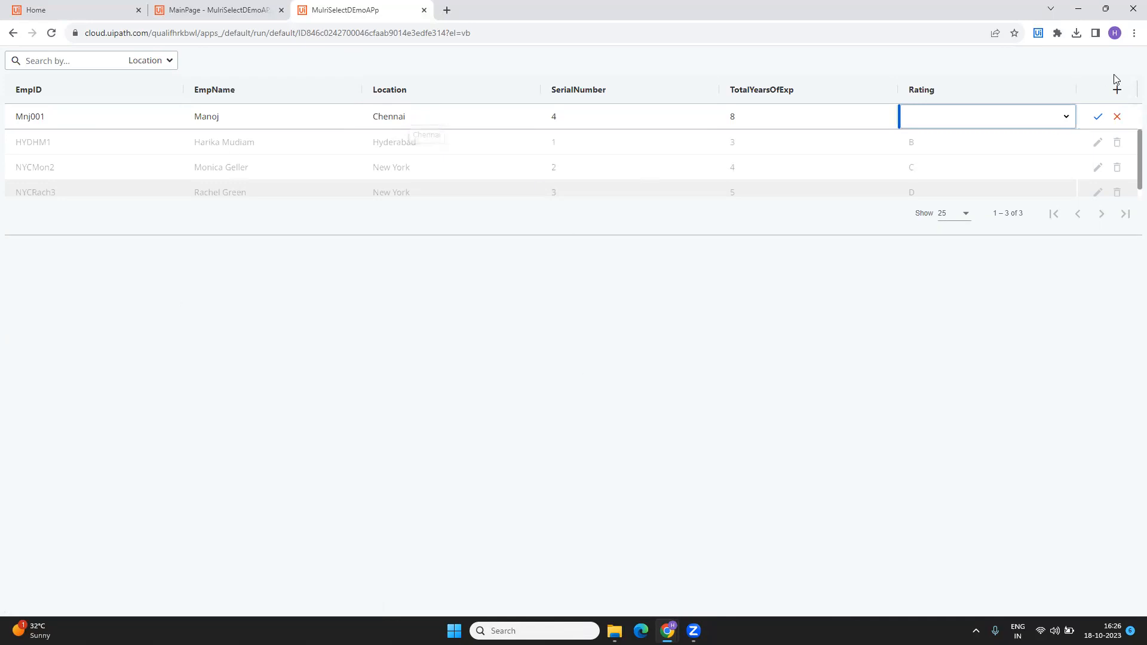
click(1067, 118)
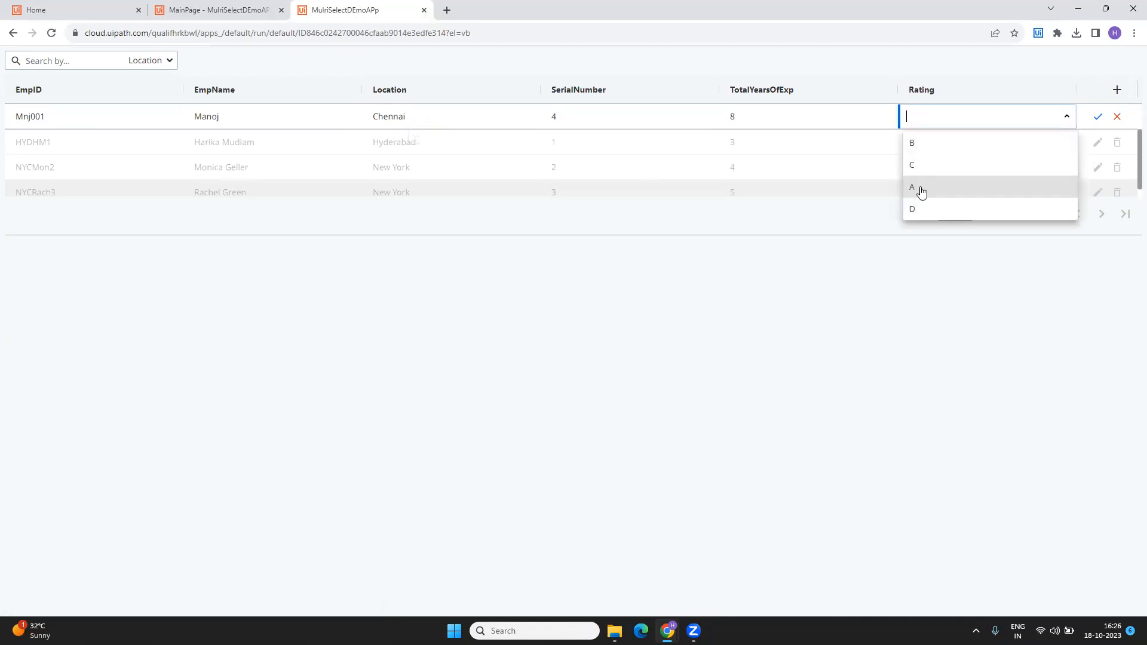
click(920, 189)
click(1097, 118)
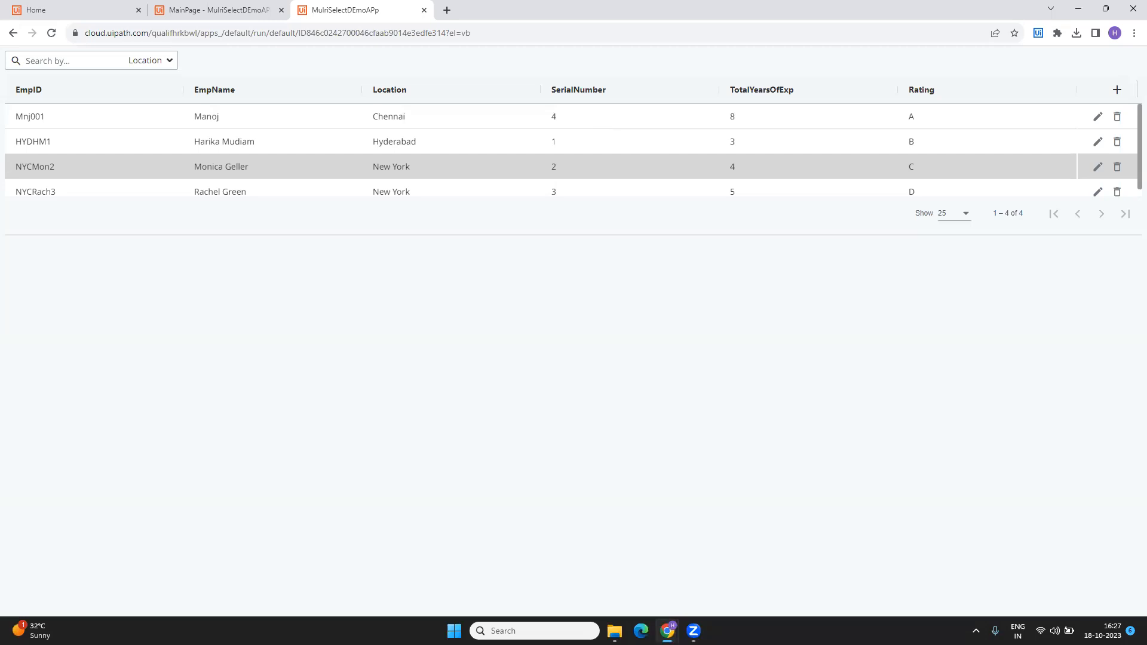
Close the app preview and leave the MulriSelectDEmoAPp project for the Apps project list.
click(227, 8)
drag(303, 9, 326, 92)
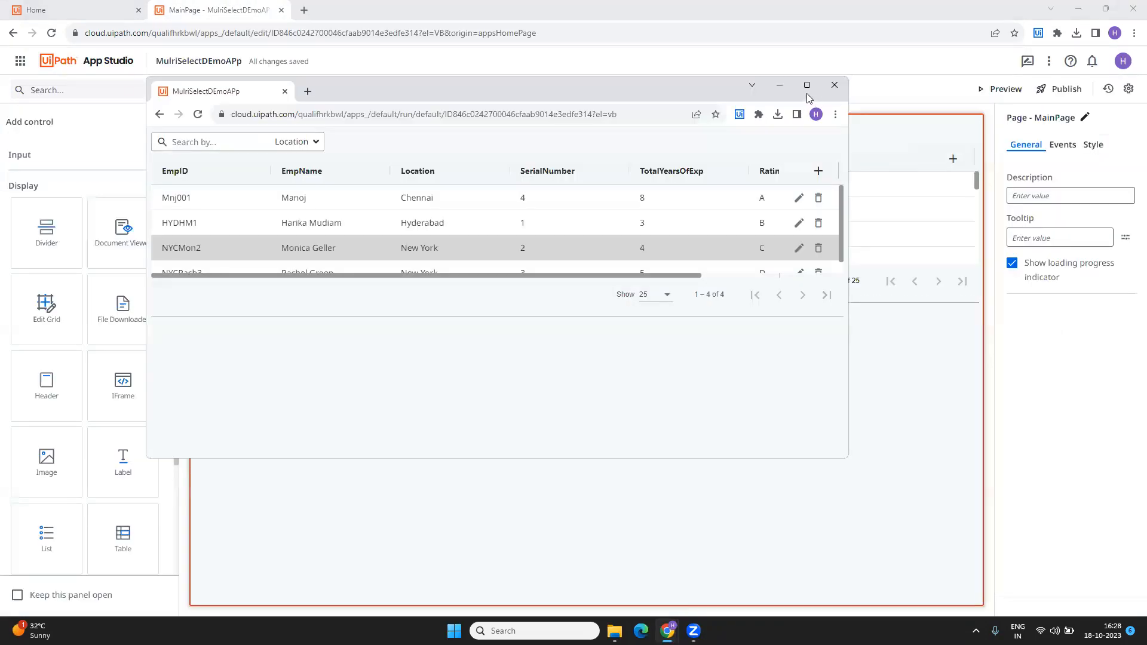
click(836, 87)
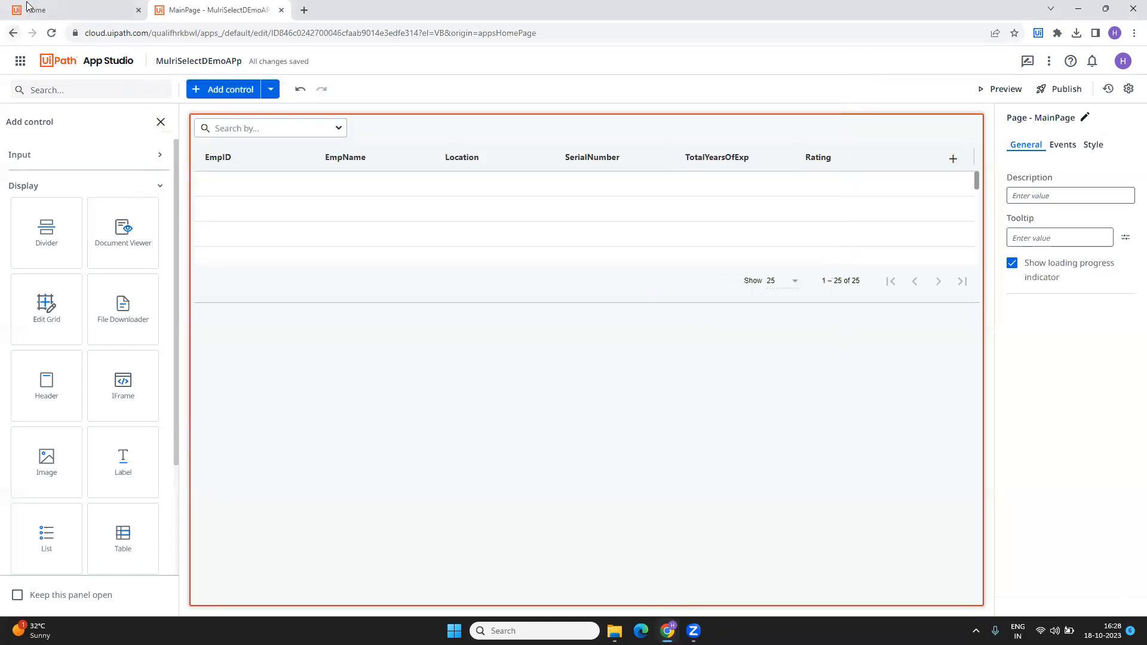
click(26, 8)
click(250, 7)
click(21, 61)
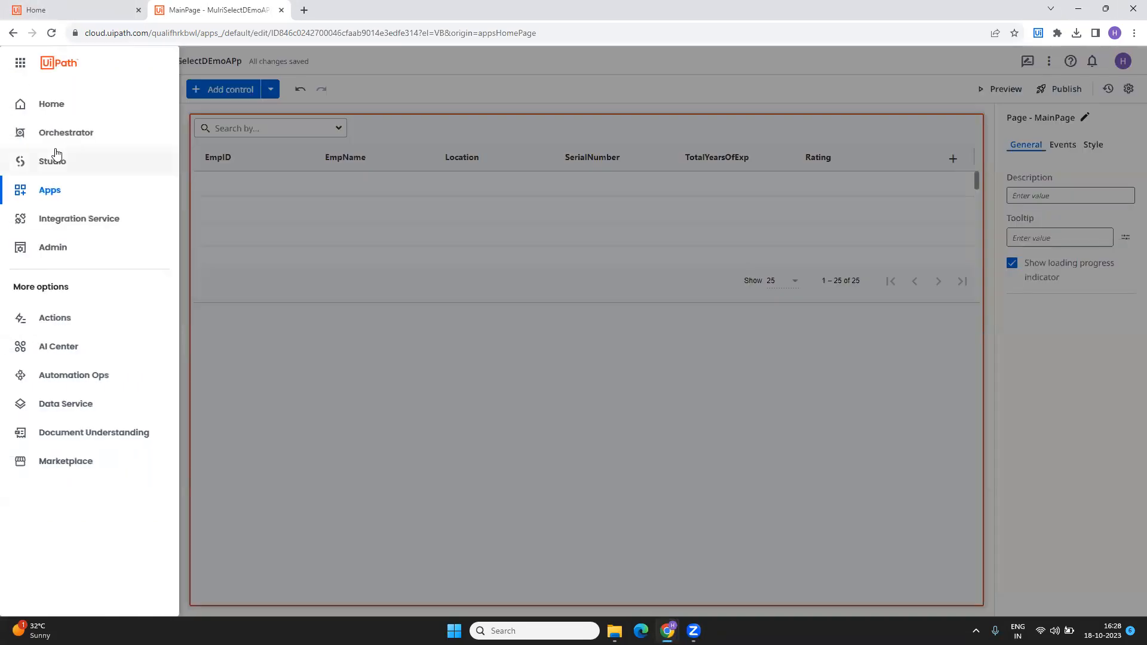
click(71, 197)
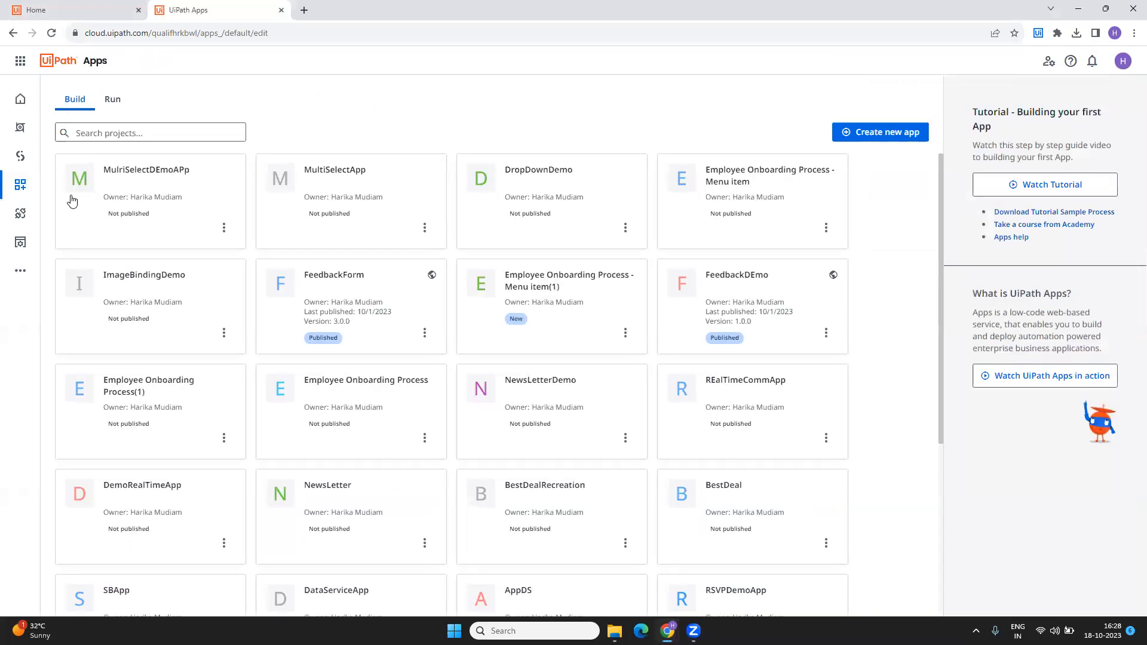
Create a new VB app named EditGridDemo with the Blank Page template for its first page.
click(866, 133)
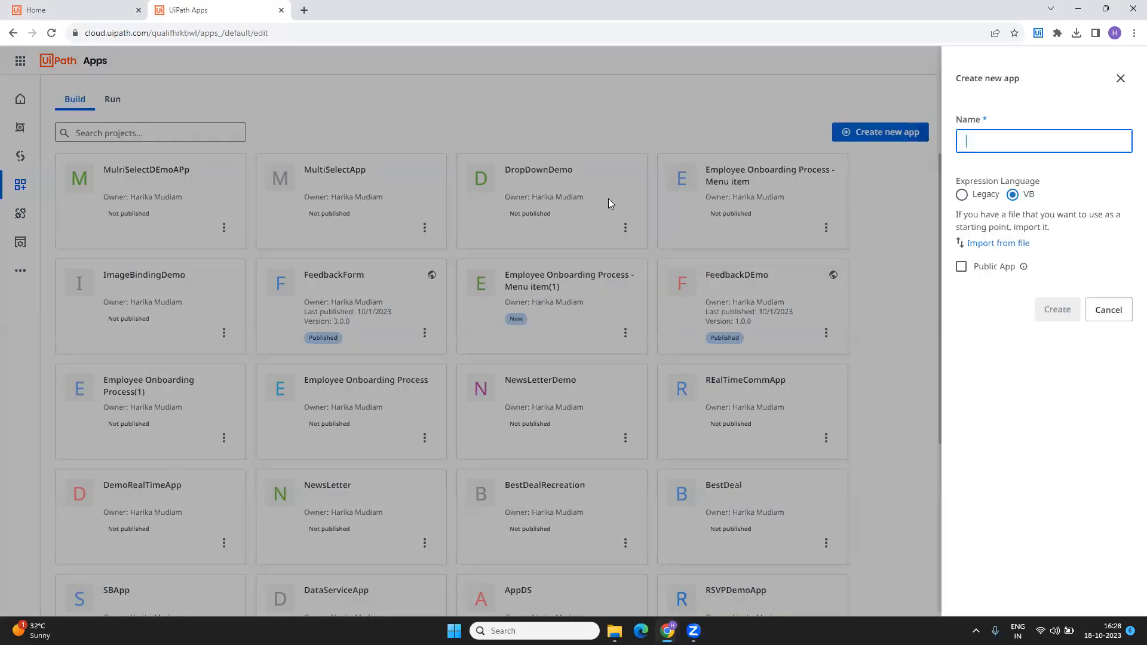
text(EditGrid)
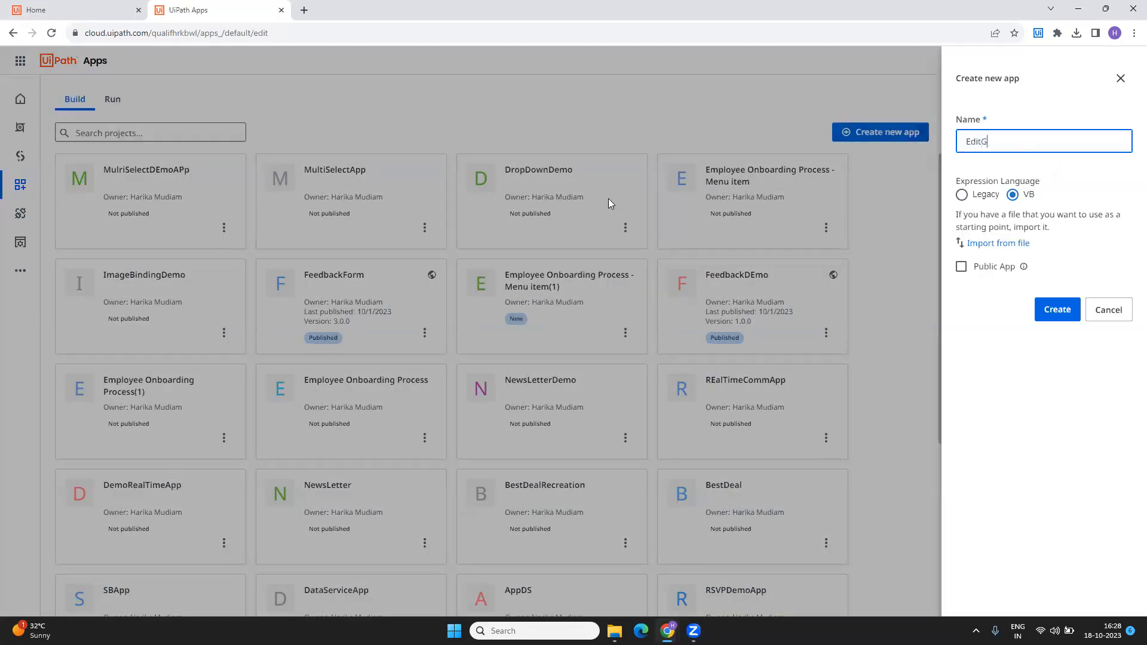
text(Demo)
key(Return)
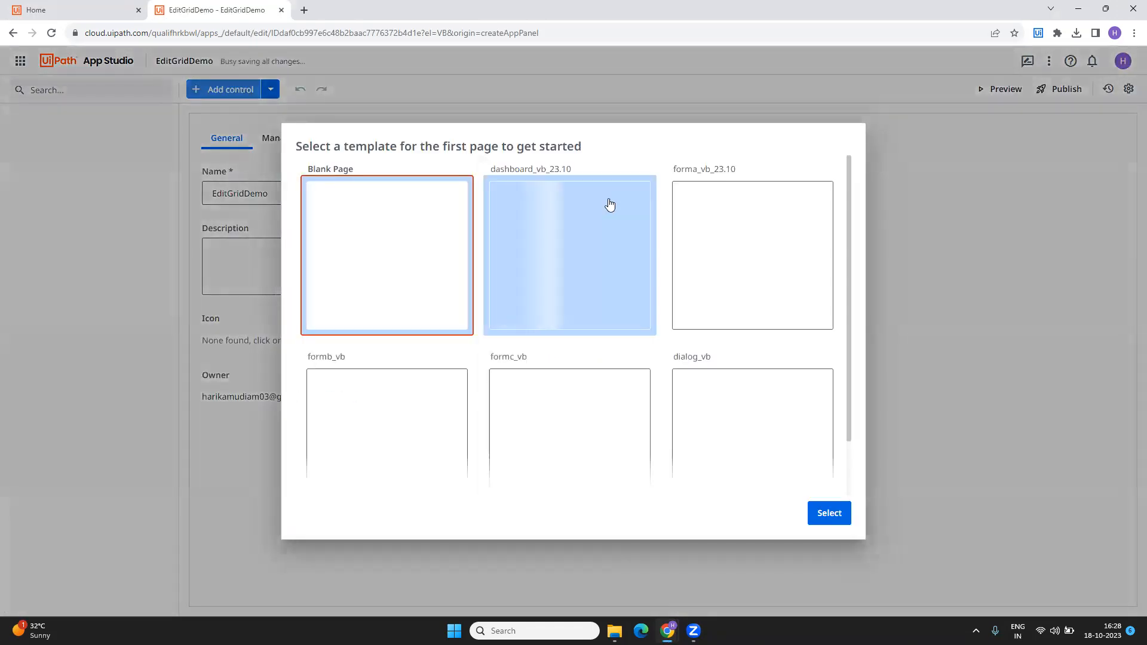
double_click(353, 256)
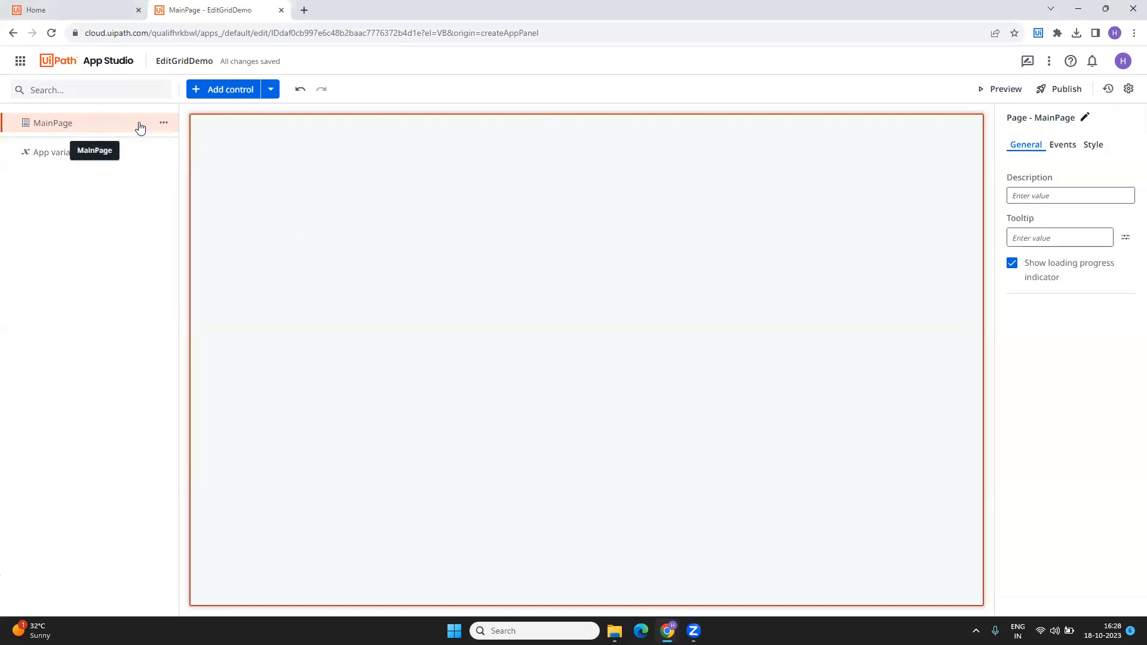
Open Data Service in a separate browser tab from the Automation Cloud home page and show the fields of the StudentsDB entity.
click(306, 10)
click(166, 7)
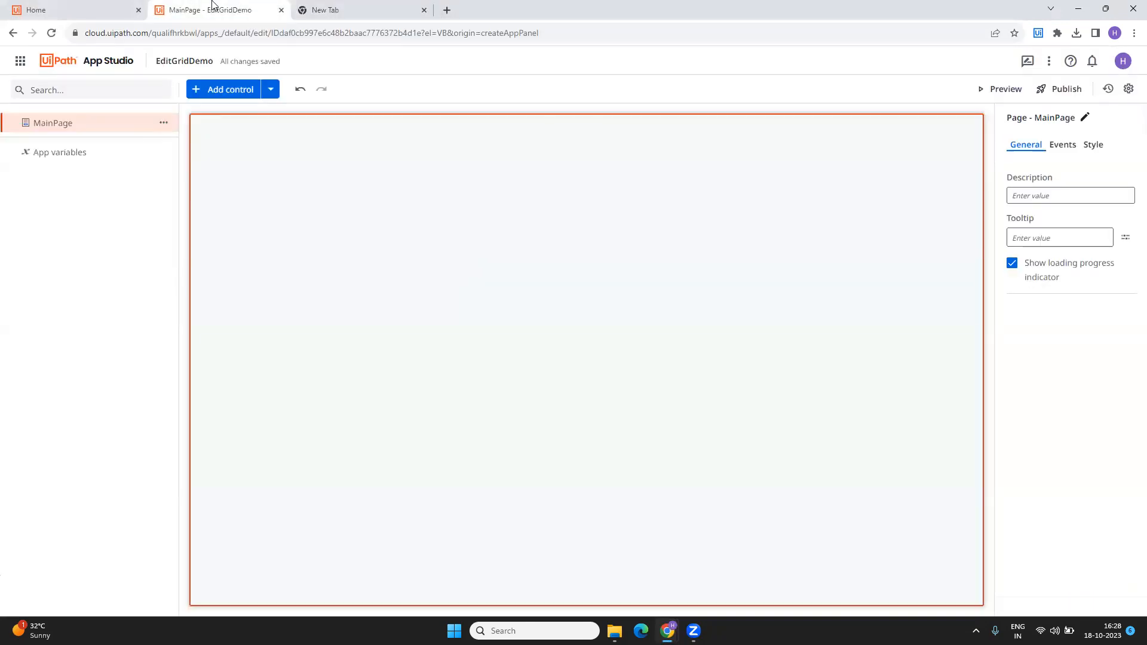
click(36, 10)
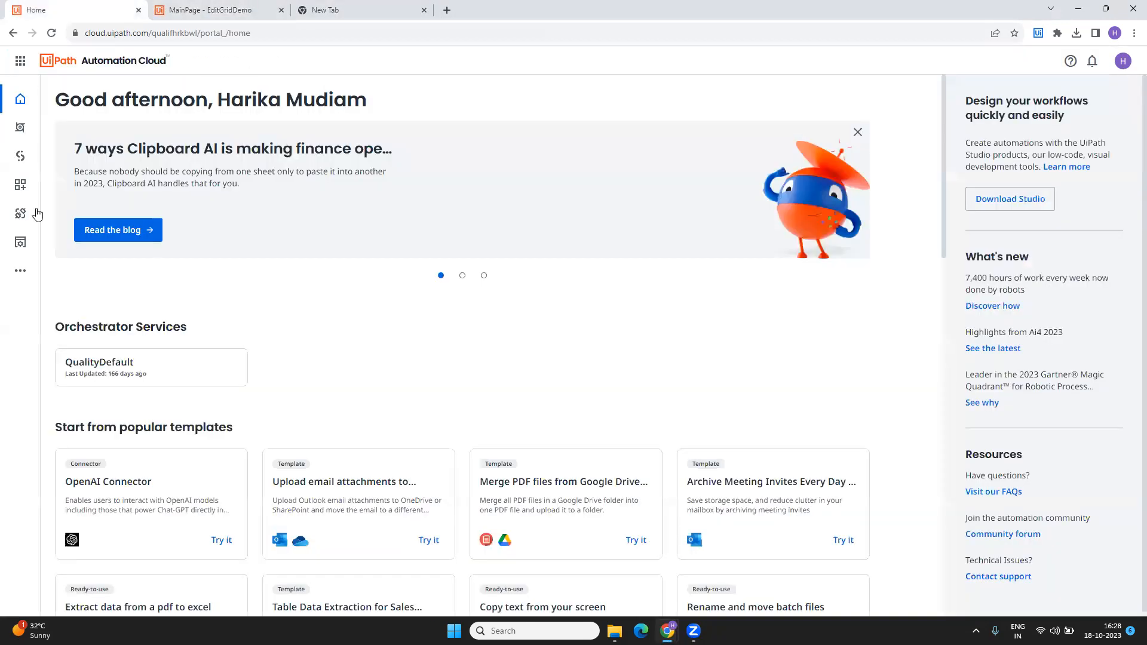
click(20, 60)
right_click(58, 401)
click(115, 407)
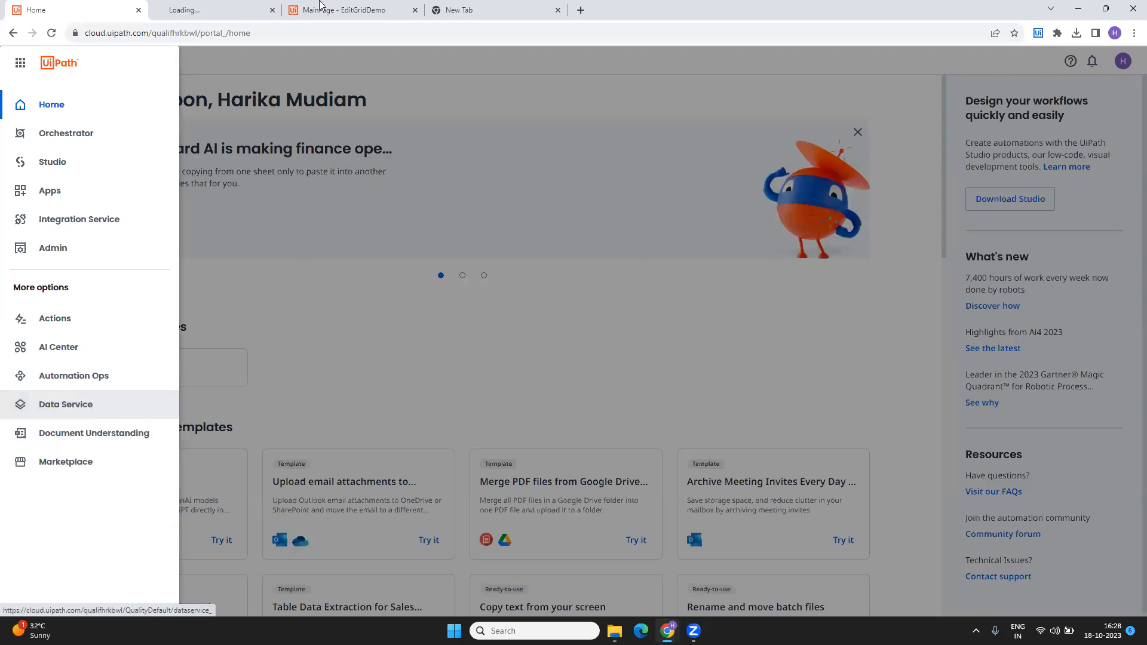
click(221, 10)
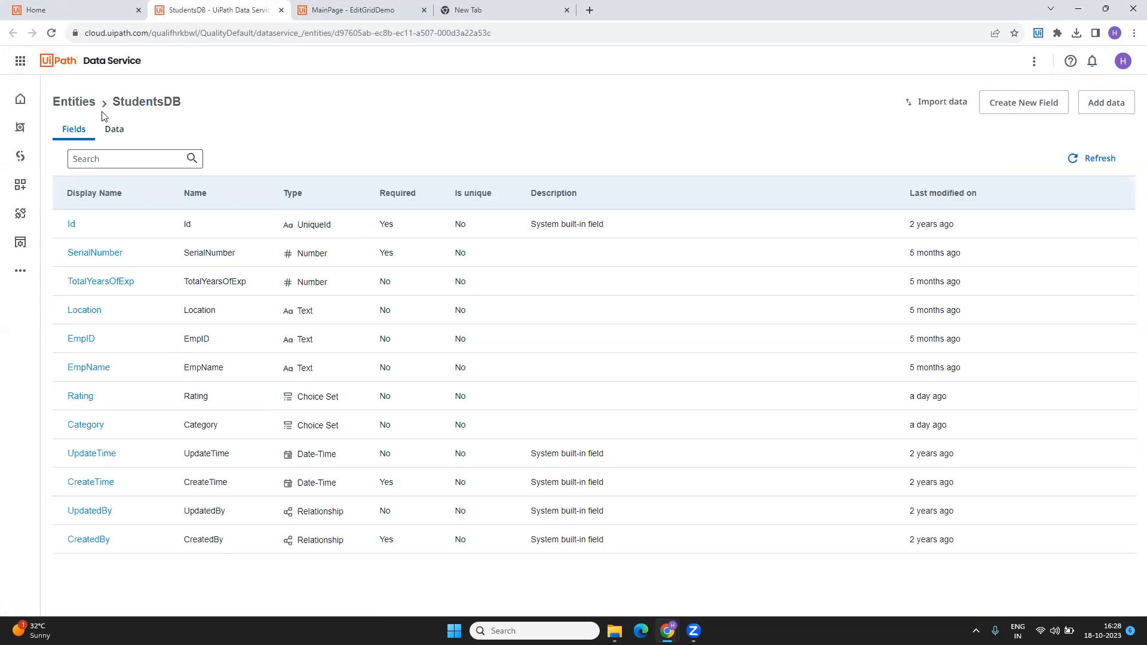
click(69, 103)
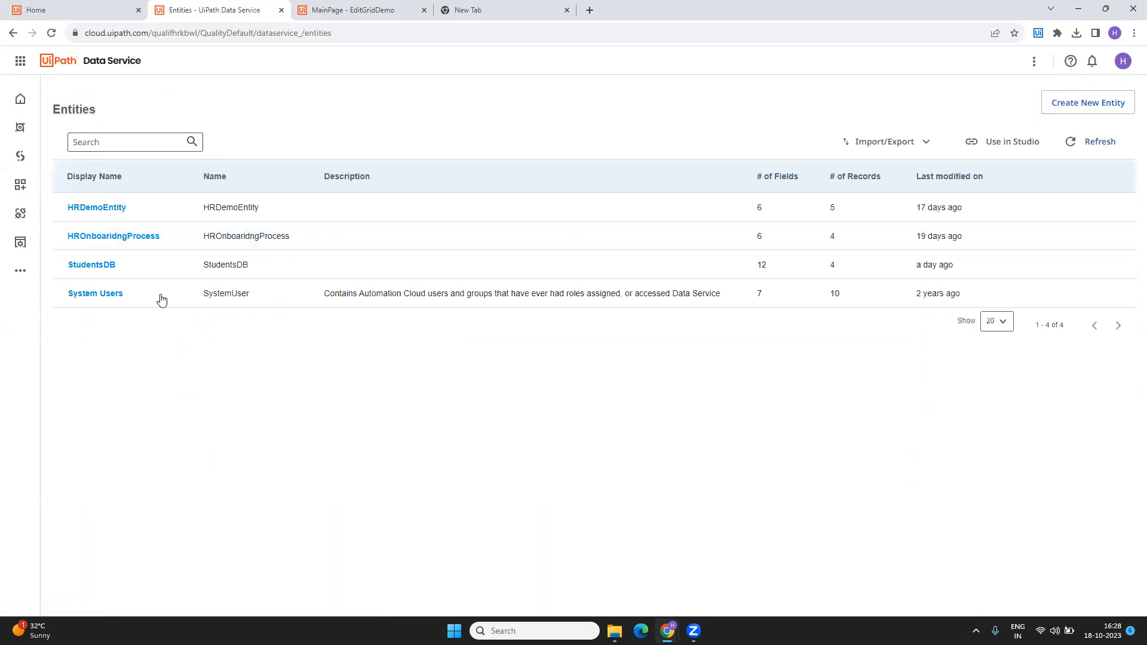
click(93, 264)
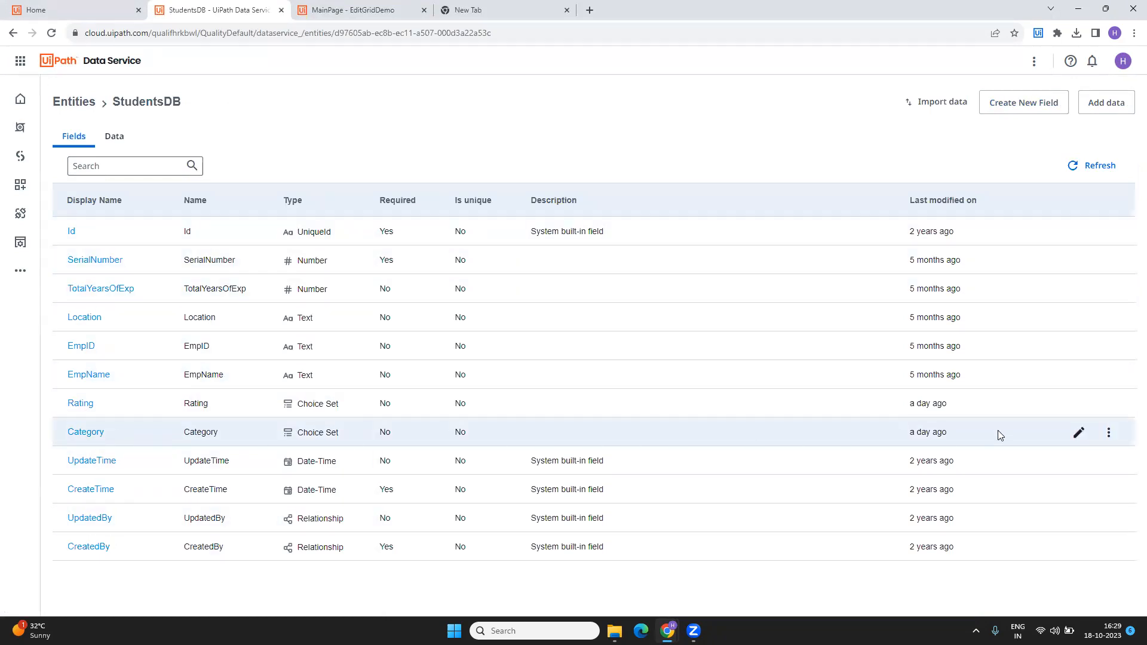
Delete the Category field from StudentsDB, confirming with the field's name, and refresh the field list.
click(1108, 433)
click(1006, 475)
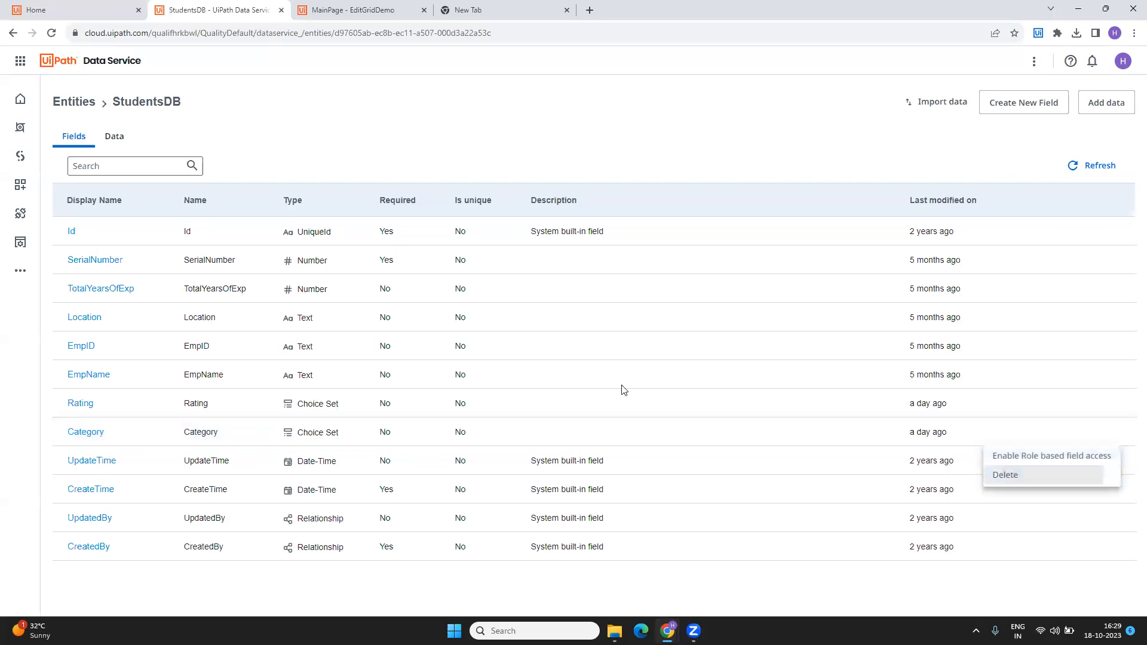
text(Category)
click(648, 403)
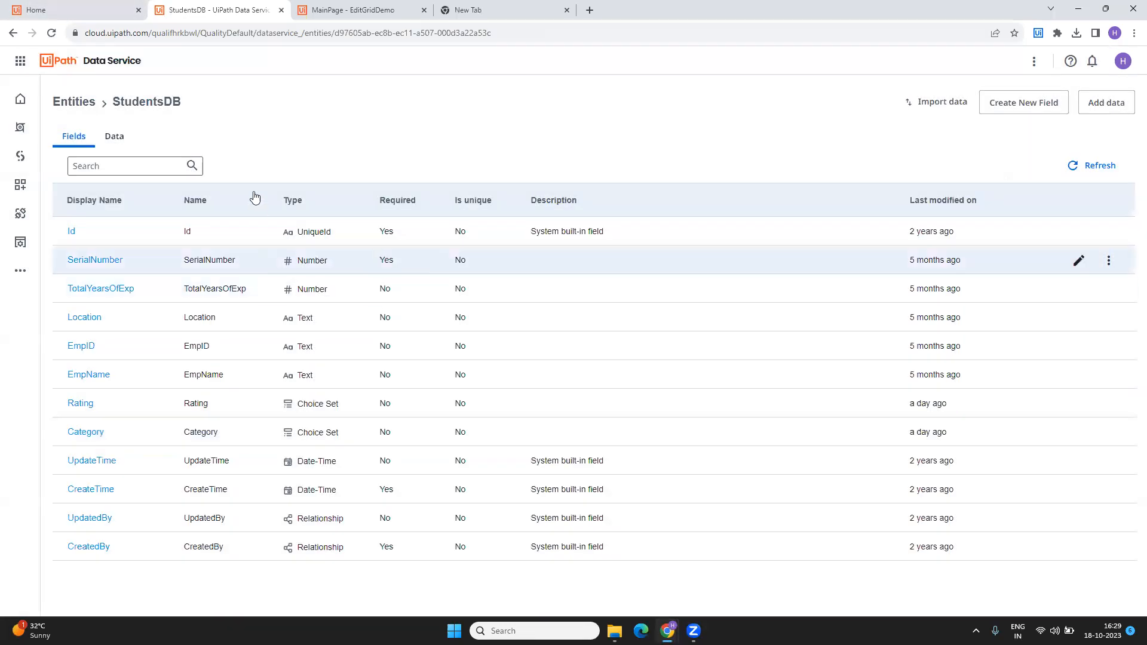
click(1102, 167)
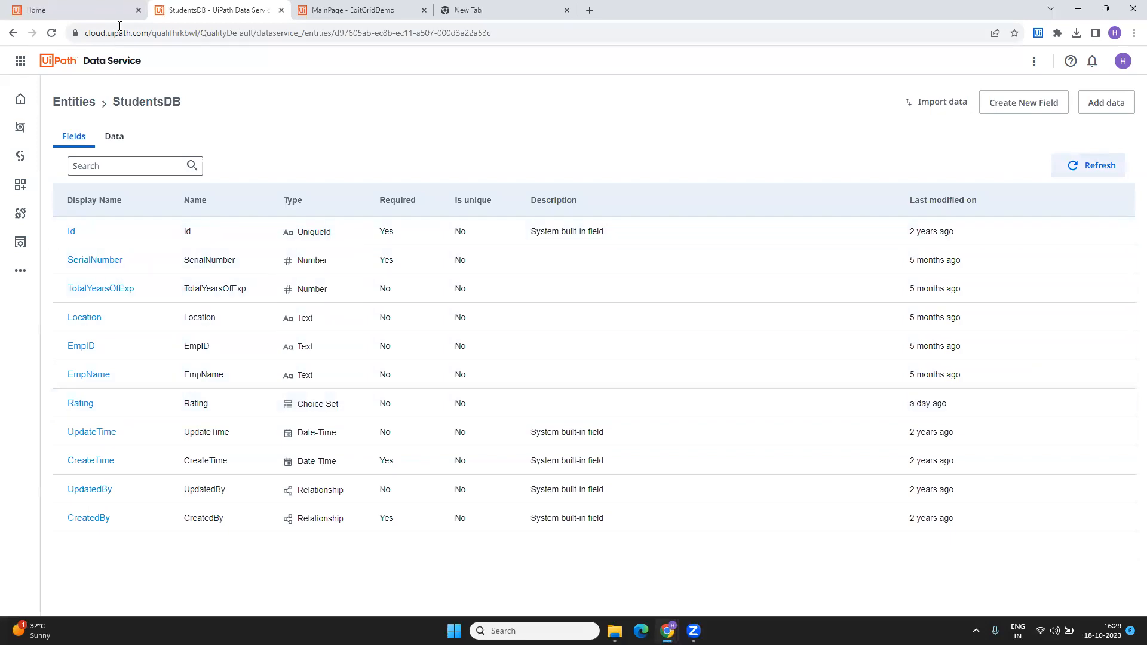
Show the blank Create Entity form from the Entities list, cancel it and reopen the StudentsDB entity's fields.
click(73, 102)
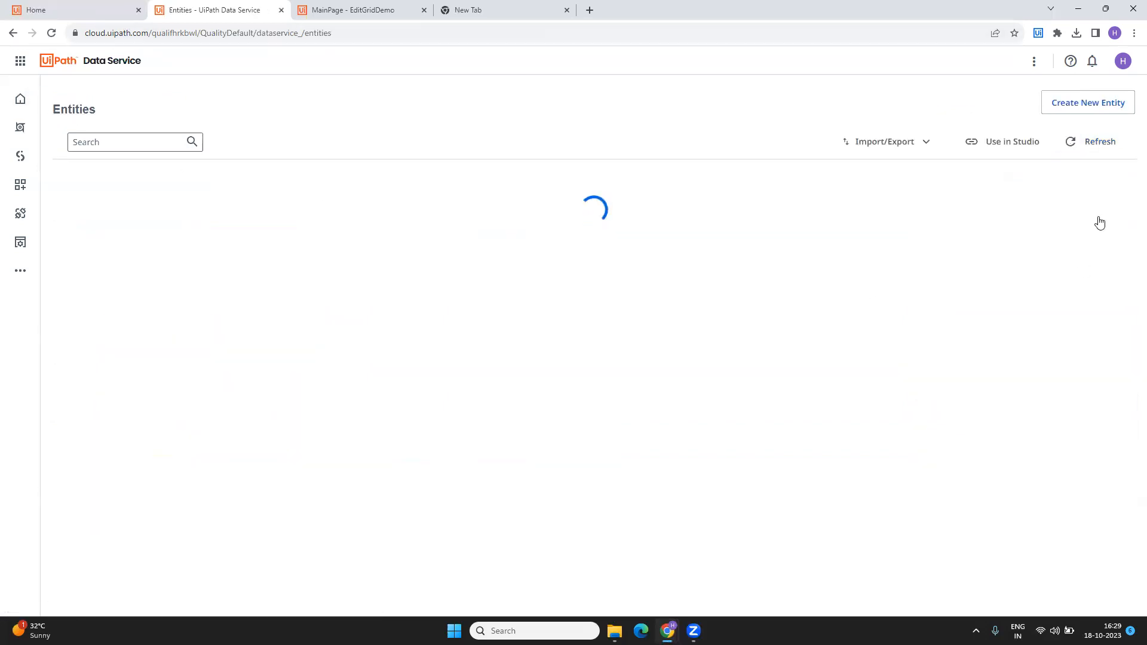
click(84, 266)
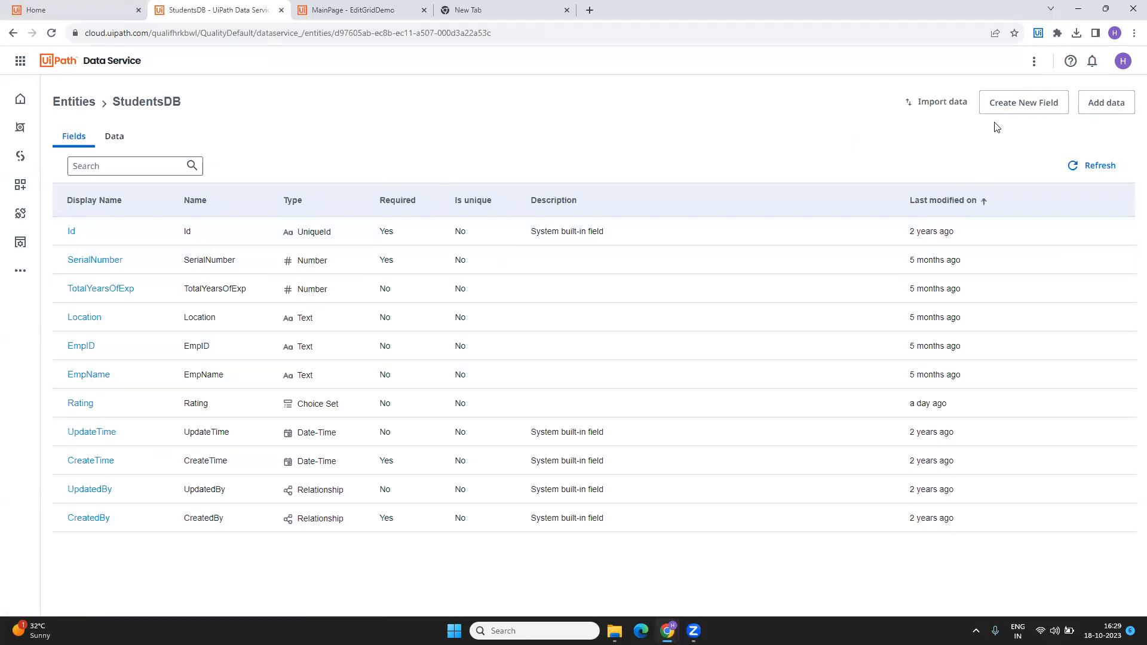
click(65, 111)
click(1104, 103)
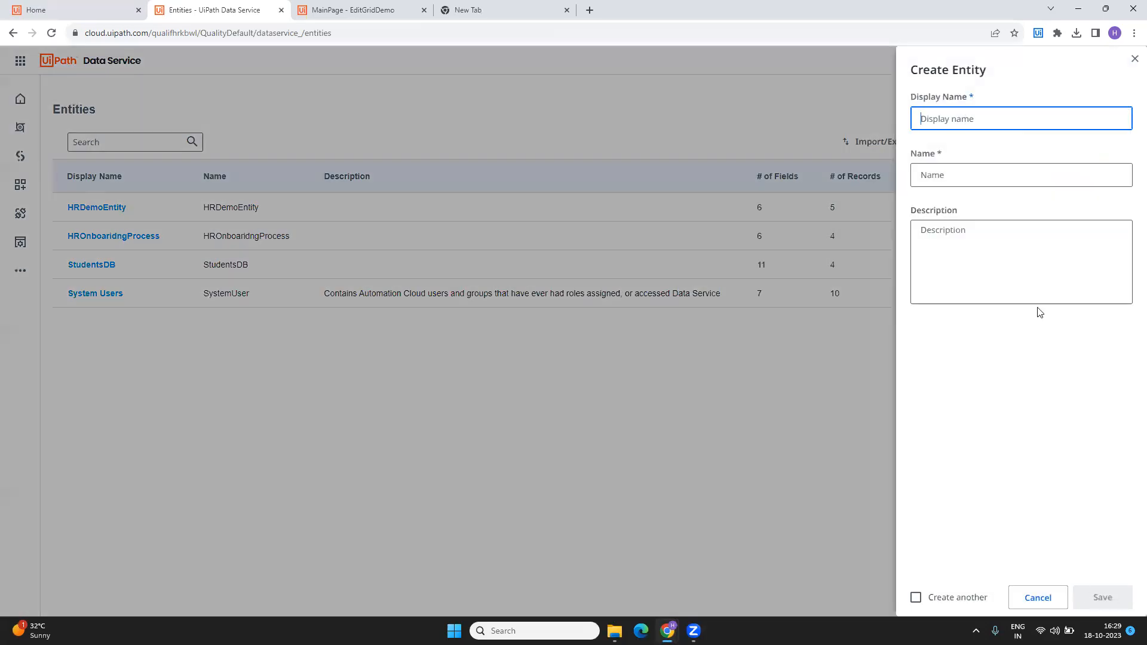
click(1048, 595)
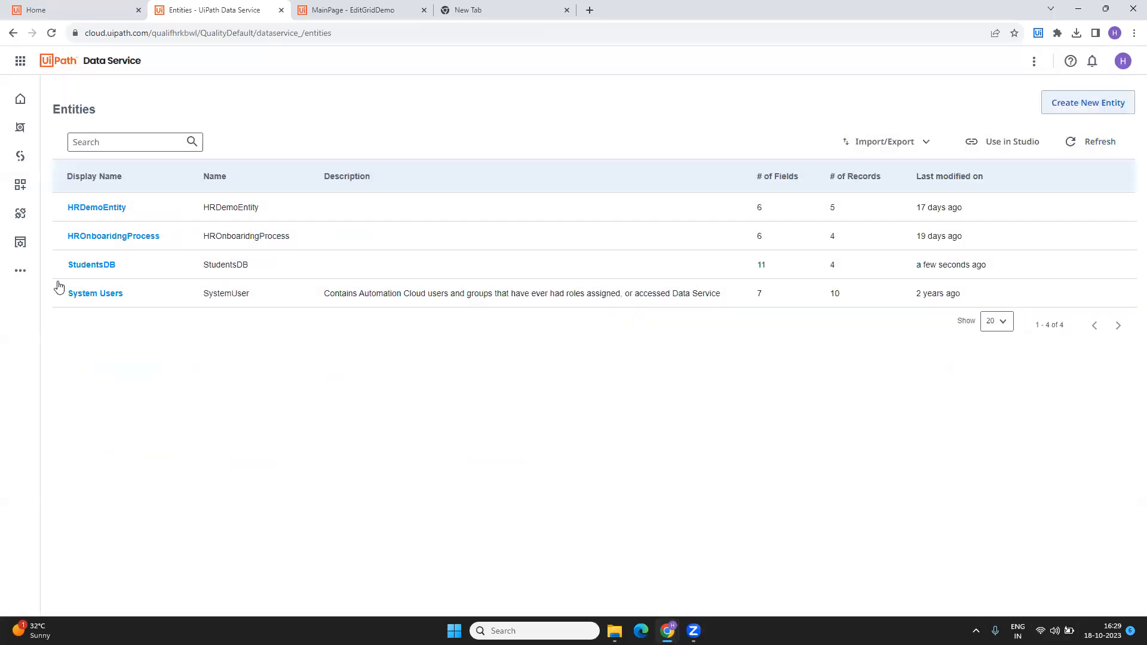
click(89, 267)
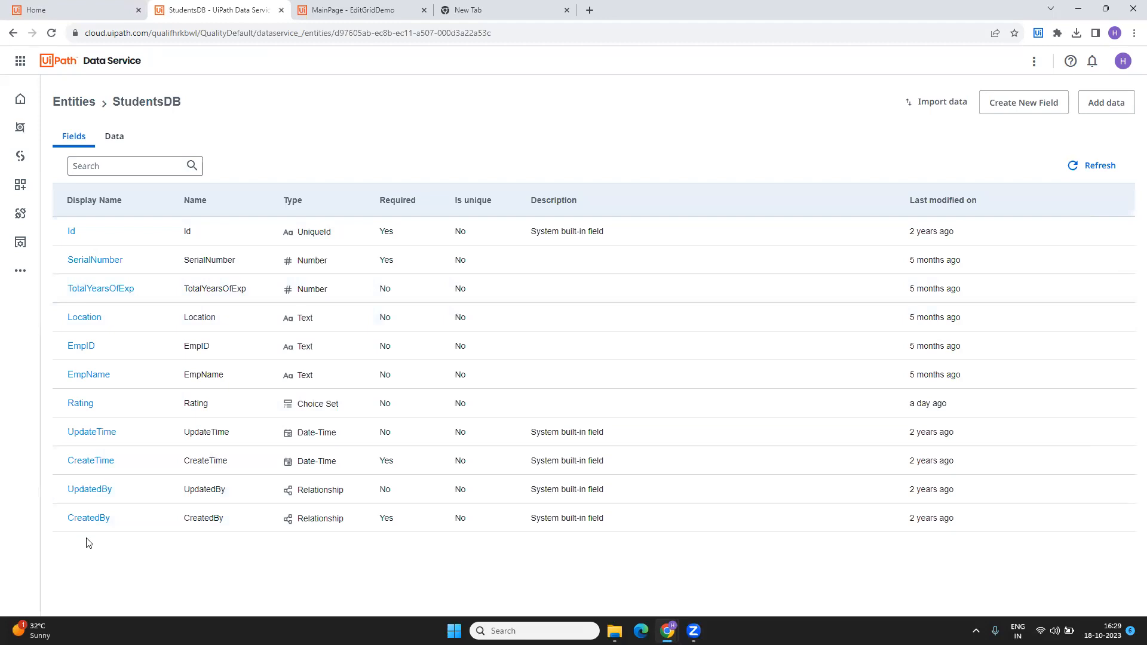
Examine the StudentsDB field names and their Number, Text and Choice Set data types.
double_click(127, 359)
drag(69, 374, 143, 381)
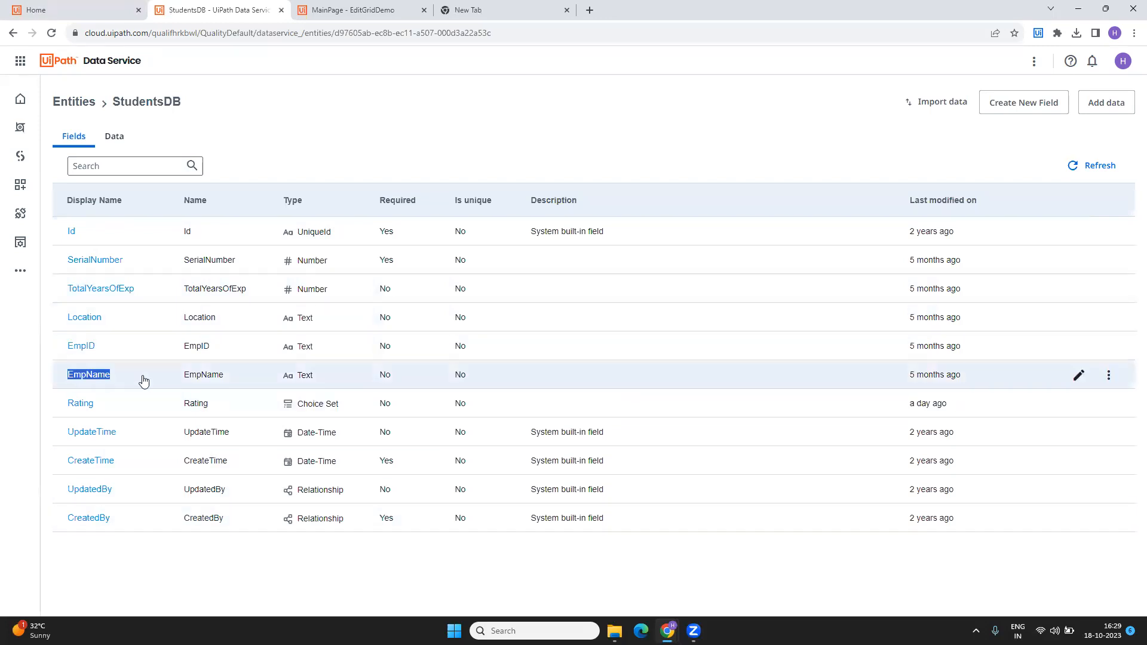
drag(57, 315, 90, 331)
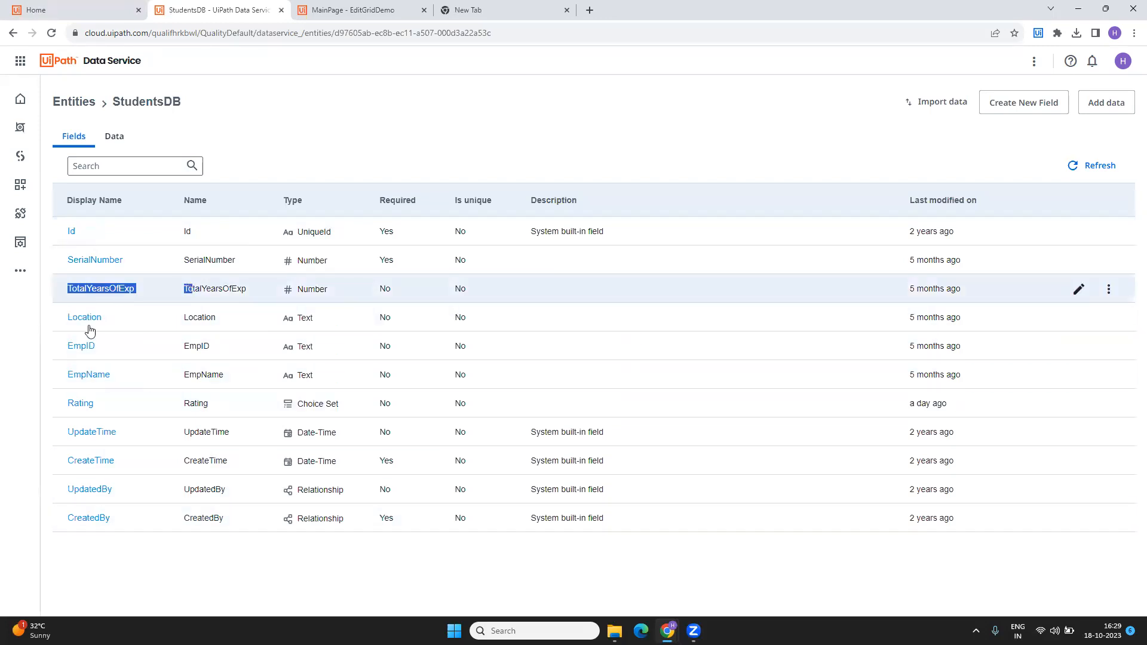
drag(64, 415, 192, 407)
click(138, 585)
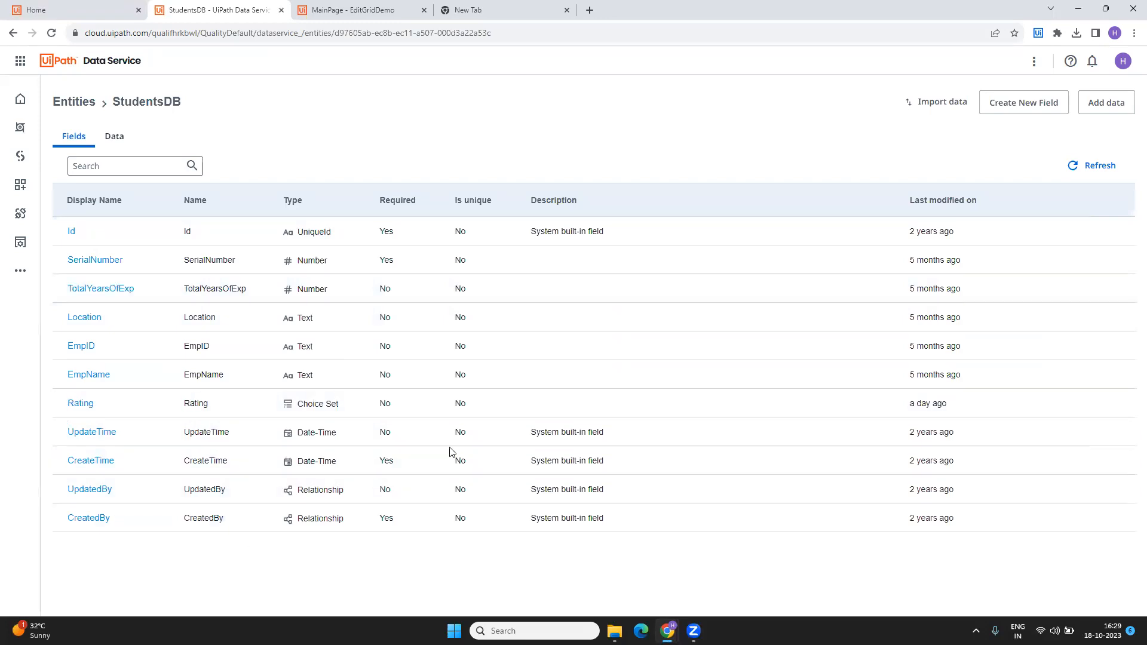
drag(895, 437, 995, 436)
click(837, 597)
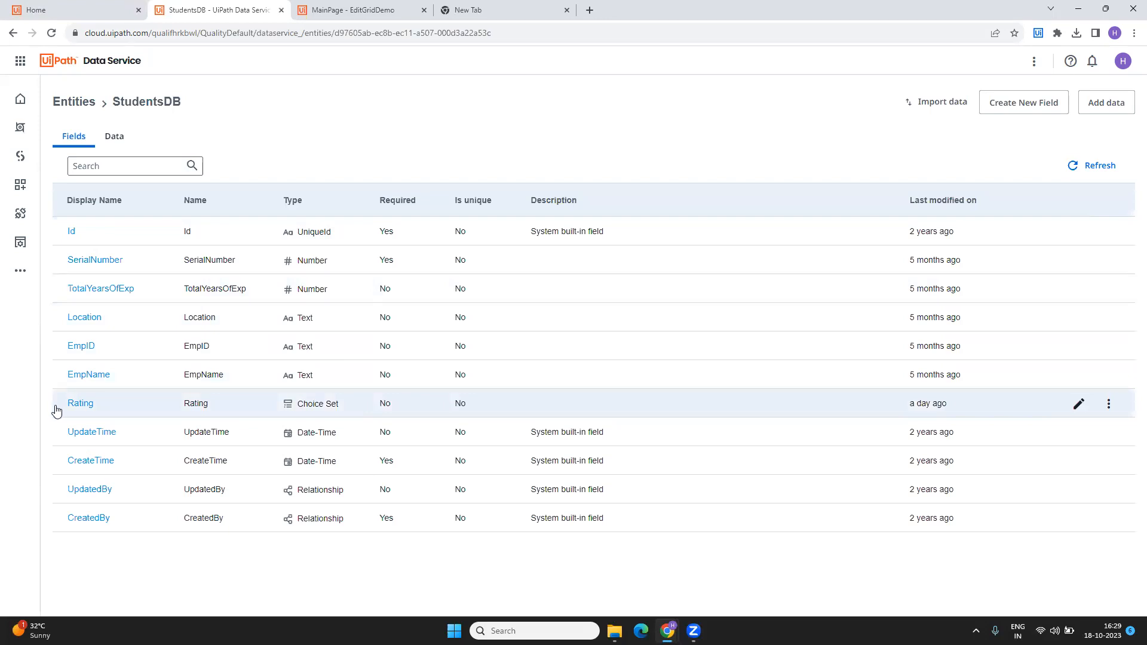
drag(285, 260, 379, 258)
drag(296, 318, 422, 318)
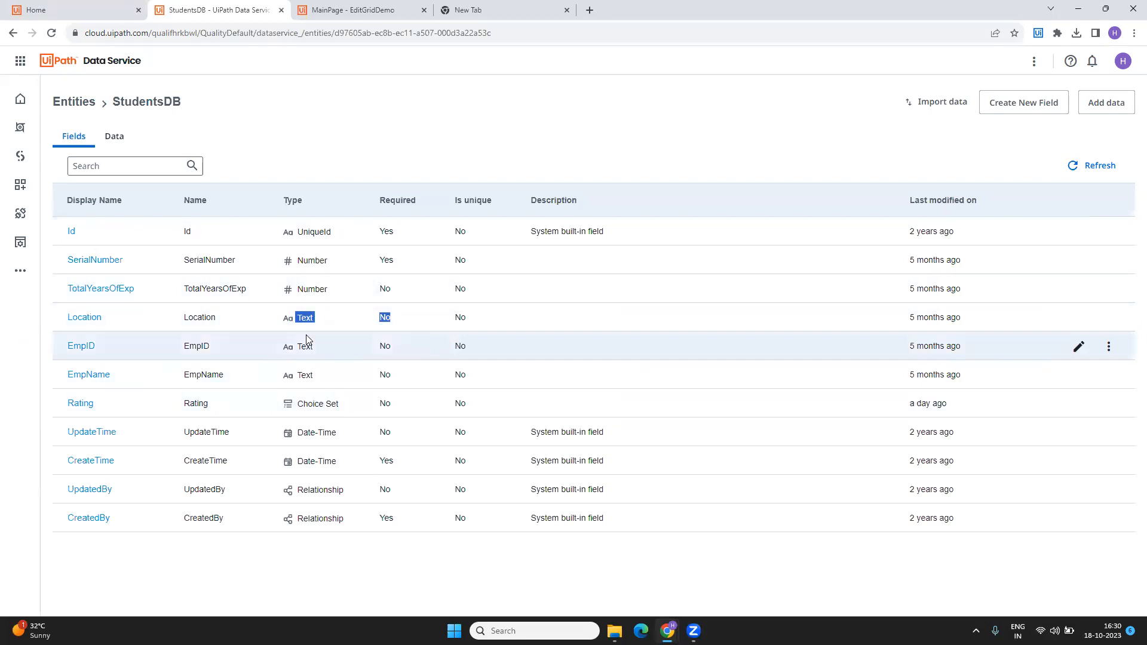
drag(296, 403, 472, 401)
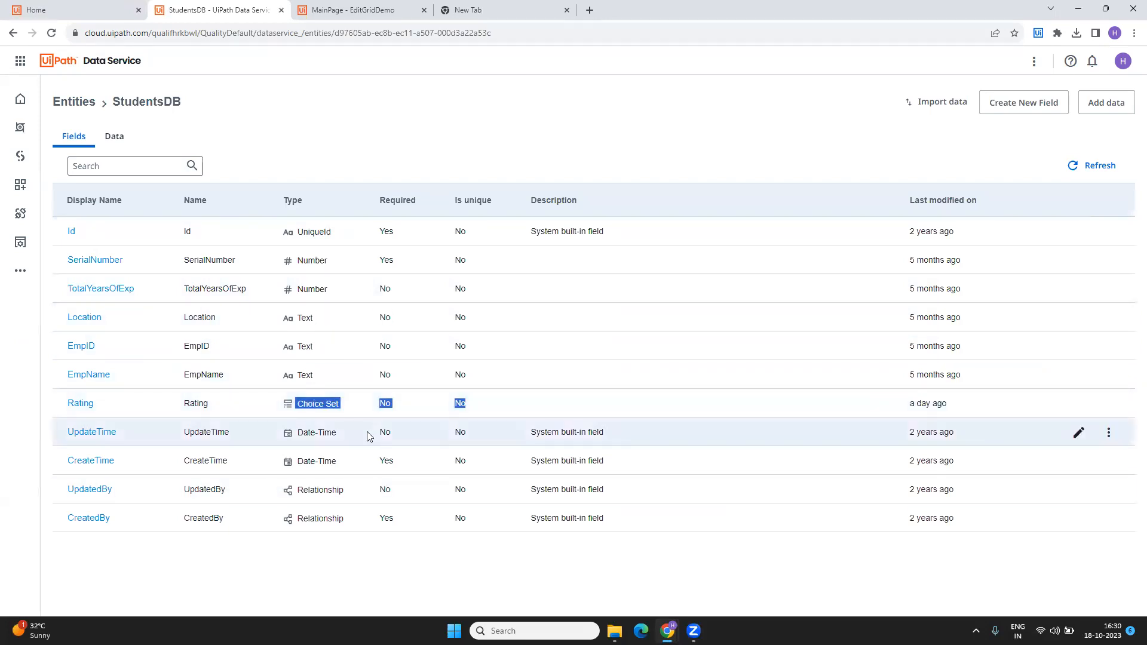
click(226, 589)
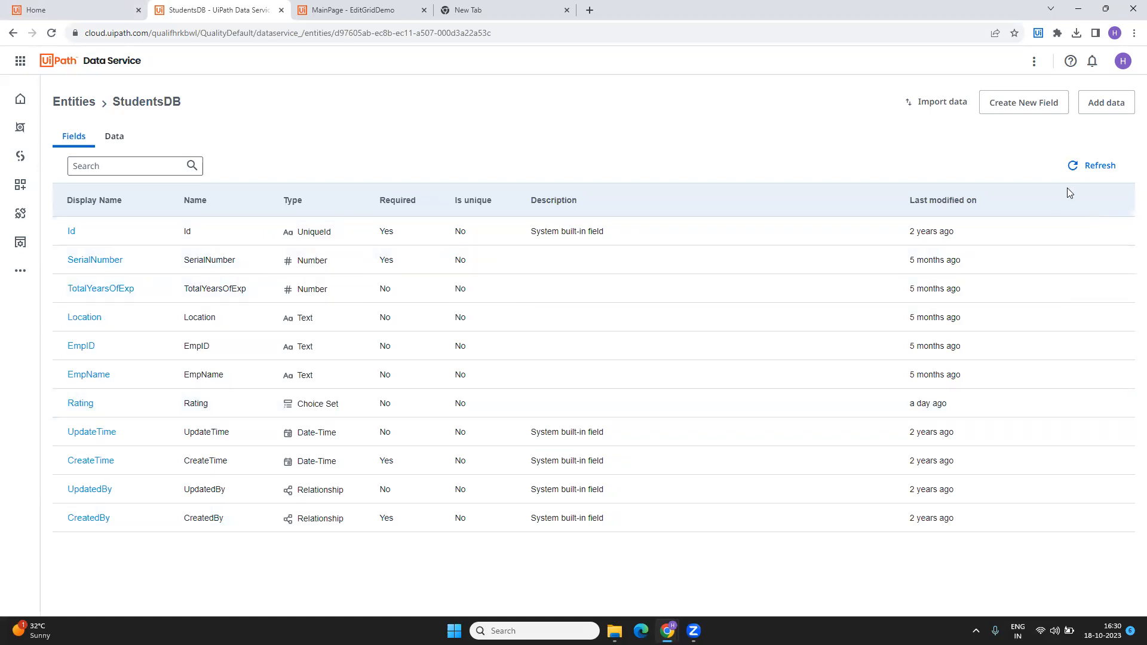
Create a StudentsDB field named DateOfJoining of type Date-Time with Hide Time Field set to Yes.
click(1023, 102)
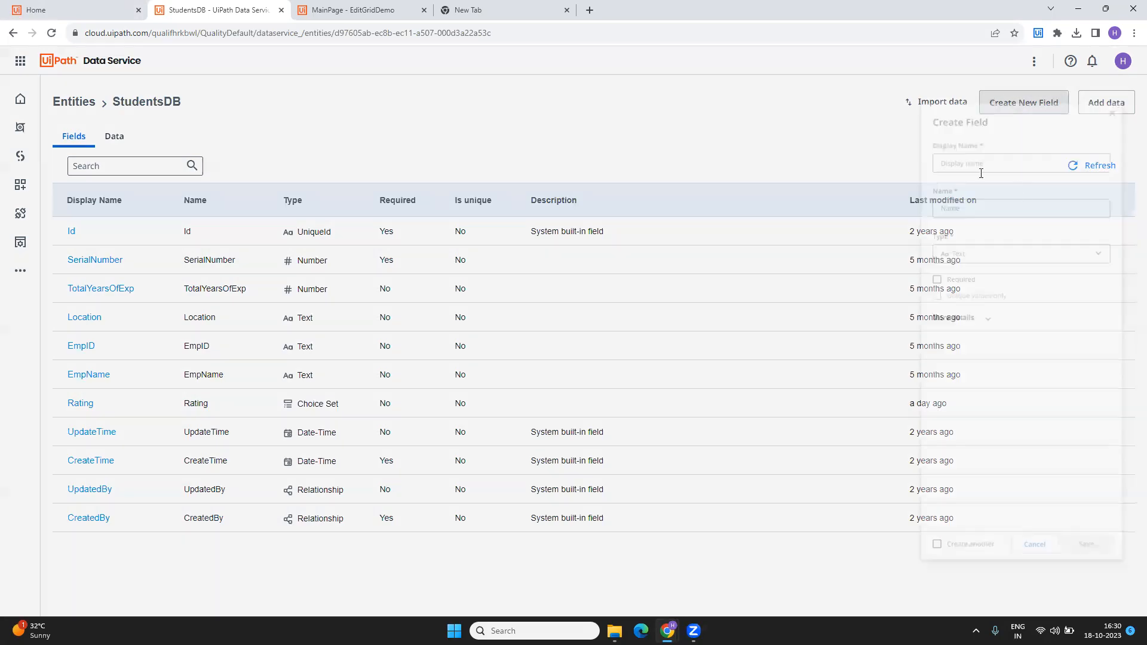
click(985, 120)
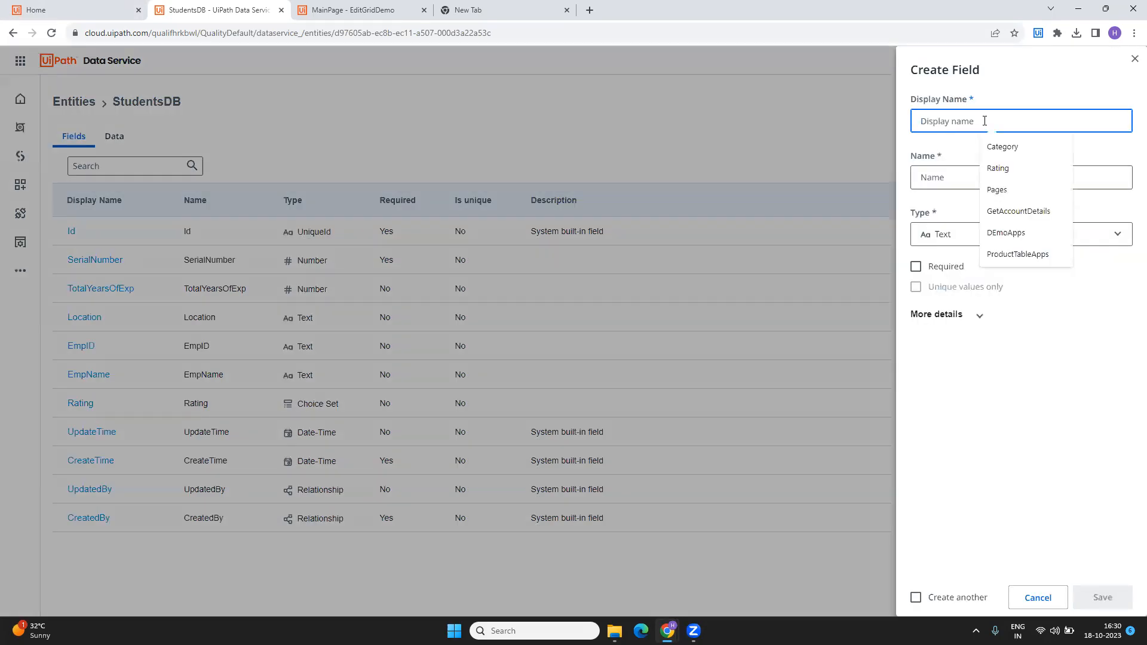
text(Da)
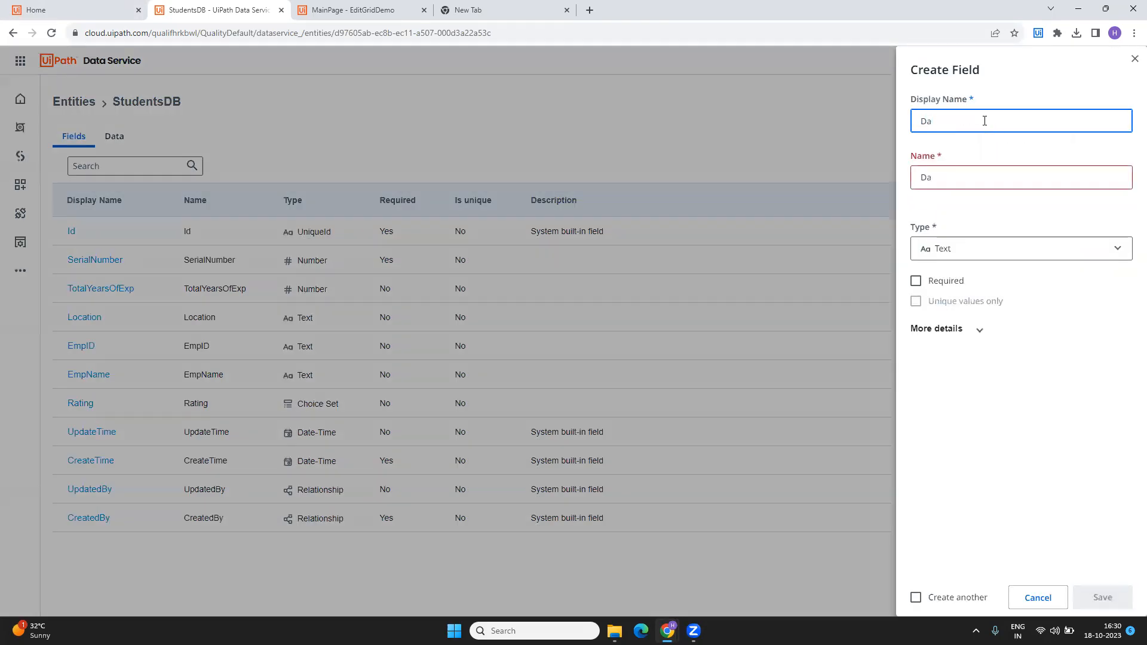
text(teOfJopining)
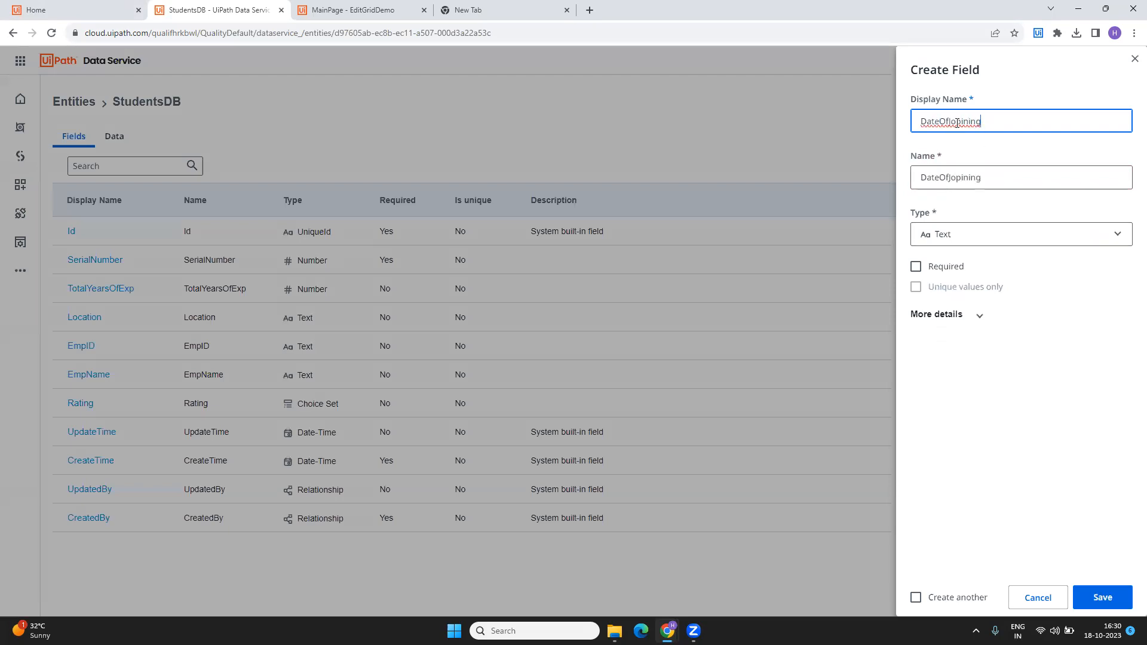
key(BackSpace)
click(1014, 239)
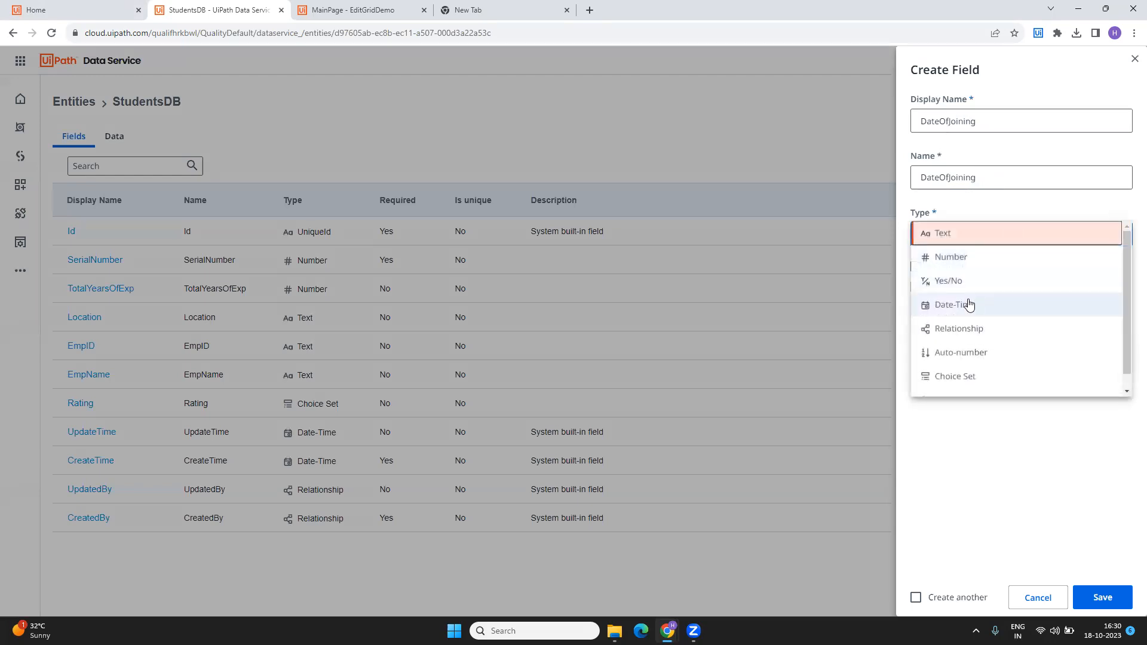
click(969, 305)
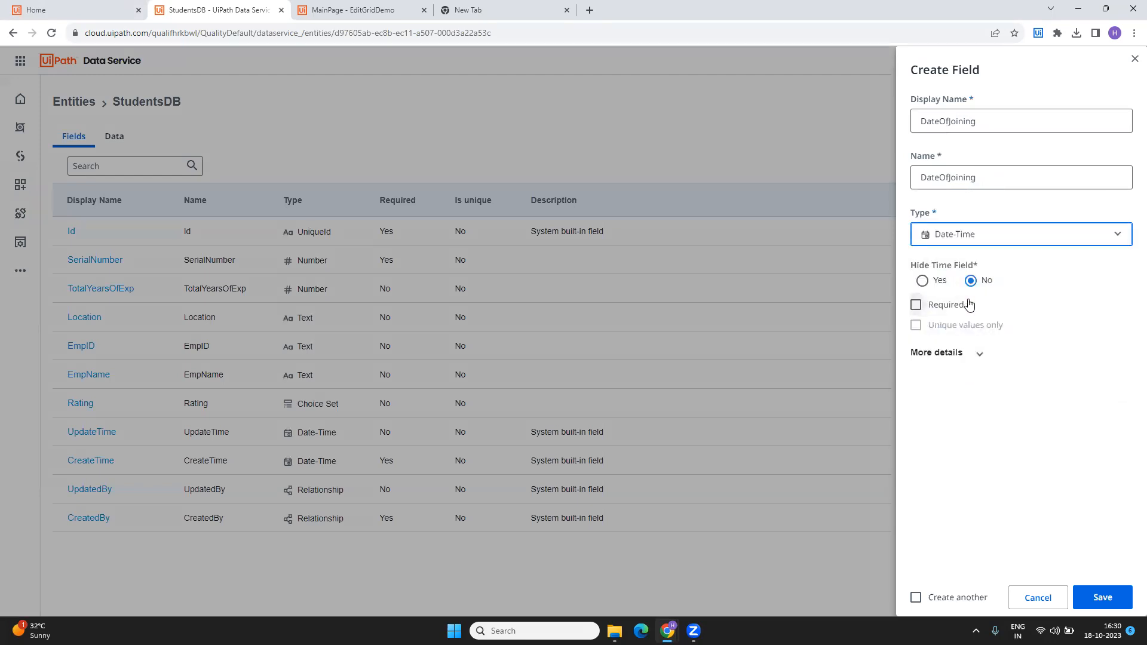
click(921, 282)
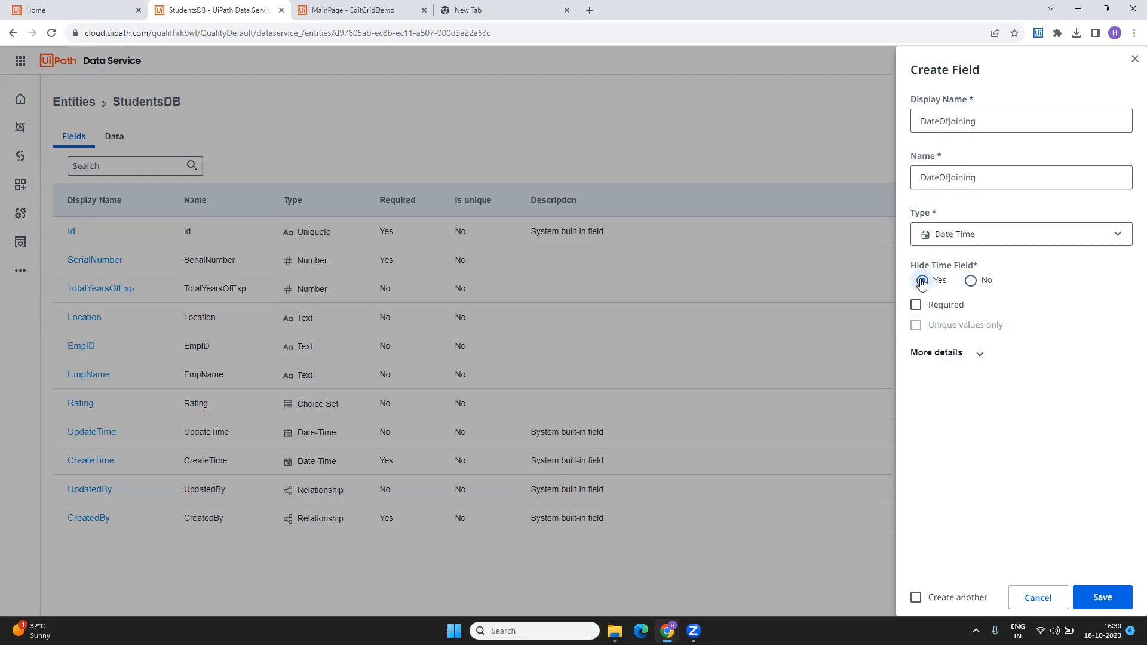
click(1099, 599)
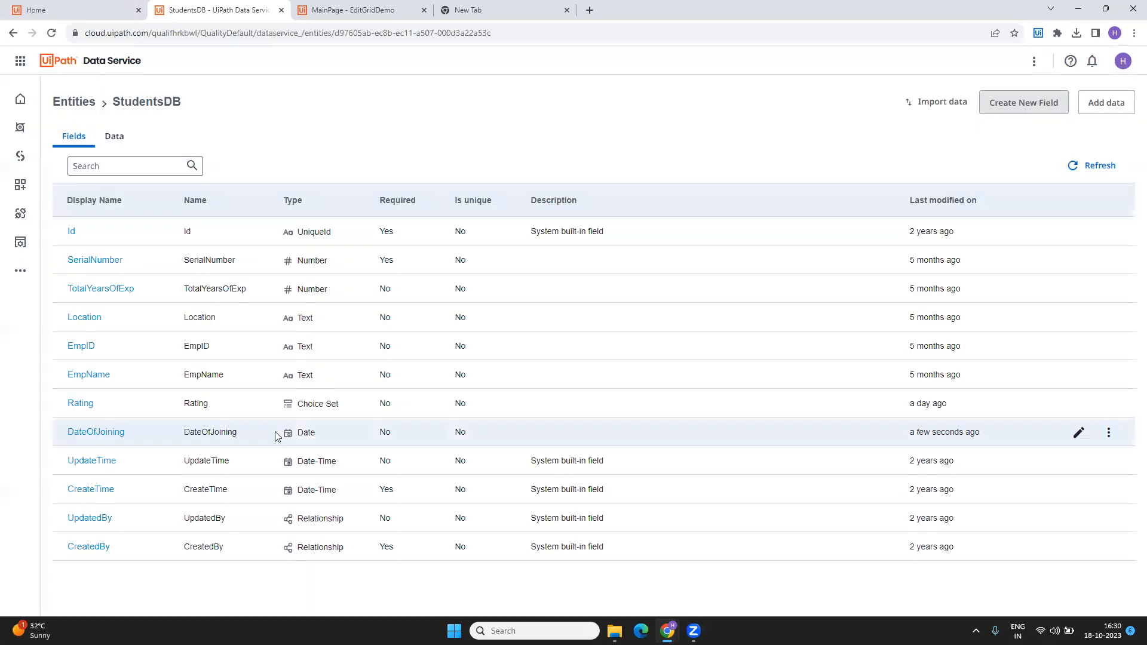
double_click(65, 432)
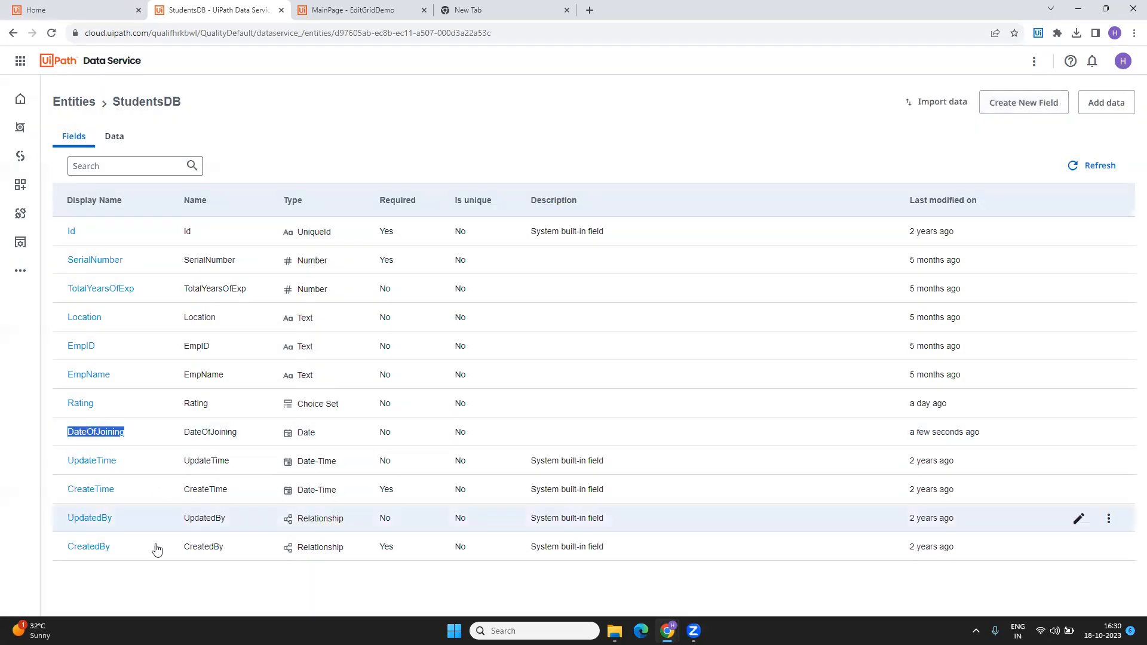
In the StudentsDB data, set DateOfJoining to 01/03/2021 for the record with SerialNumber 4.
click(125, 138)
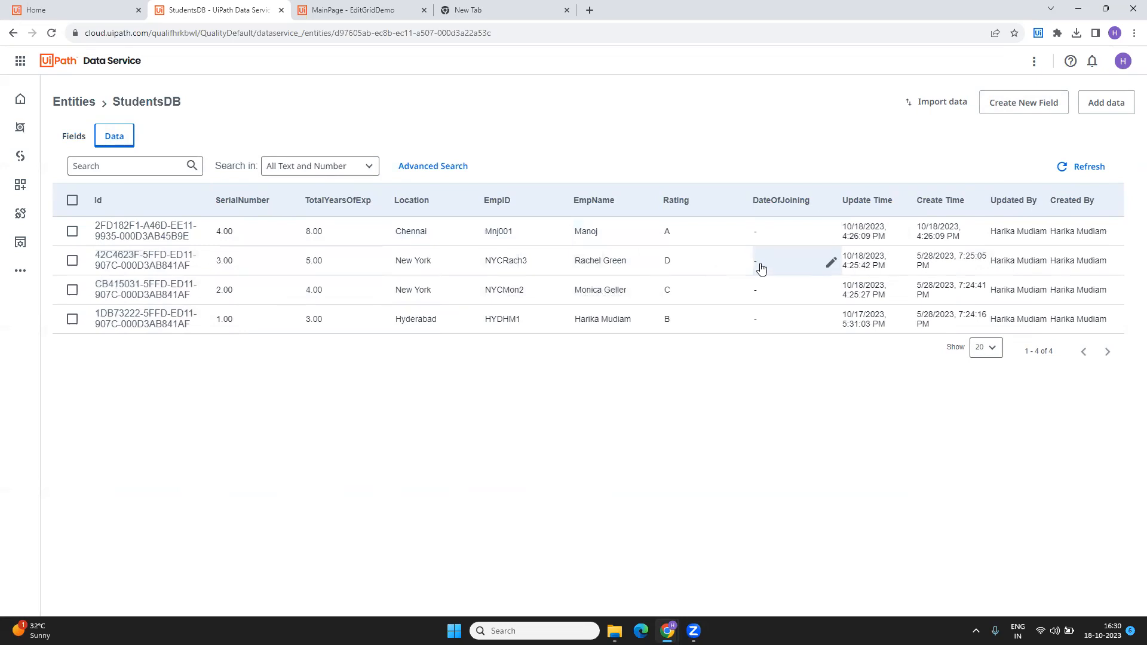
click(829, 233)
click(830, 231)
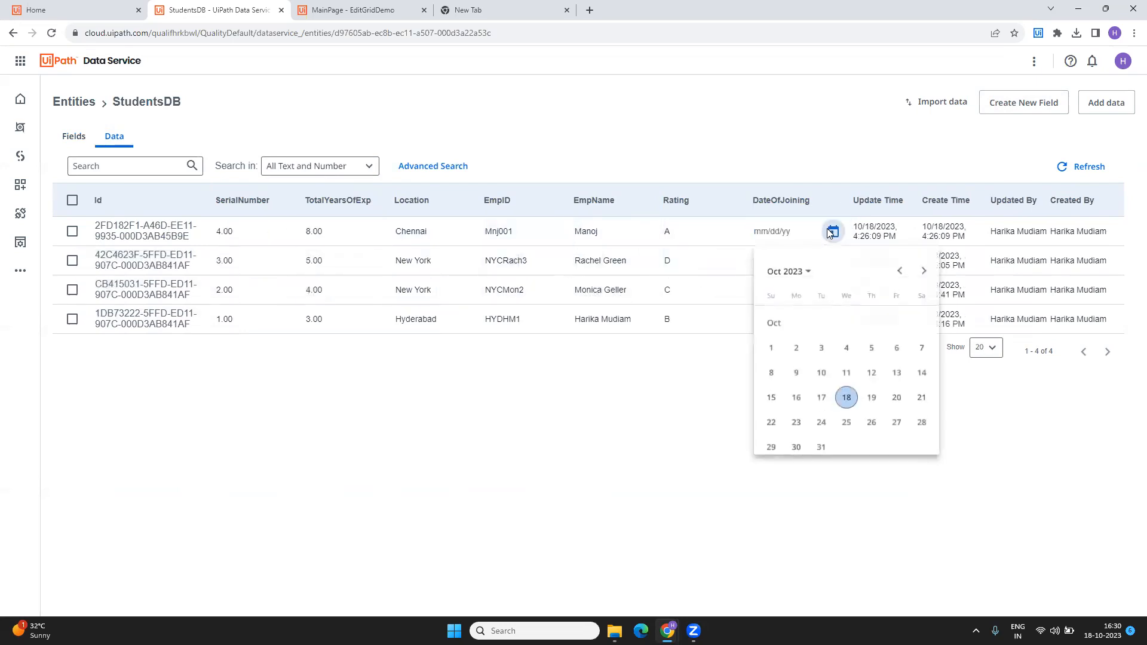
click(782, 274)
click(824, 334)
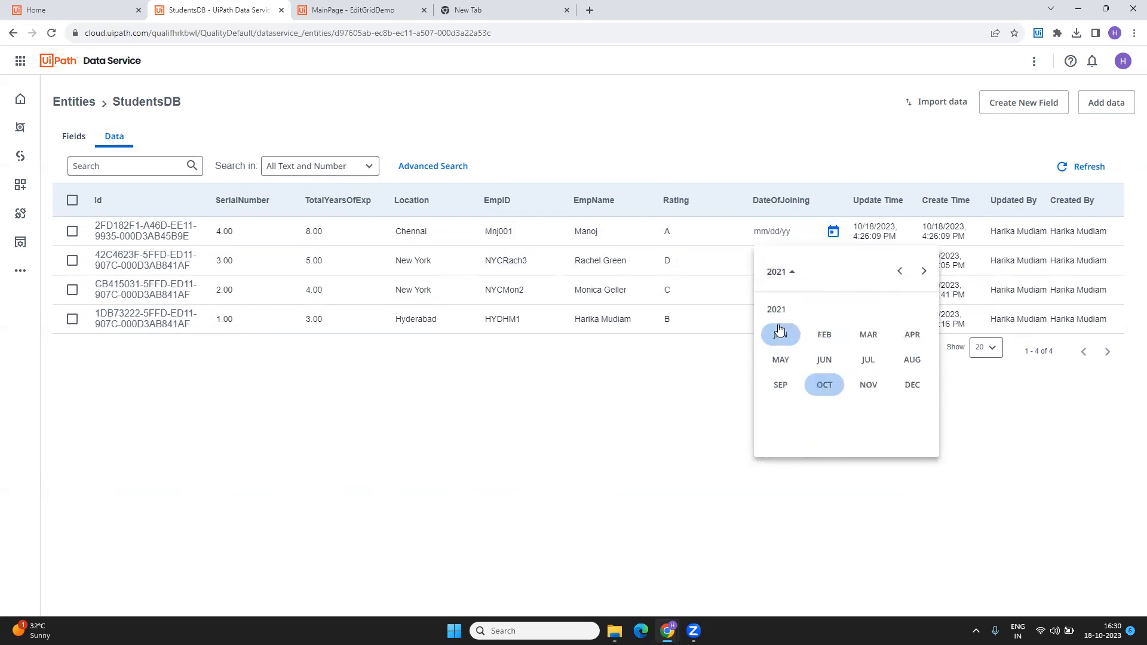
click(779, 335)
click(772, 349)
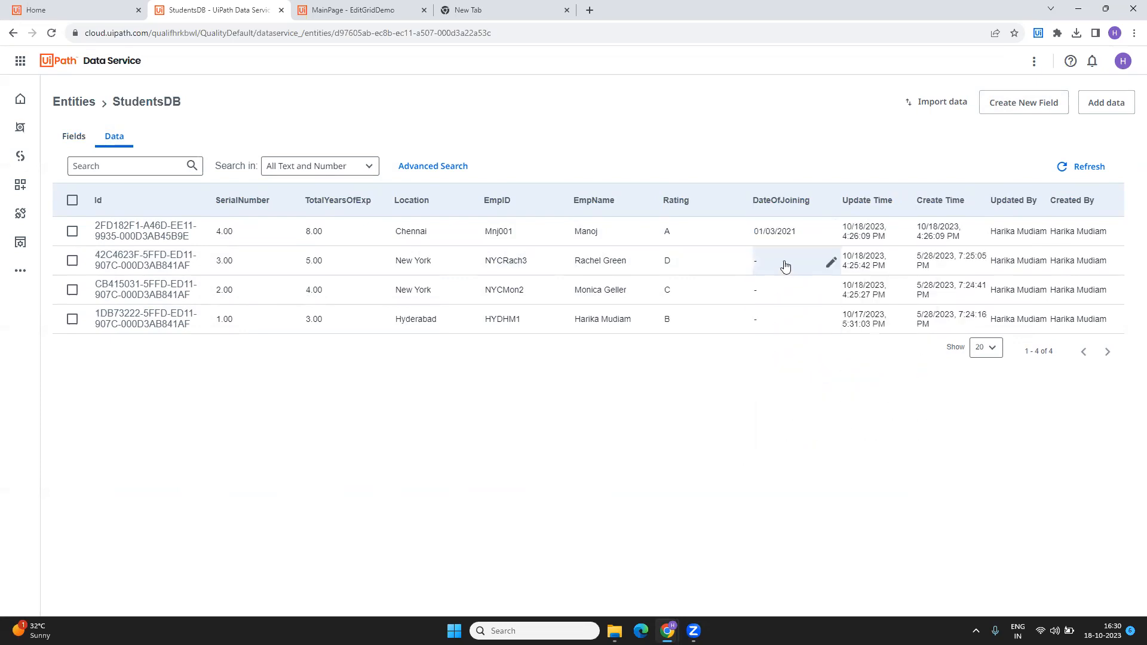
Set DateOfJoining to 06/08/2016 for the record with SerialNumber 3.
click(830, 263)
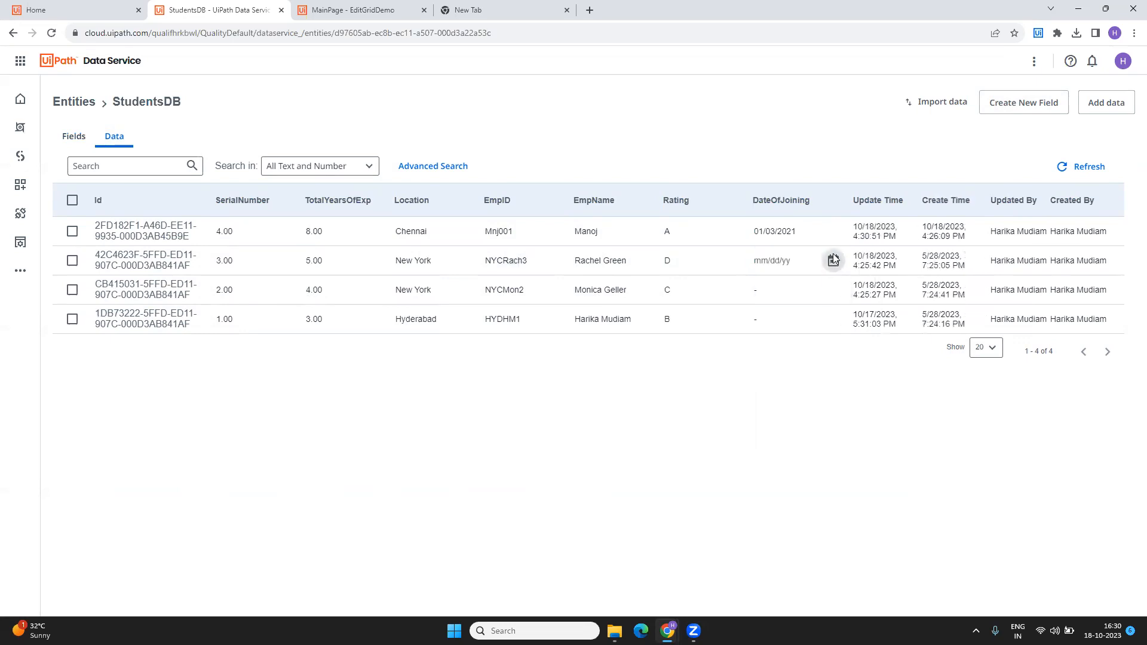
click(833, 260)
click(784, 304)
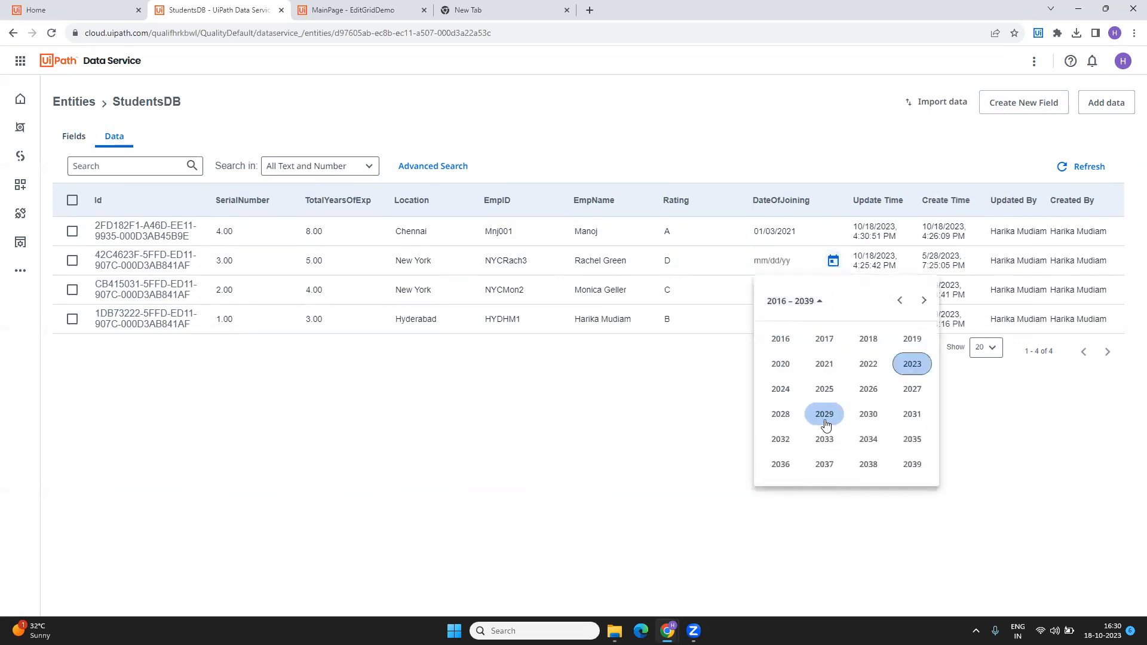
click(824, 414)
click(788, 300)
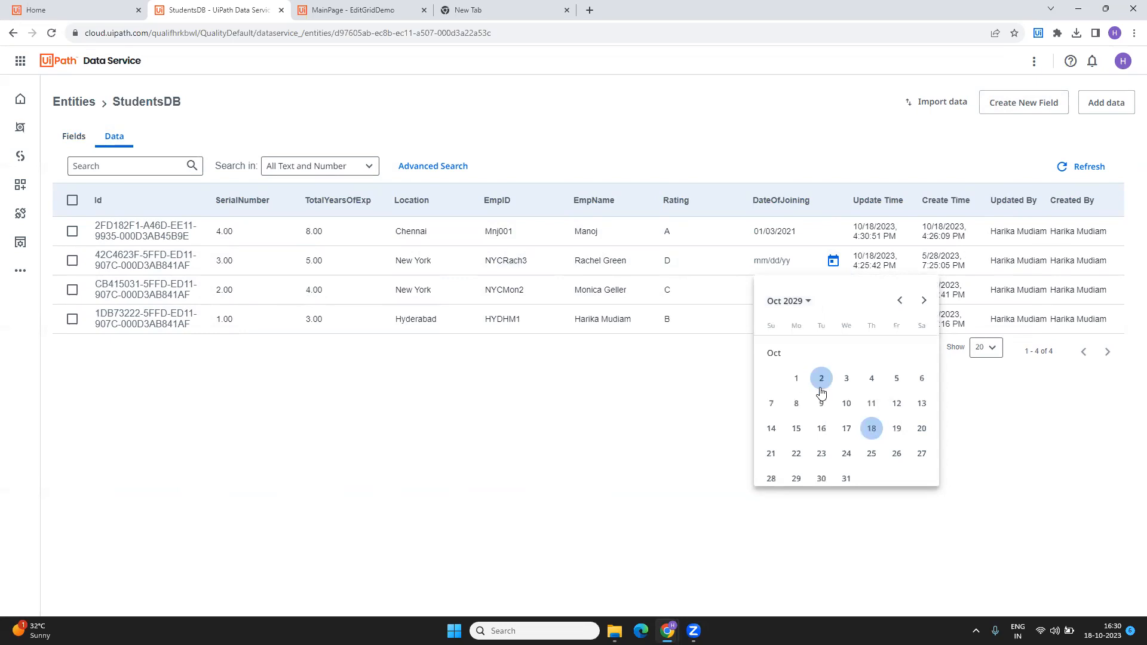
click(790, 302)
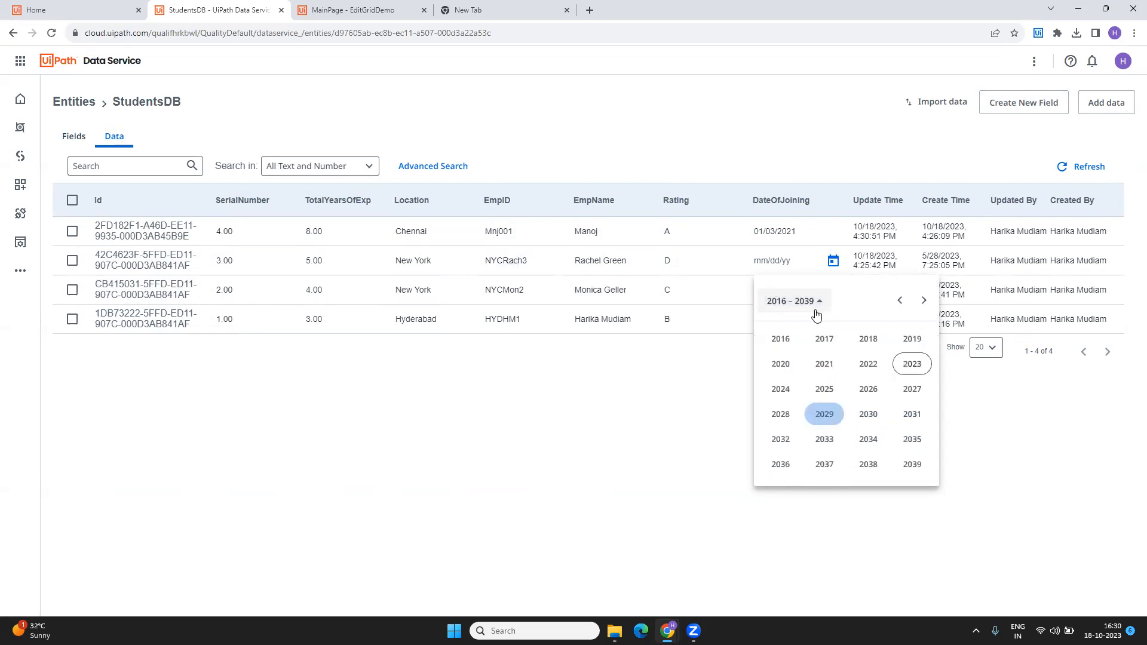
click(780, 338)
click(824, 388)
click(846, 382)
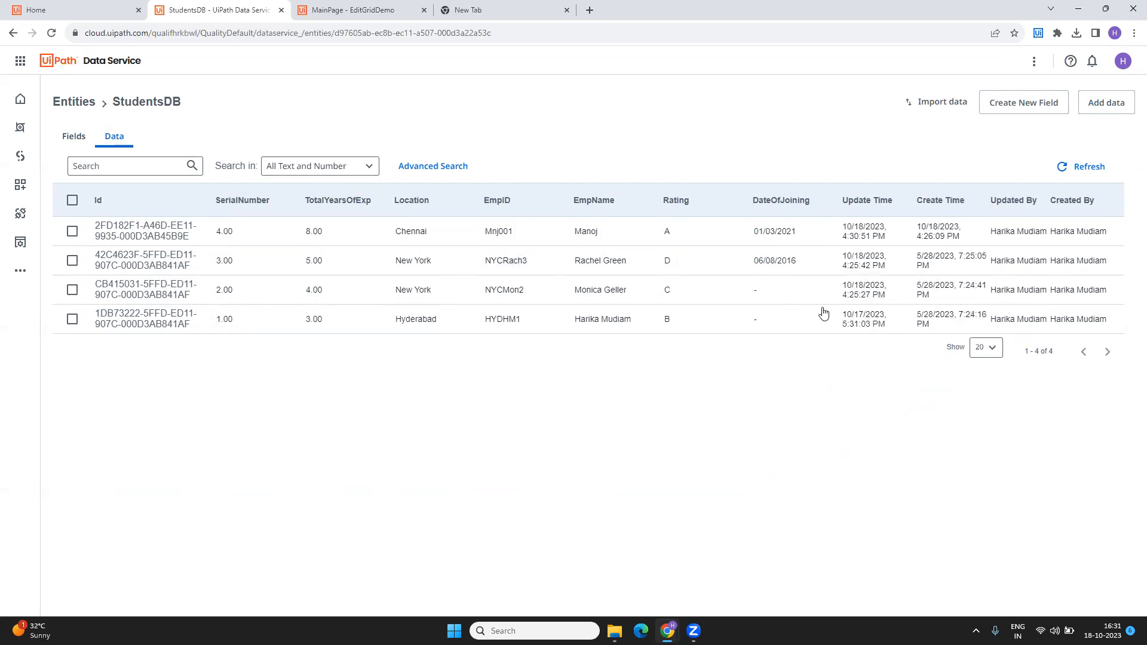
Set DateOfJoining to 02/06/2020 for the record with SerialNumber 2.
click(832, 297)
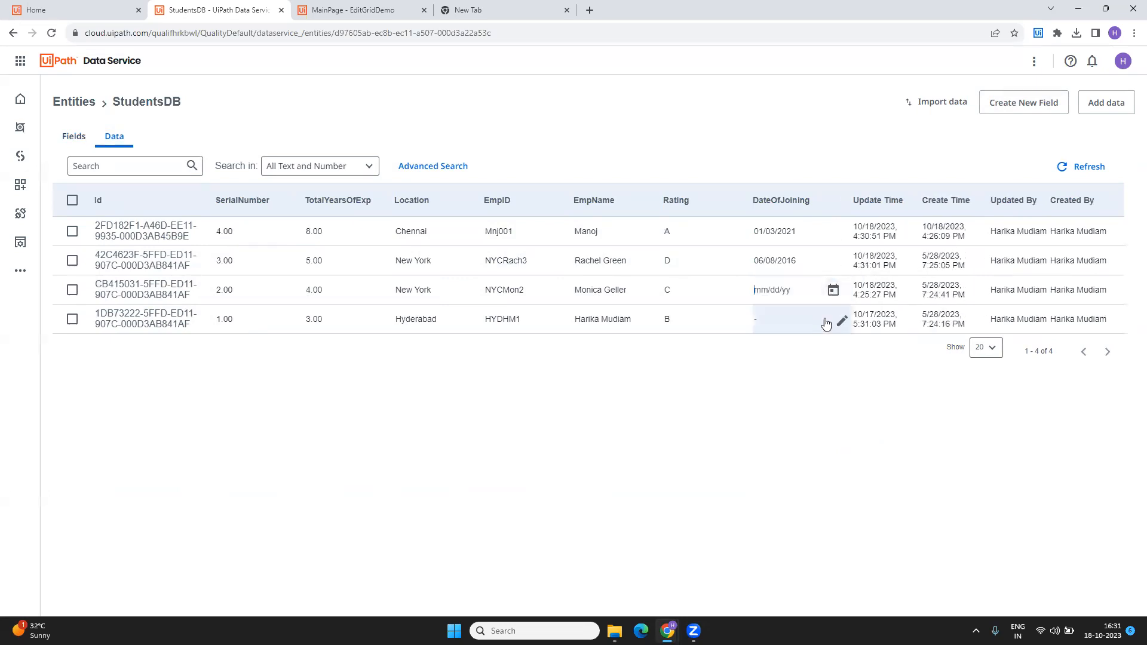
click(833, 291)
click(798, 329)
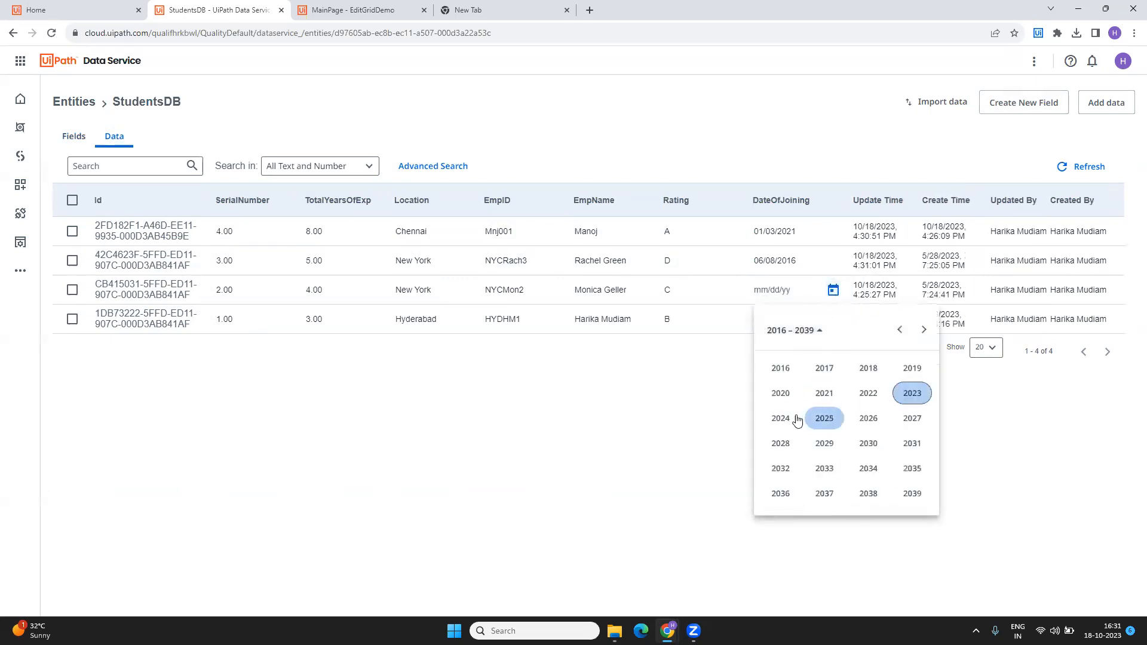
click(779, 391)
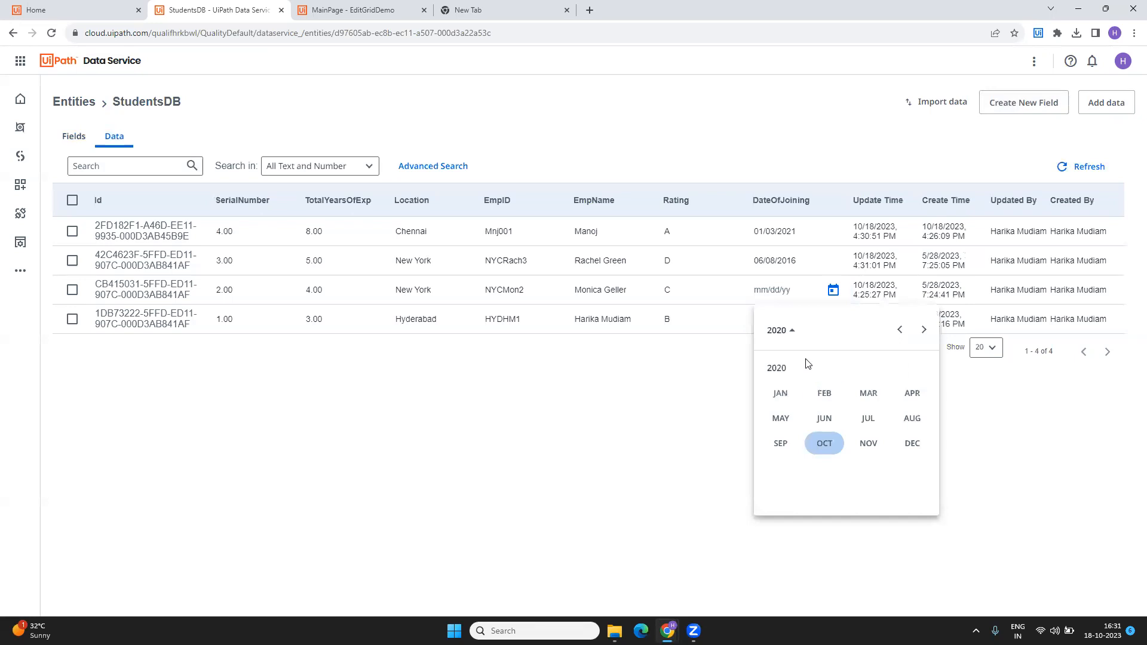
click(824, 394)
click(872, 406)
Set DateOfJoining to 07/06/2021 for the record with SerialNumber 1 and refresh the StudentsDB data.
click(830, 321)
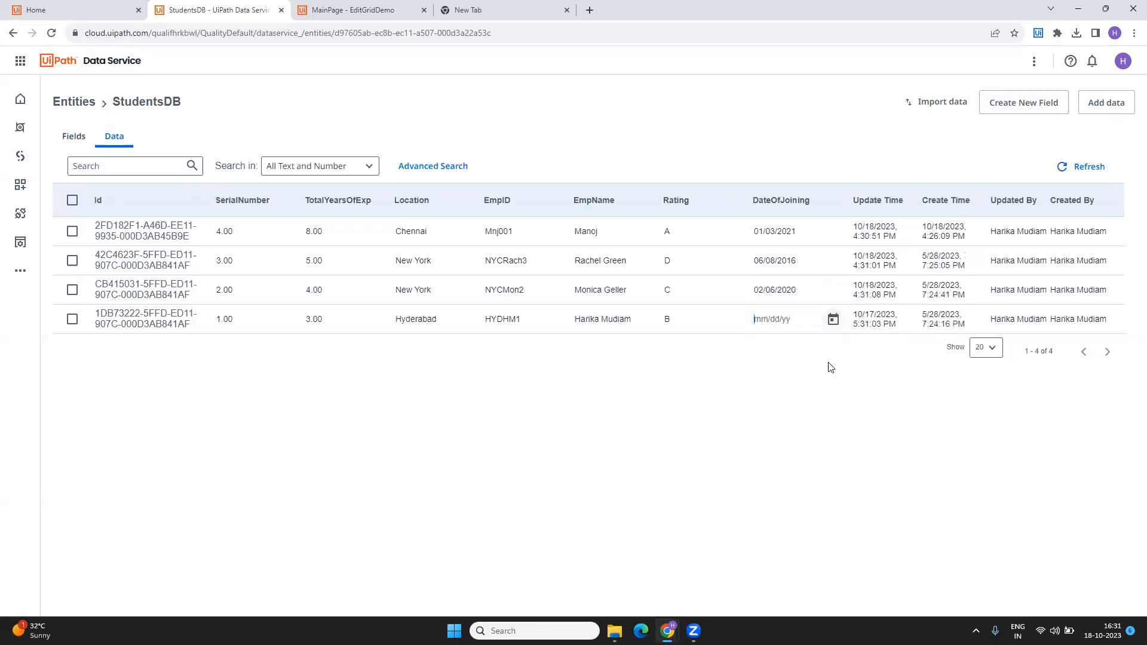
click(833, 319)
click(787, 360)
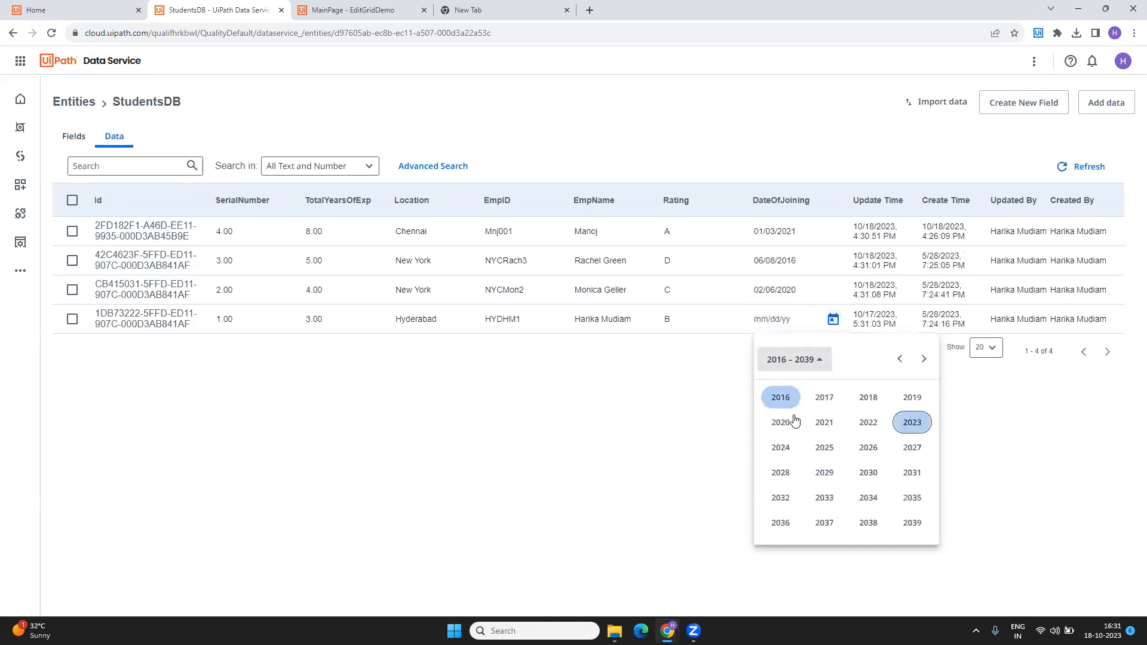
click(825, 423)
click(868, 447)
click(820, 439)
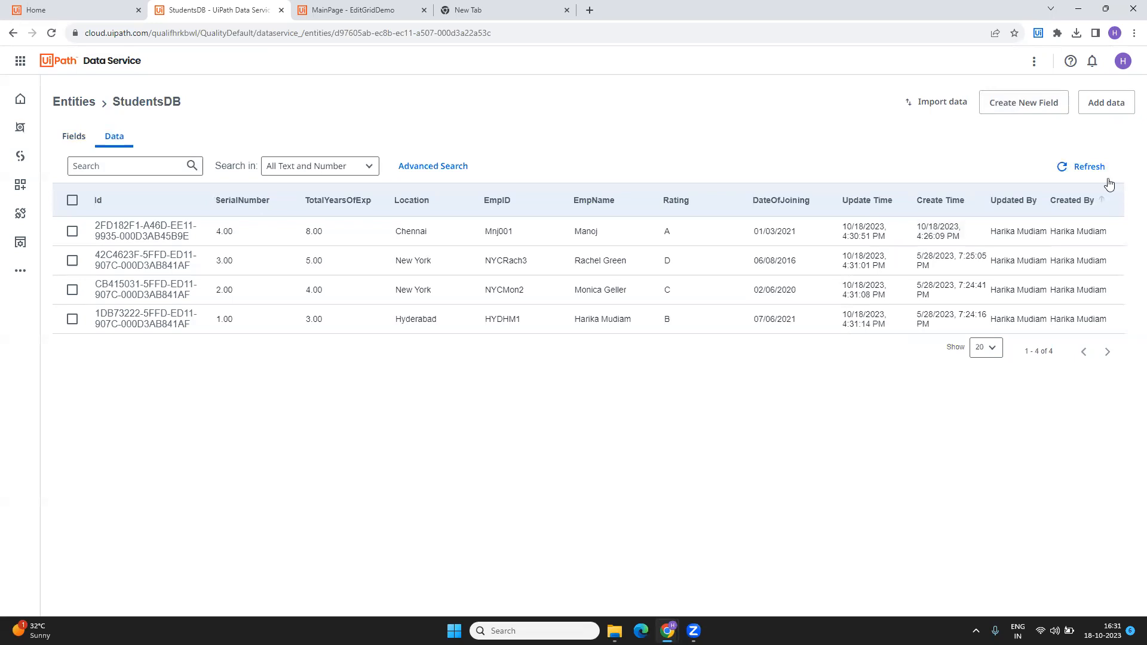
click(1093, 168)
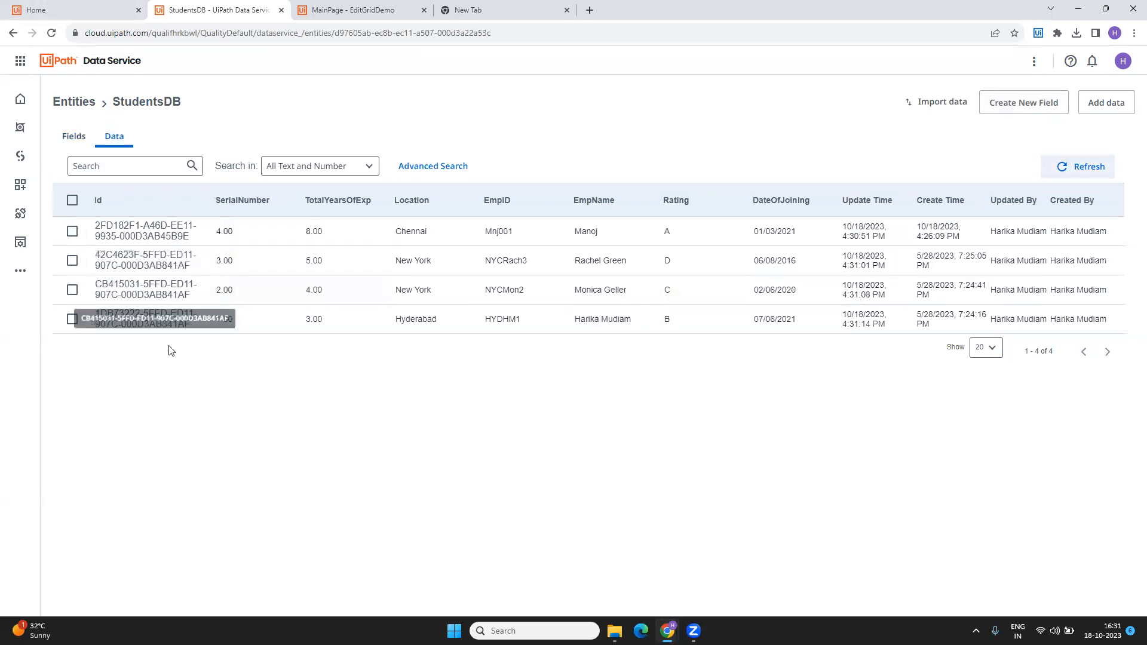
click(78, 6)
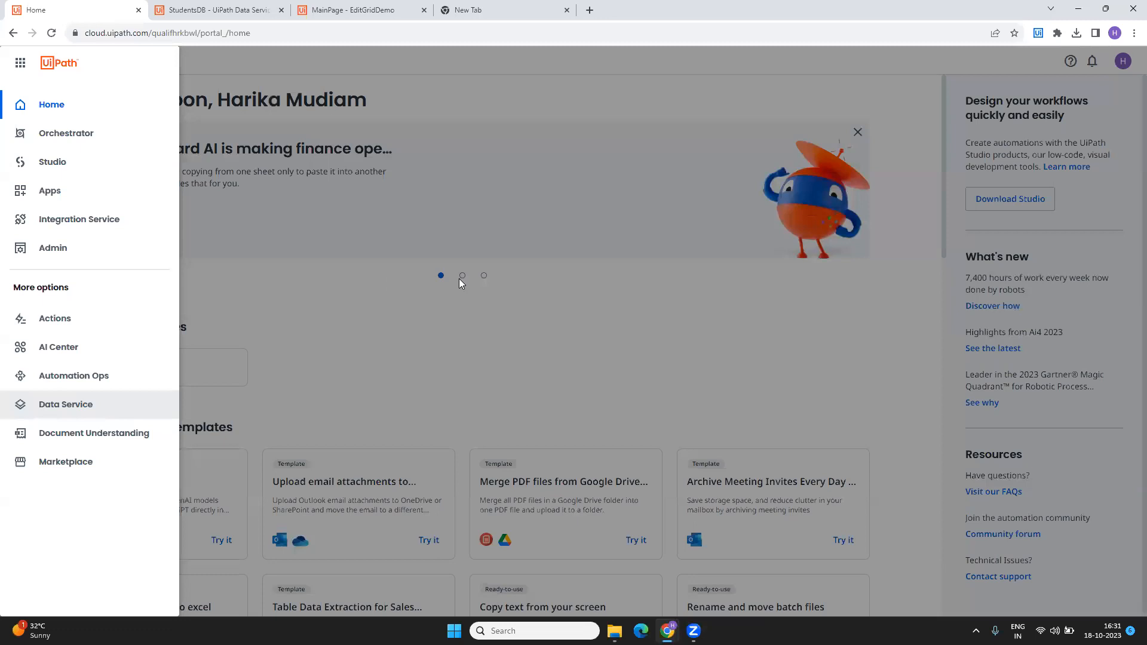
click(420, 353)
click(252, 13)
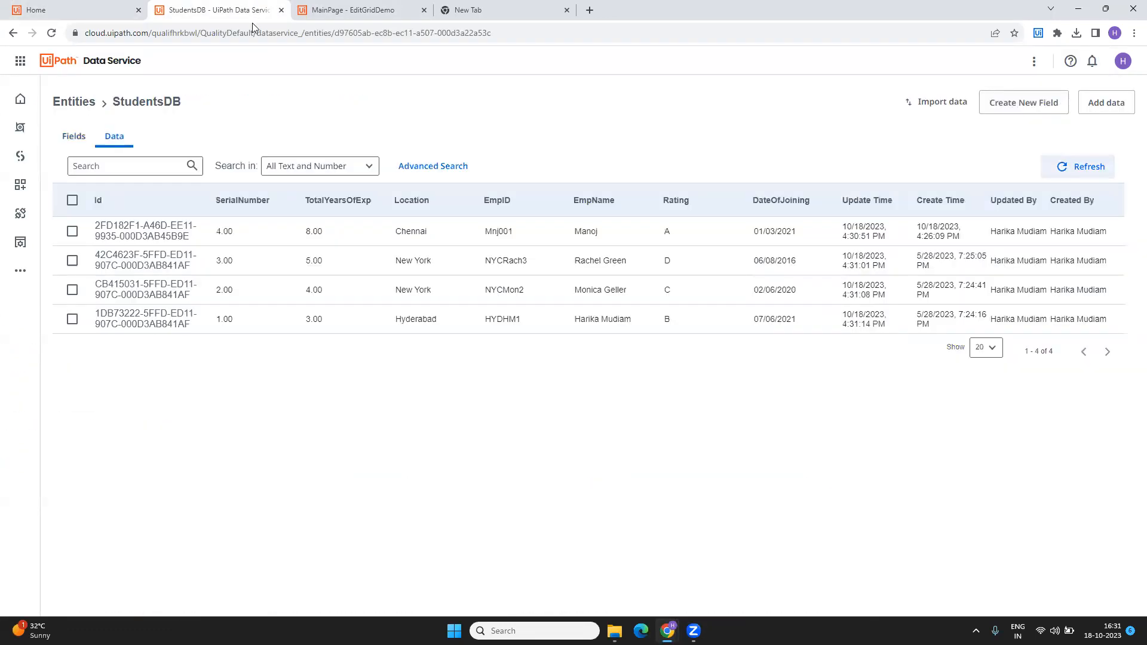
Switch to the EditGridDemo app in App Studio and add an Edit Grid control to MainPage.
click(311, 5)
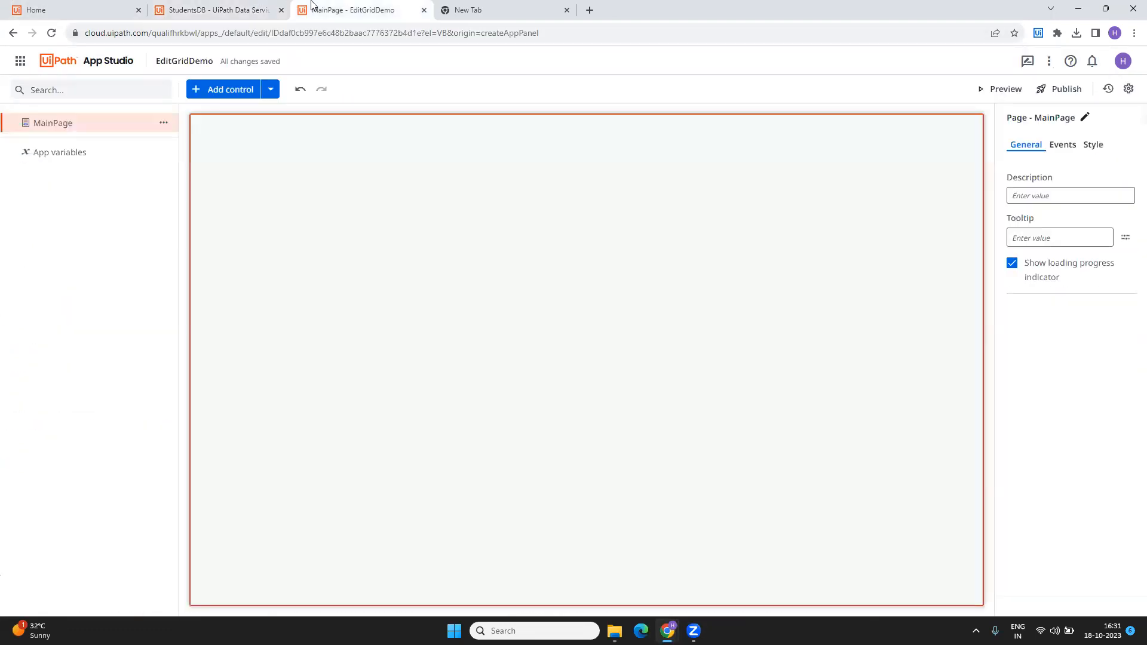
click(239, 89)
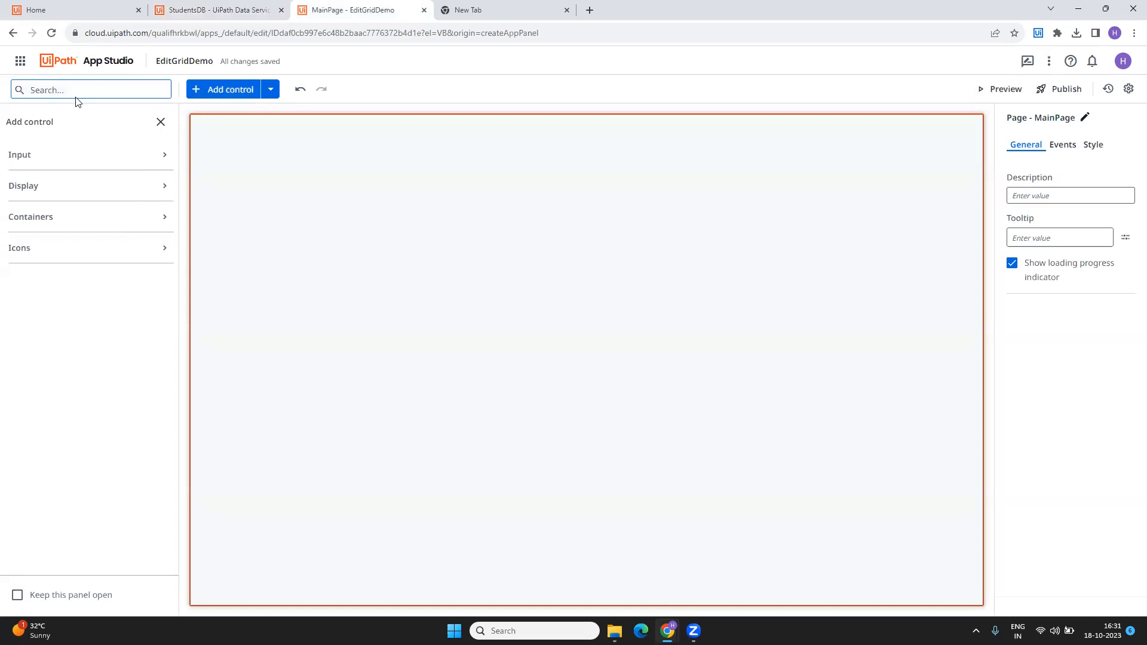
text(edit)
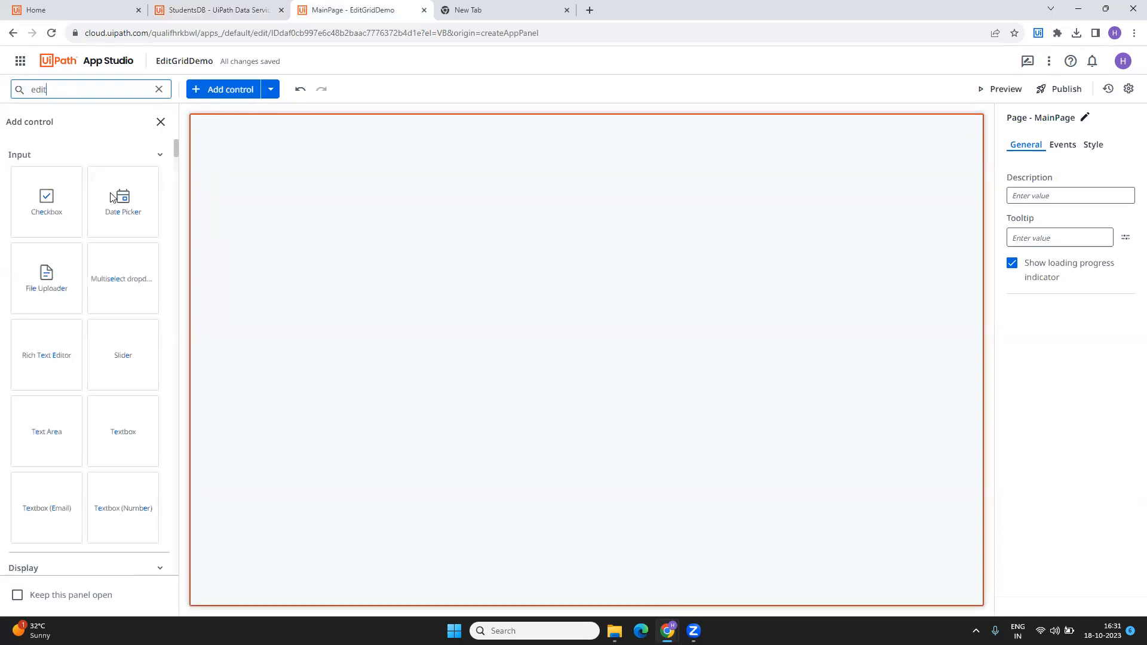
drag(65, 311, 277, 177)
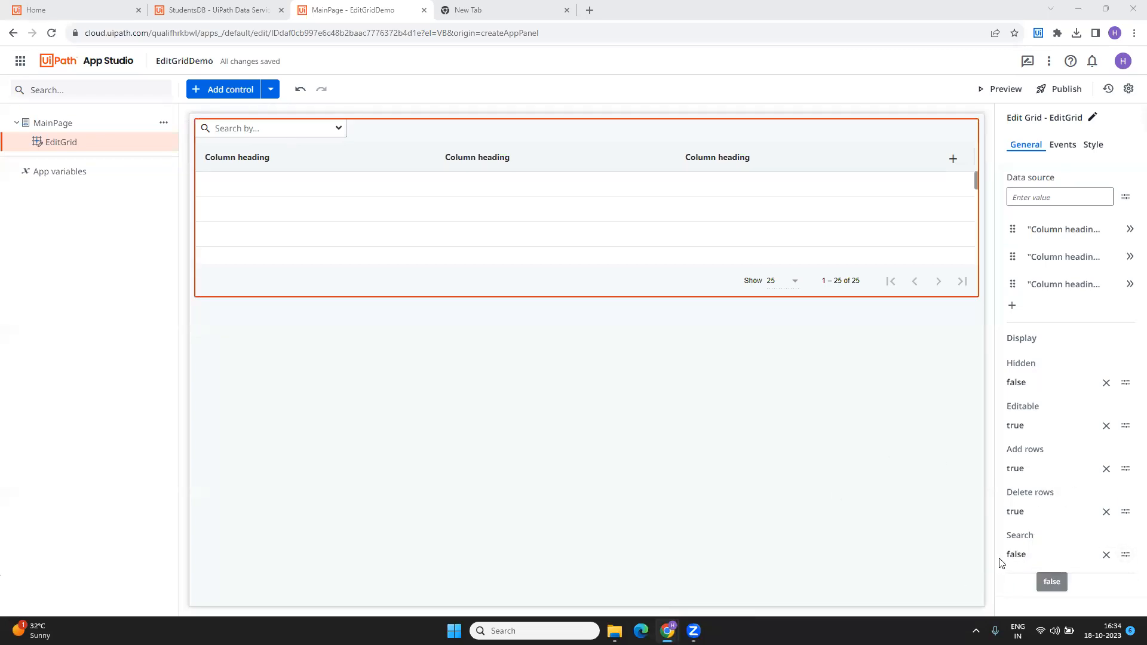
Set the Edit Grid's Search property to true.
click(1105, 554)
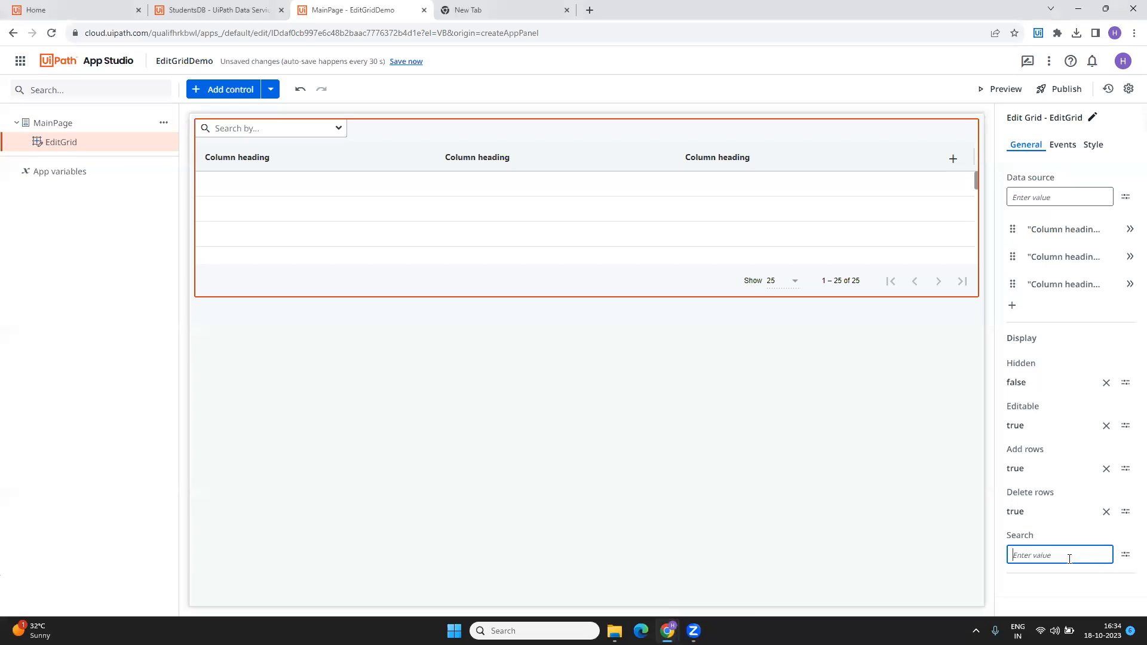
text(tr)
click(751, 543)
Add a fourth column to the Edit Grid.
click(457, 159)
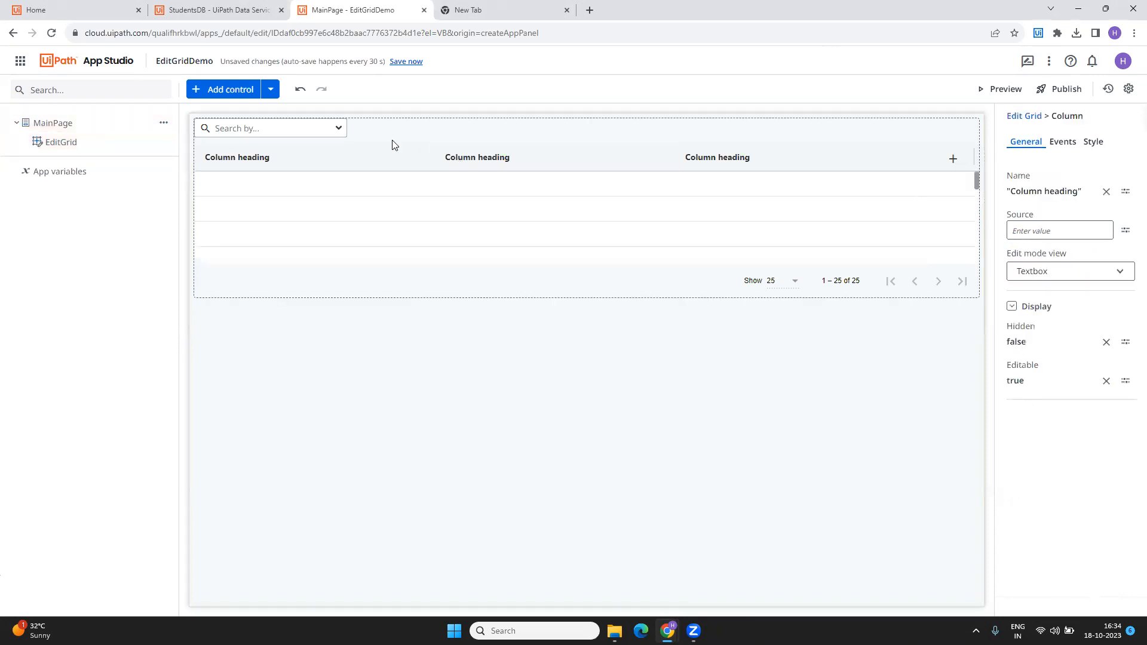
click(603, 192)
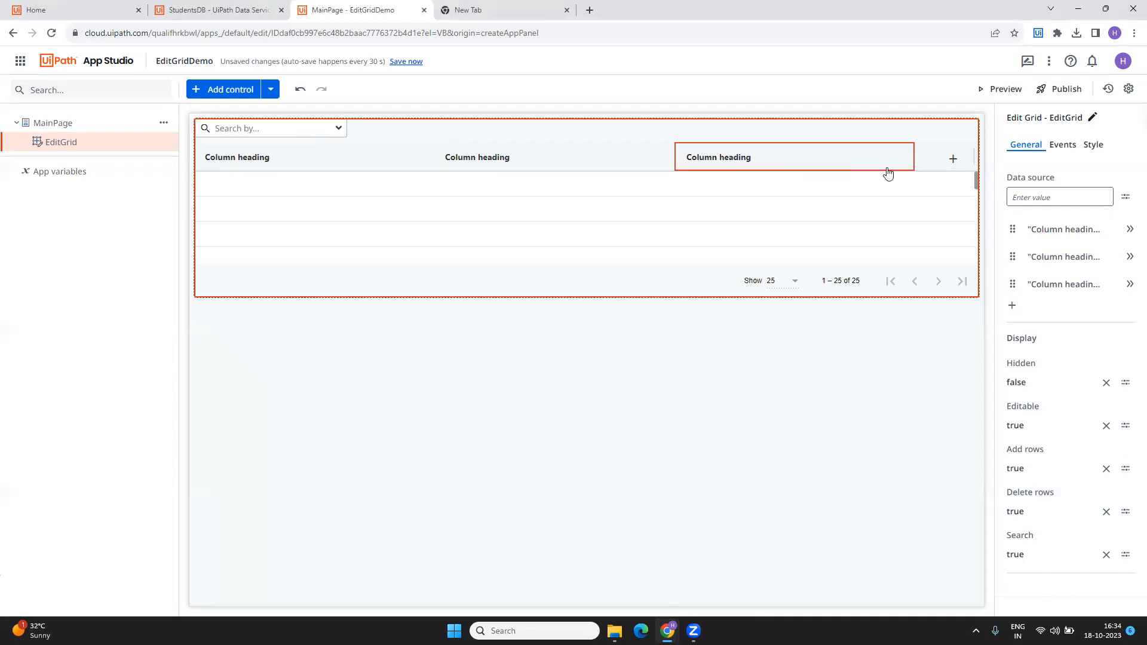
click(1011, 306)
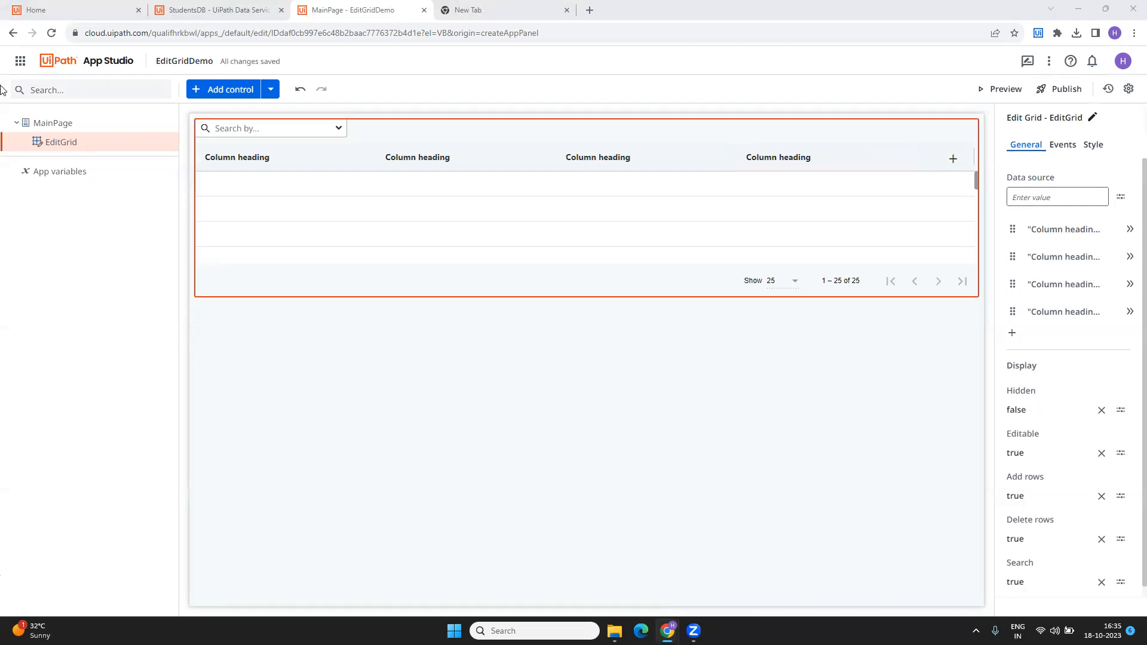
Check the field names in the StudentsDB data and name the Edit Grid's first column "EmpID".
click(191, 10)
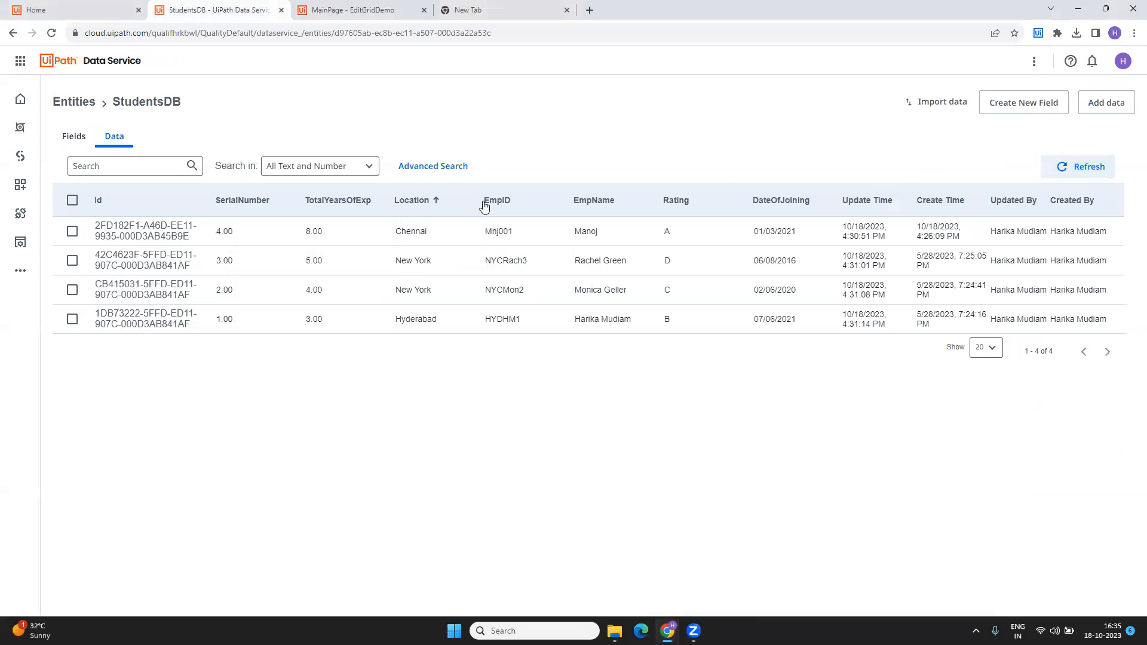
click(518, 207)
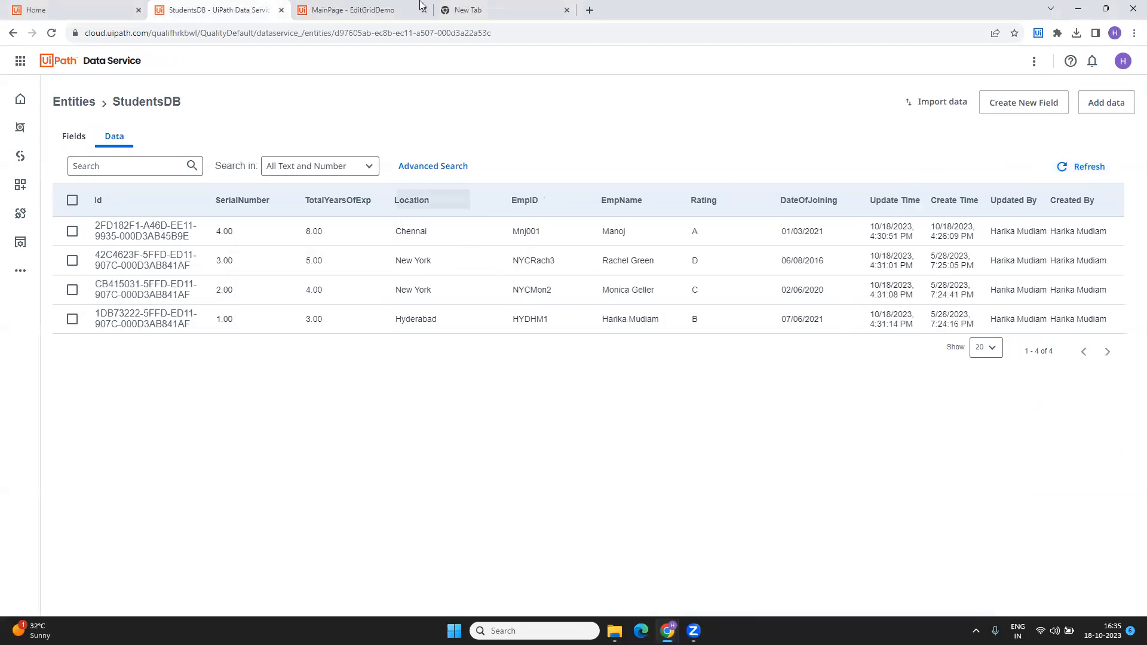
key(ctrl+Tab)
click(257, 160)
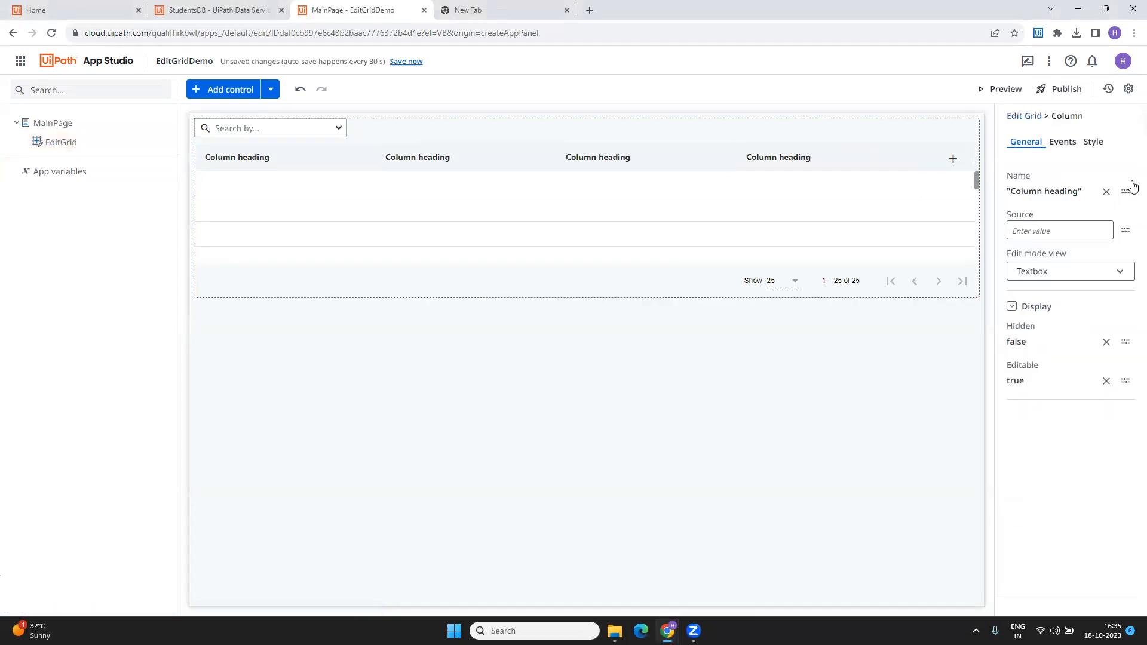
click(1122, 192)
double_click(373, 207)
key(Delete)
key(Delete)
key(Delete)
key(Delete)
key(Delete)
key(Delete)
key(Delete)
key(Delete)
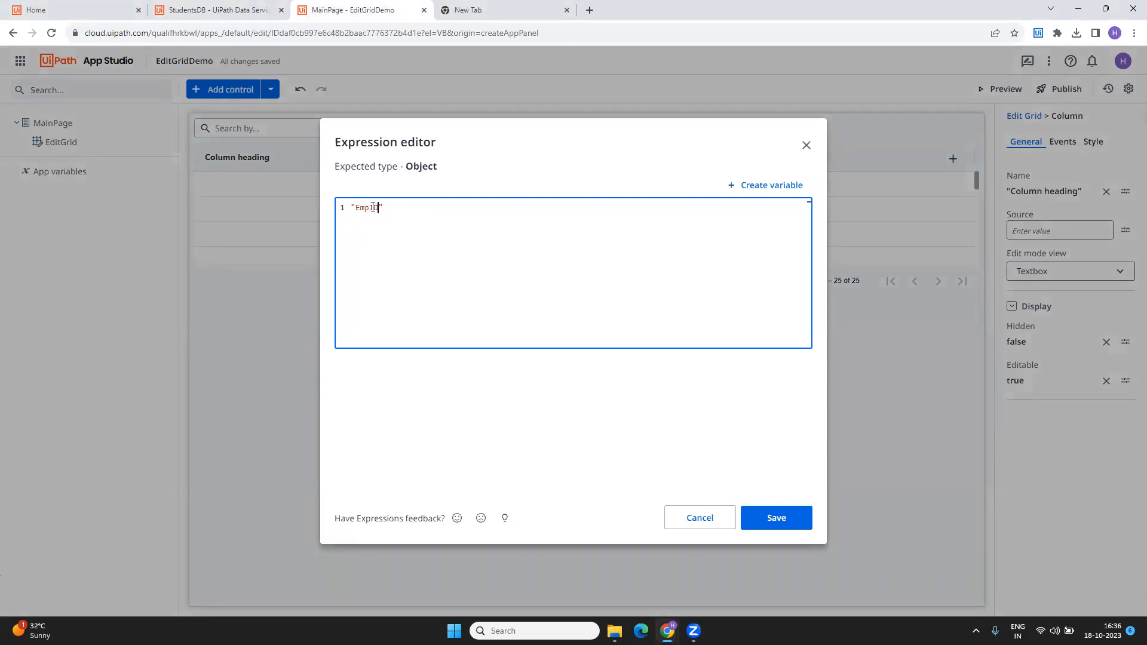
click(778, 516)
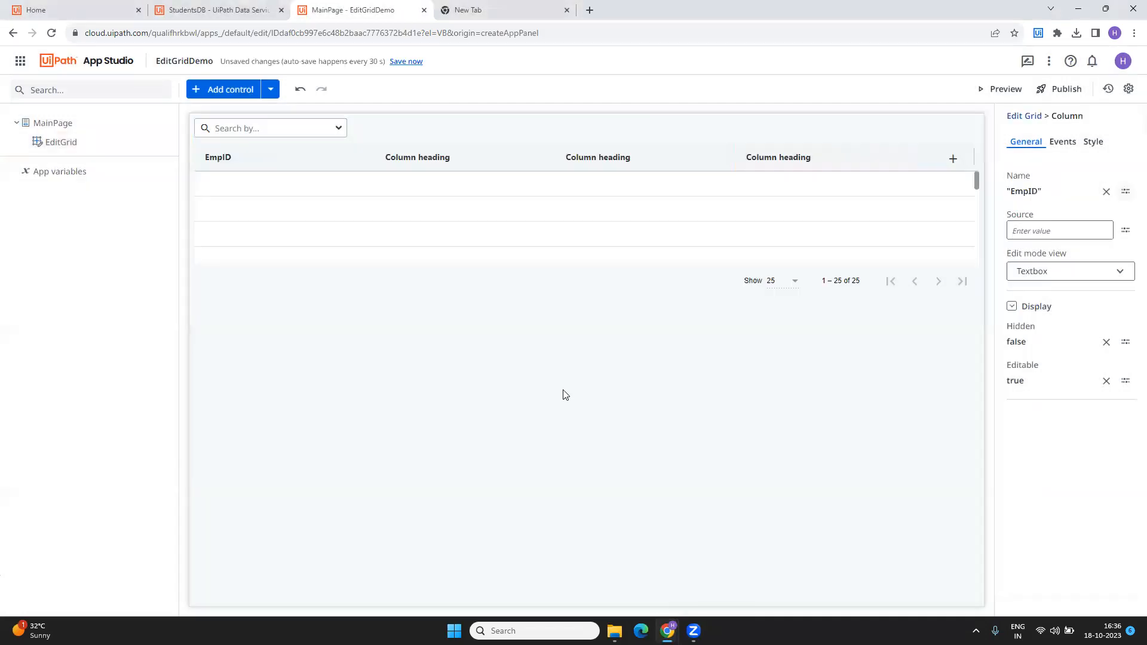
Name the Edit Grid's second column "EmpName".
click(240, 3)
click(328, 8)
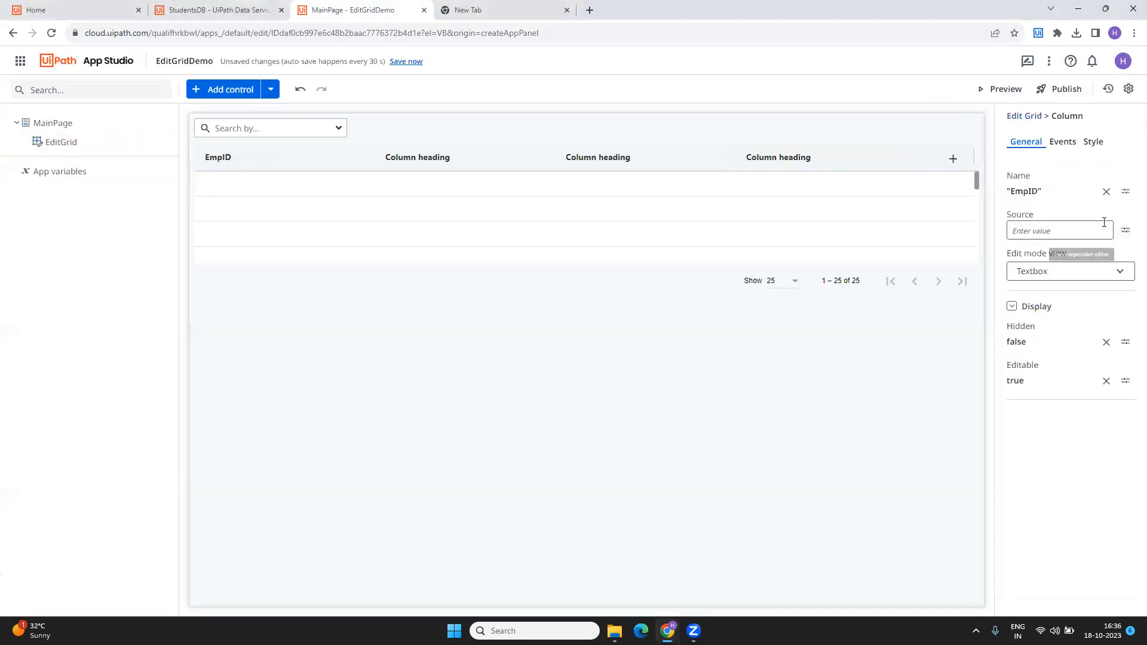
click(412, 160)
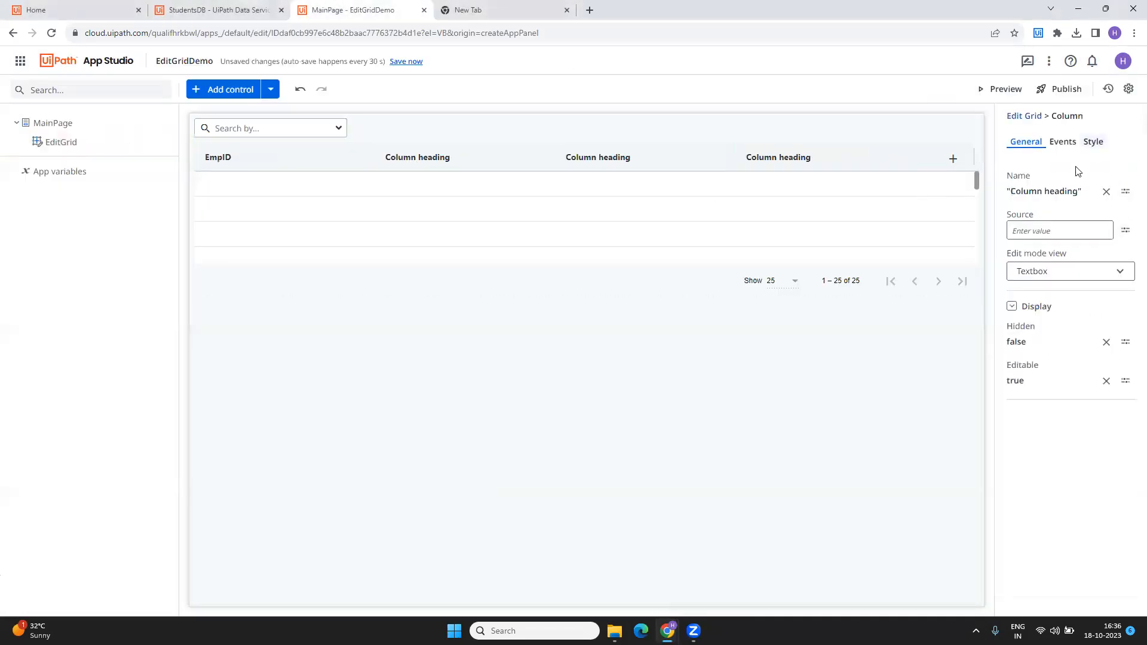
click(1125, 192)
double_click(365, 209)
key(Delete)
key(Delete)
key(Delete)
key(Delete)
key(Delete)
key(Delete)
key(Delete)
key(Delete)
text(EmpName)
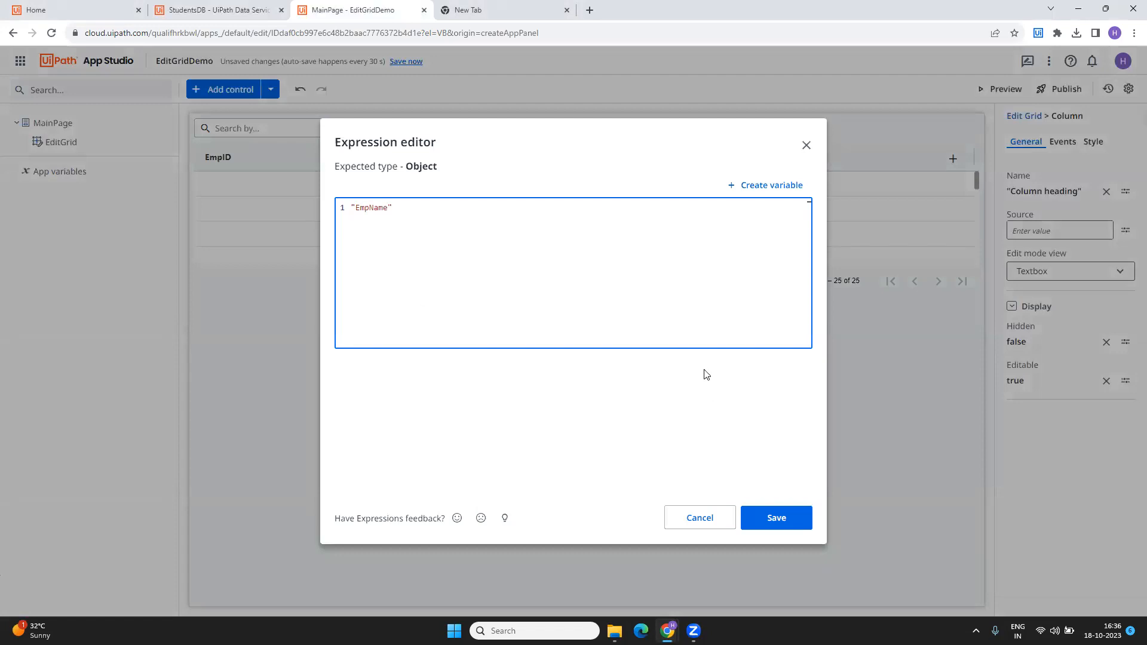
click(770, 517)
Move the Edit Grid's unnamed third column ahead of EmpID so it is first in the column order.
click(215, 10)
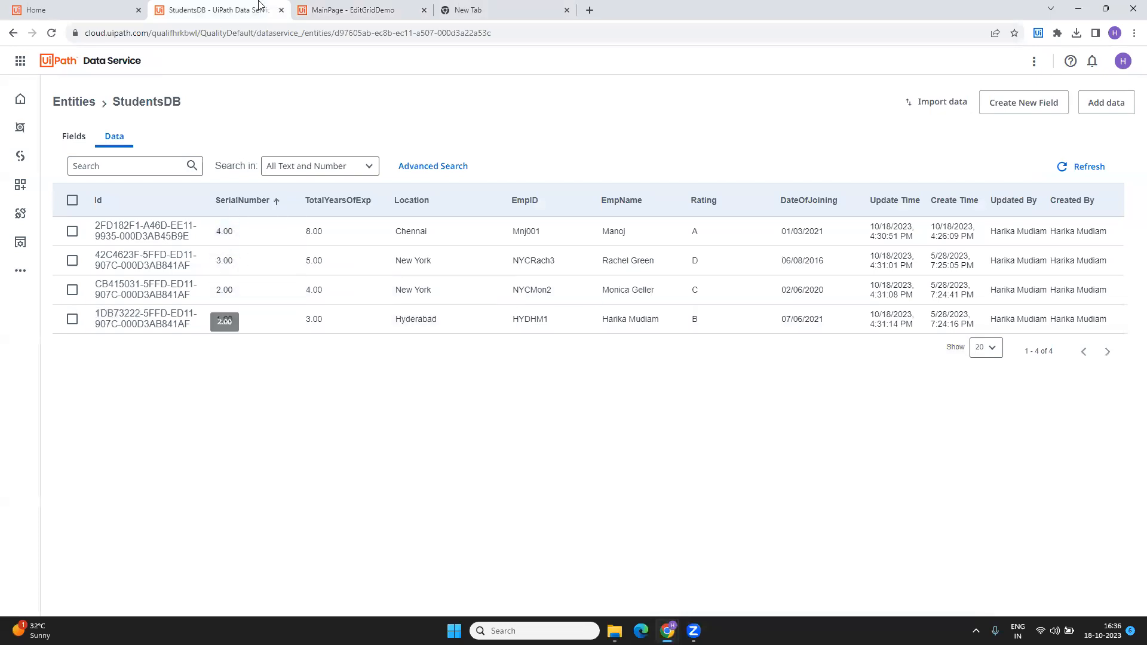
click(375, 9)
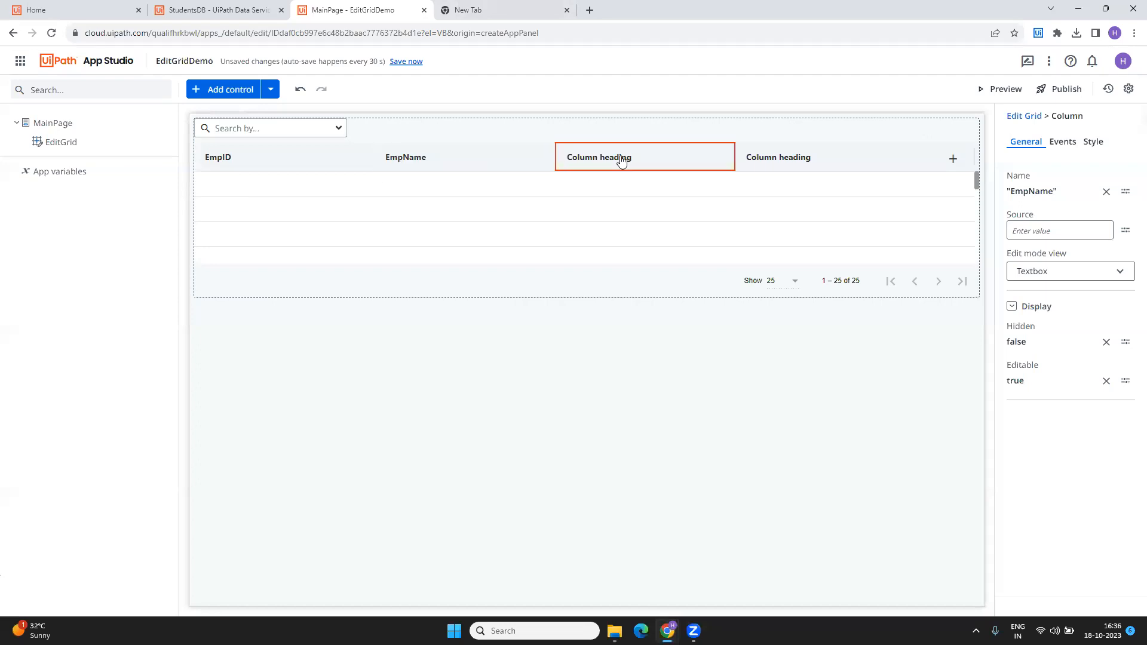
click(671, 162)
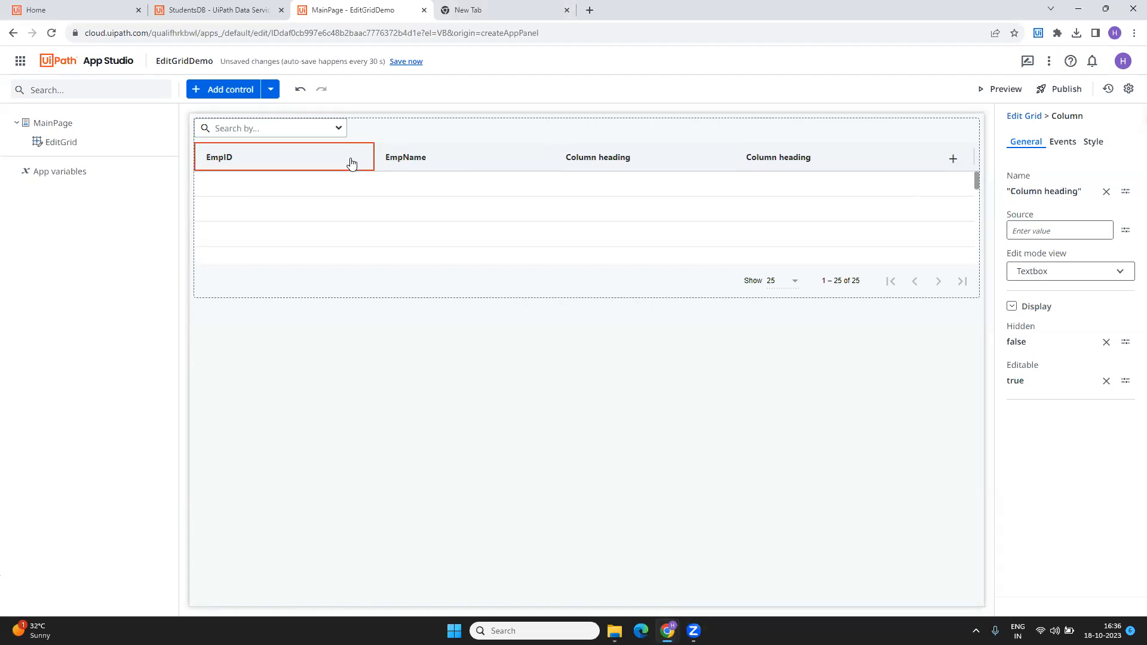
click(293, 157)
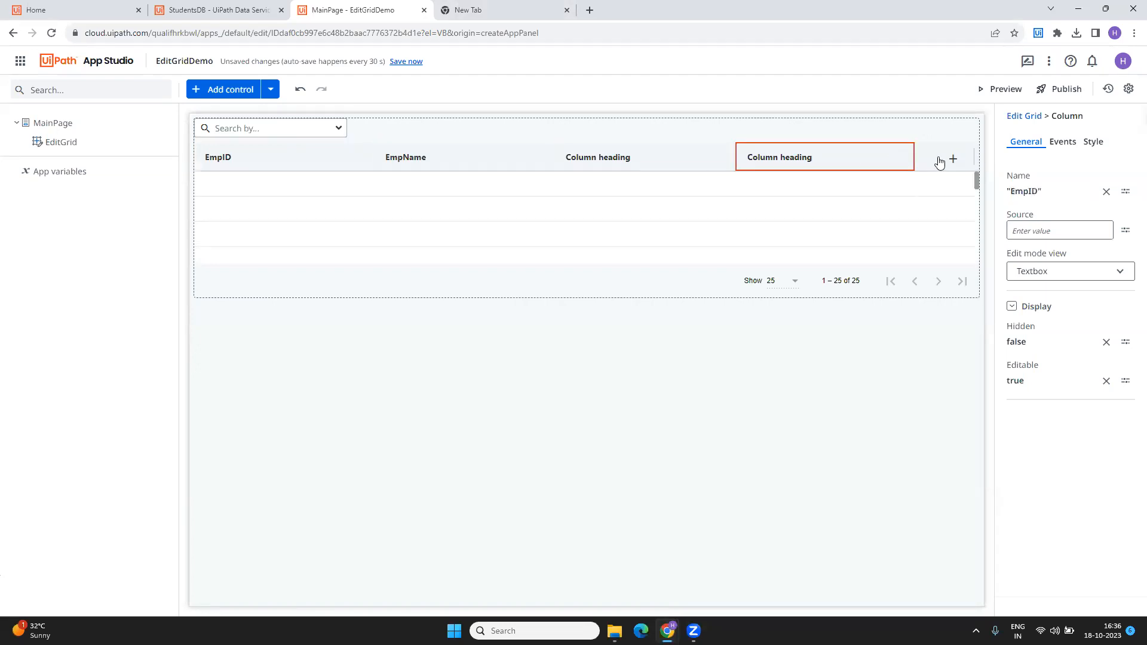
click(700, 144)
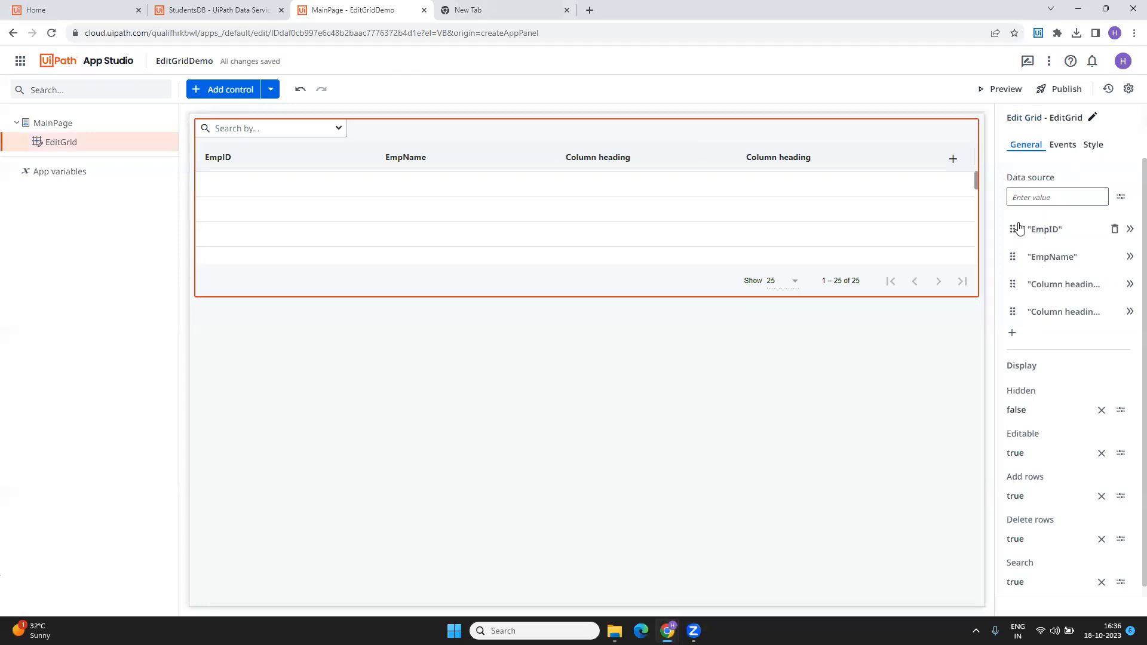
mouse_move(1012, 228)
mouse_down()
mouse_move(1010, 284)
mouse_move(1012, 242)
mouse_up()
drag(1012, 286, 1012, 218)
drag(1012, 293, 1011, 228)
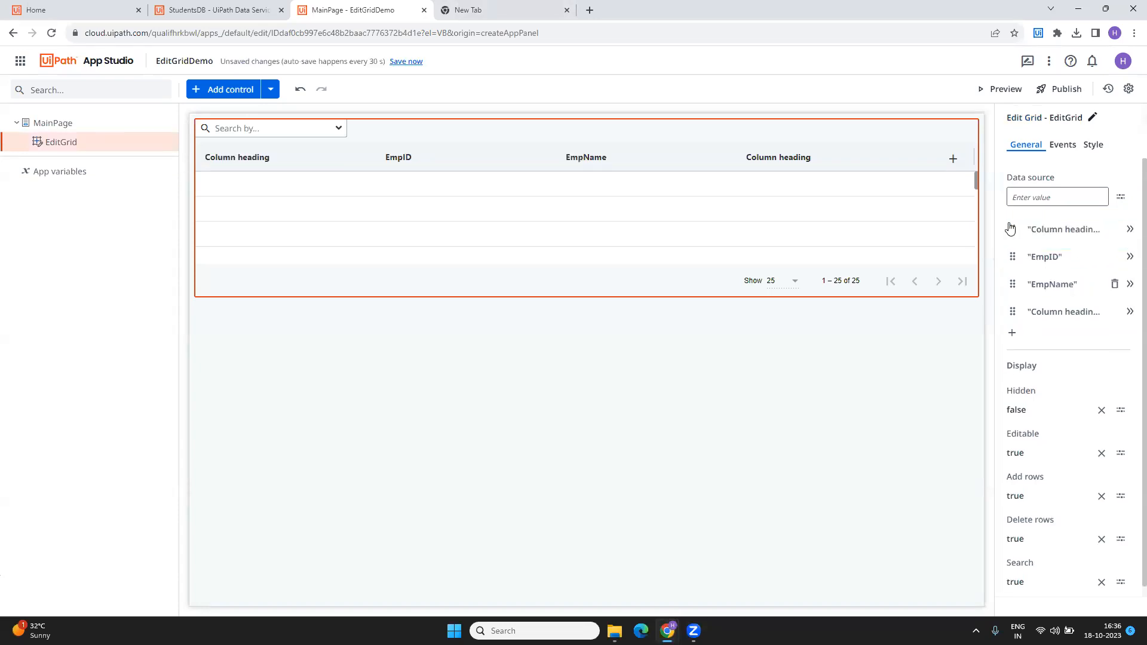
Name the Edit Grid's first column "Serial Number".
click(1131, 230)
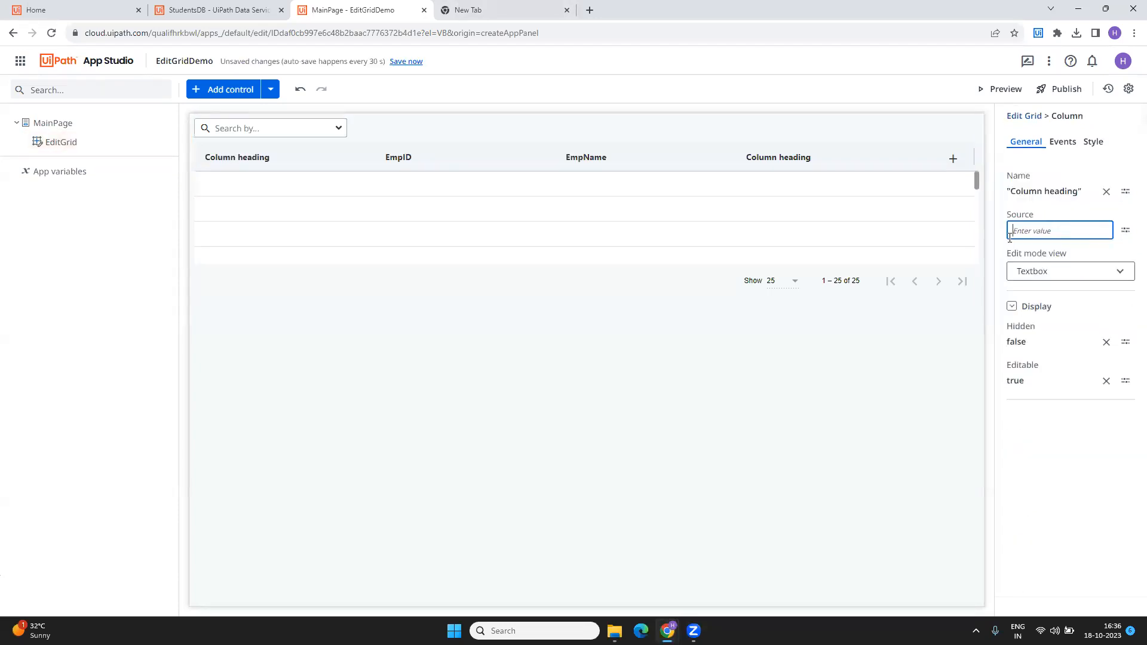
click(1126, 191)
double_click(402, 207)
key(BackSpace)
key(BackSpace)
key(BackSpace)
key(BackSpace)
key(BackSpace)
key(BackSpace)
text(Serial Number)
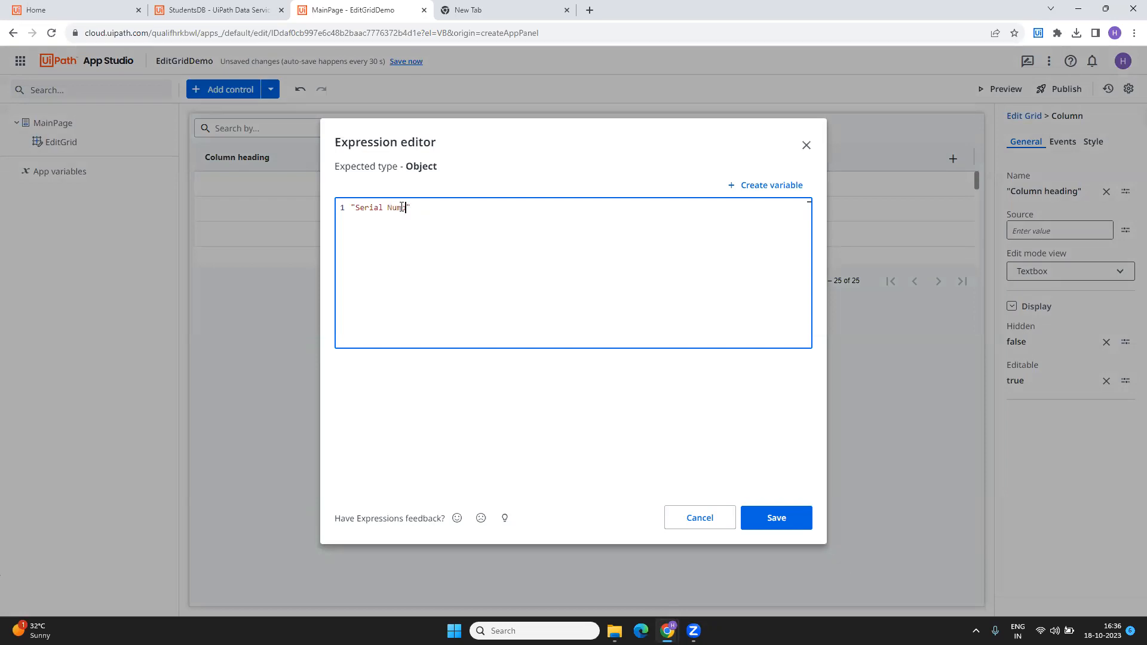
click(774, 518)
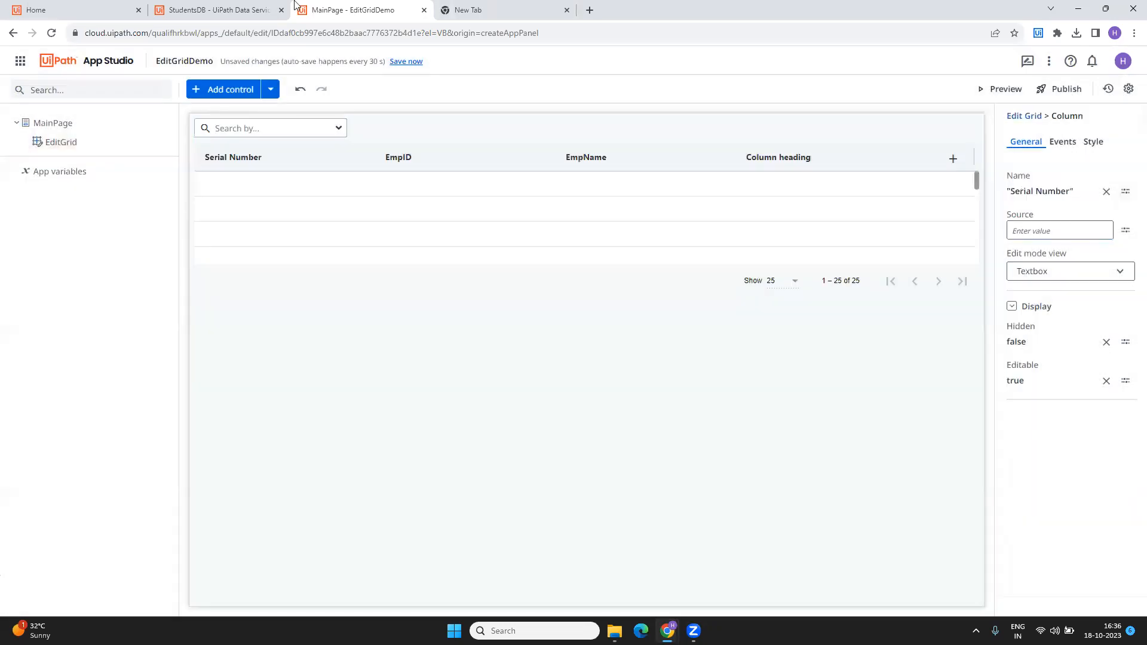
Check the remaining field names in the StudentsDB data and name the Edit Grid's fourth column "Total Years Of Exp".
click(231, 9)
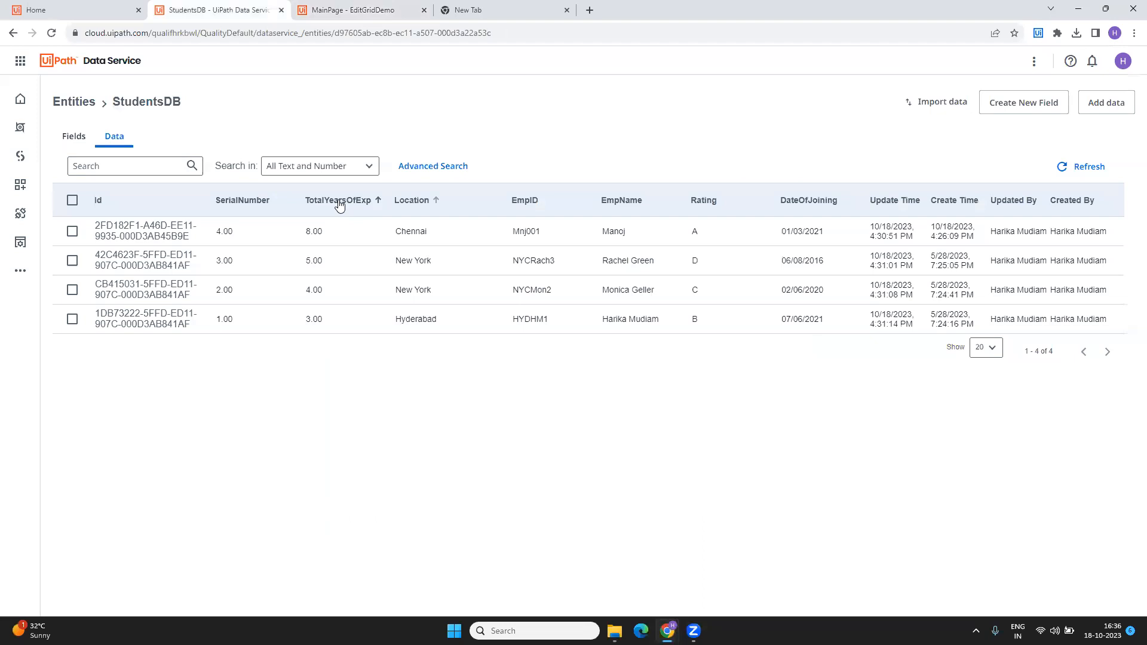
click(102, 10)
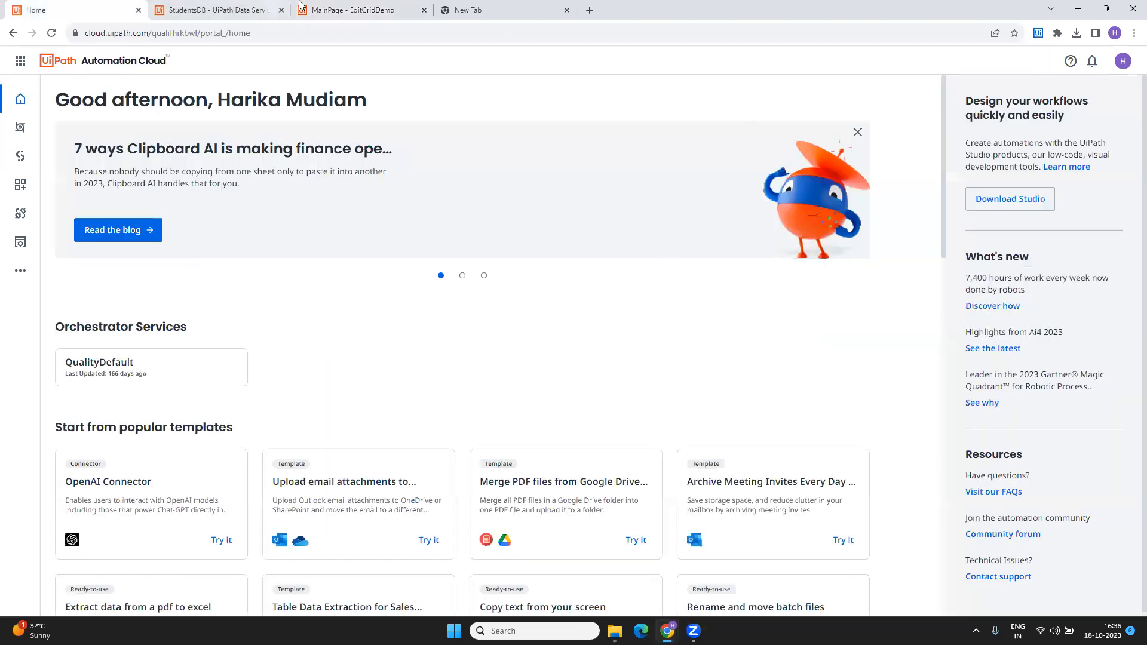
click(359, 10)
click(817, 169)
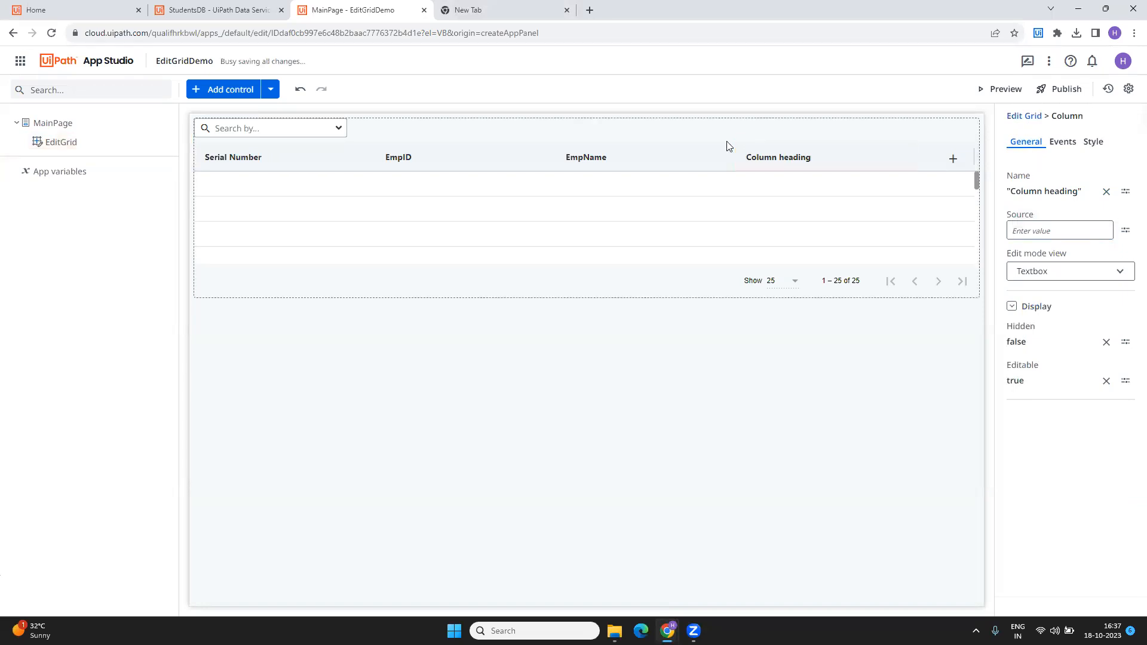
click(1069, 191)
double_click(382, 208)
key(Delete)
key(Delete)
key(Delete)
key(Delete)
key(Delete)
key(Delete)
key(Delete)
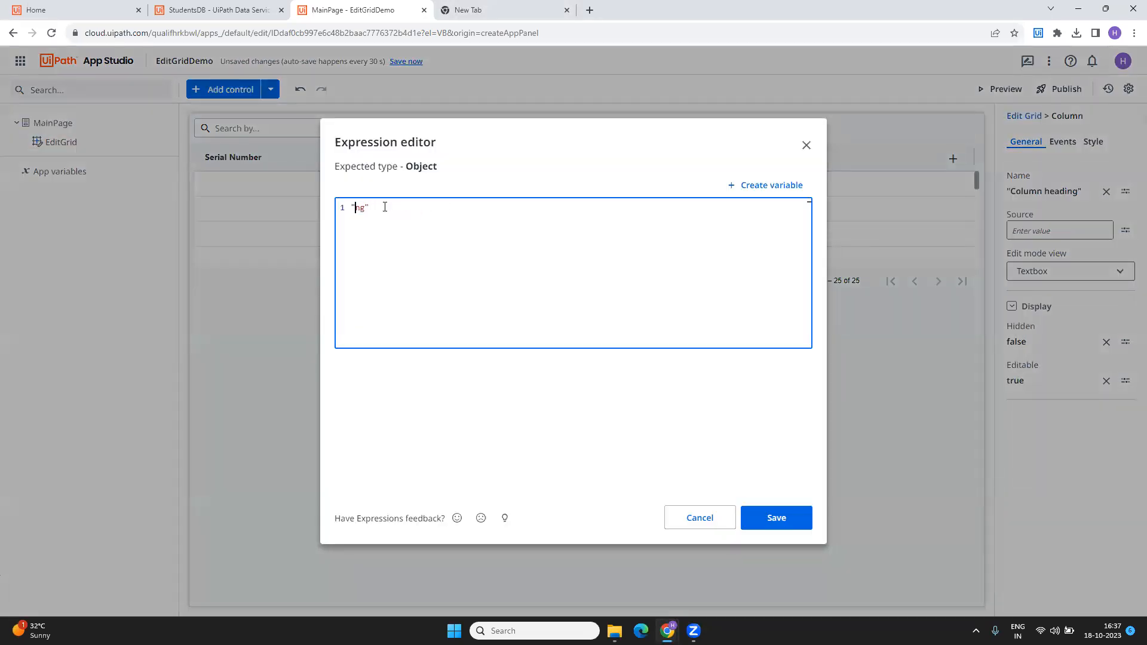
text(Total Years )
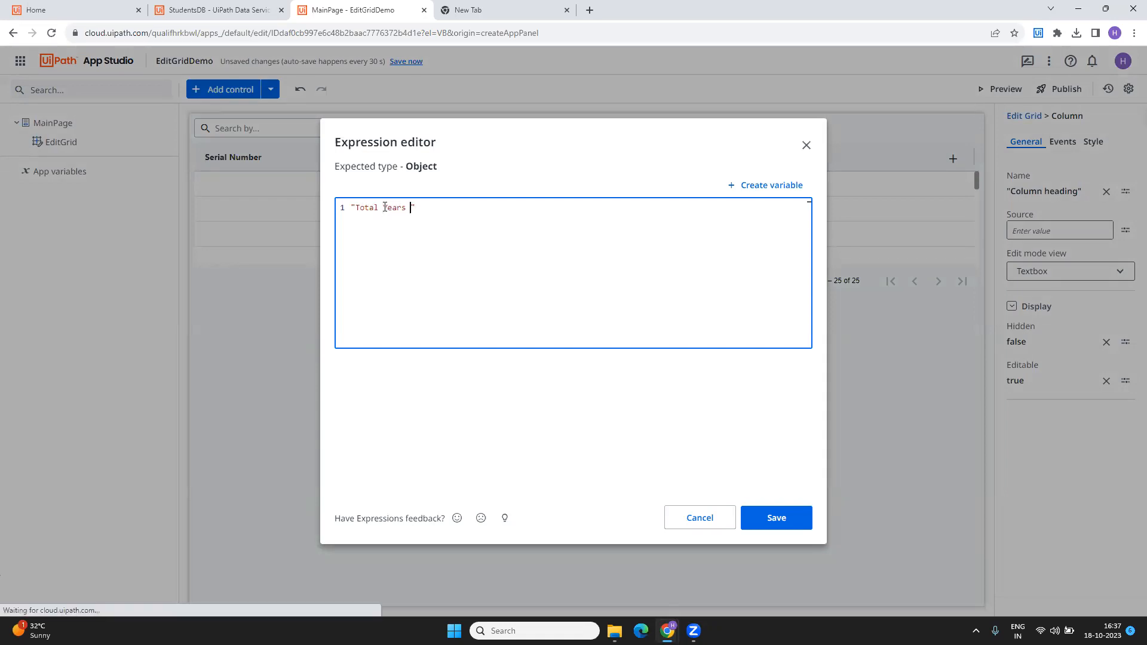
text(Of Exp)
click(770, 518)
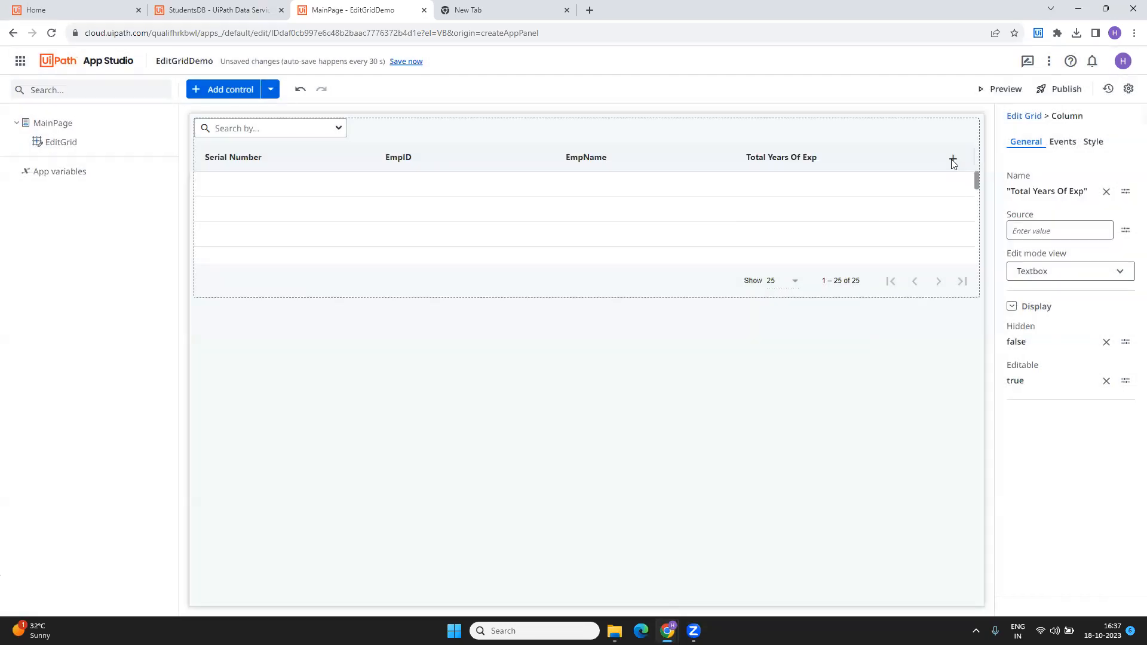
Add a fifth column to the Edit Grid and name it "Location".
click(900, 144)
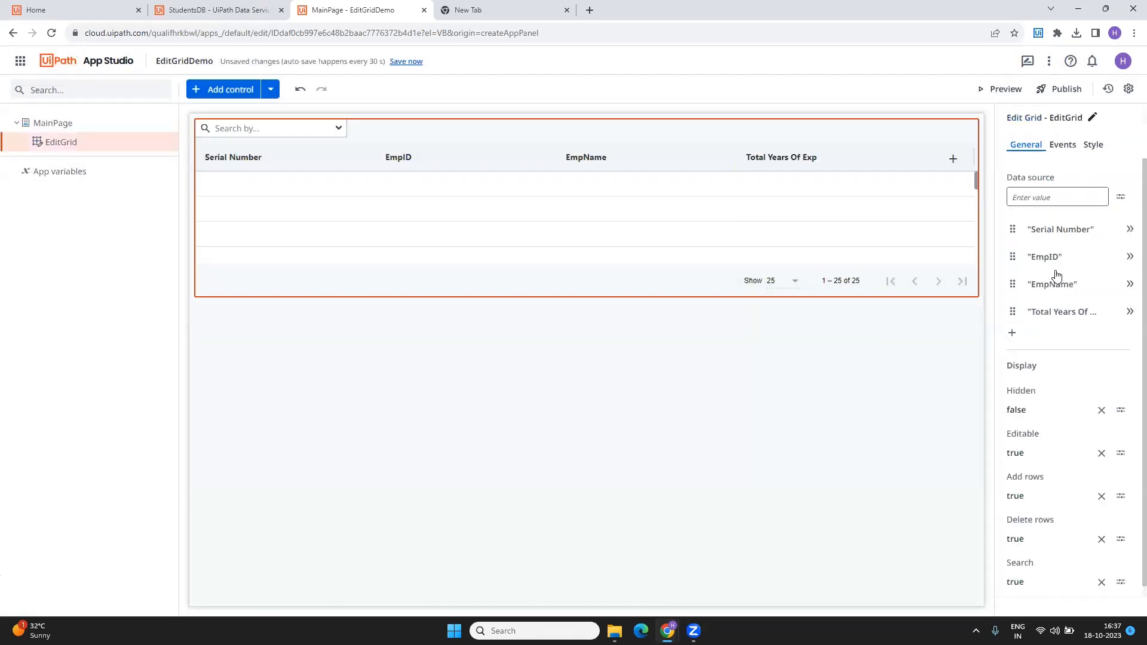
click(1011, 332)
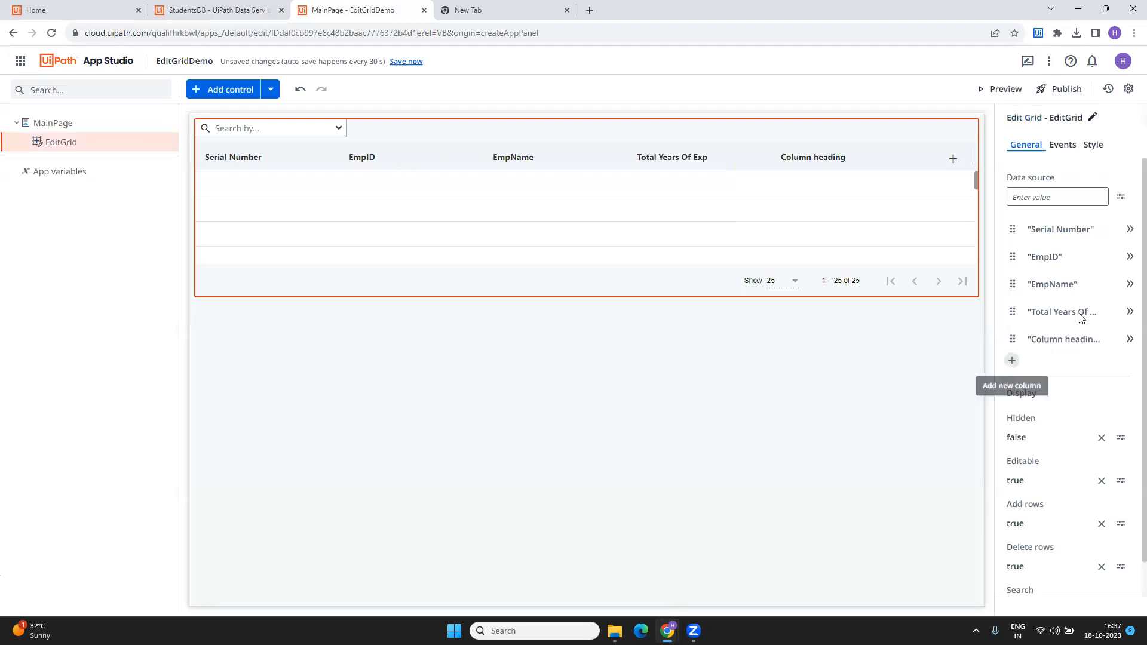
click(1129, 339)
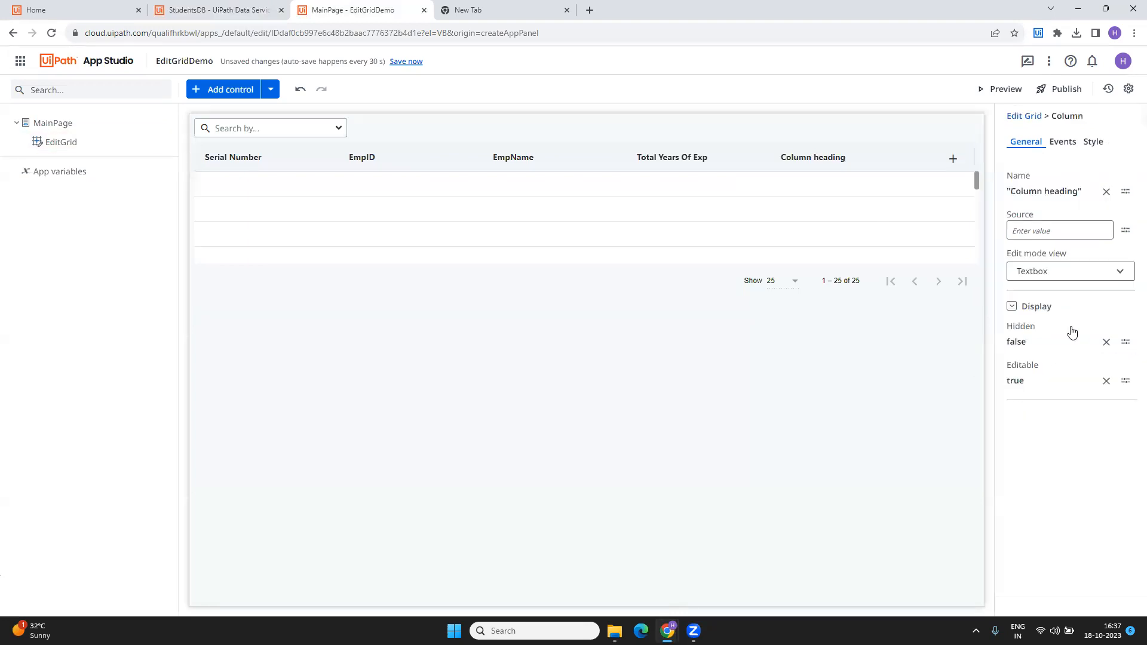
click(1125, 191)
double_click(405, 206)
key(BackSpace)
key(BackSpace)
key(BackSpace)
key(BackSpace)
key(BackSpace)
key(BackSpace)
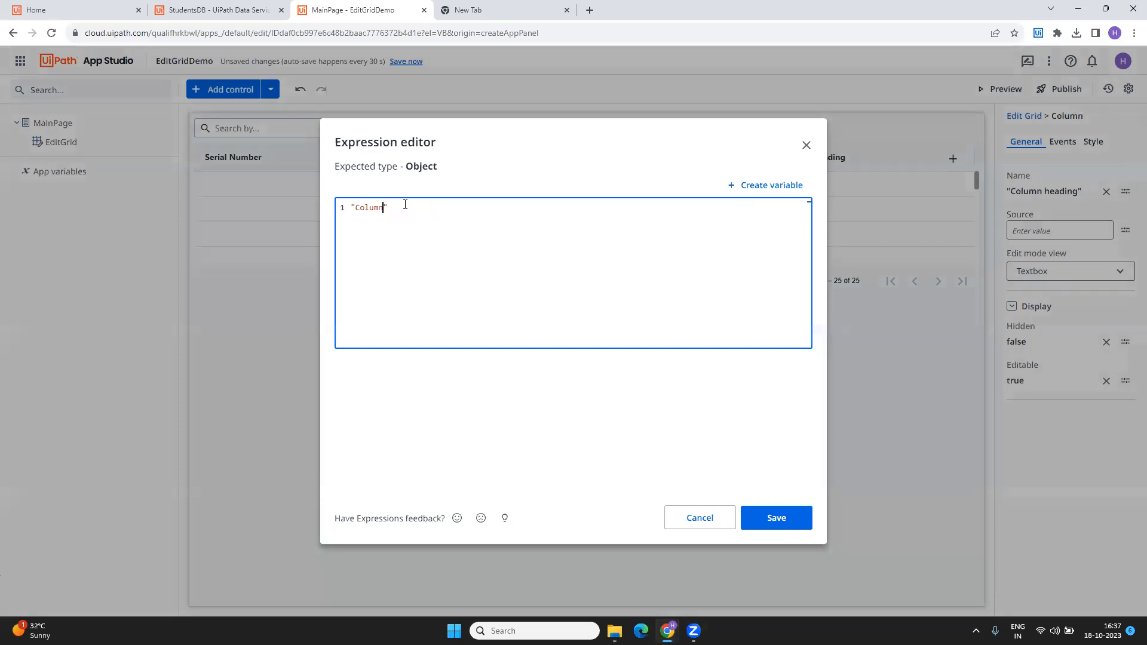
text(Location)
click(793, 519)
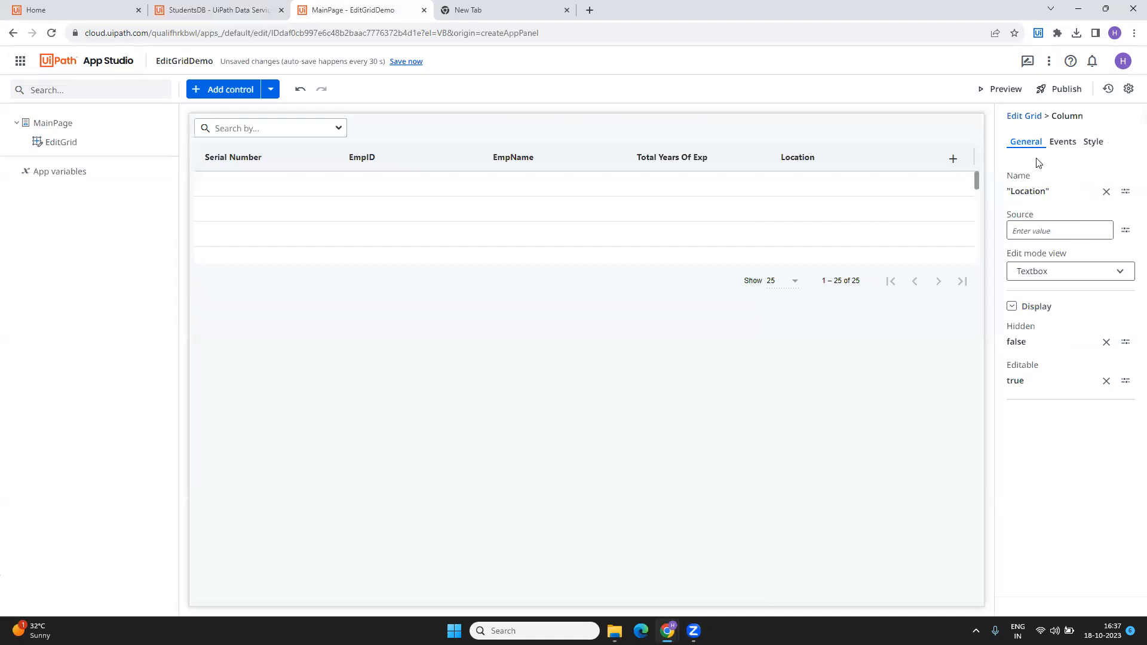
Add a sixth column named "Rating" to the Edit Grid and set its edit mode view to Dropdown.
click(878, 136)
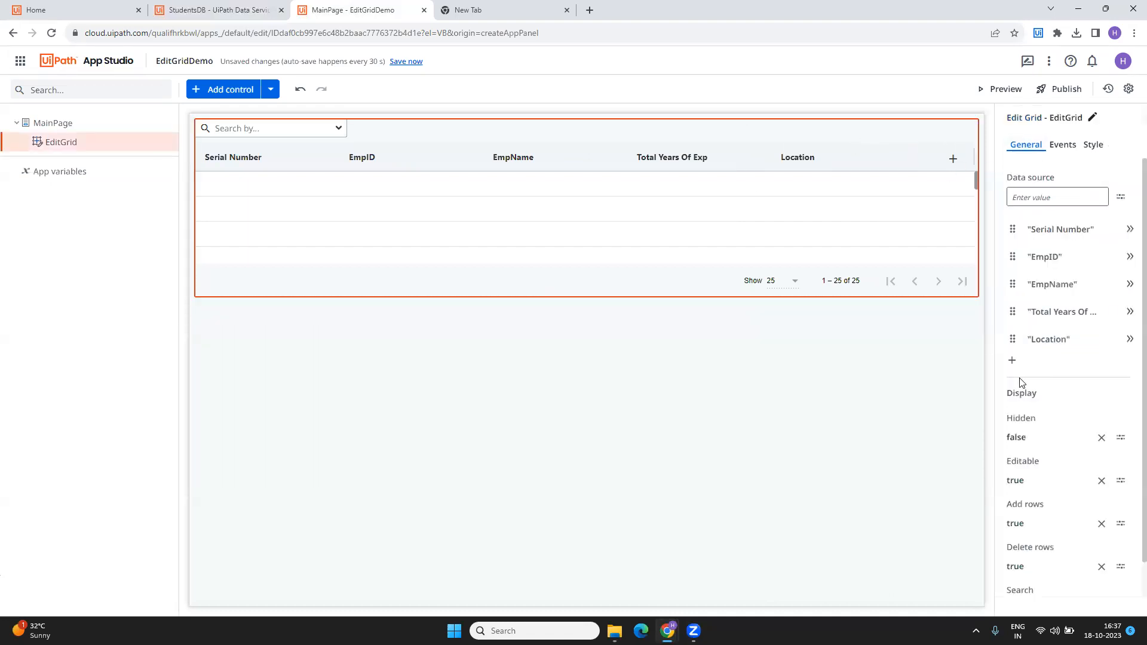
click(1012, 361)
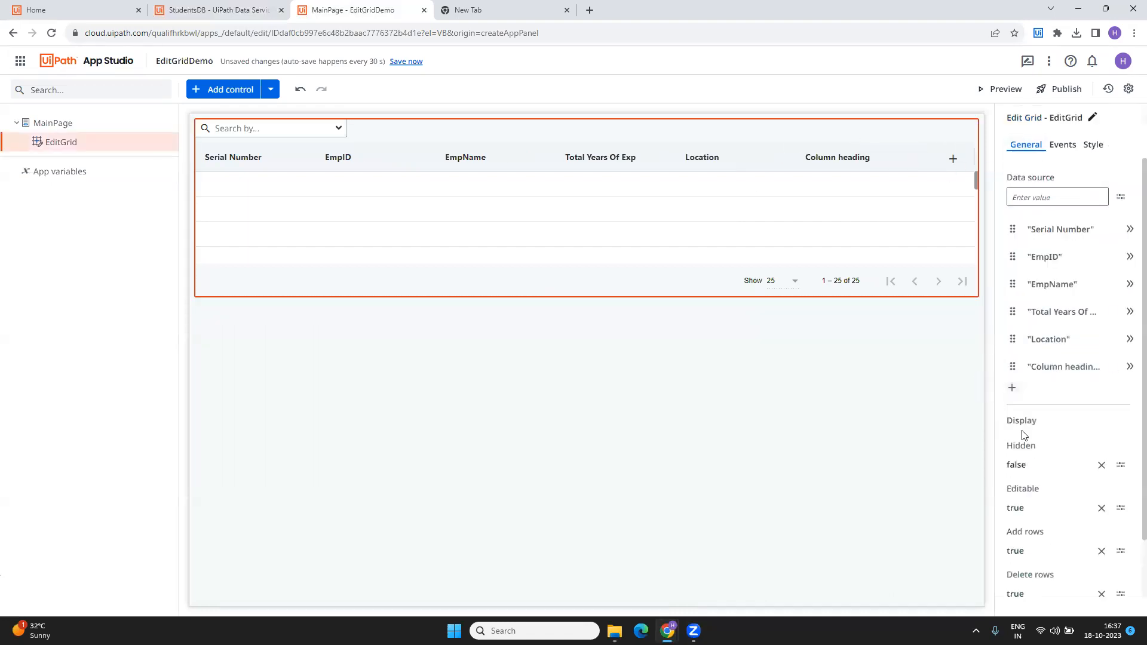
click(1129, 366)
click(1125, 192)
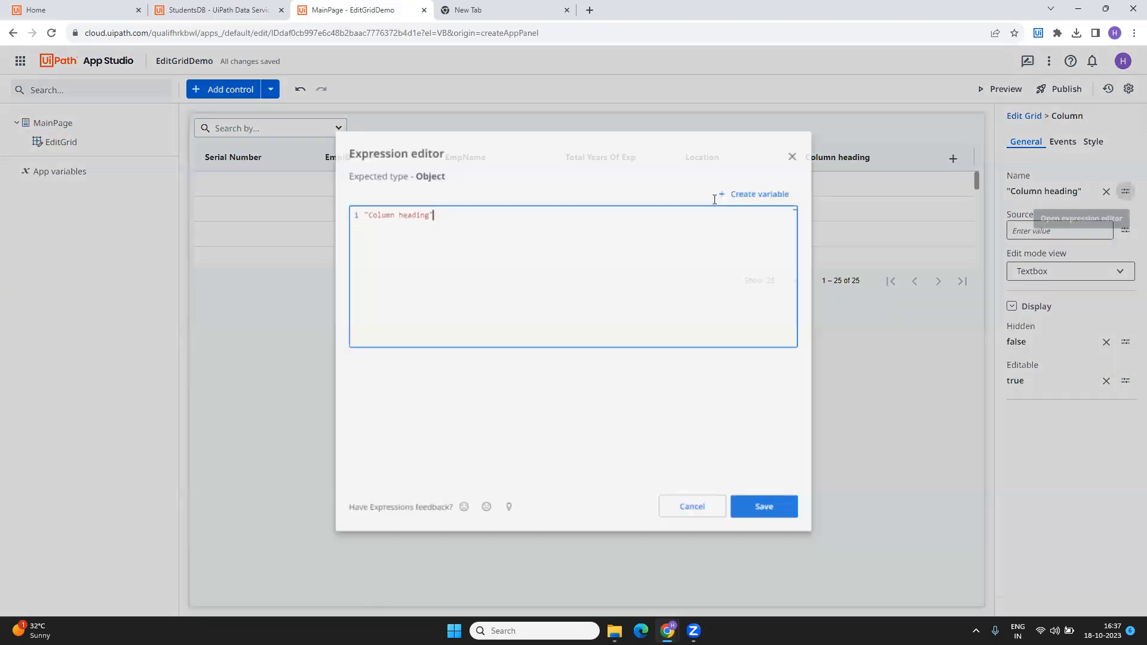
double_click(400, 207)
key(BackSpace)
key(BackSpace)
key(BackSpace)
key(BackSpace)
key(BackSpace)
key(BackSpace)
key(BackSpace)
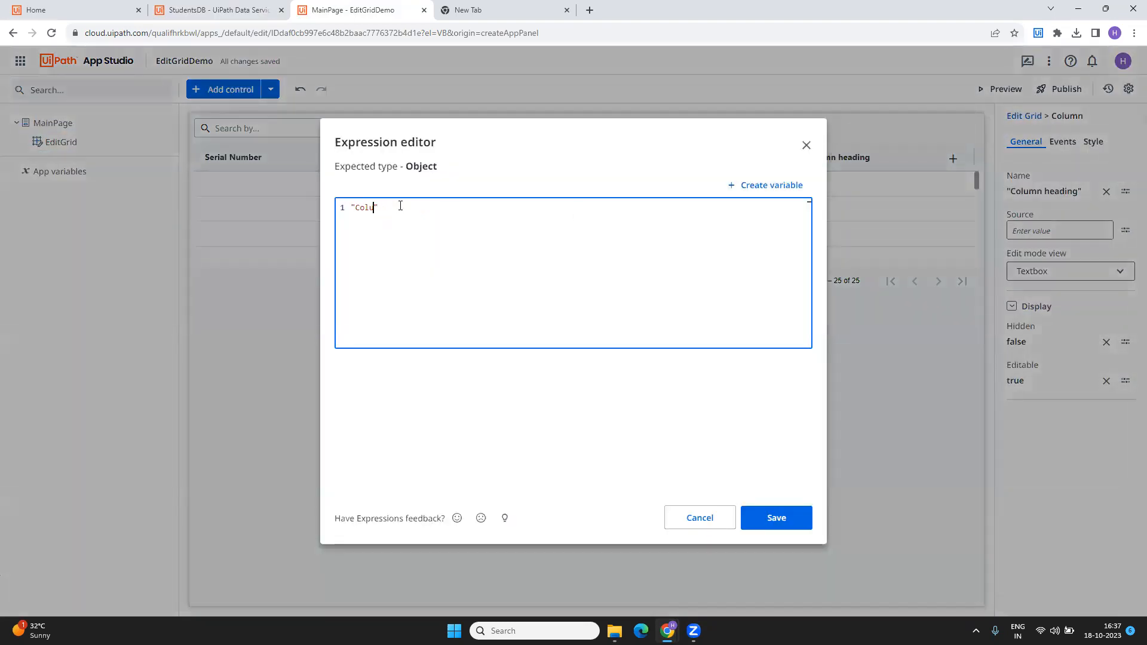
text(Rating)
click(794, 518)
click(1069, 270)
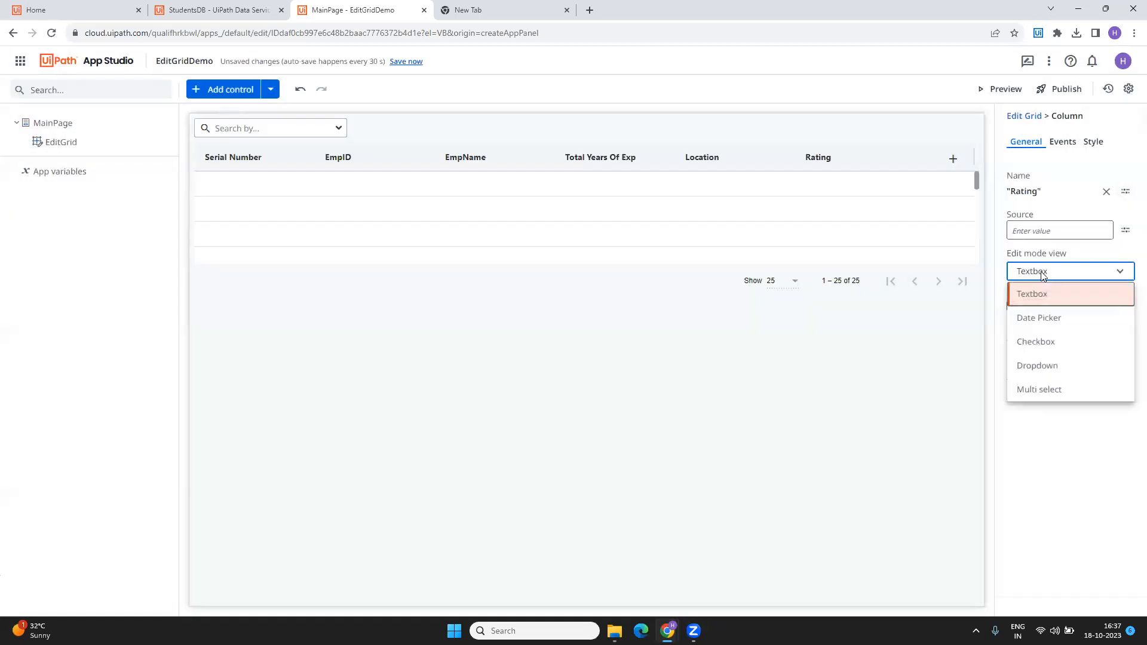
click(1038, 365)
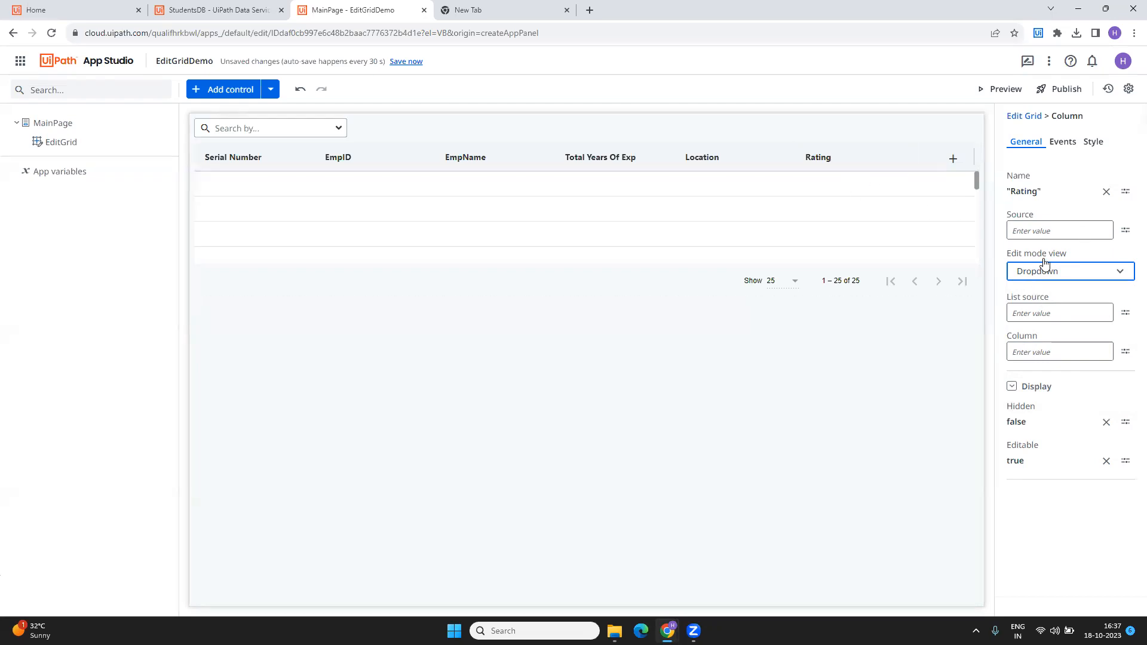
Add a seventh column to the Edit Grid and name it "DateOfJoining".
click(893, 134)
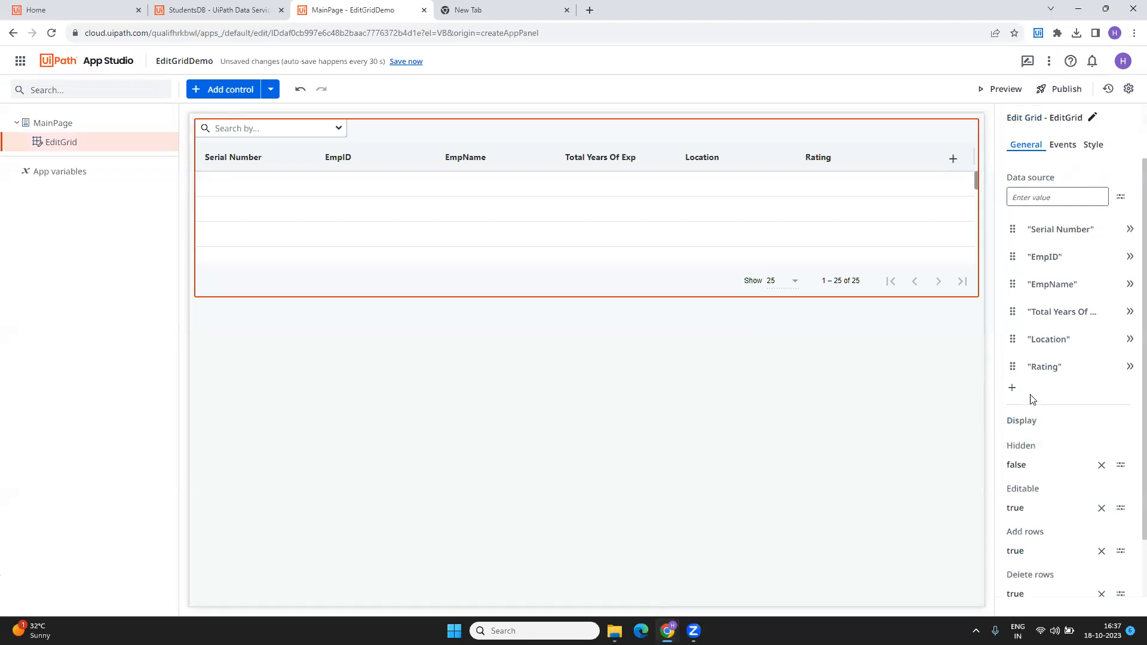
click(1013, 391)
click(1129, 393)
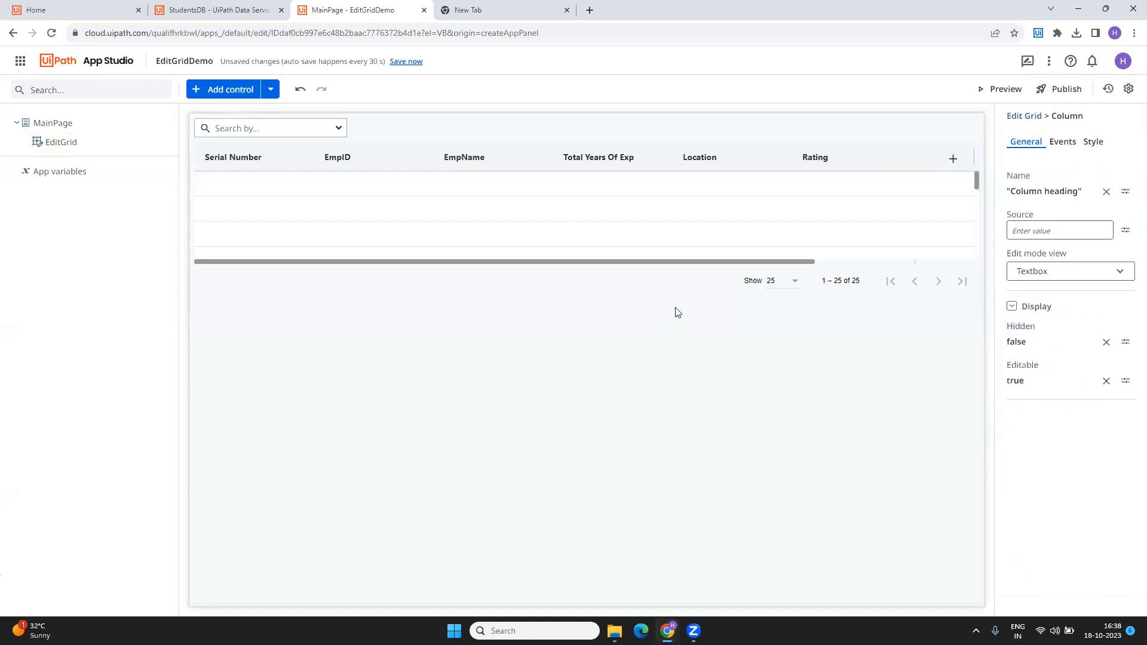
click(1124, 191)
double_click(402, 210)
key(BackSpace)
key(BackSpace)
key(BackSpace)
key(BackSpace)
text(DateOf)
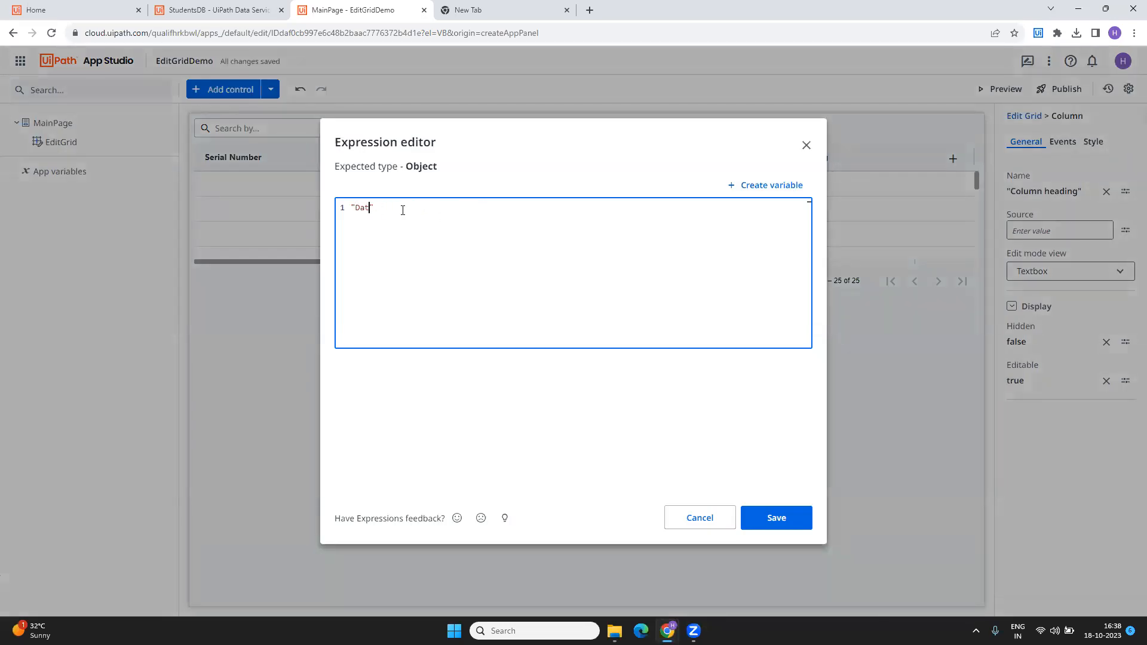
text(Joining)
click(786, 524)
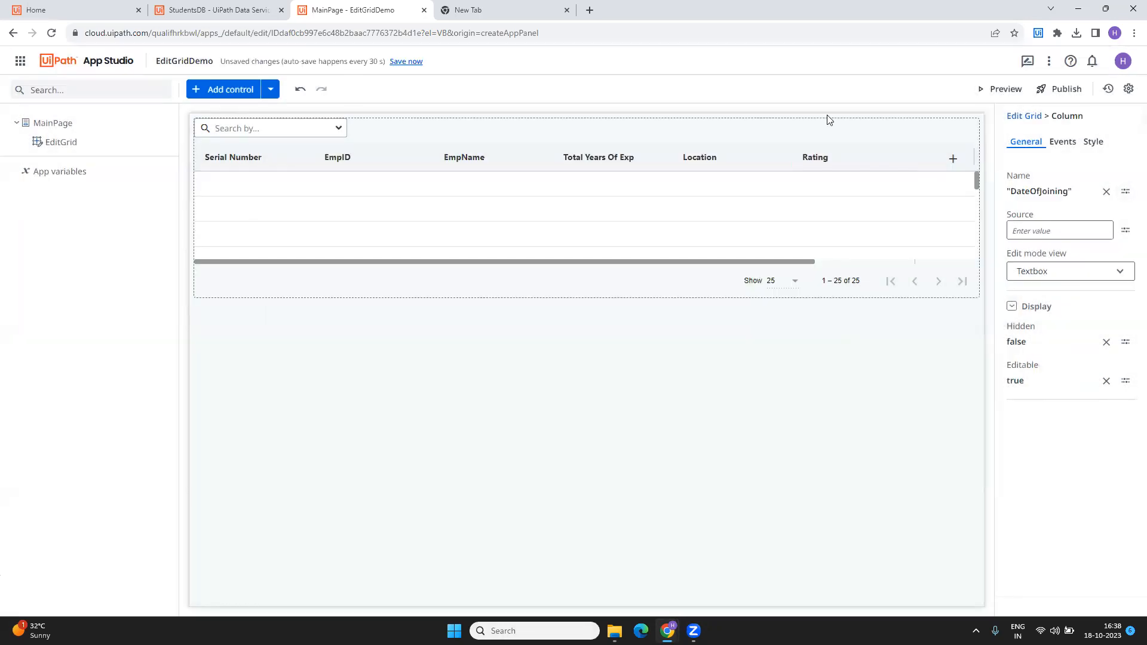
Set the edit mode view of the Edit Grid's DateOfJoining column to Date Picker.
click(863, 131)
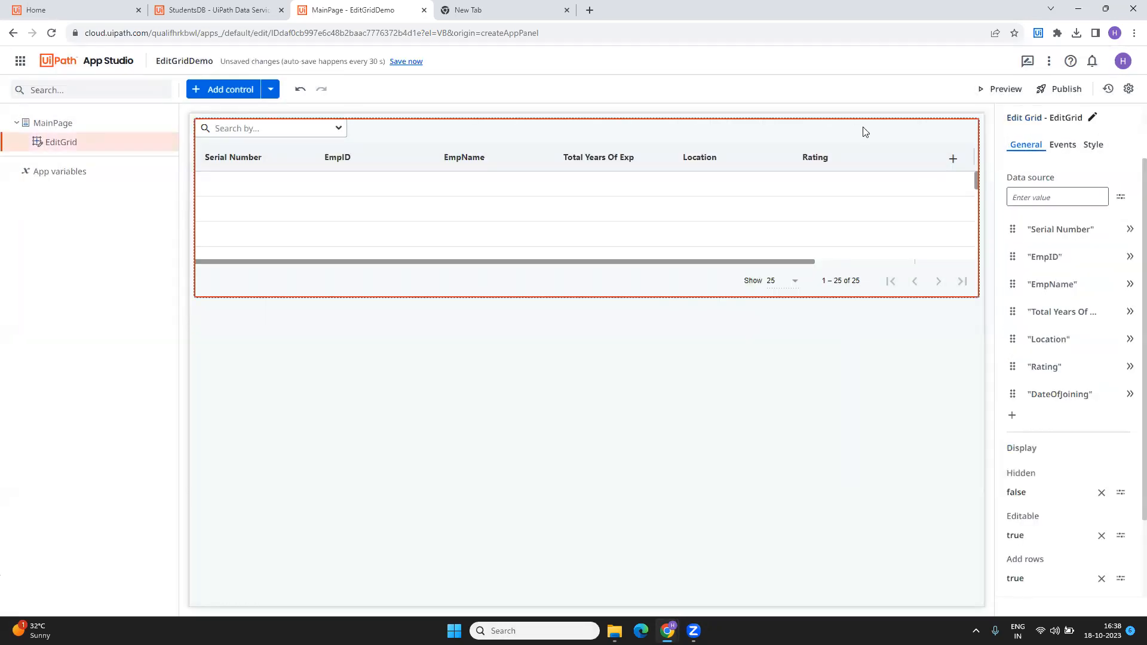
mouse_move(799, 263)
mouse_down()
mouse_move(865, 270)
mouse_move(814, 267)
mouse_up()
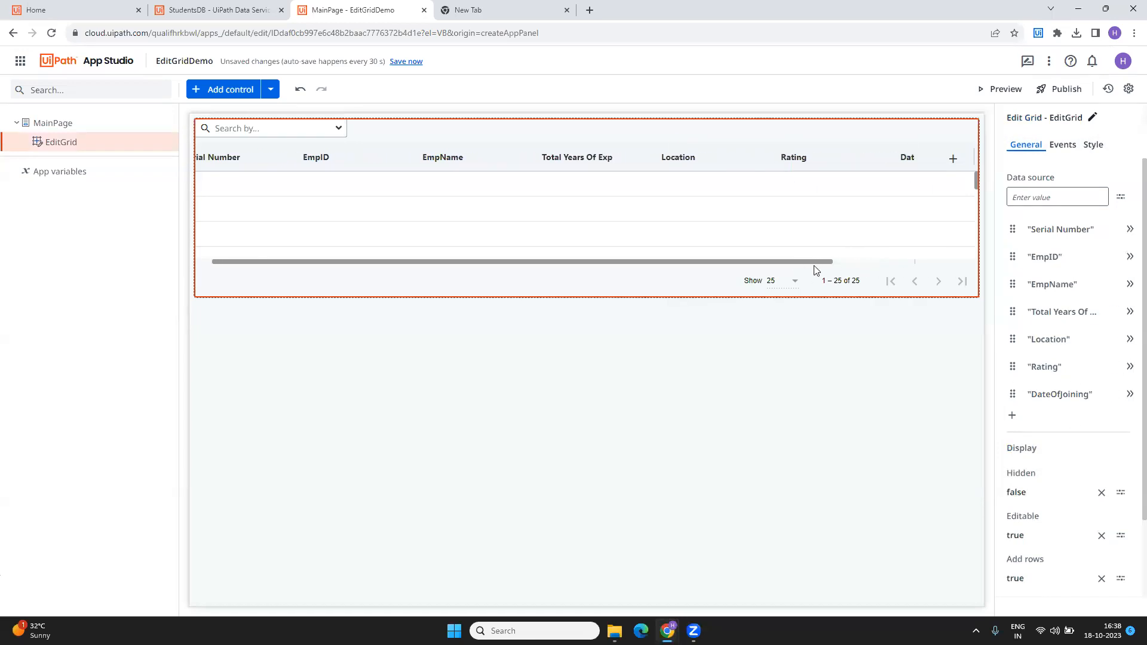
click(1051, 394)
click(1058, 277)
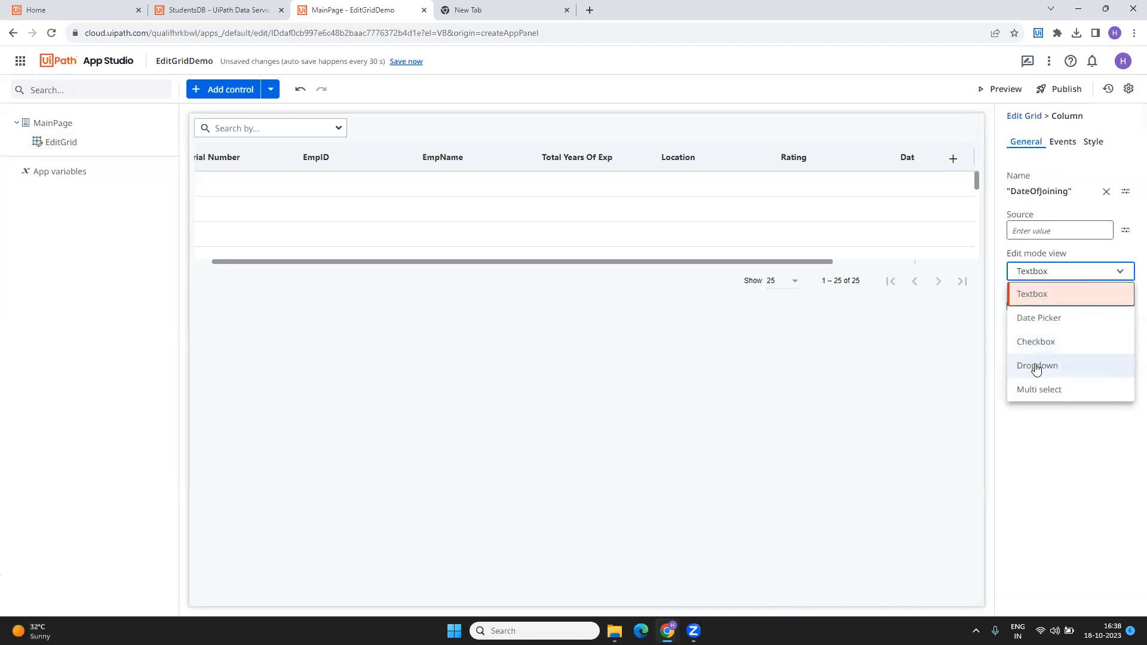
click(1040, 325)
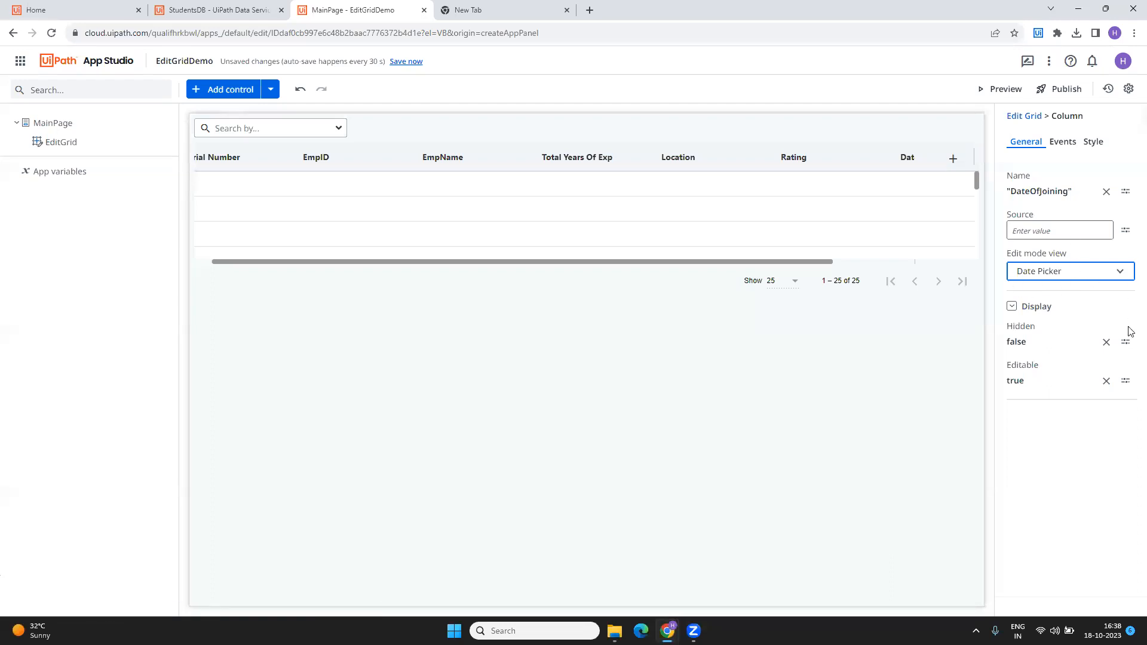
Preview the EditGridDemo app to check the grid's column headings, and close the preview.
click(989, 89)
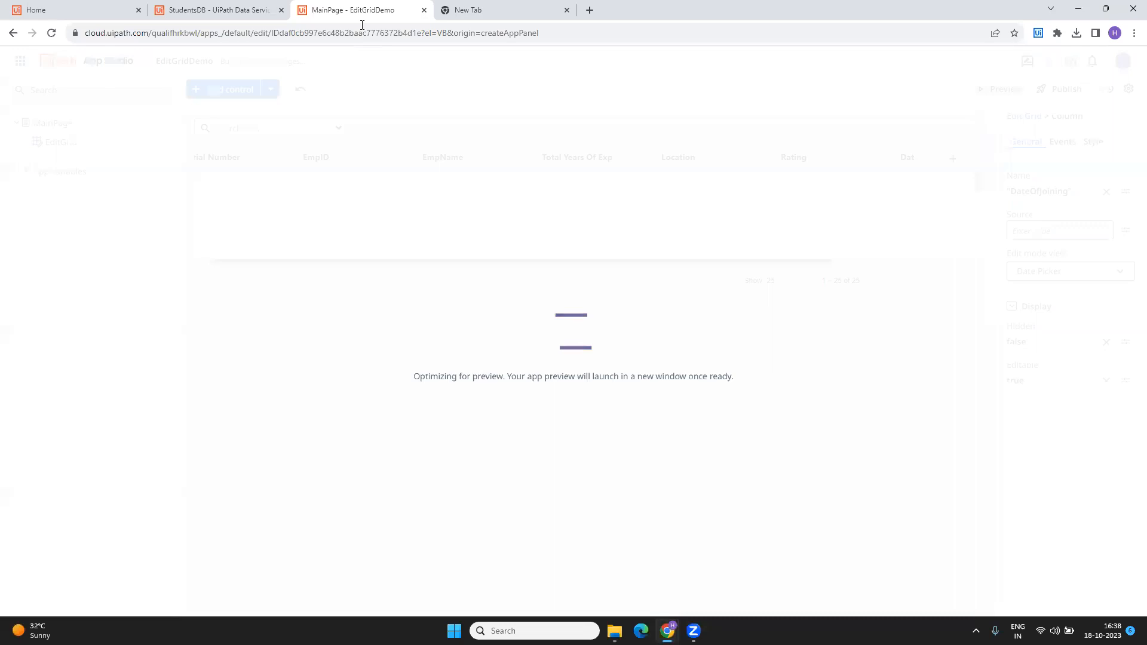
click(566, 10)
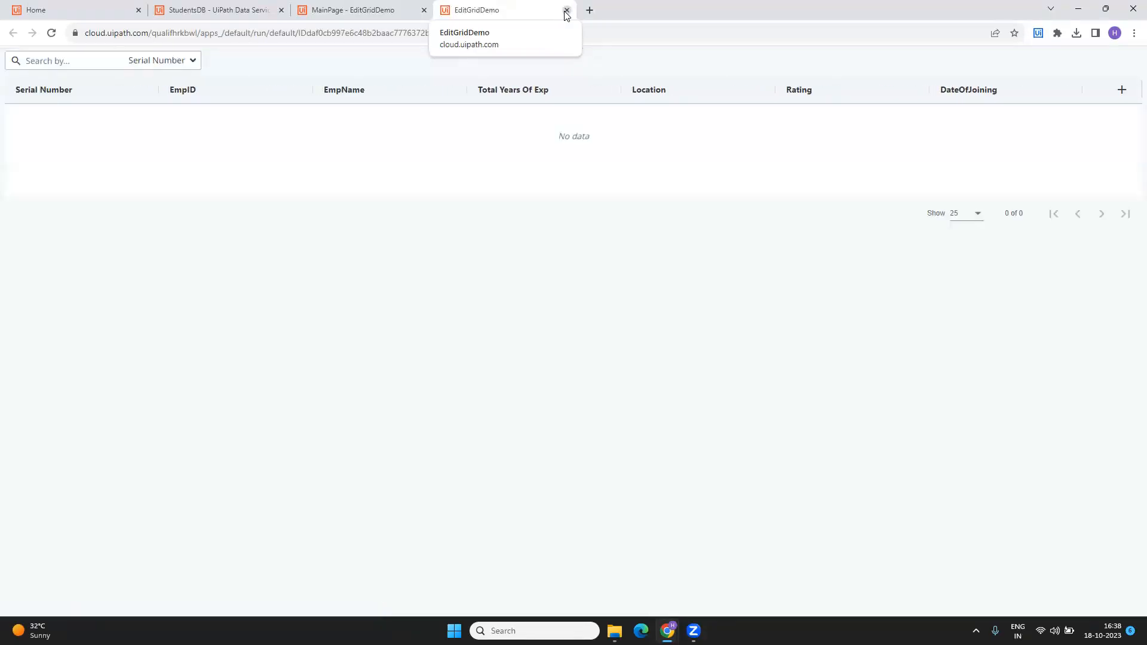
click(566, 11)
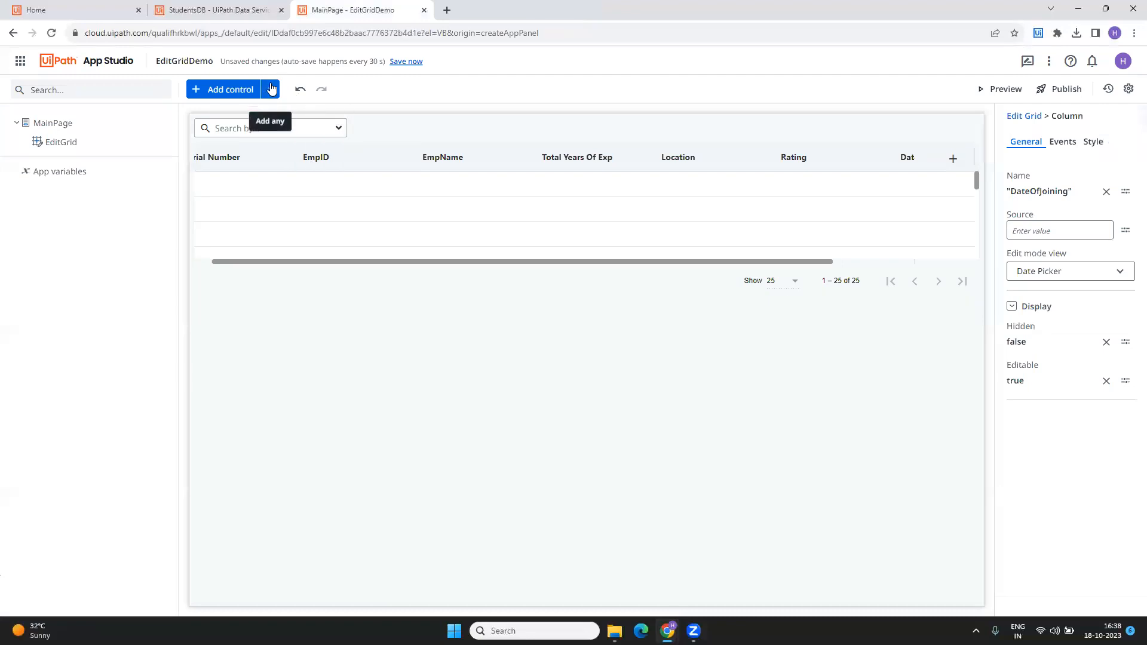
Add the StudentsDB entity from the QualityDefault tenant to the app.
click(270, 88)
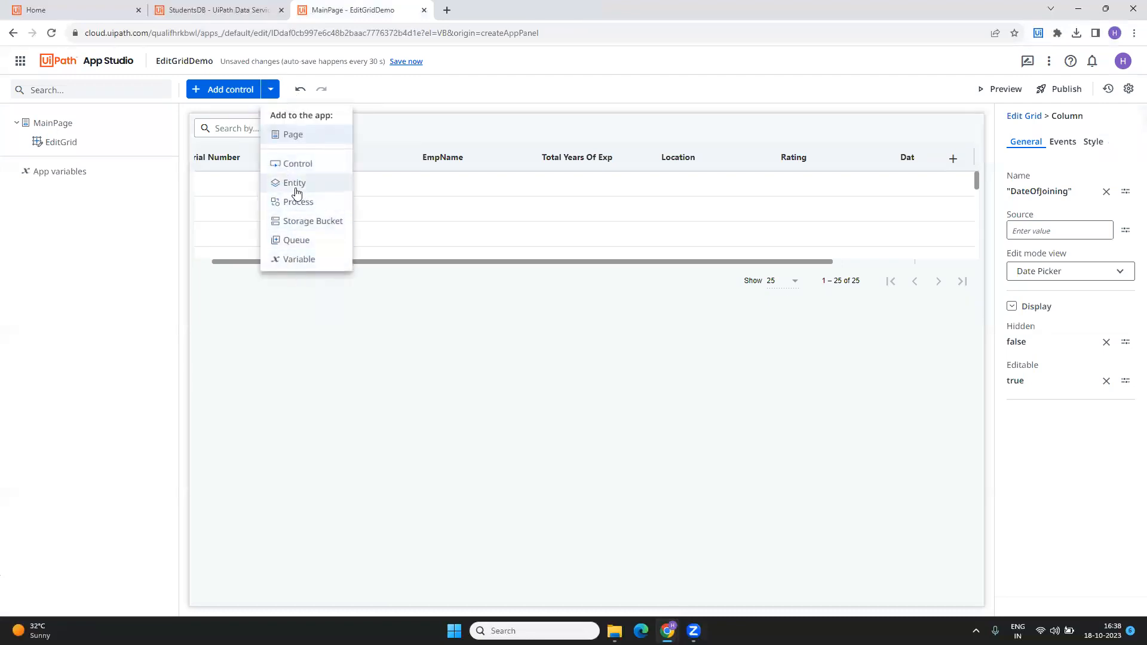
click(295, 189)
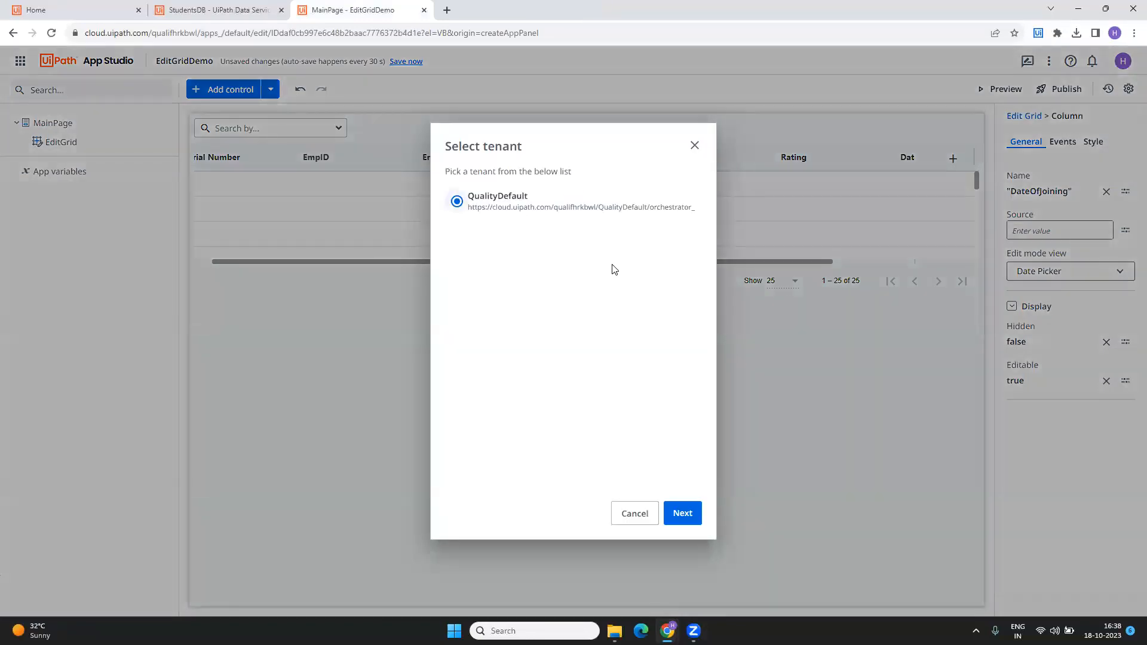
click(683, 513)
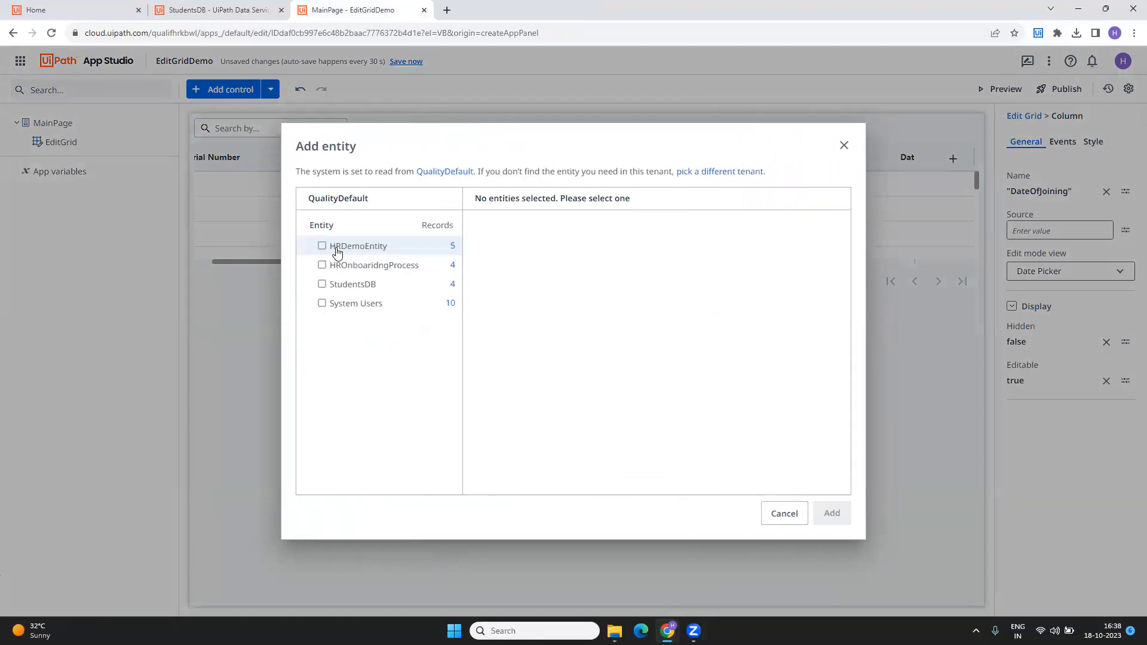
click(321, 284)
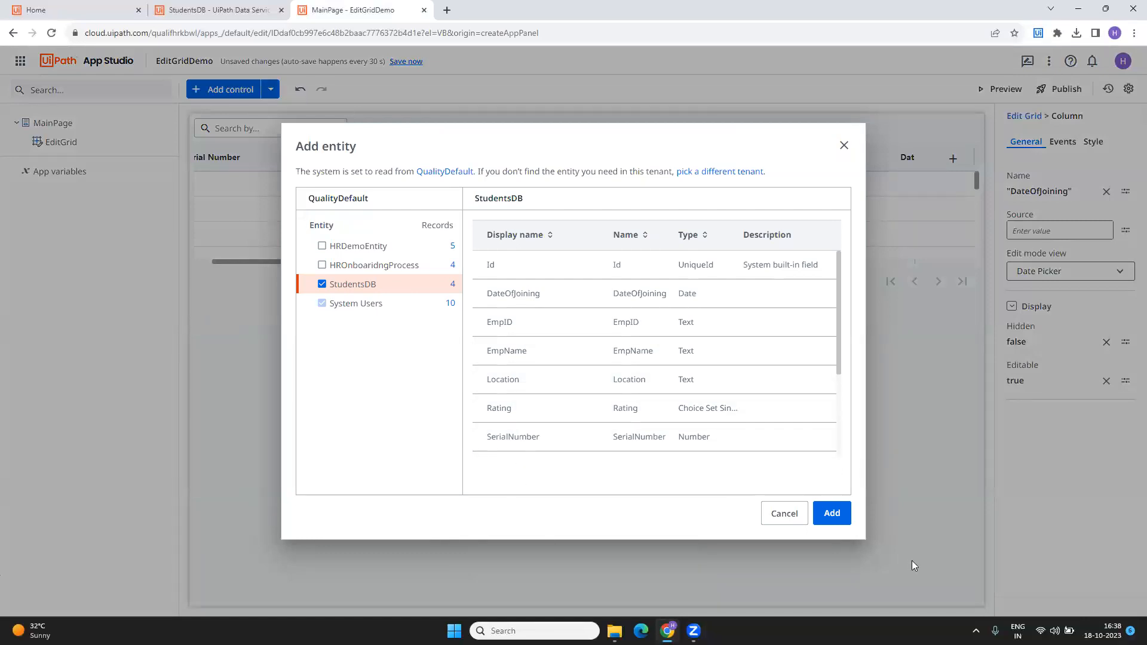
click(837, 517)
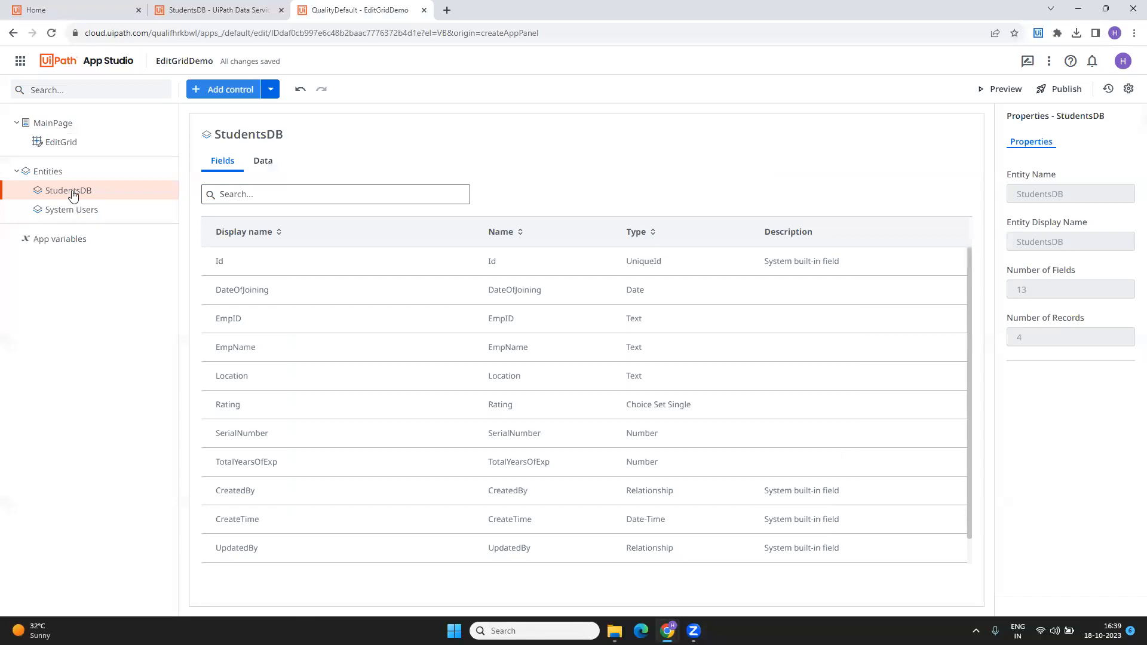
Review the fields and the data records of the StudentsDB entity within the app.
scroll(460, 390, down, 1)
scroll(460, 391, up, 1)
scroll(460, 390, down, 1)
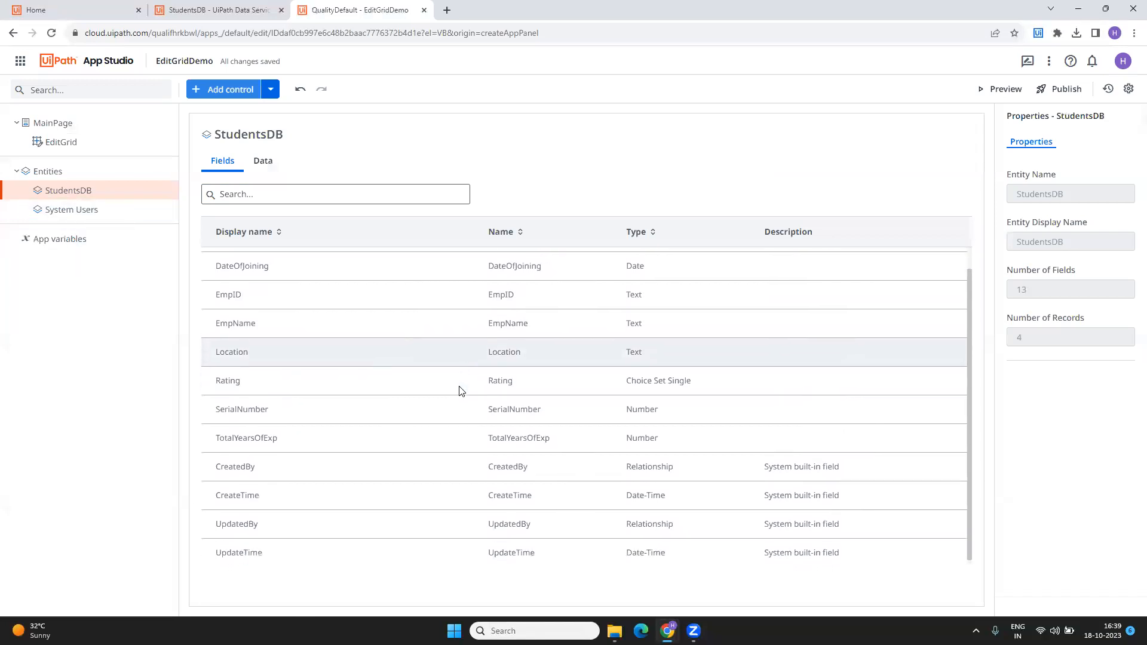
click(270, 168)
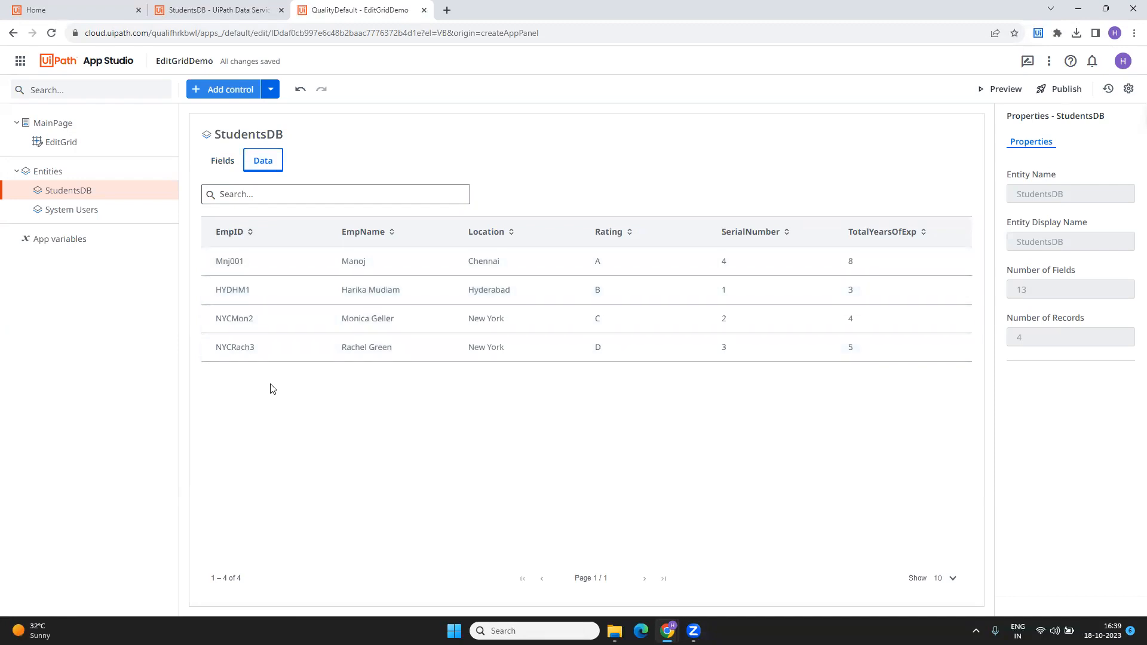
Create an app variable named EntityVariable with the type StudentsDB.
click(49, 145)
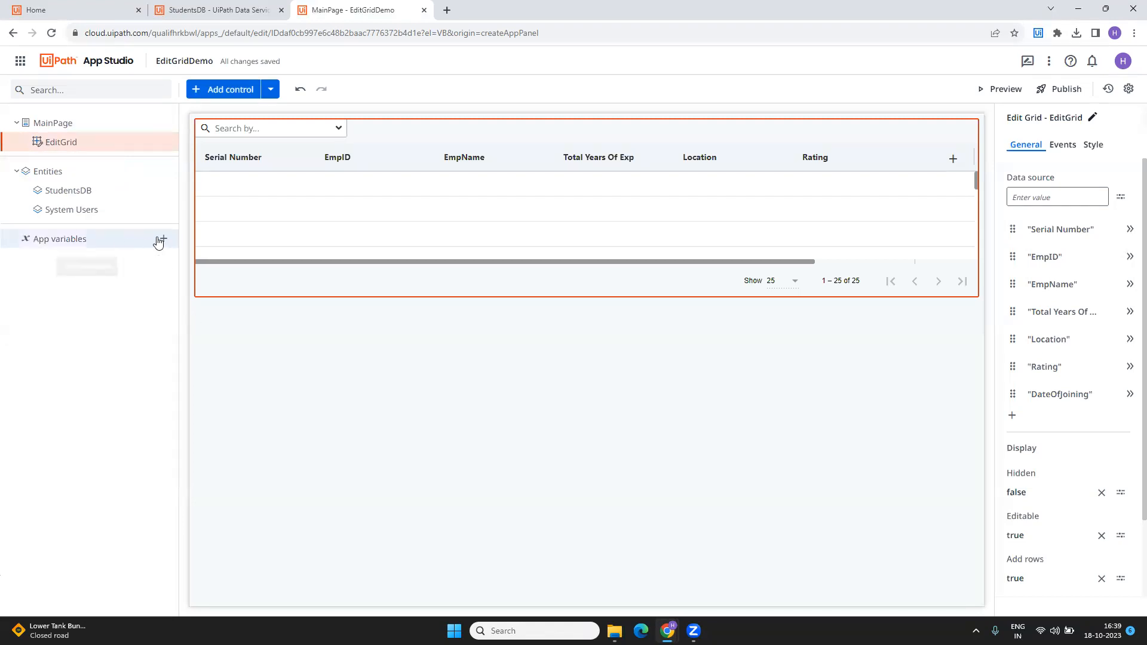
click(163, 239)
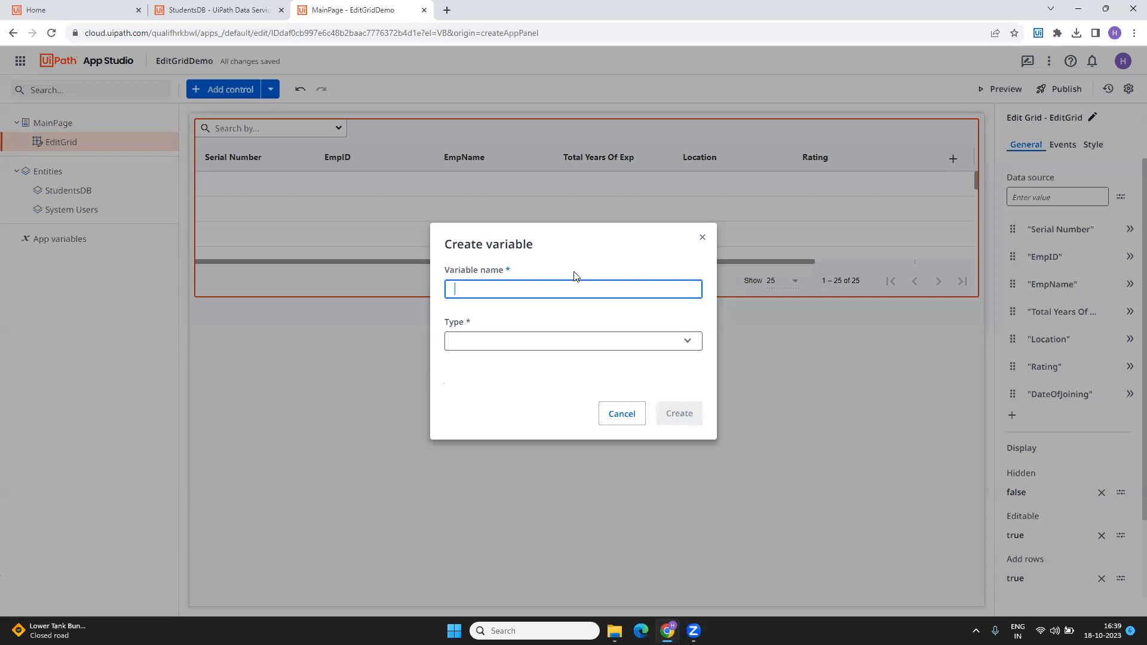
key(Tab)
click(515, 288)
text(e)
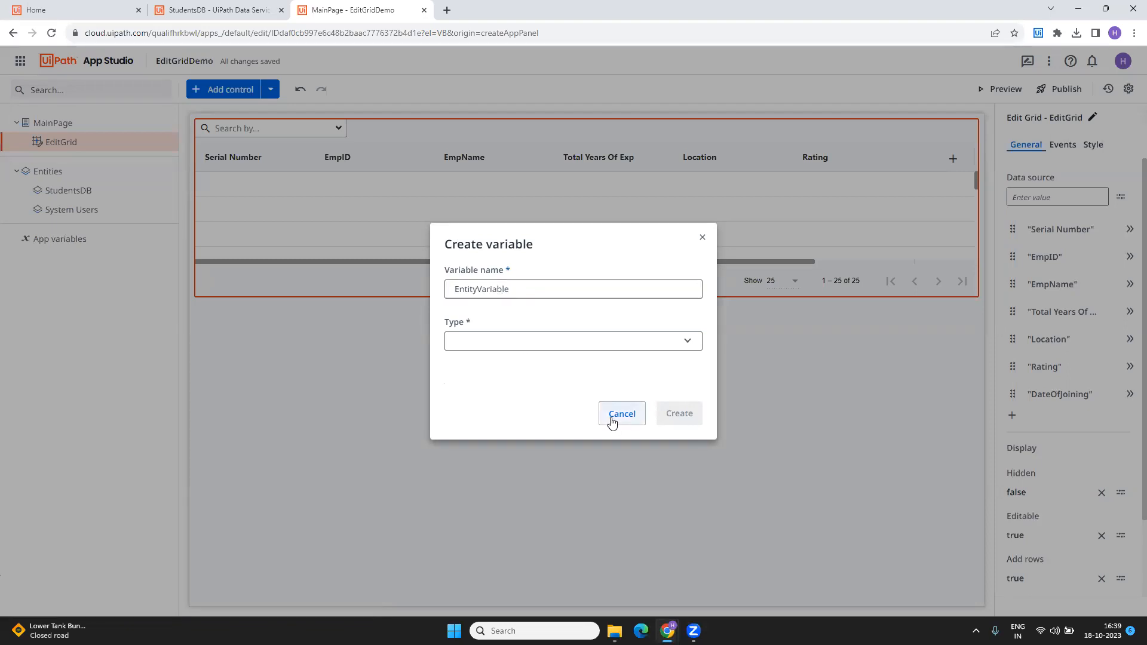
click(679, 341)
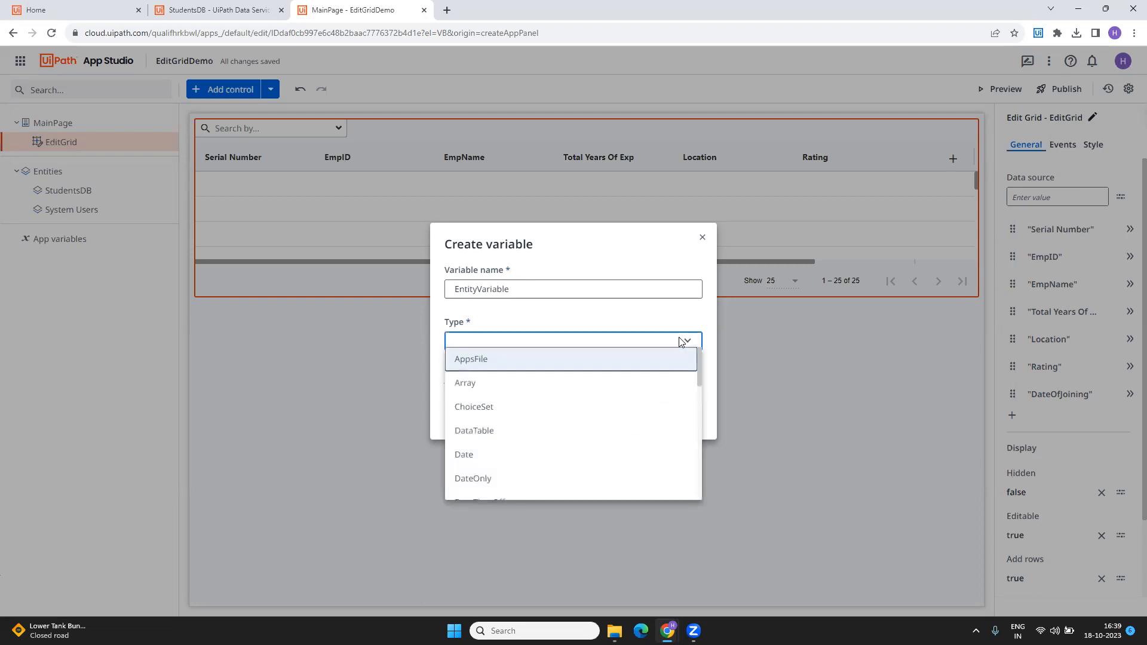
scroll(491, 382, down, 2)
scroll(491, 417, down, 3)
click(489, 407)
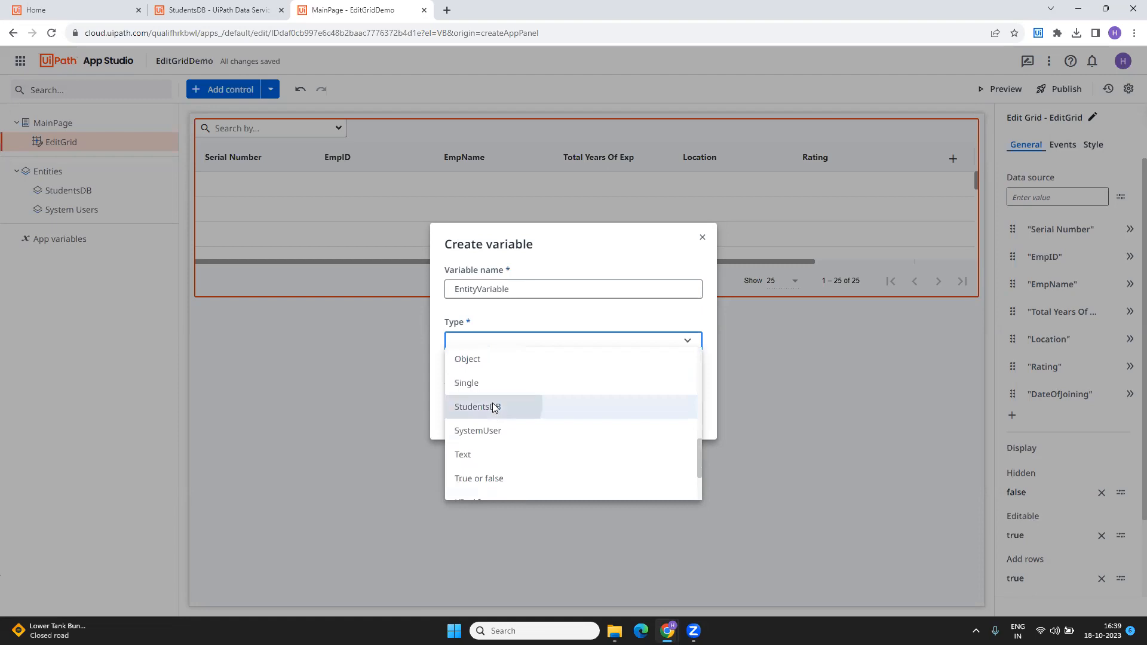
click(699, 414)
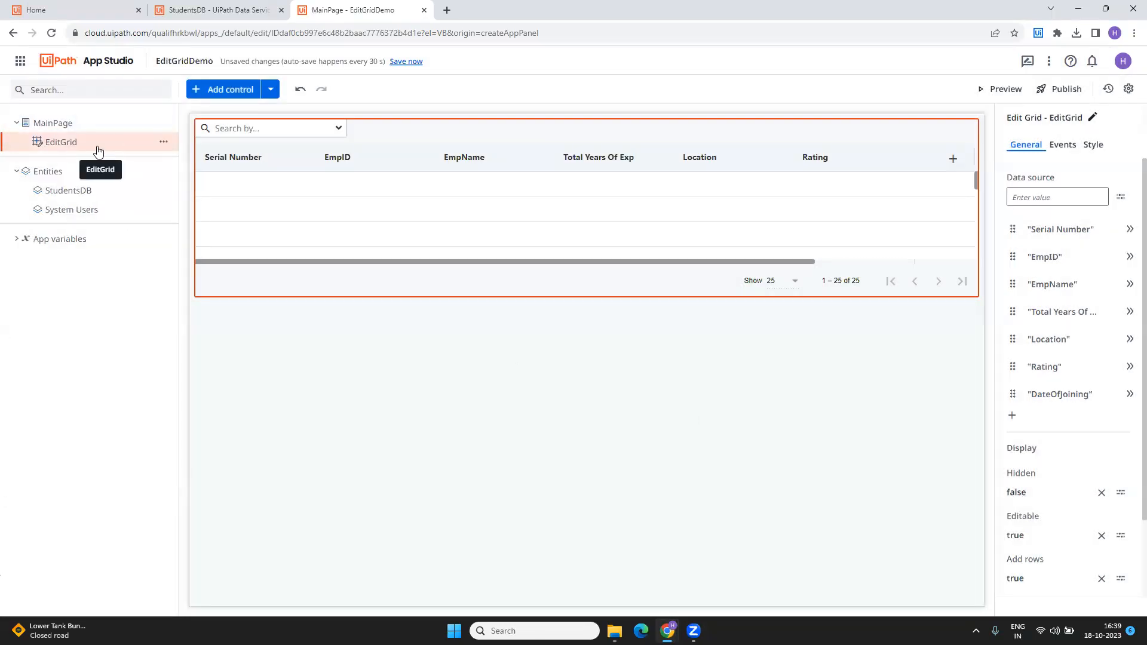
Set the Edit Grid's data source to the StudentsDB entity with the query builder, adding no conditions.
click(1066, 147)
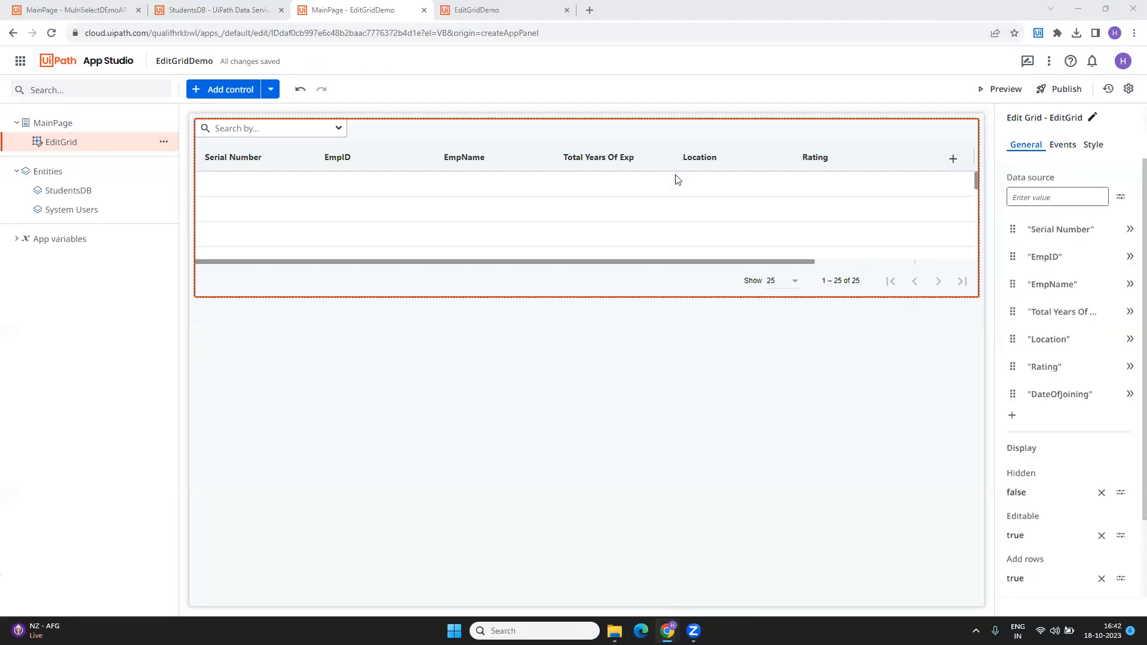
click(1062, 144)
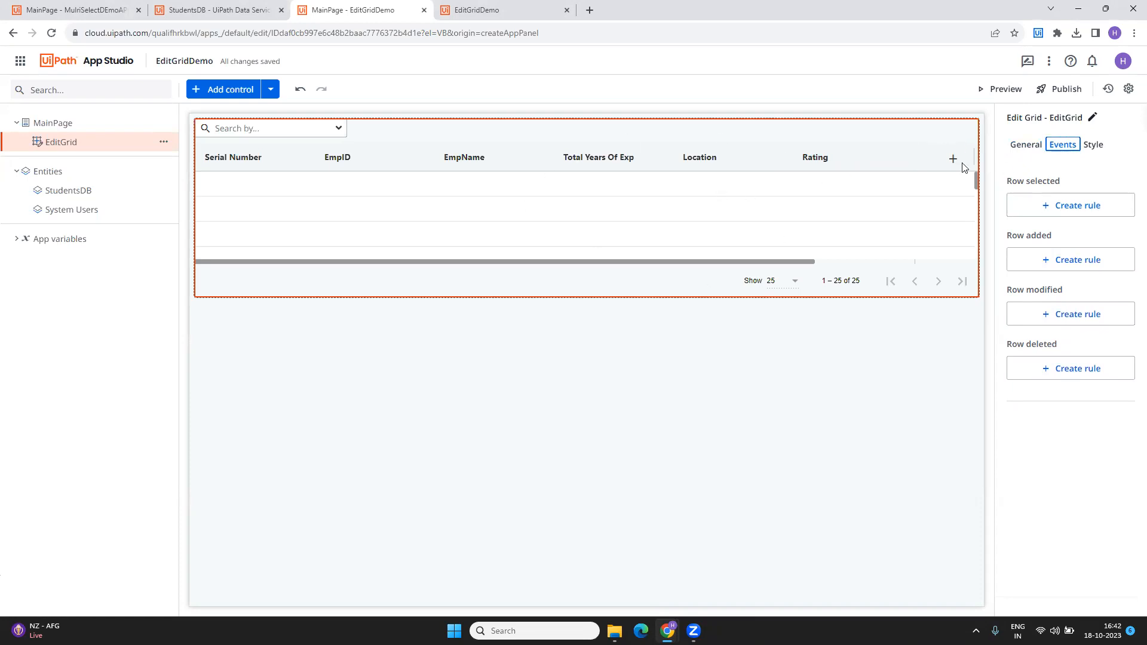
click(1024, 148)
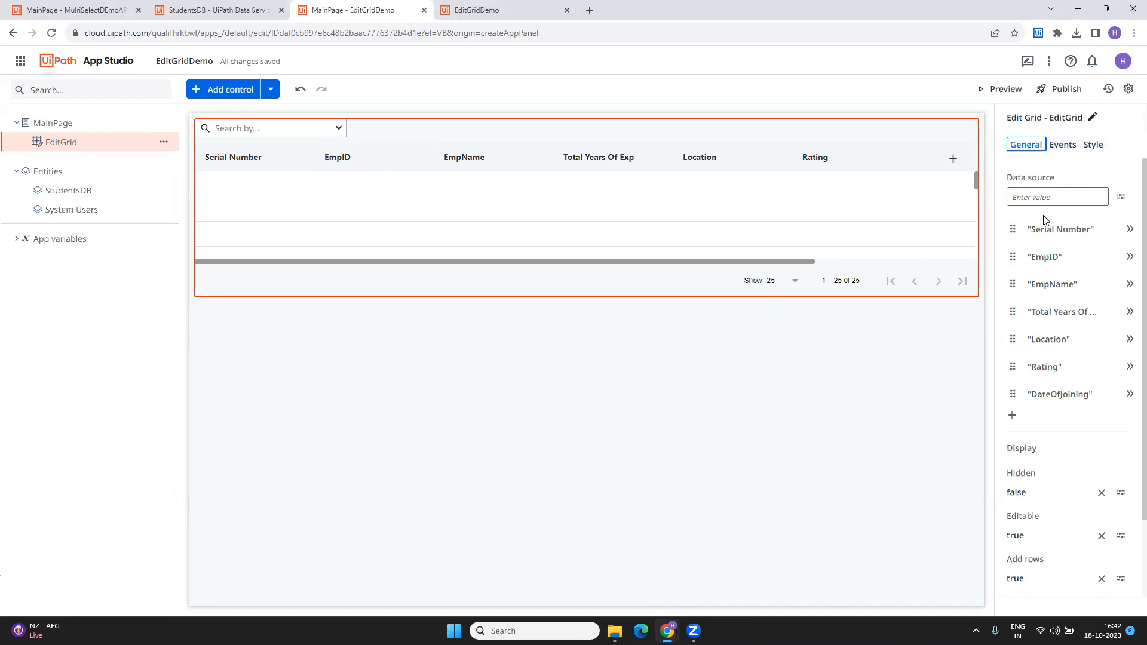
click(1120, 196)
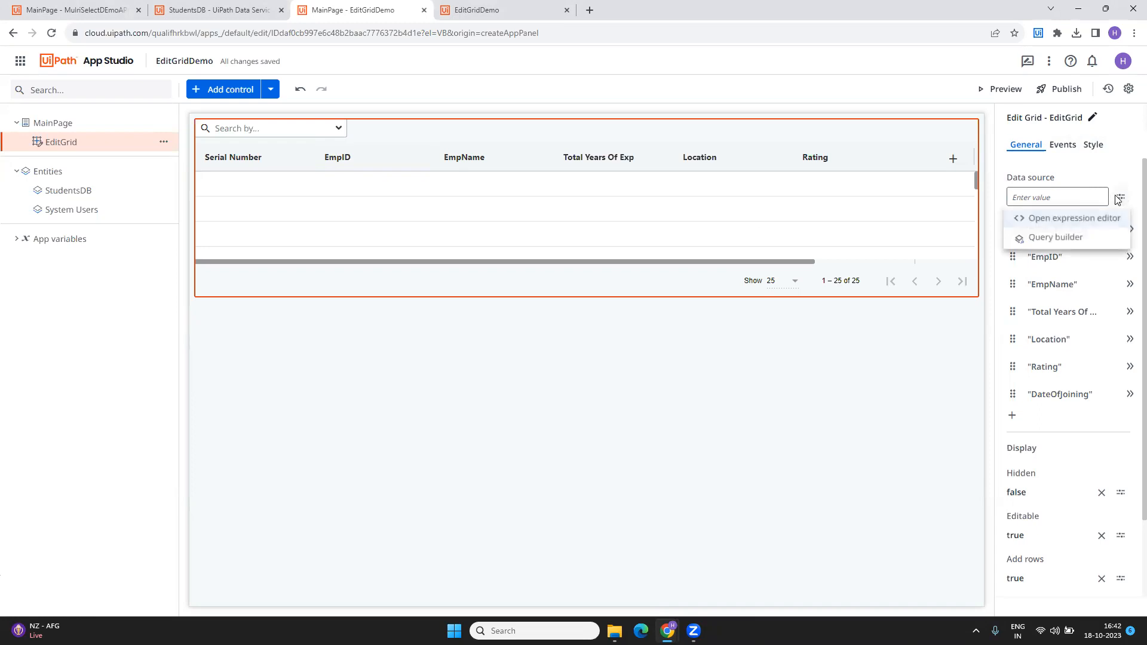
click(1051, 240)
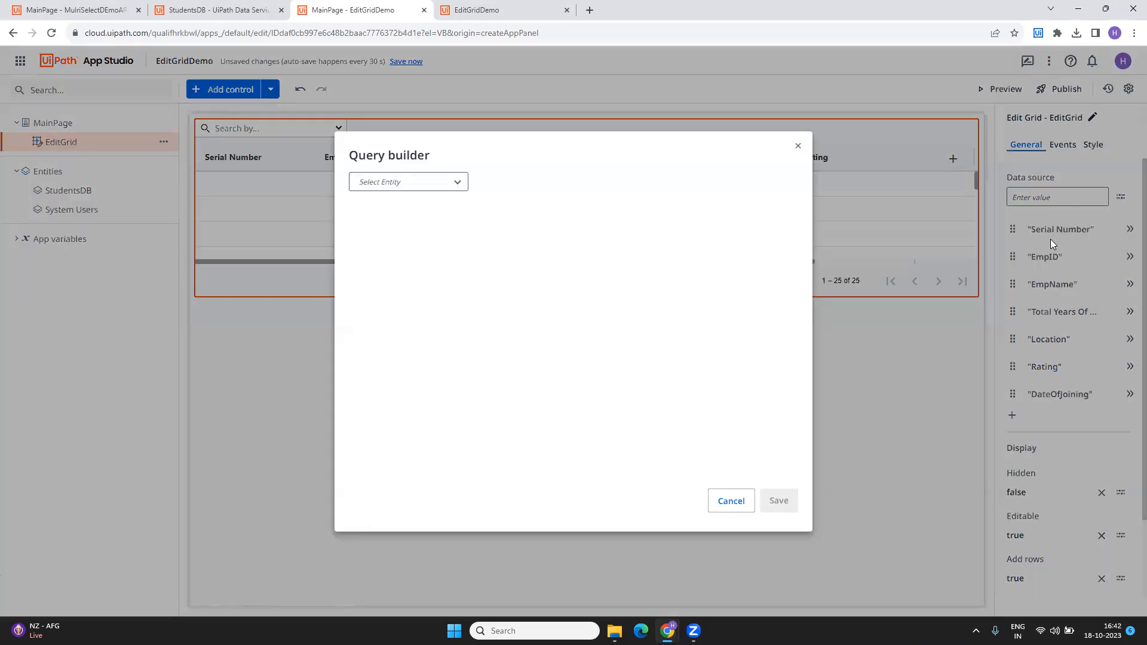
click(460, 185)
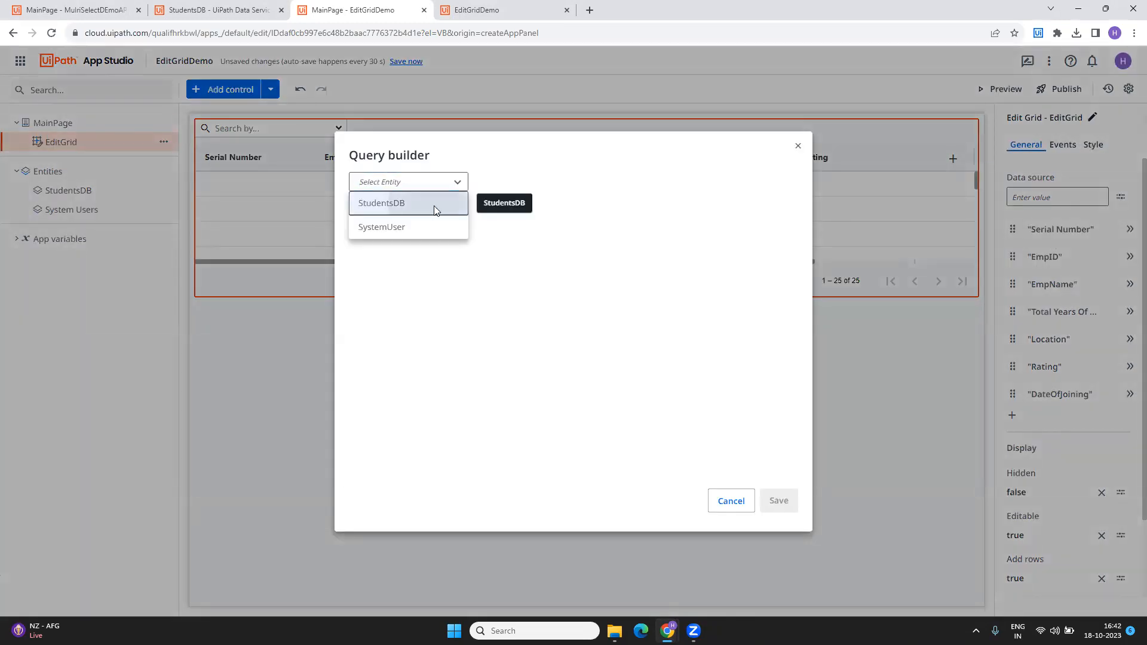
click(434, 206)
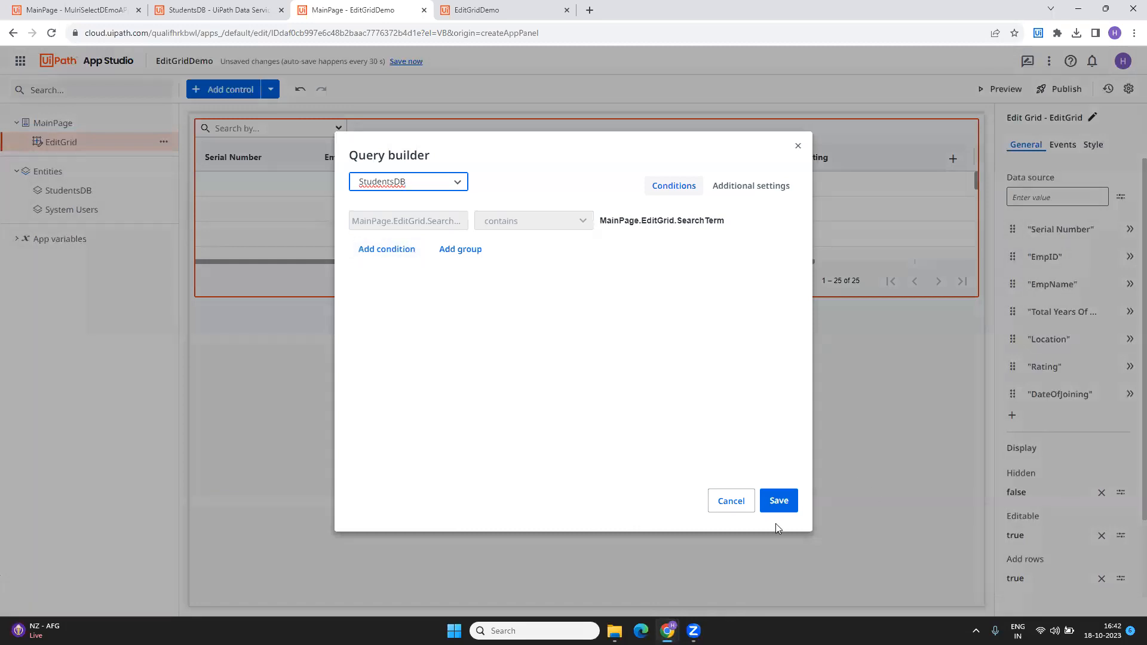
click(782, 501)
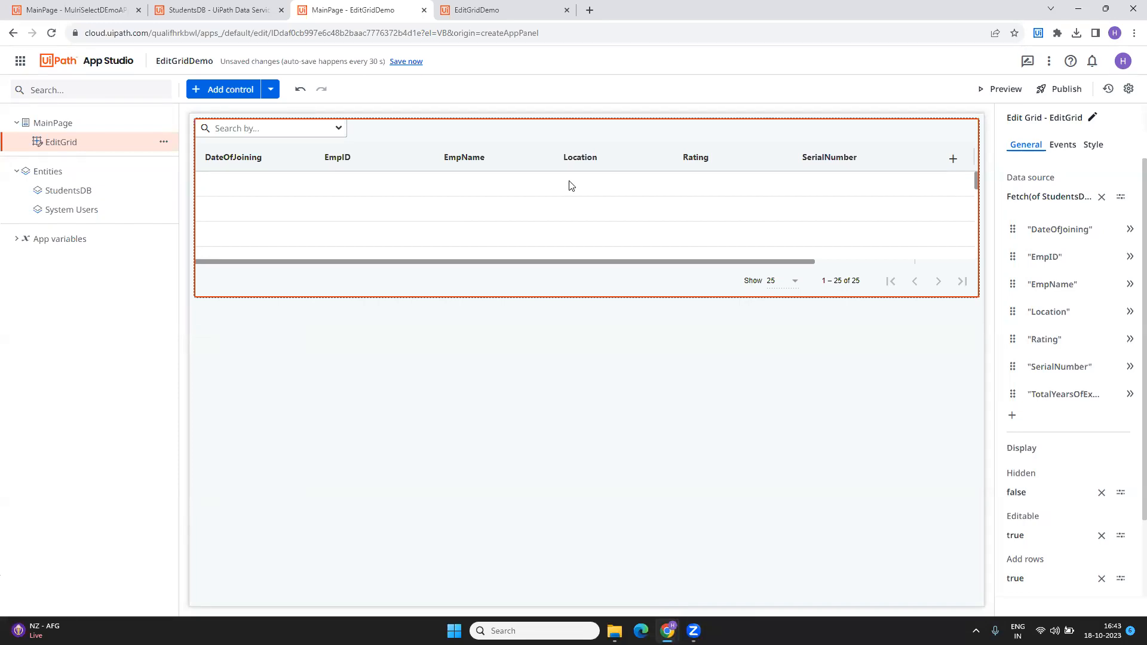
Preview the EditGridDemo app to check the grid's records, and close the previews and the unneeded multi-select app page.
click(1009, 90)
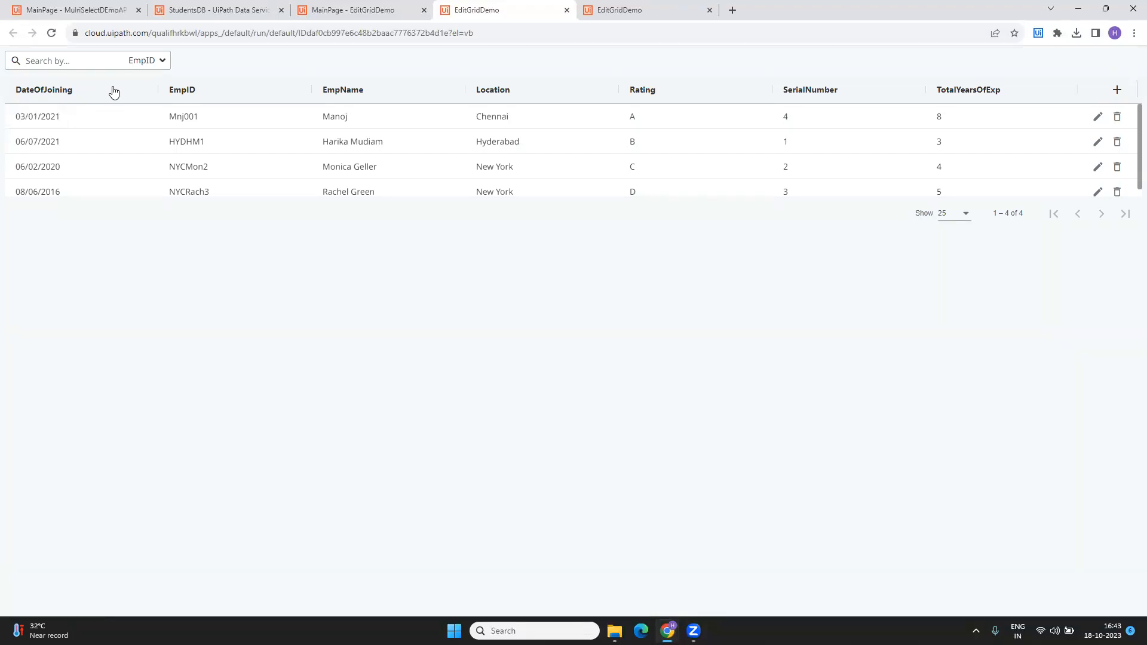
click(352, 10)
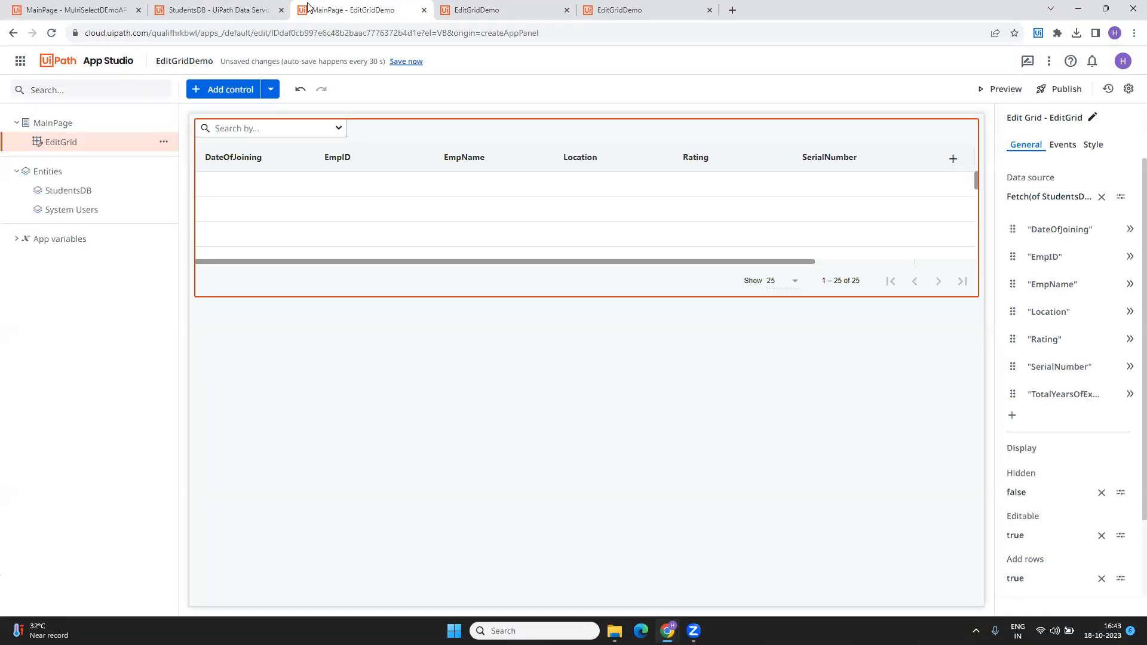
drag(308, 9, 242, 6)
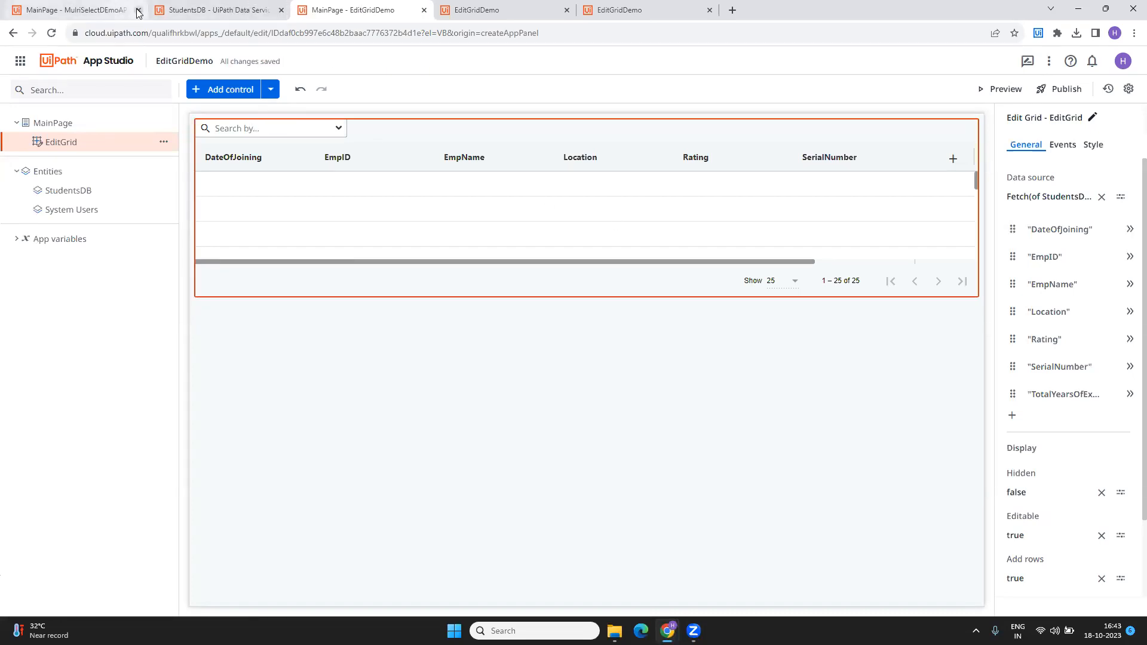
click(139, 10)
click(303, 8)
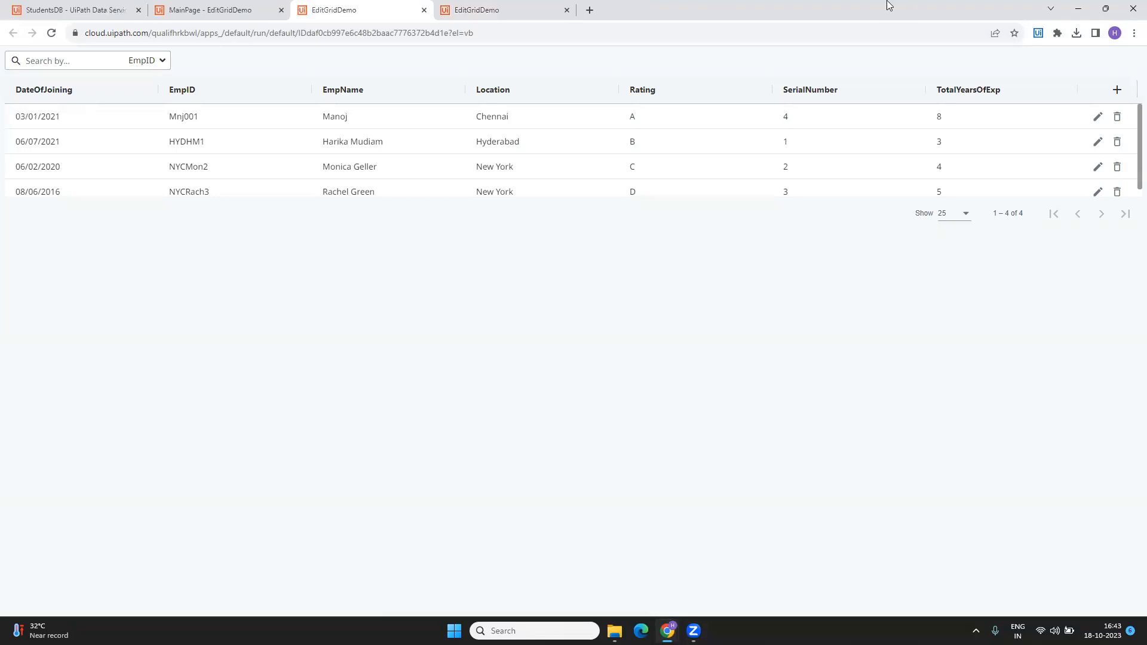
click(524, 6)
click(424, 10)
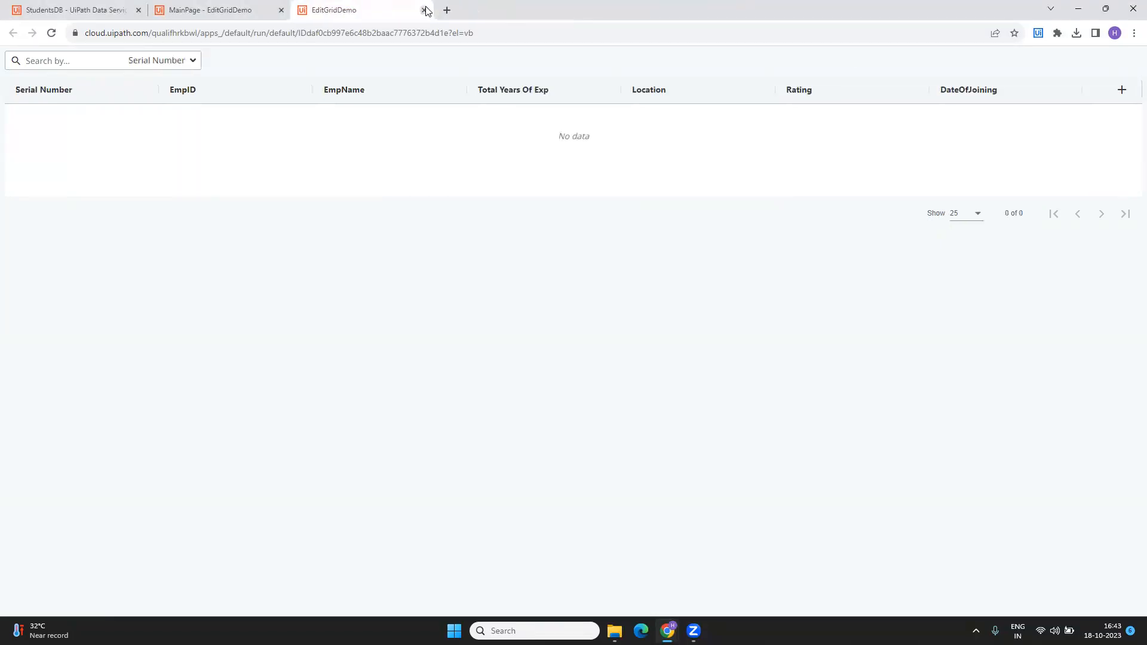
click(424, 10)
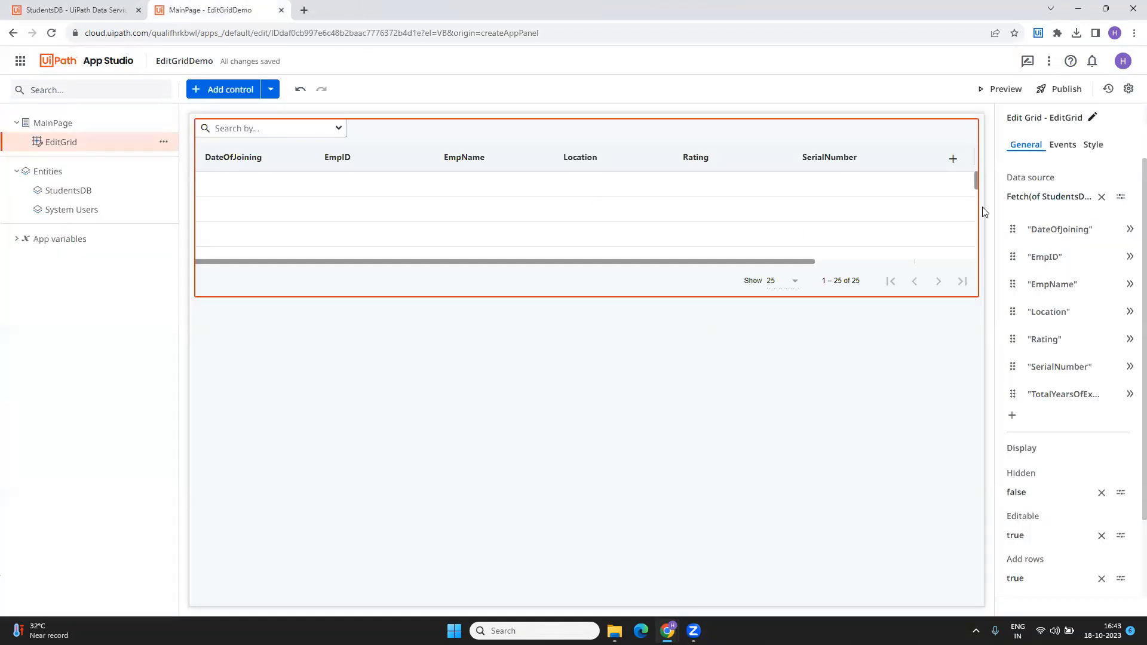
Preview the app again and try to change the first record's EmpID to jshdf in the grid.
click(1018, 91)
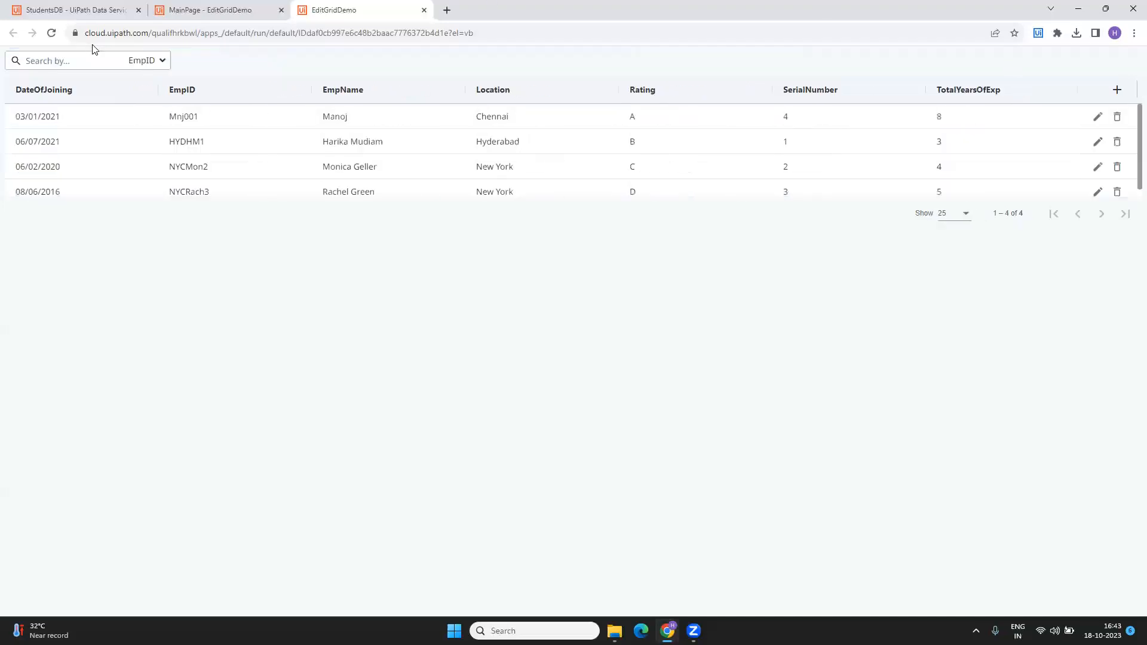
click(1099, 119)
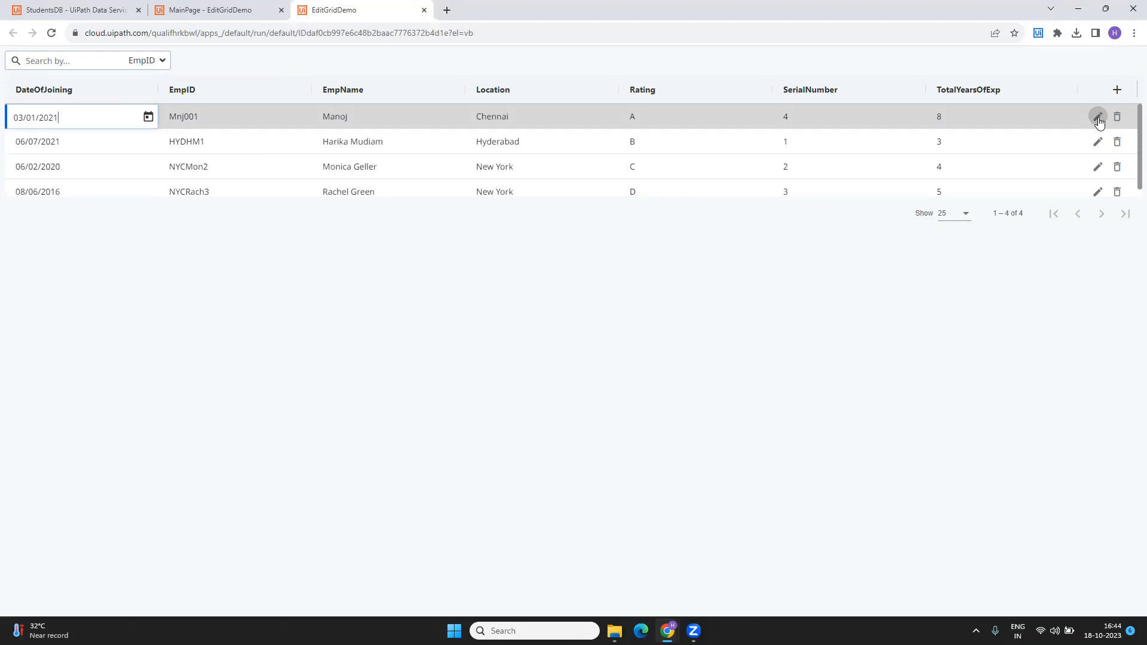
key(Tab)
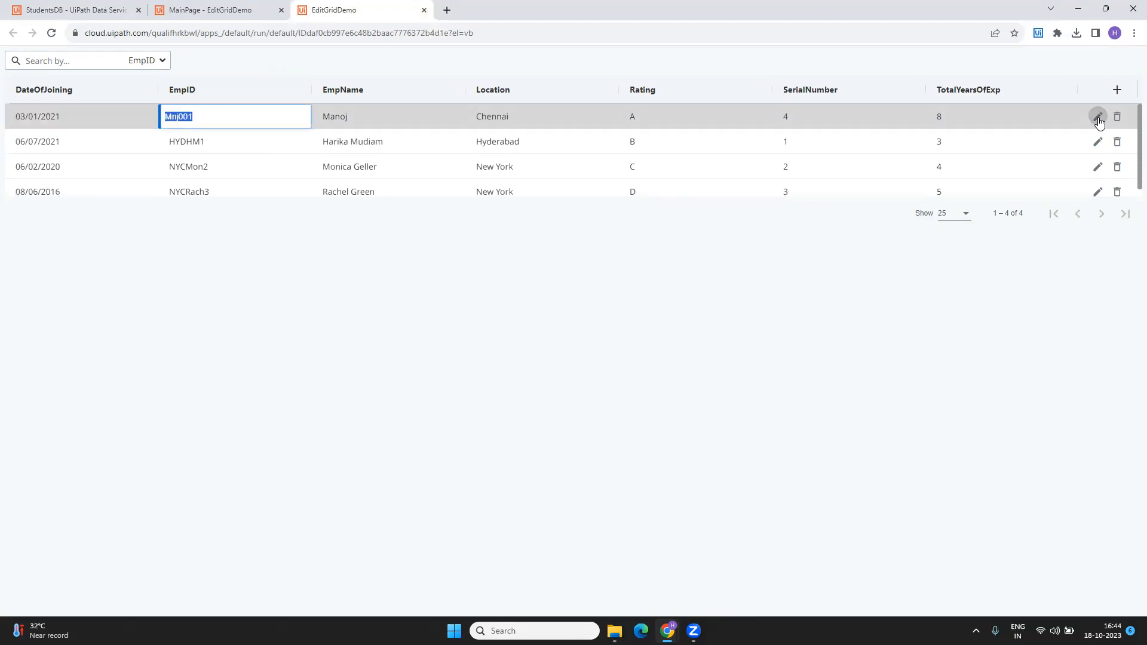
text(jshdf)
key(Tab)
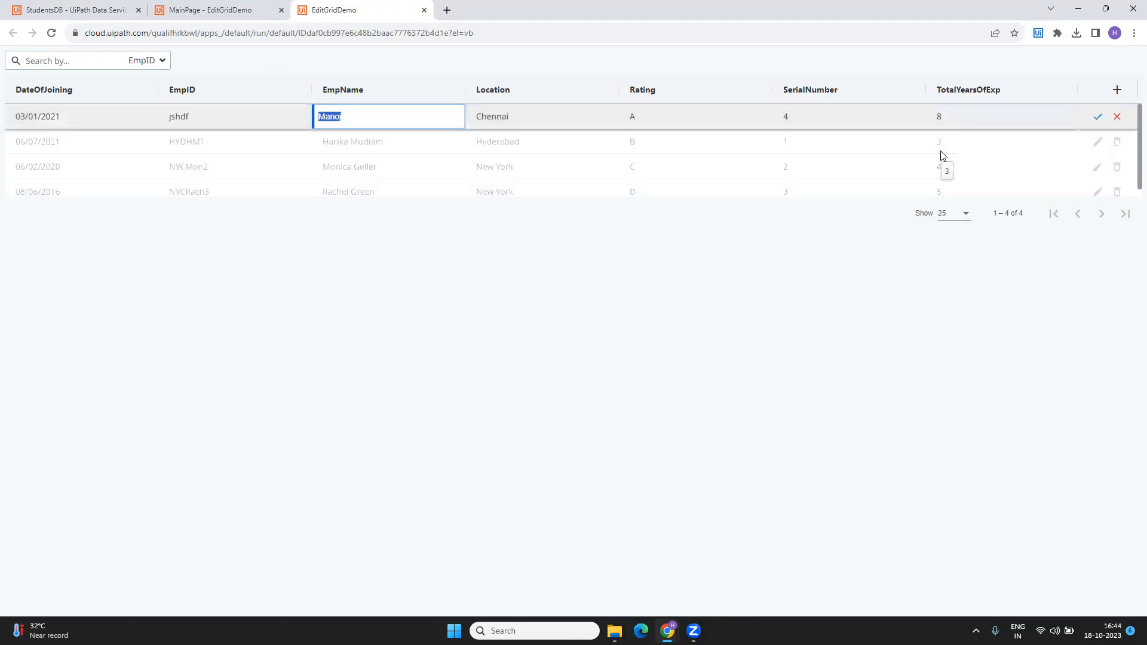
click(1098, 117)
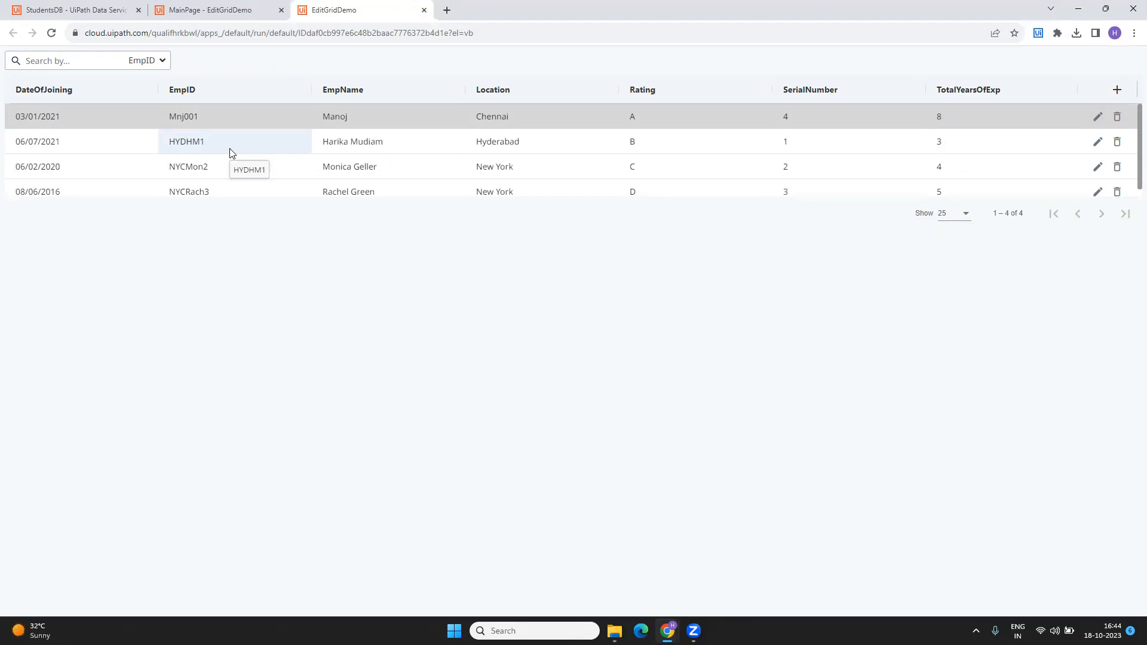
Create a Row modified rule for the Edit Grid with a Set Value action.
click(215, 10)
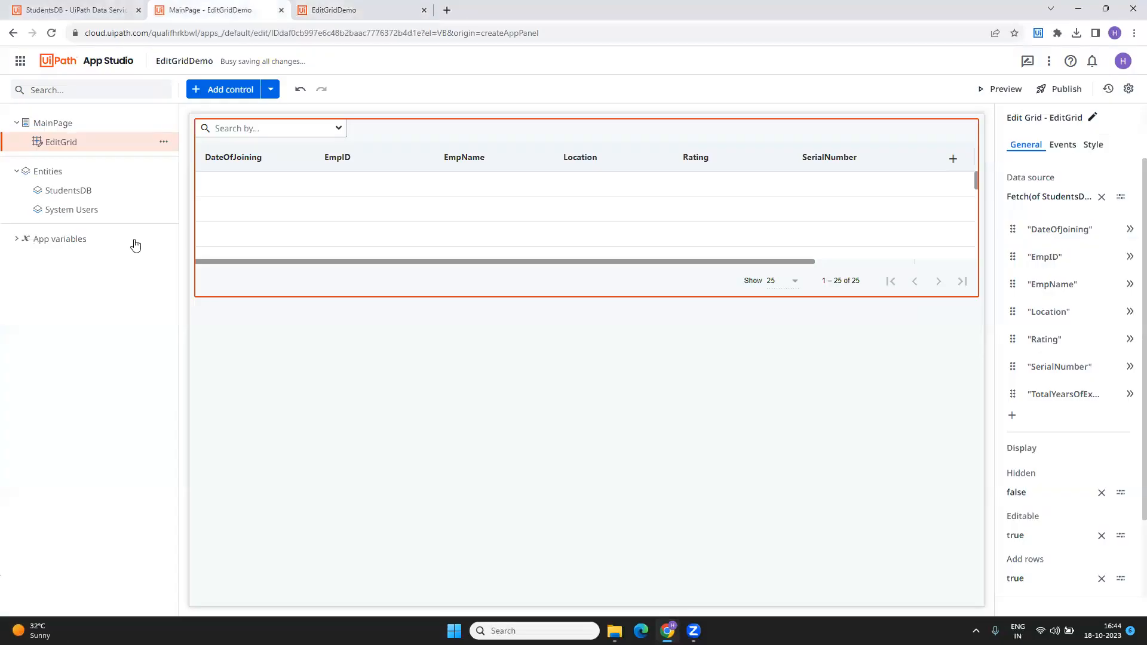
click(1061, 145)
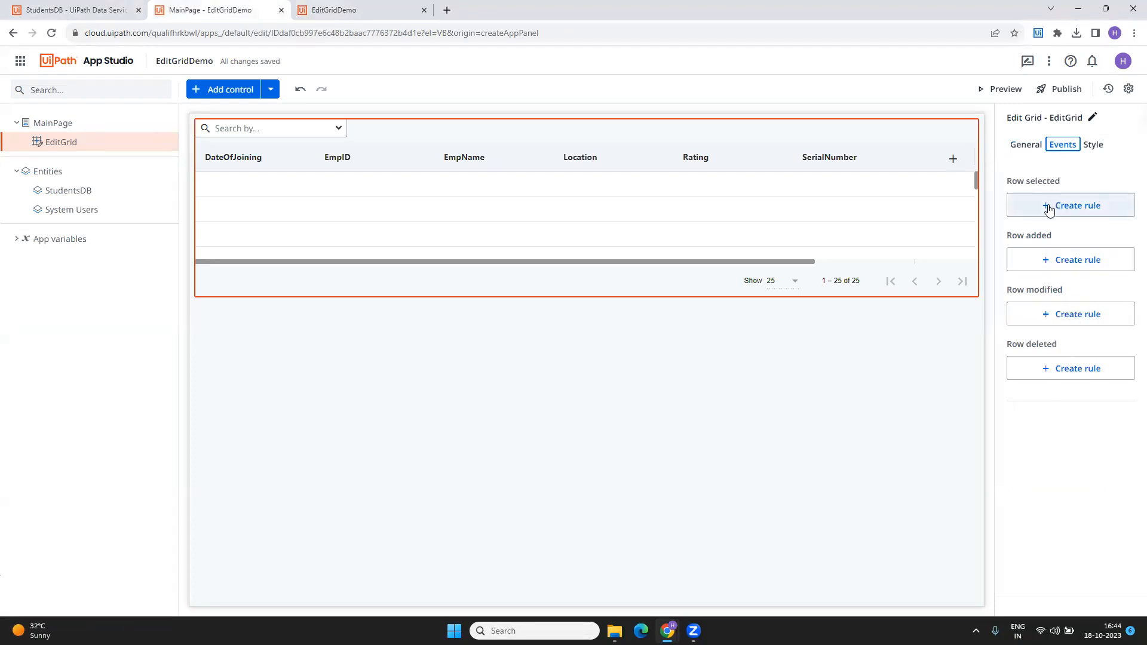
click(15, 239)
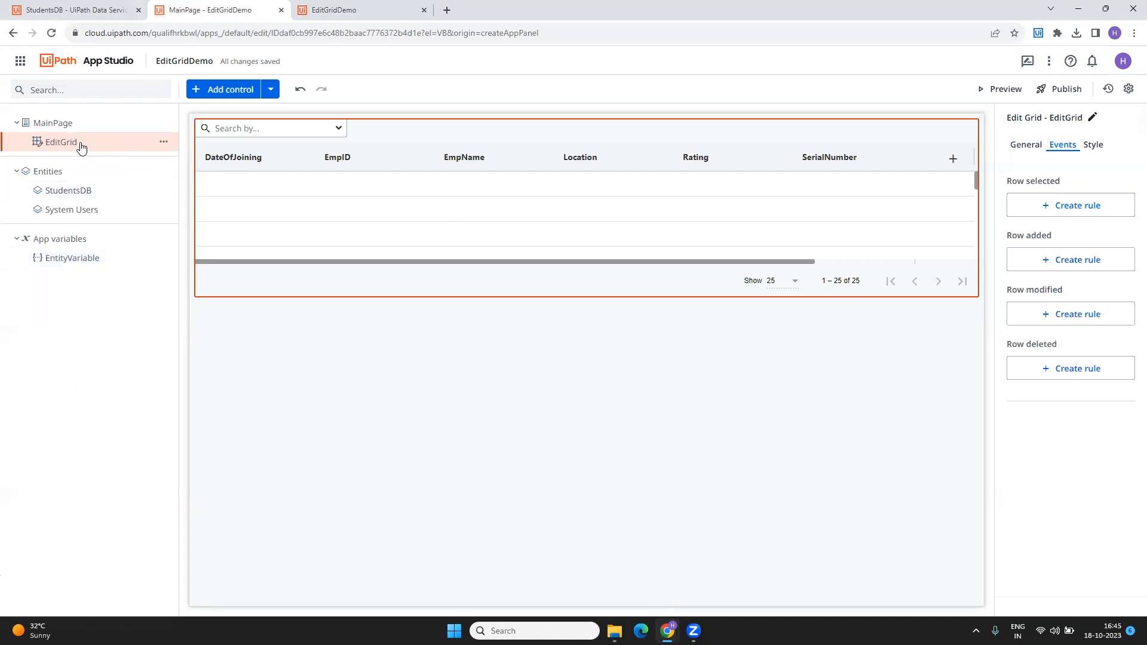
click(1062, 315)
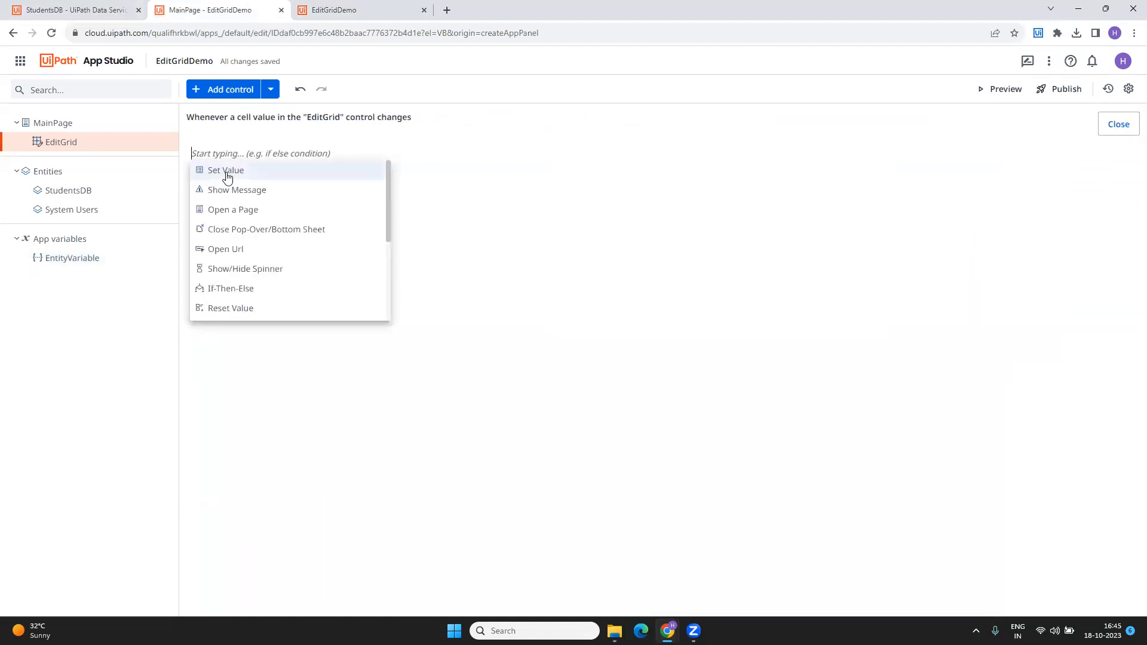
click(227, 173)
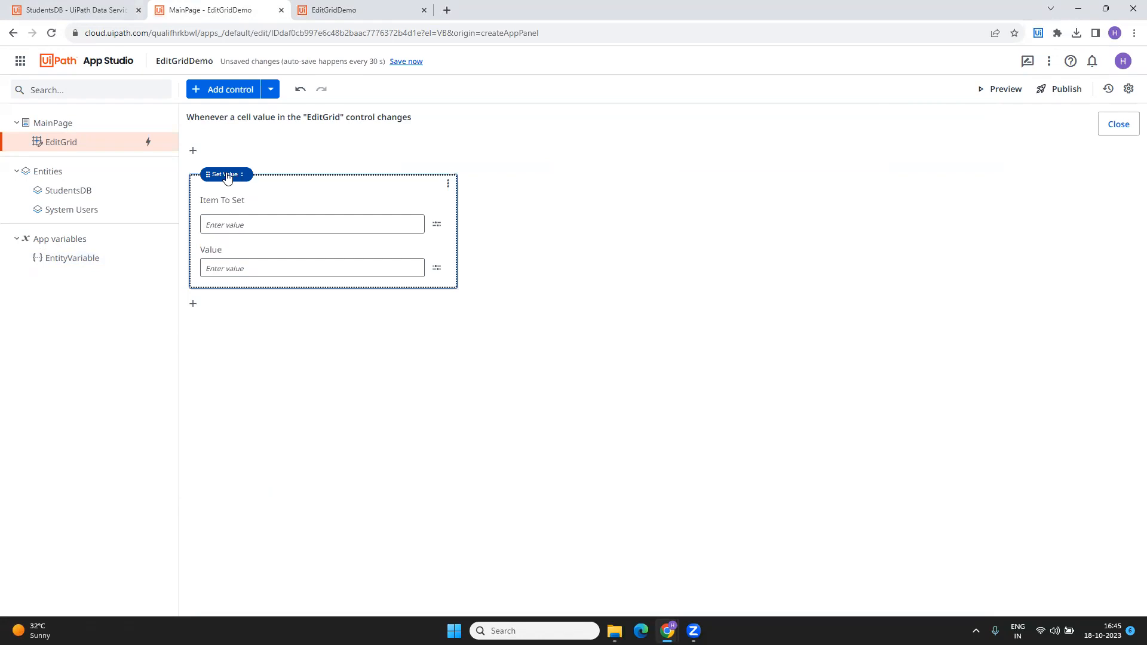
Set the Set Value action's item to set to EntityVariable with the expression editor.
click(435, 227)
text(enti)
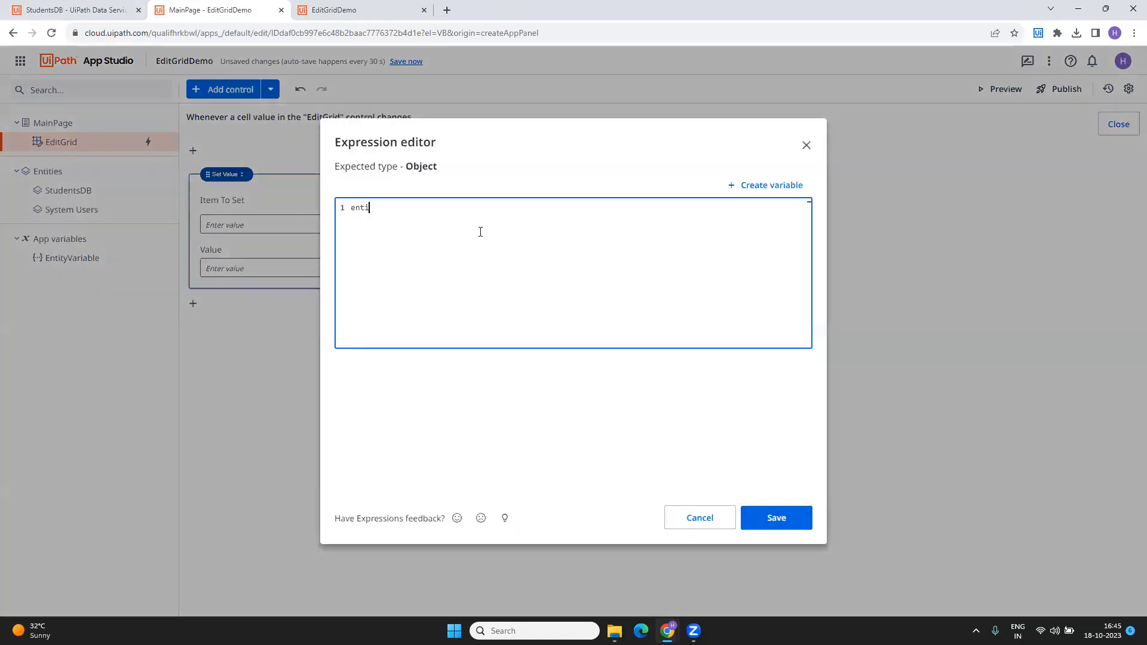
key(Down)
key(Down)
key(Down)
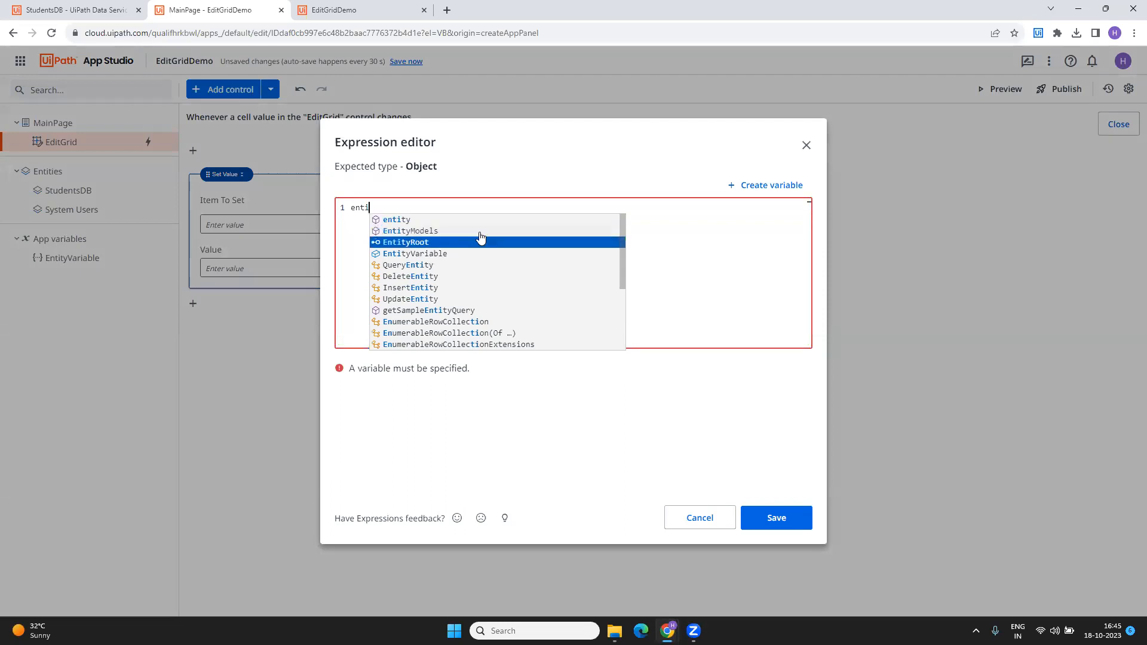
key(Return)
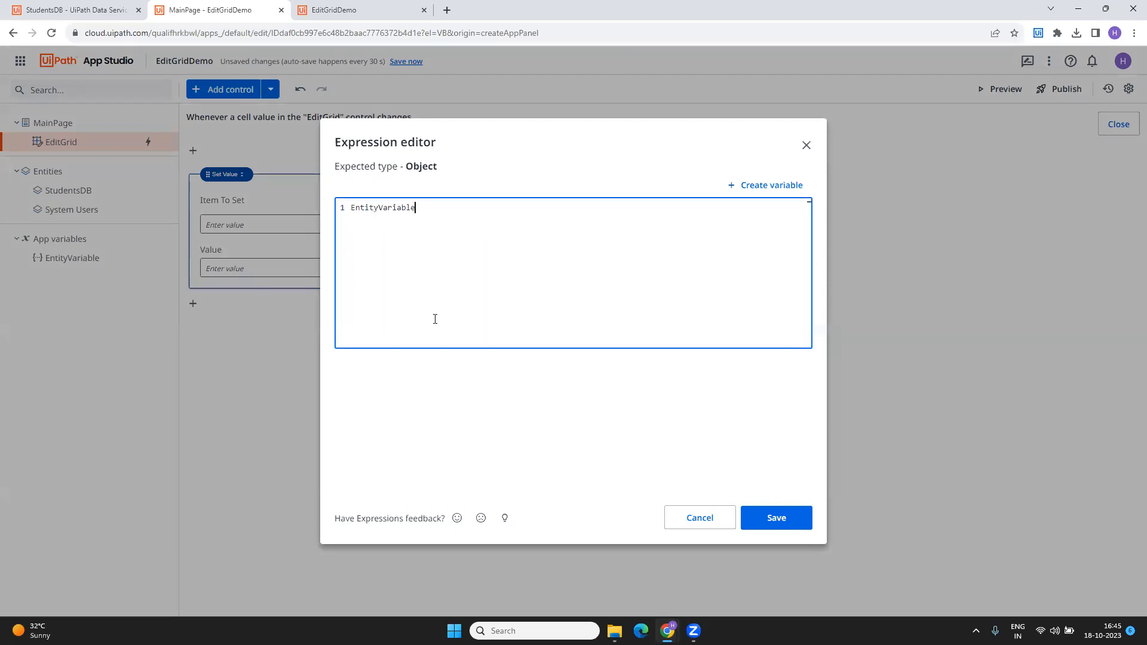
click(767, 517)
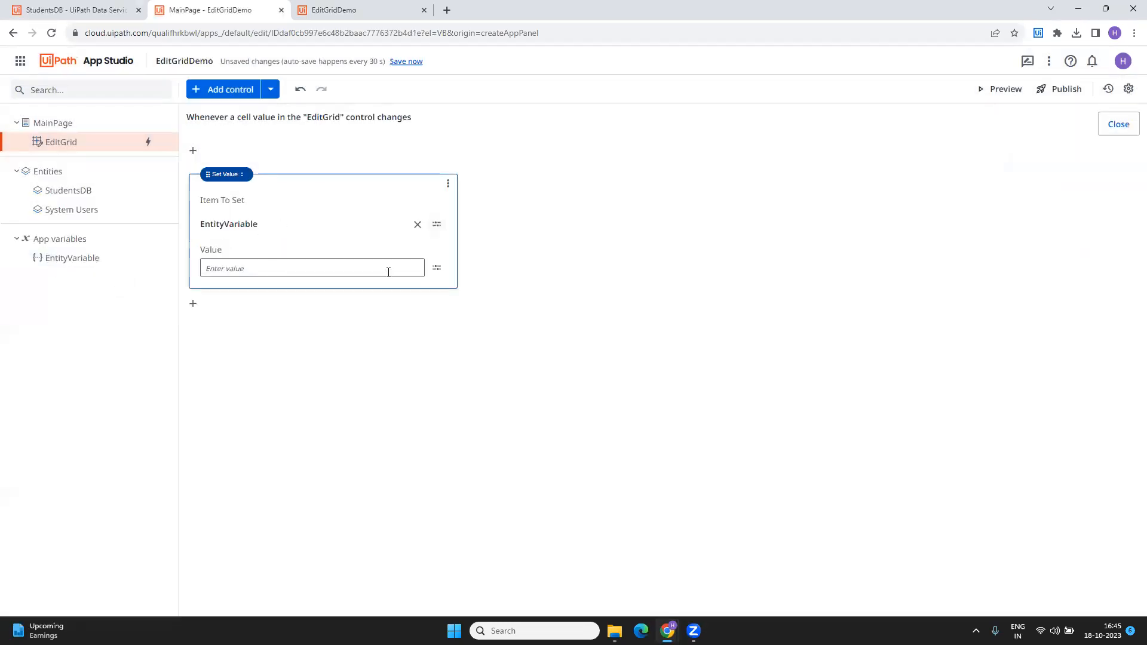
click(438, 271)
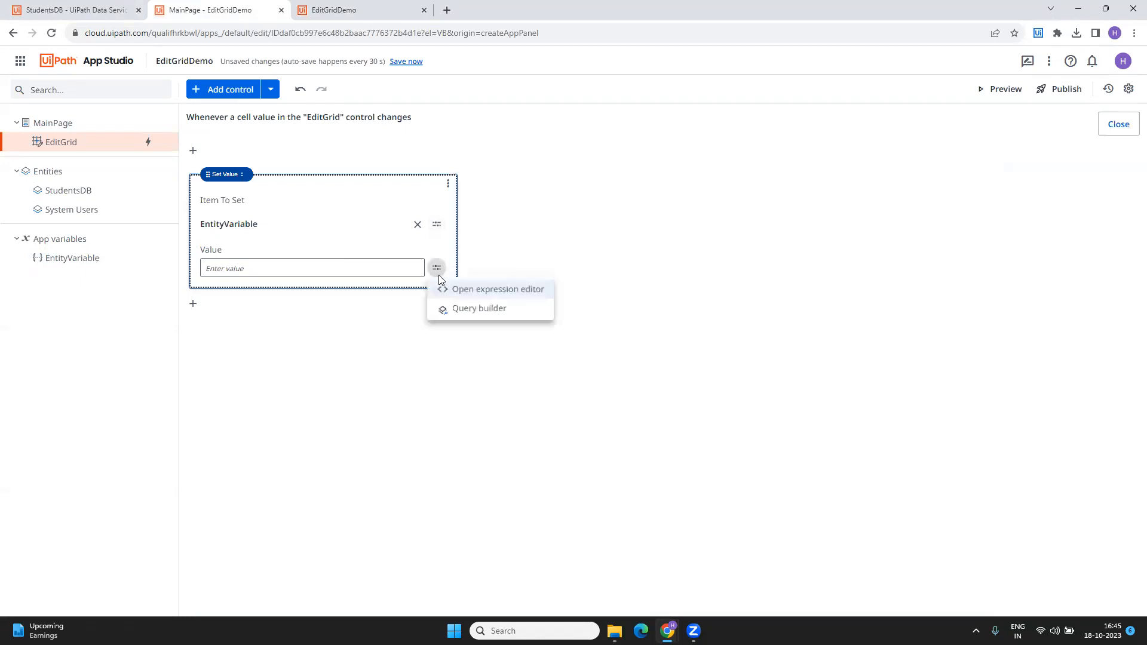
click(455, 308)
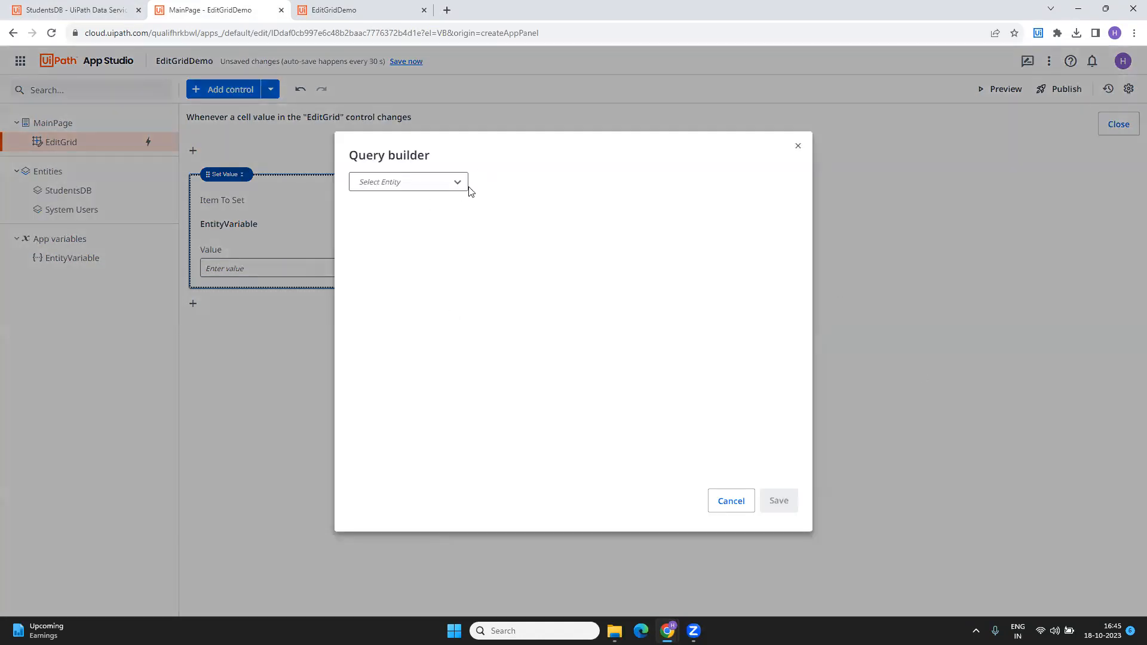
click(461, 182)
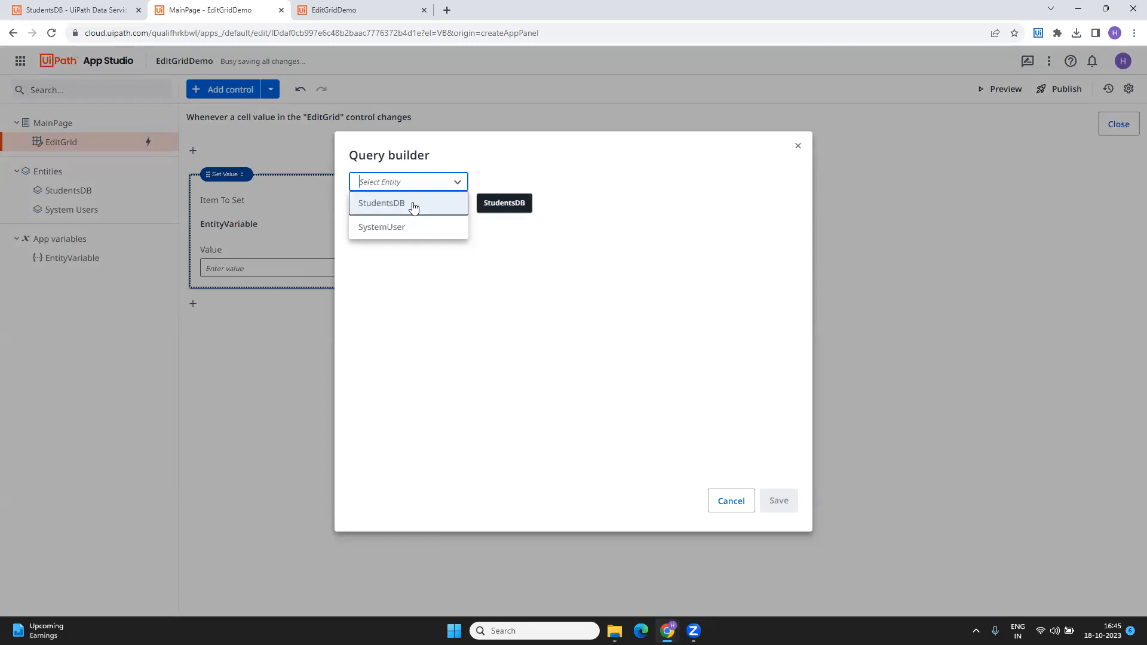
click(736, 500)
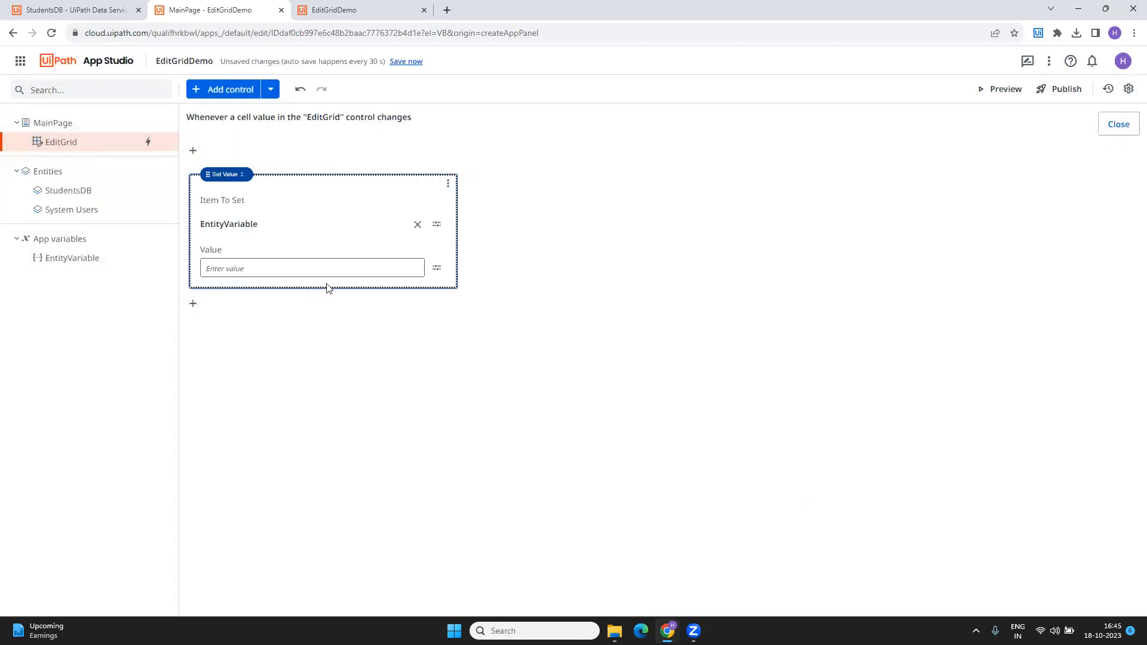
Try to set the Set Value action's value to MainPage.EditGrid.SelectedItem.Id with the expression editor.
click(437, 271)
click(471, 289)
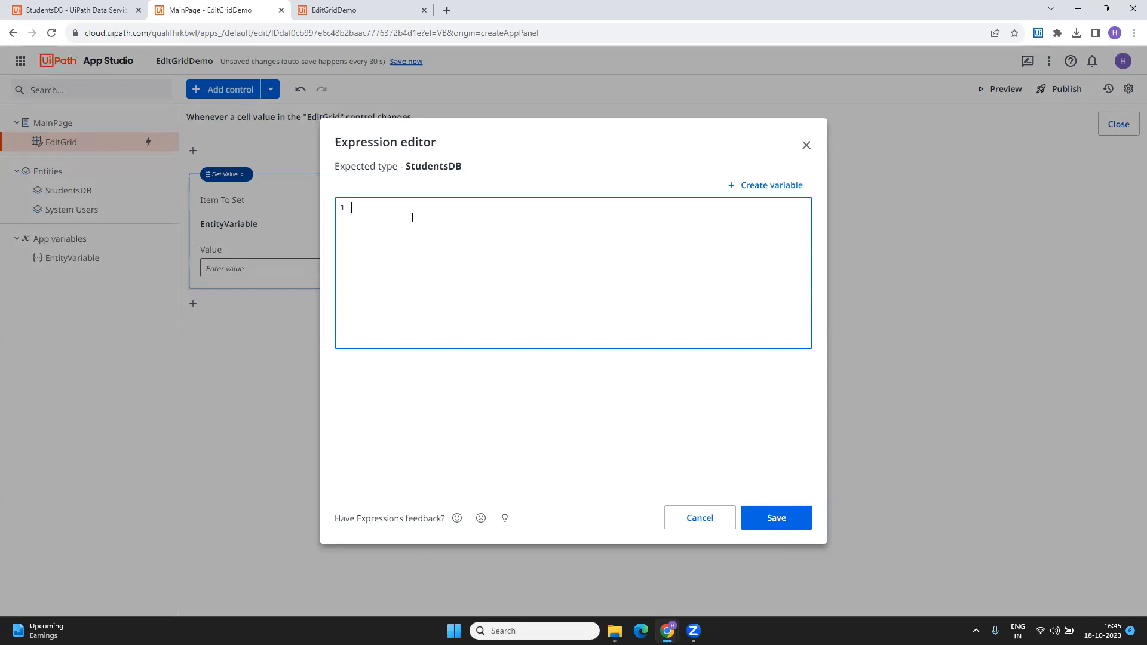
text(meaon)
key(BackSpace)
key(BackSpace)
key(BackSpace)
key(BackSpace)
text(ainPage.EditGrid.)
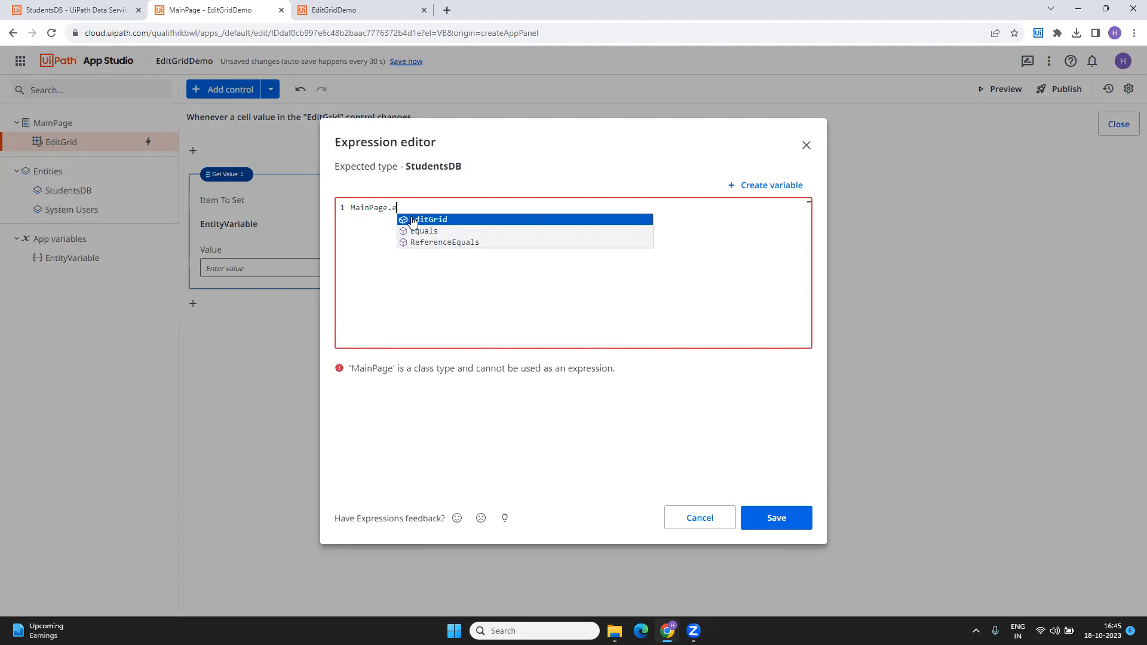
text(se)
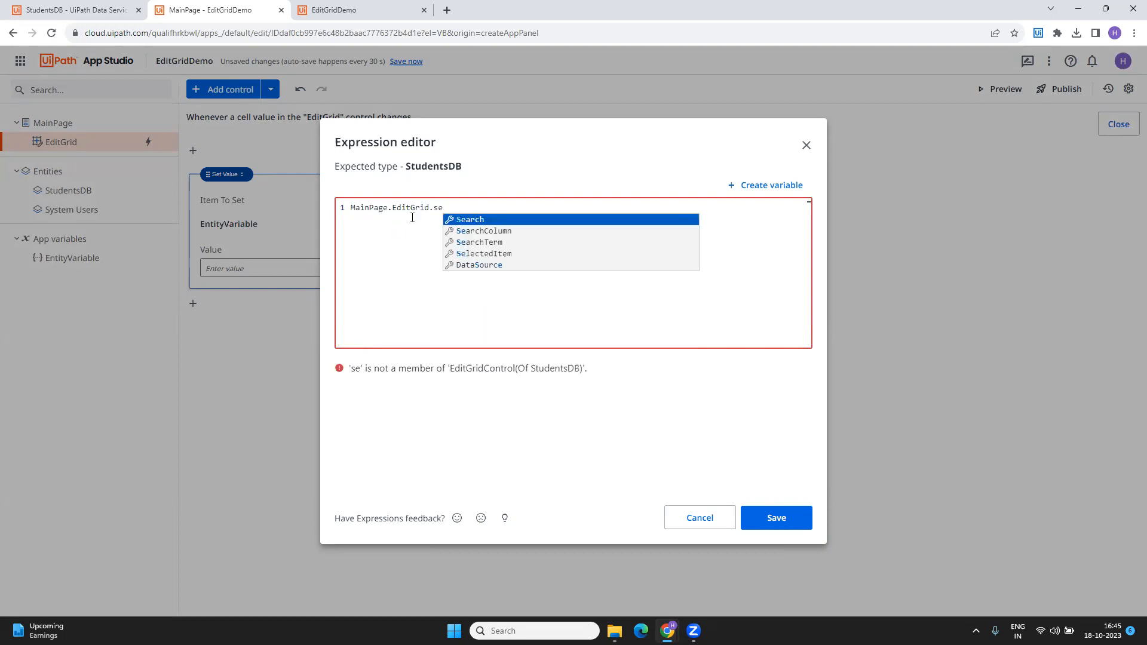
key(Down)
key(Down)
key(Down)
key(Return)
text(.)
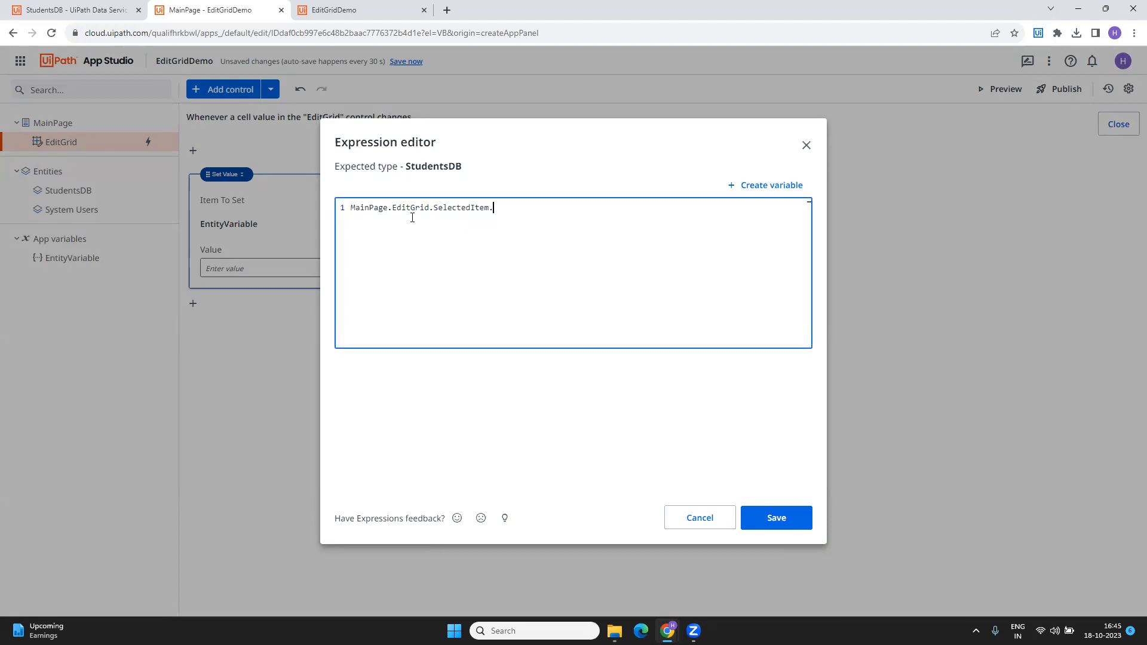
text(Id)
key(Return)
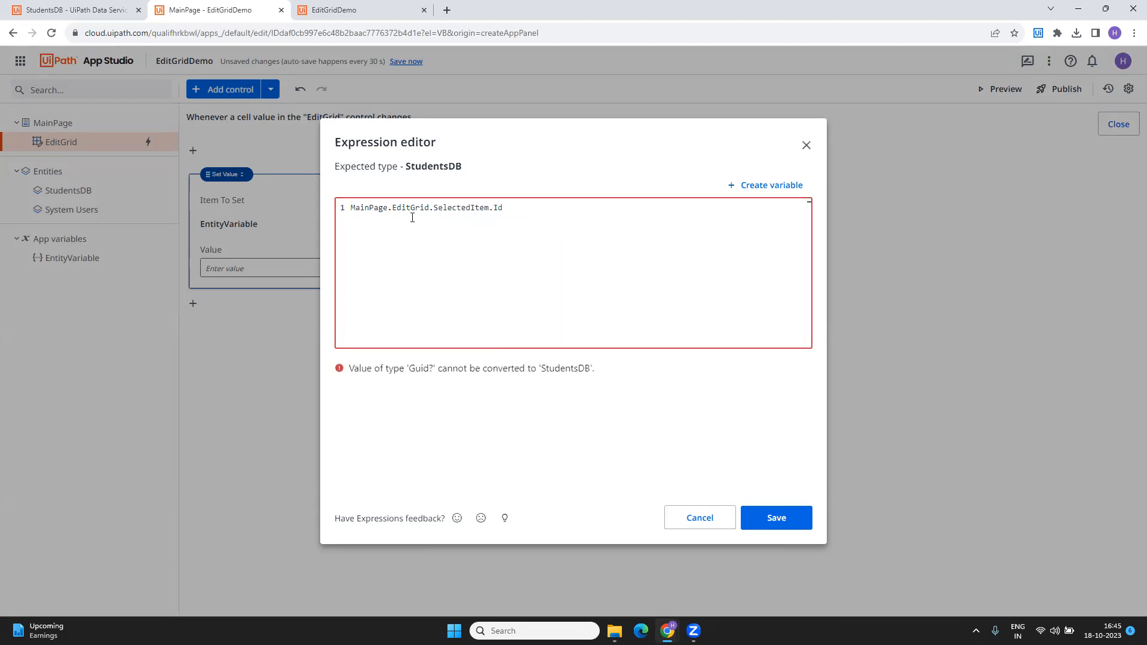
key(ctrl+a)
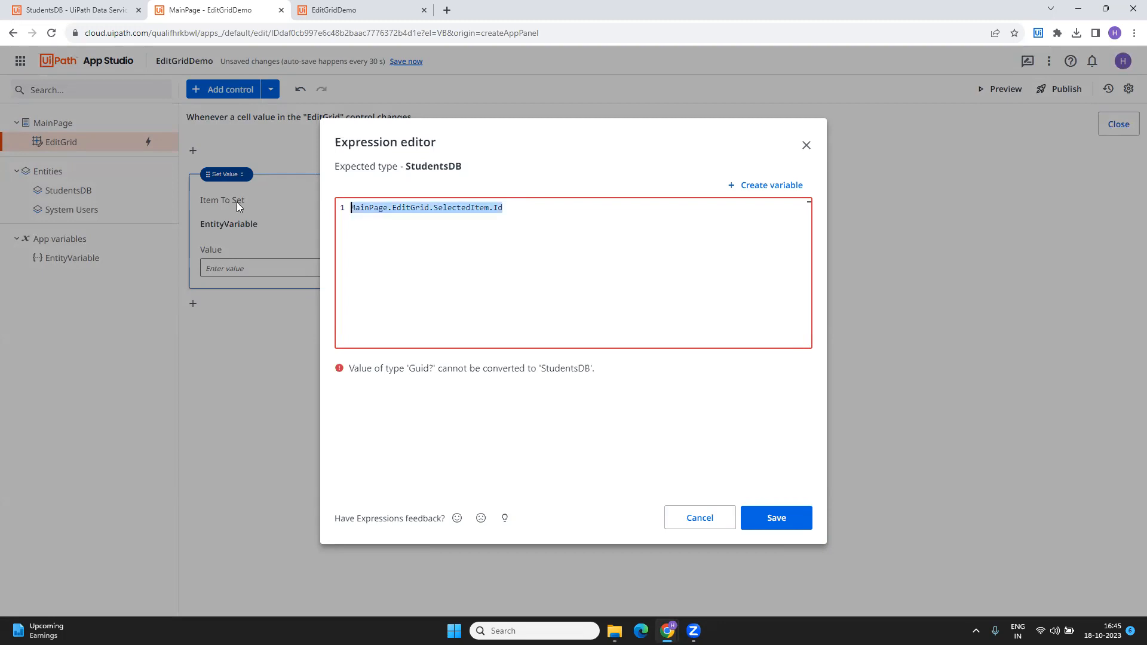
click(545, 268)
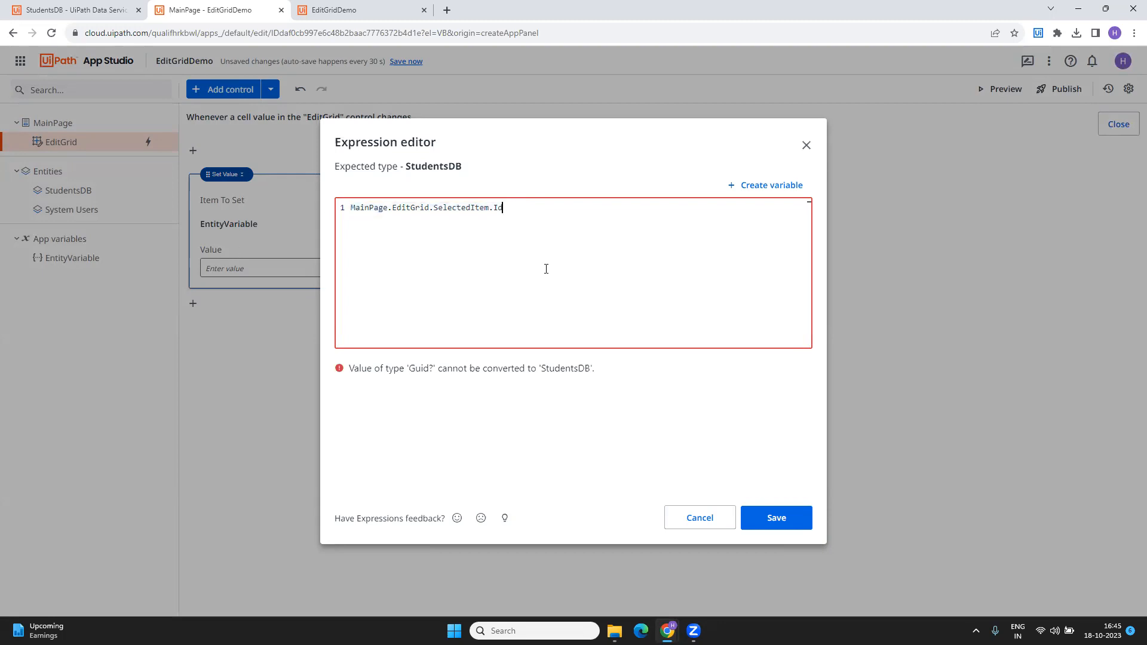
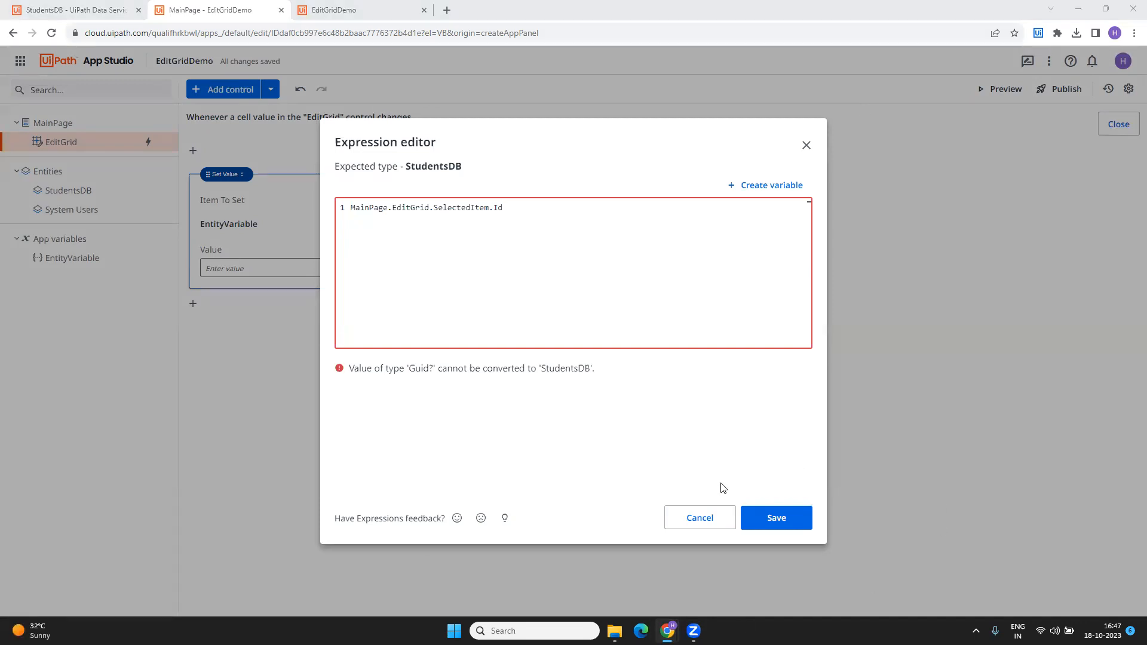
drag(352, 369, 773, 373)
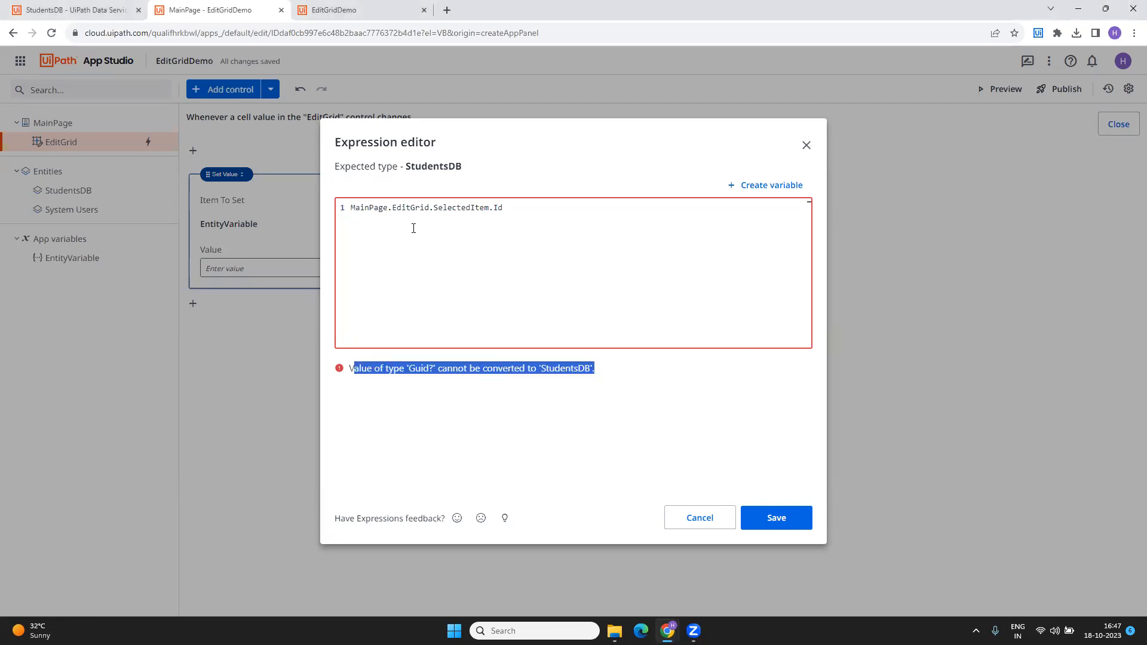
click(666, 519)
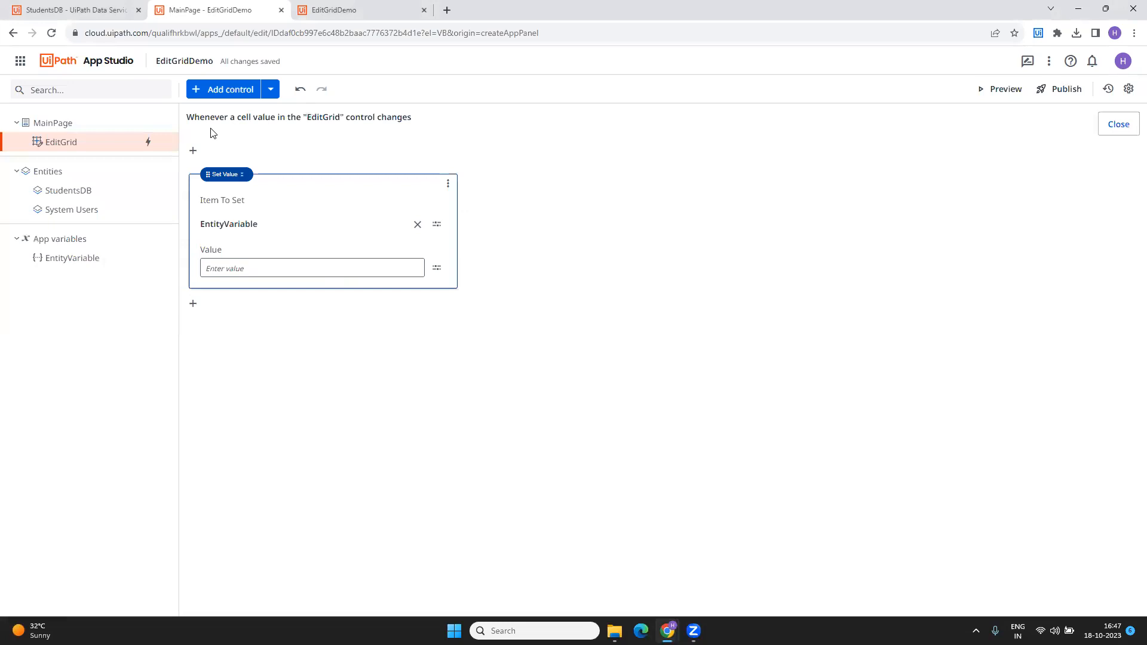
Delete the Set Value action from the Edit Grid's Row modified rule and return to the page design.
click(1114, 126)
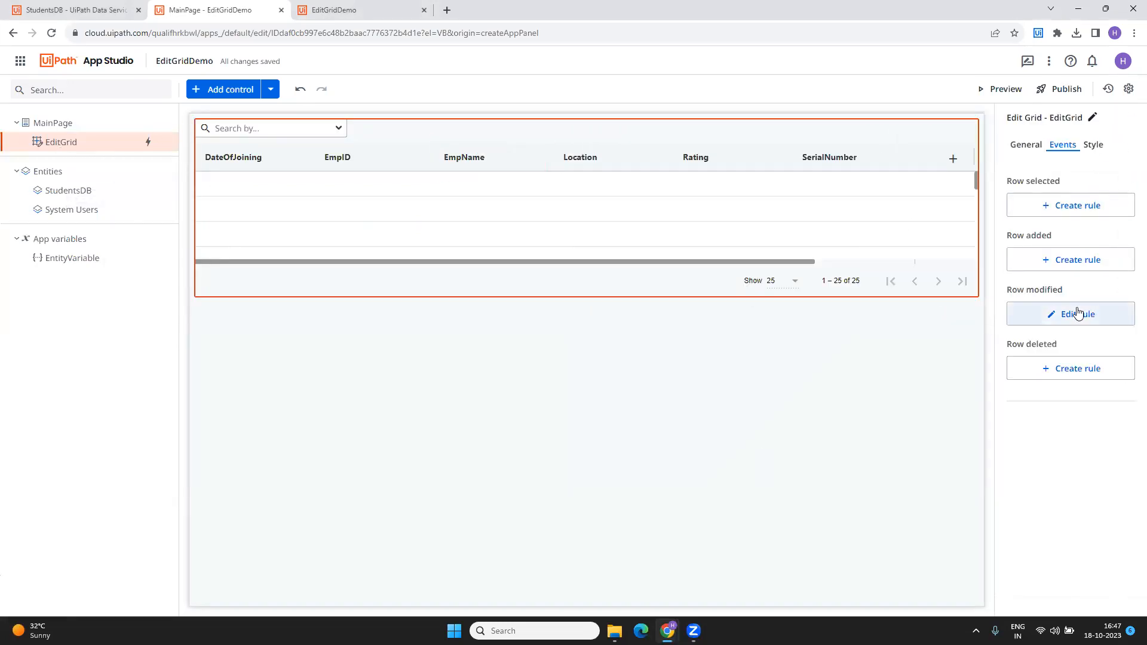
click(1072, 315)
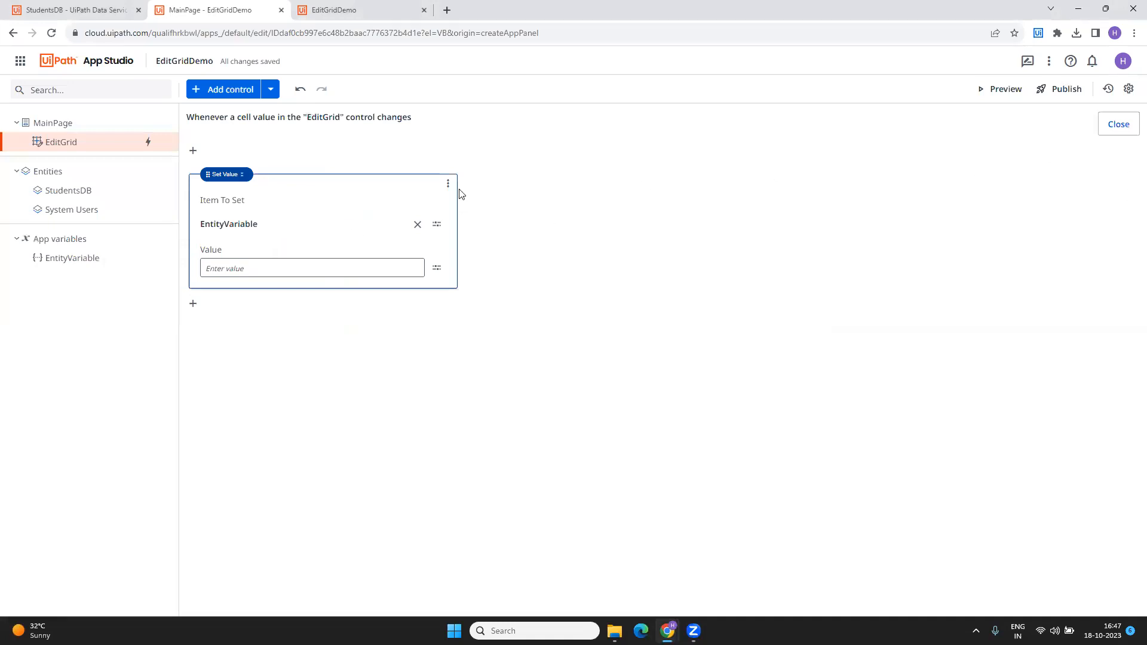
click(447, 184)
click(471, 220)
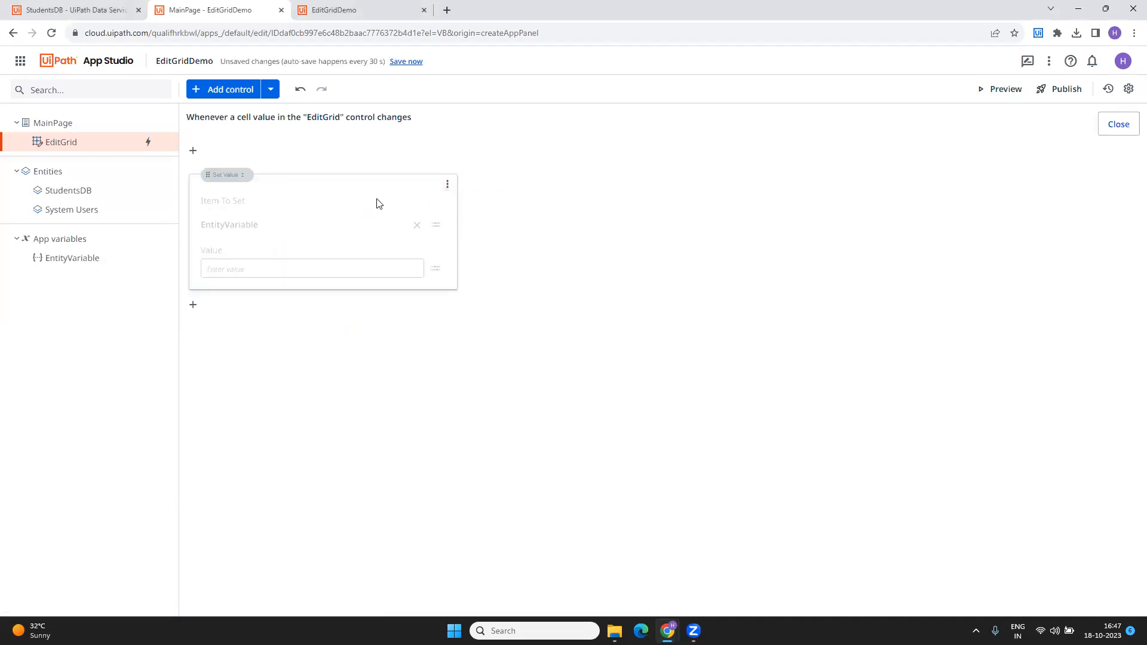
click(447, 184)
click(465, 224)
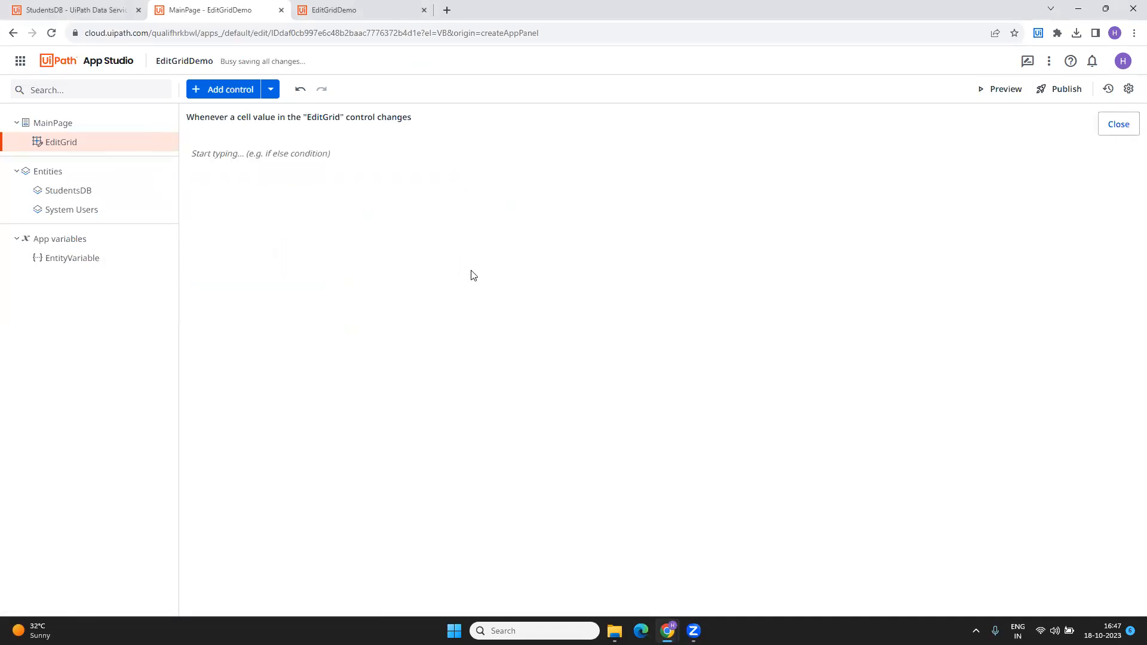
click(1116, 124)
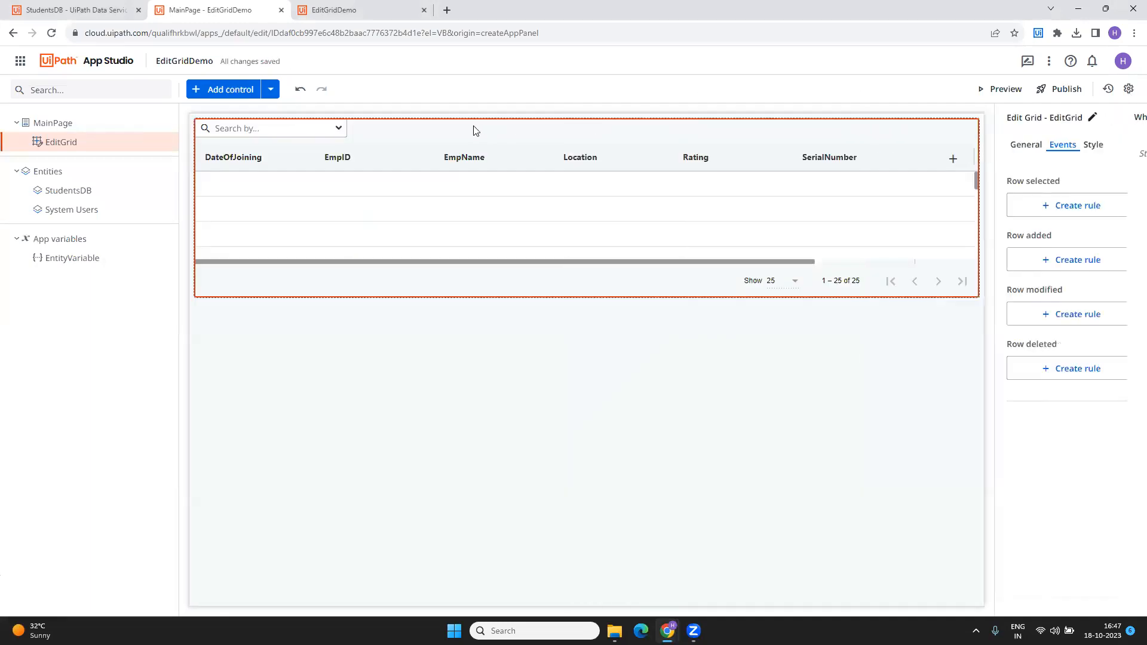
Create a Row selected rule for the Edit Grid with a Set Value action whose item to set is EntityVariable.
click(1044, 205)
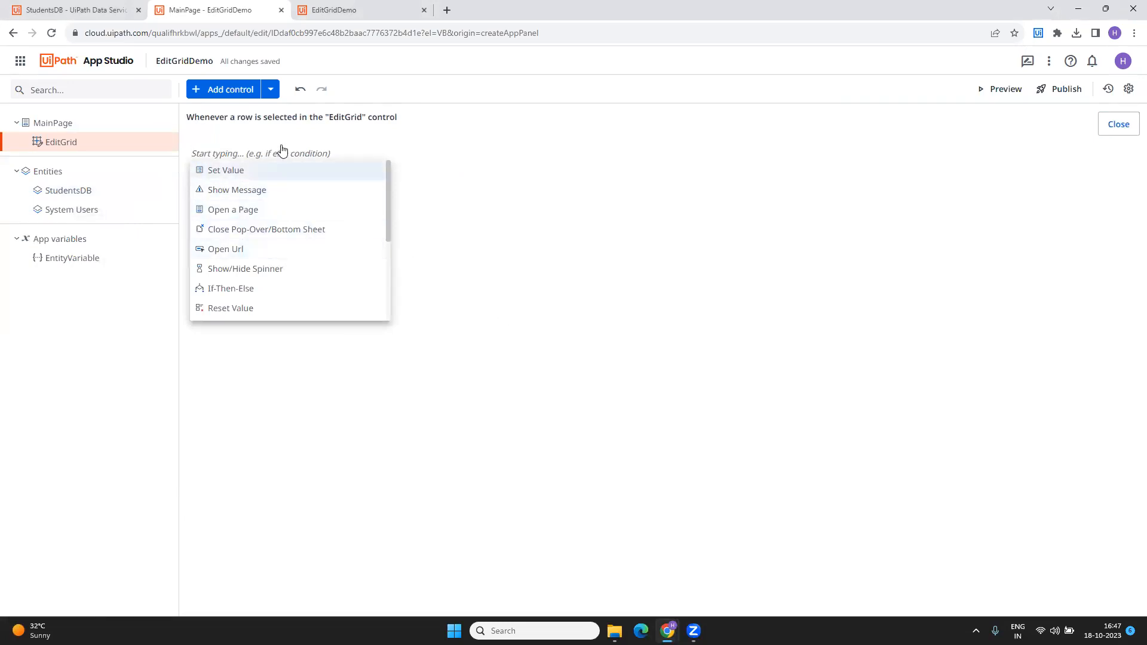
click(213, 171)
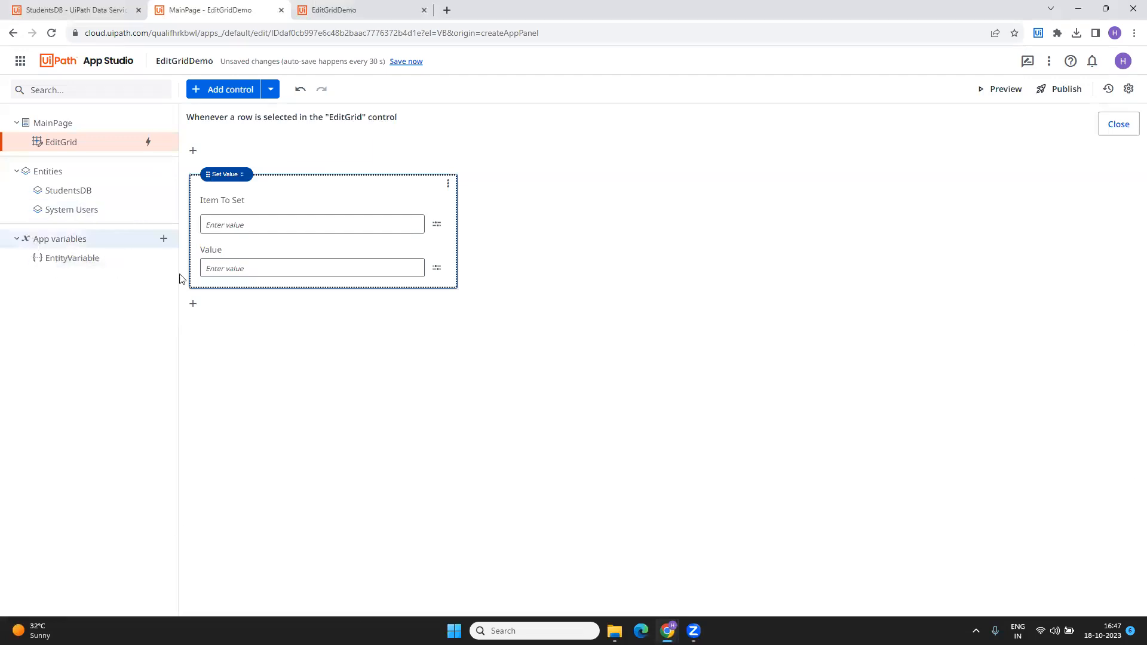
click(437, 224)
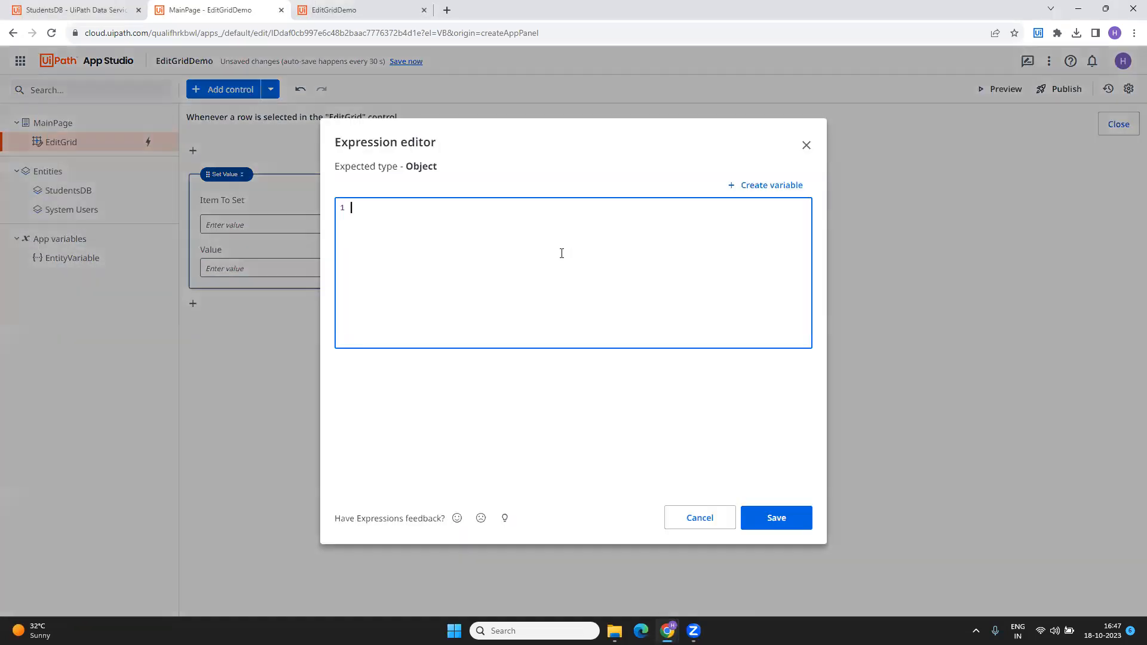
text(enti)
key(Down)
key(Down)
key(Down)
key(Return)
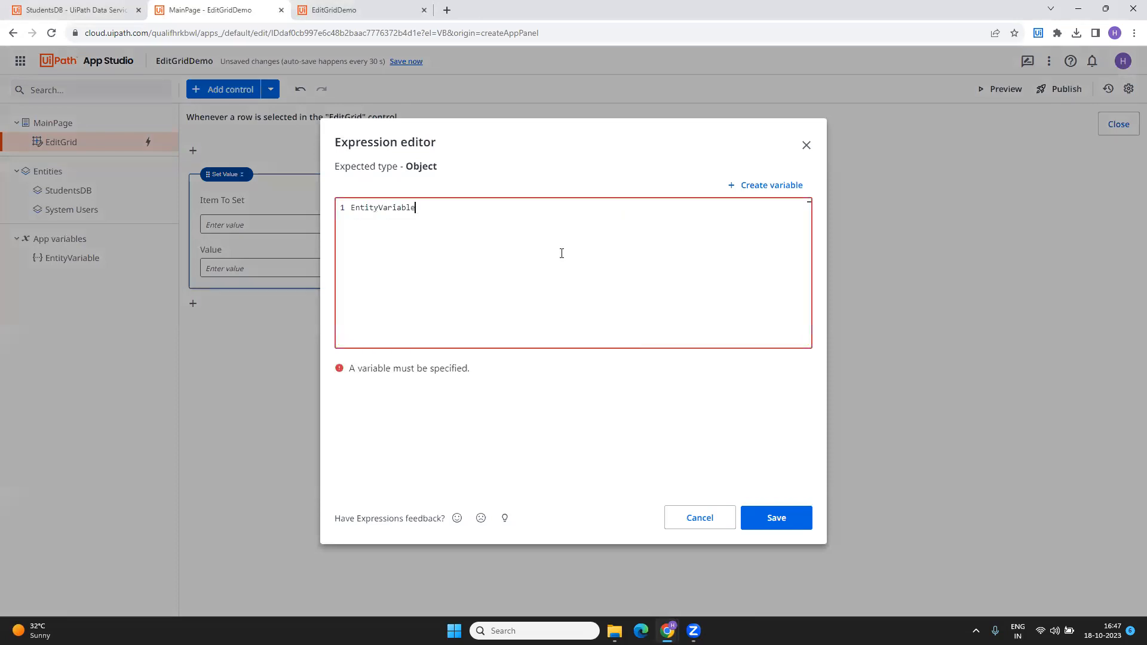
click(795, 523)
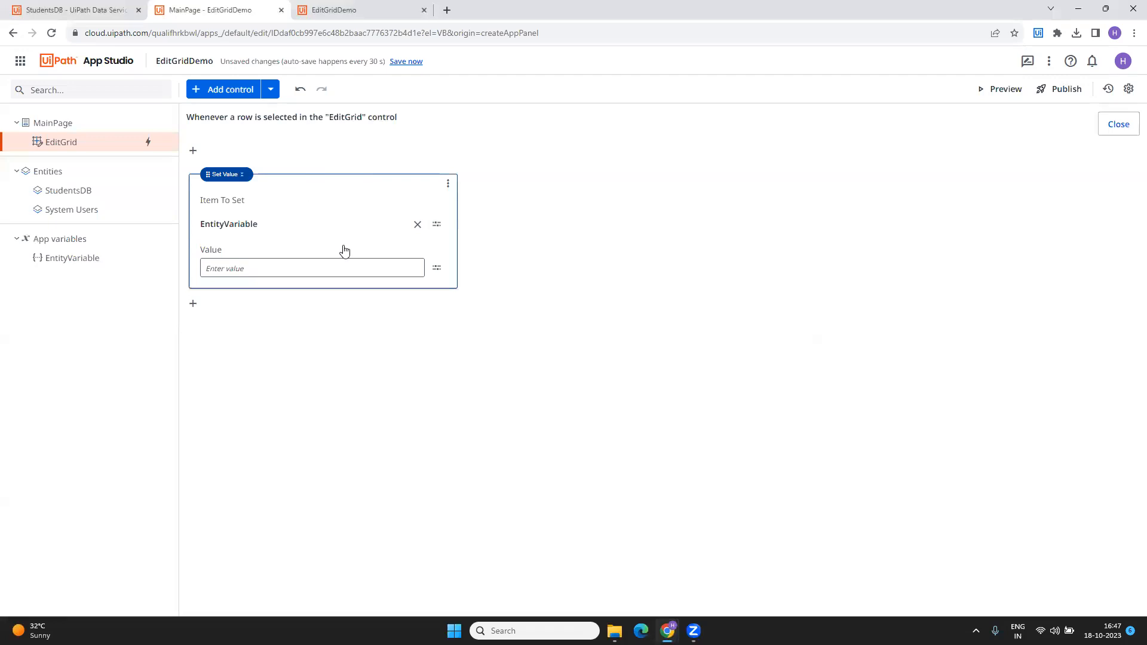
Set the Row selected rule's value to the expression MainPage.EditGrid.SelectedItem and close the rule.
click(436, 268)
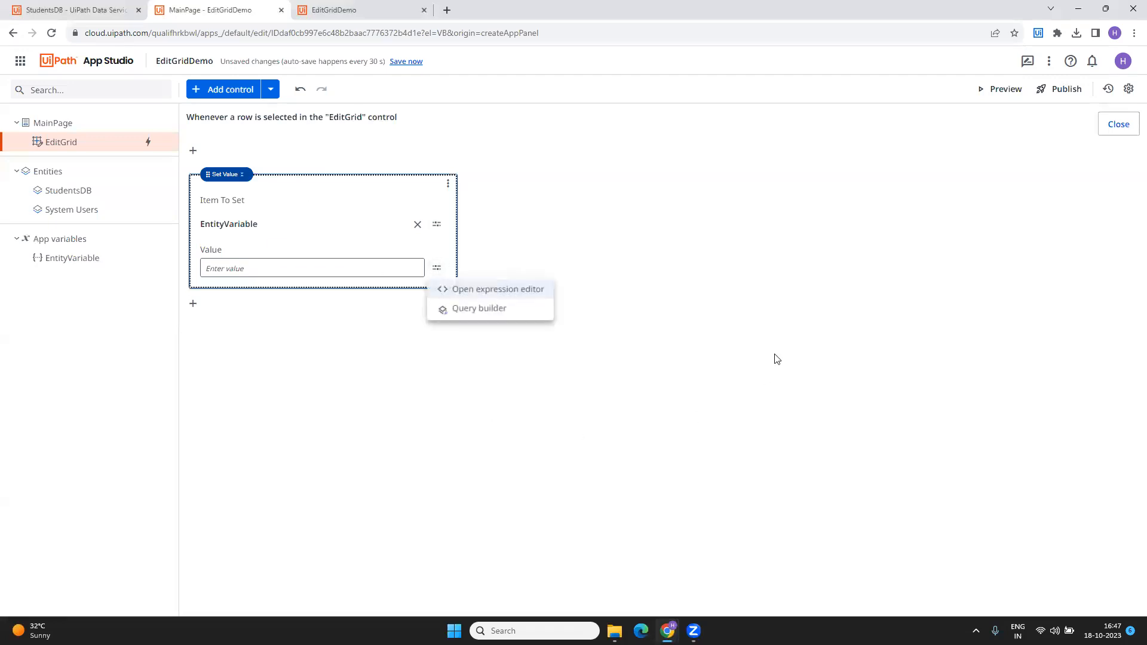
click(482, 290)
text(m)
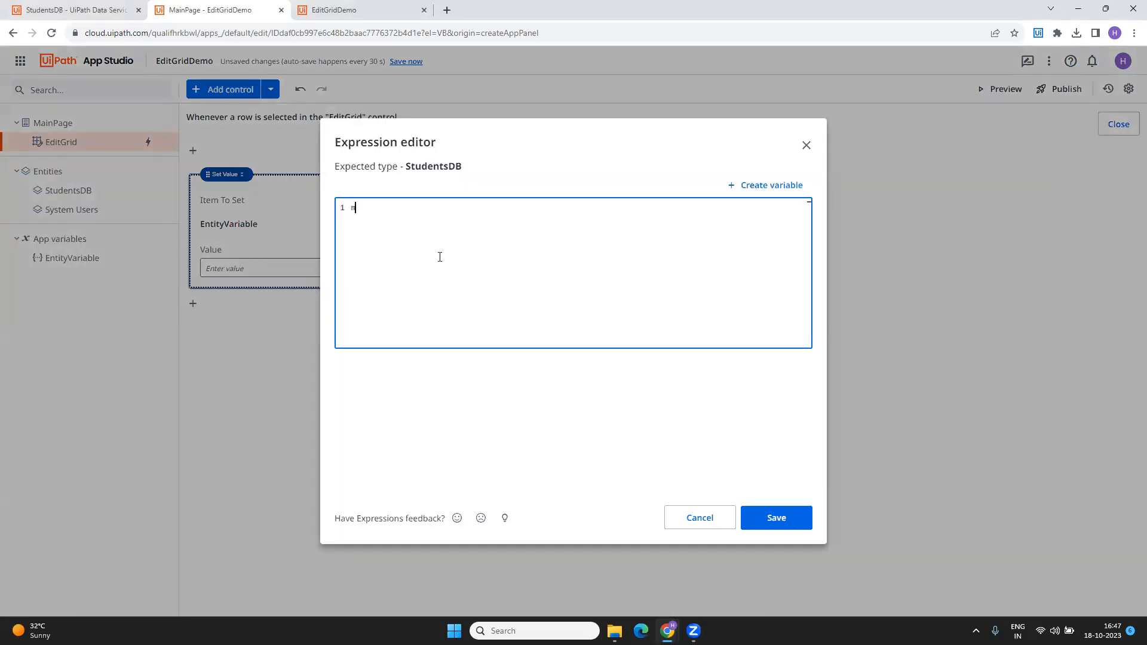
text(ain)
key(Return)
text(.ed)
key(Return)
text(.EditGrid.)
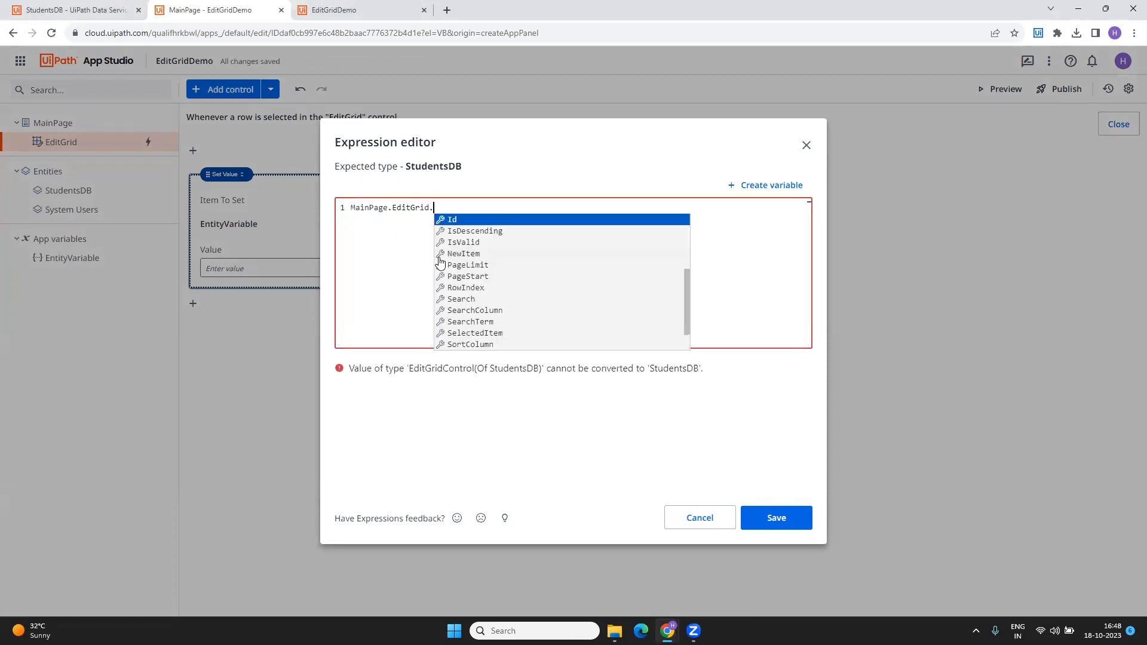
text(SelectedItem)
key(Return)
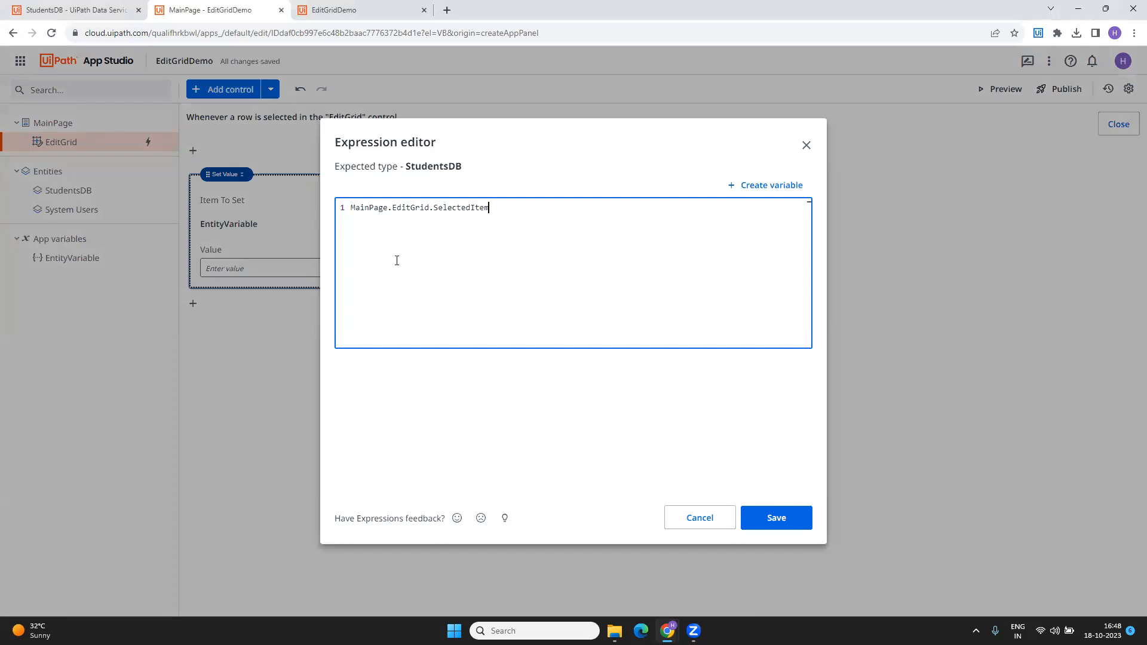
click(756, 519)
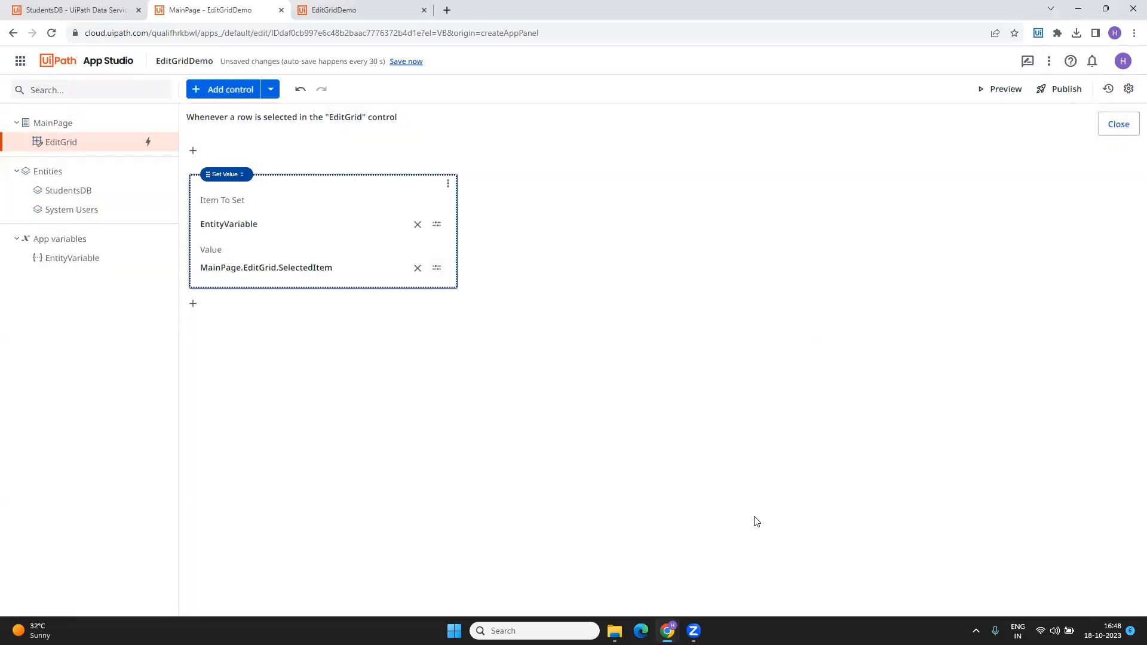
click(1123, 124)
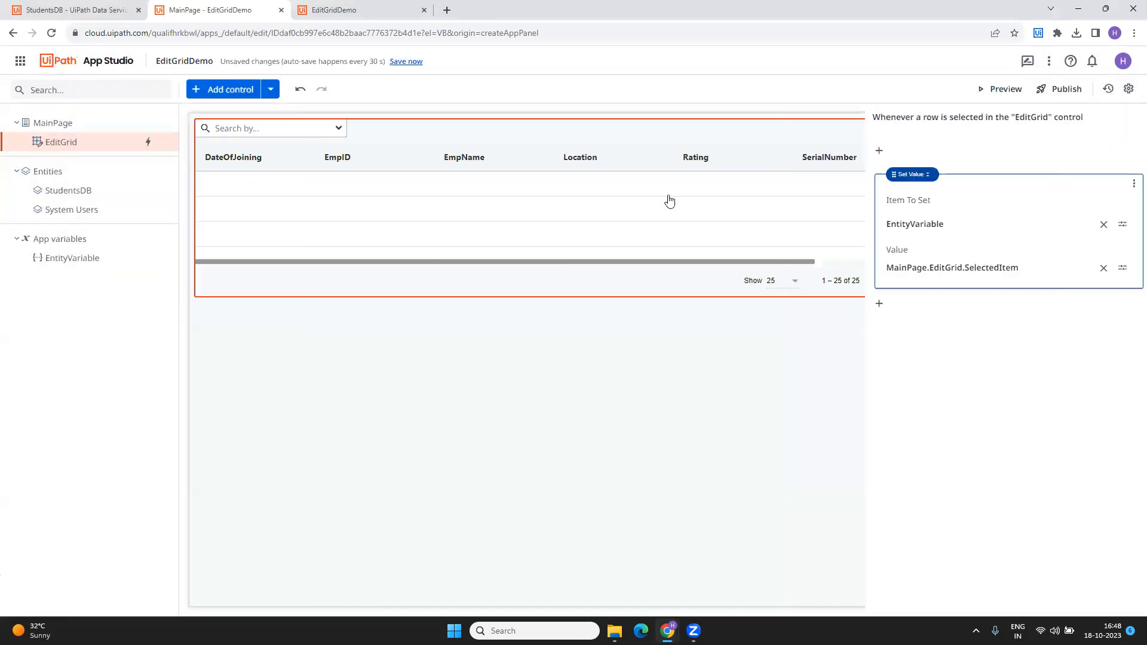
Create a Row modified rule for the Edit Grid with an Update Entity Record action targeting the StudentsDB entity.
click(300, 7)
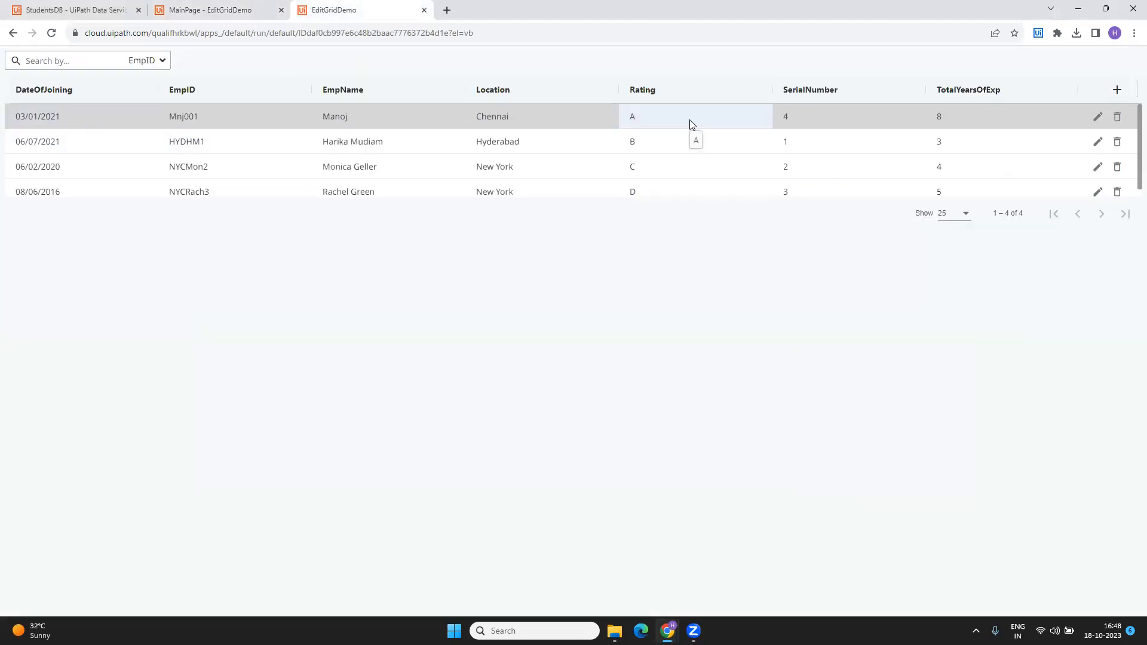
click(219, 6)
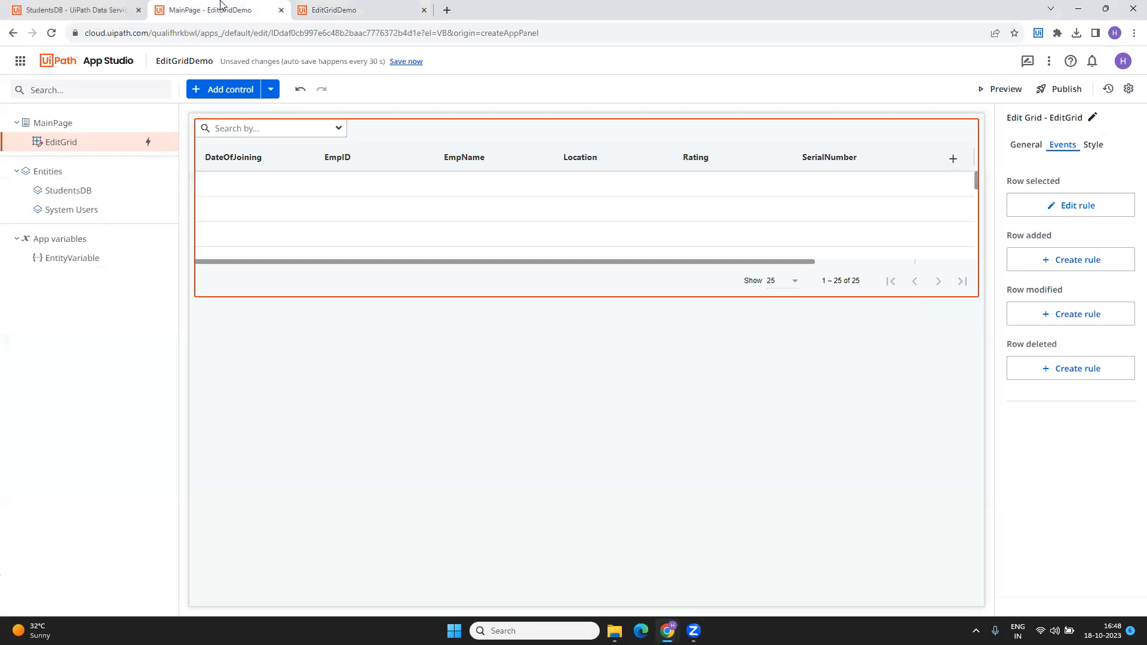
click(1037, 315)
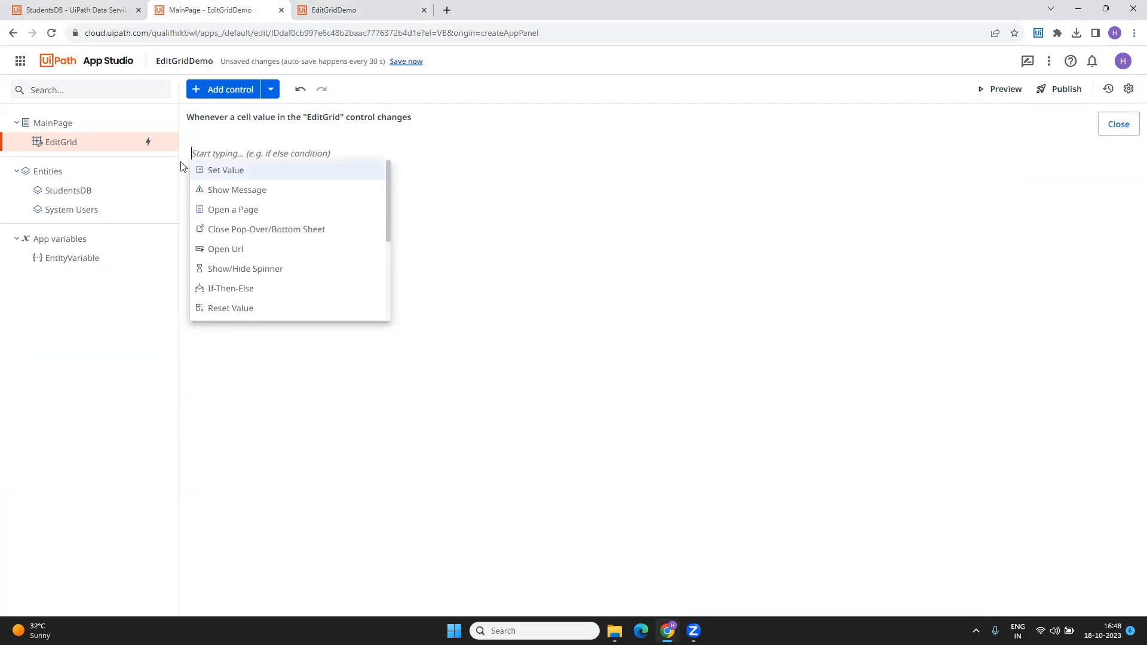
text(upd)
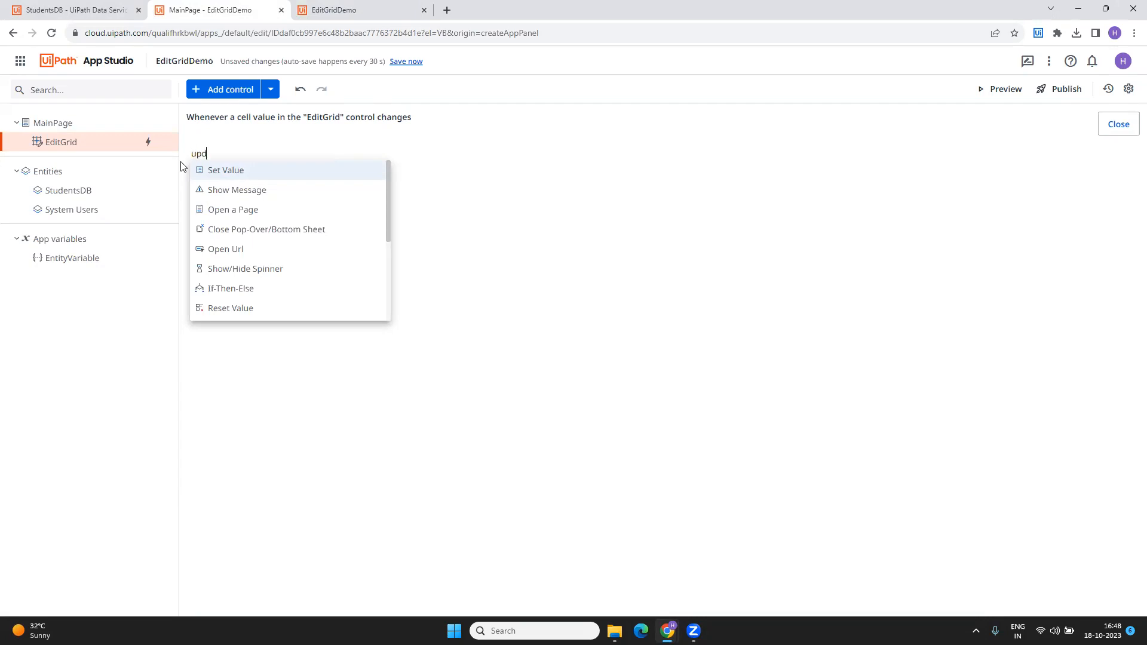
text(a)
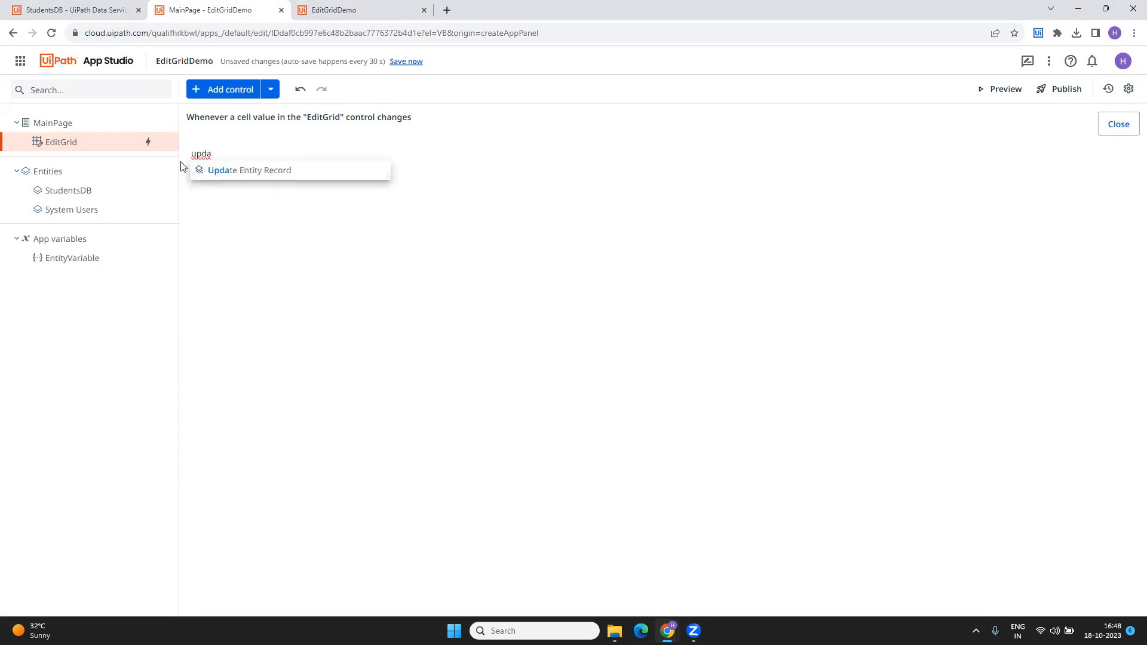
click(239, 171)
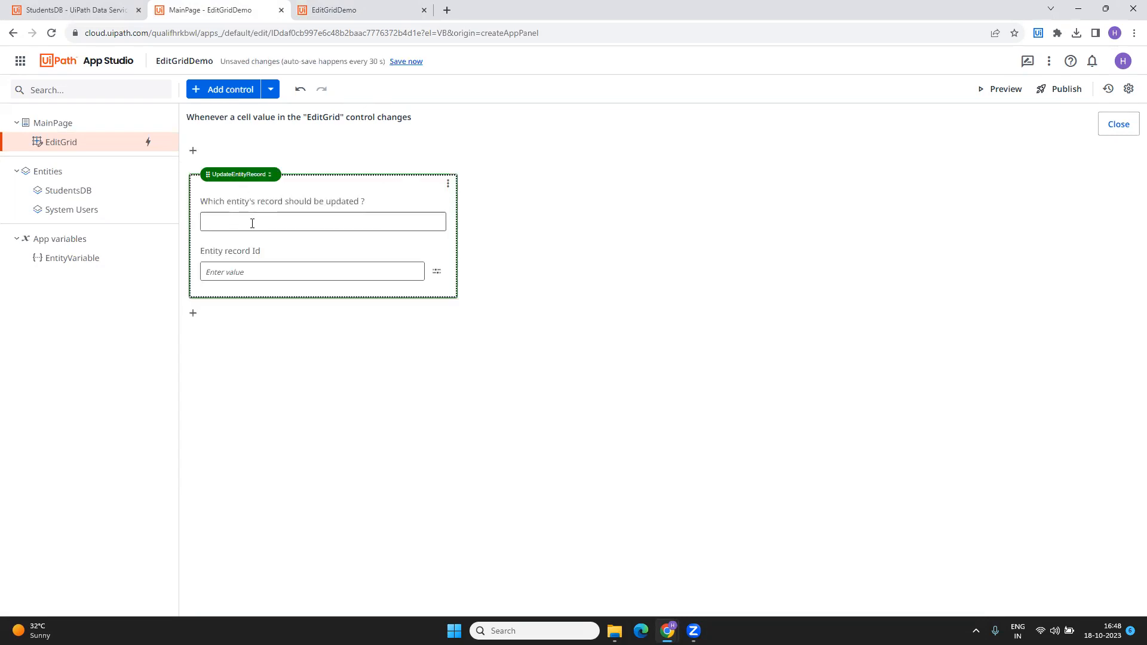
click(254, 221)
double_click(521, 204)
Set the update action's entity record Id to the expression MainPage.EditGrid.SelectedItem.Id.
click(287, 271)
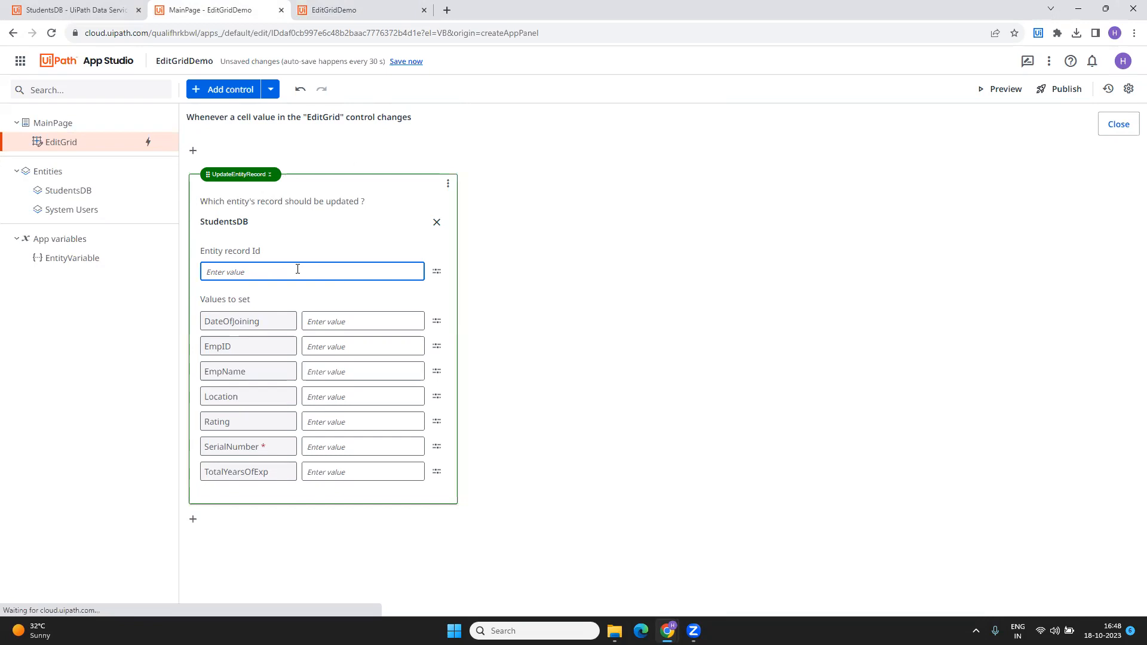
text(main)
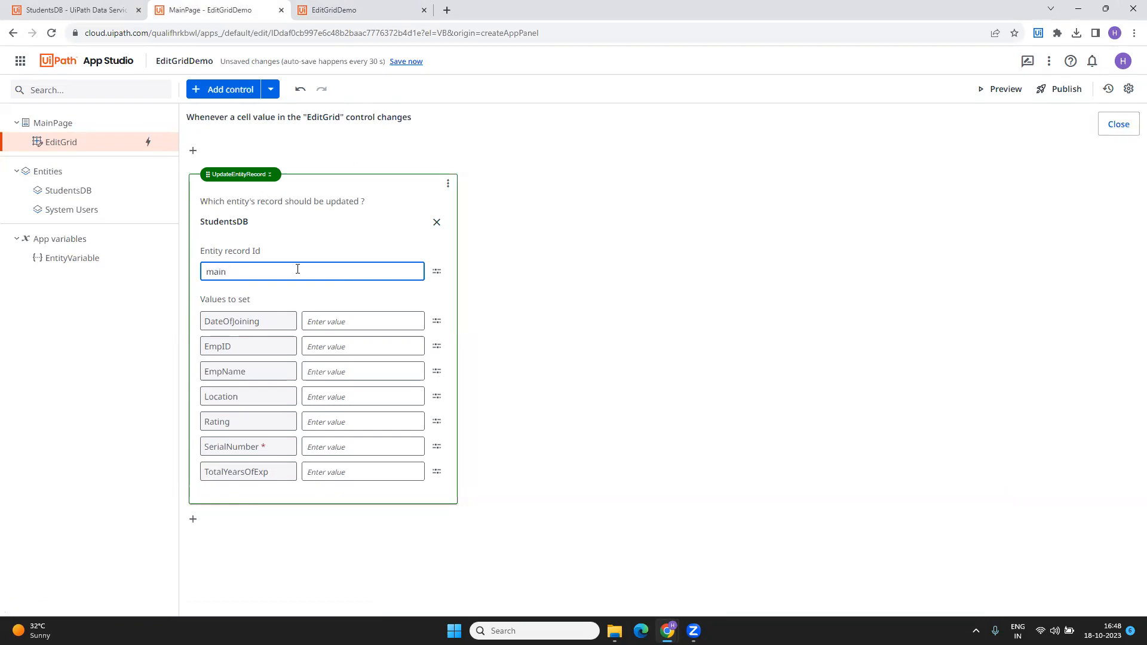
click(436, 272)
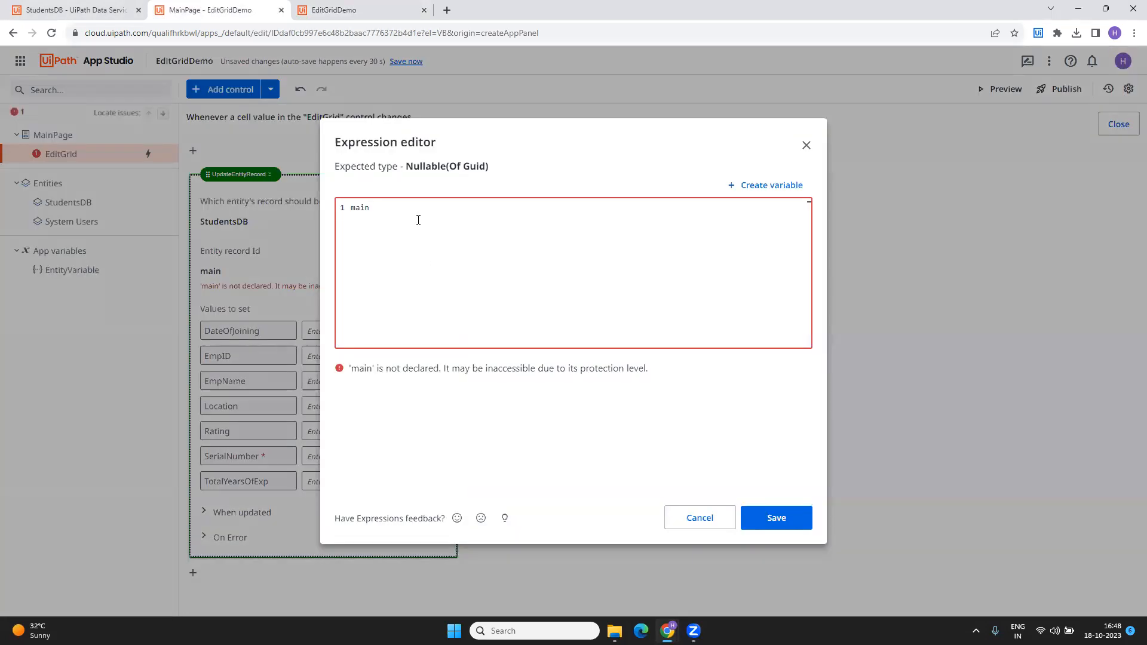
key(ctrl+space)
key(Return)
text(.se)
key(Return)
text(.se)
key(Return)
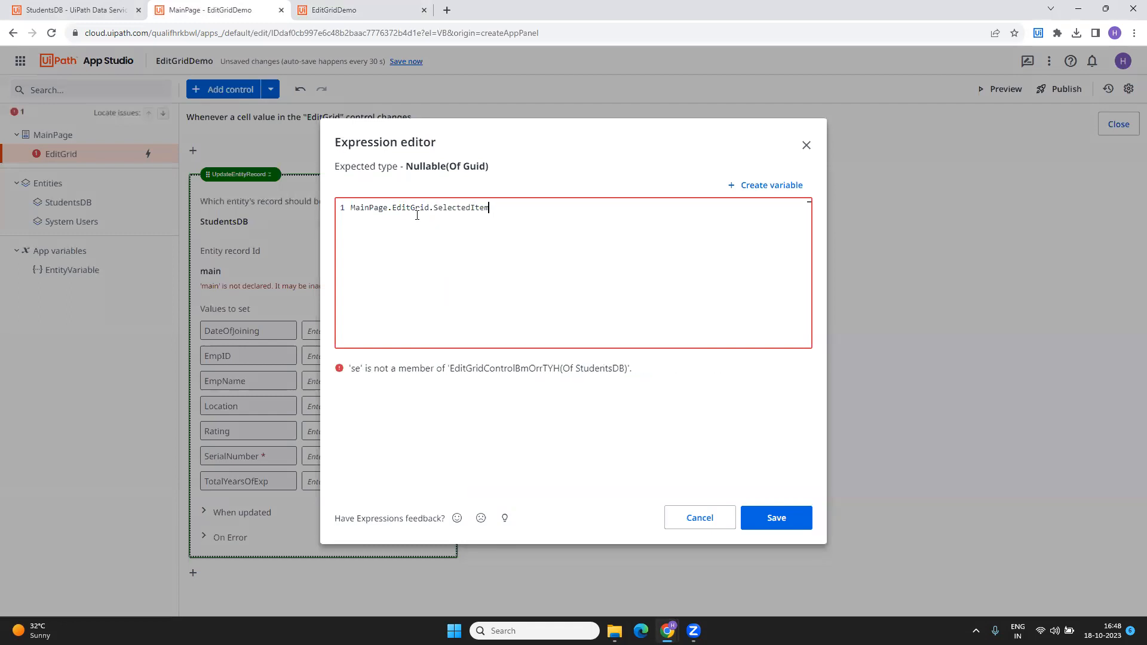
text(.i)
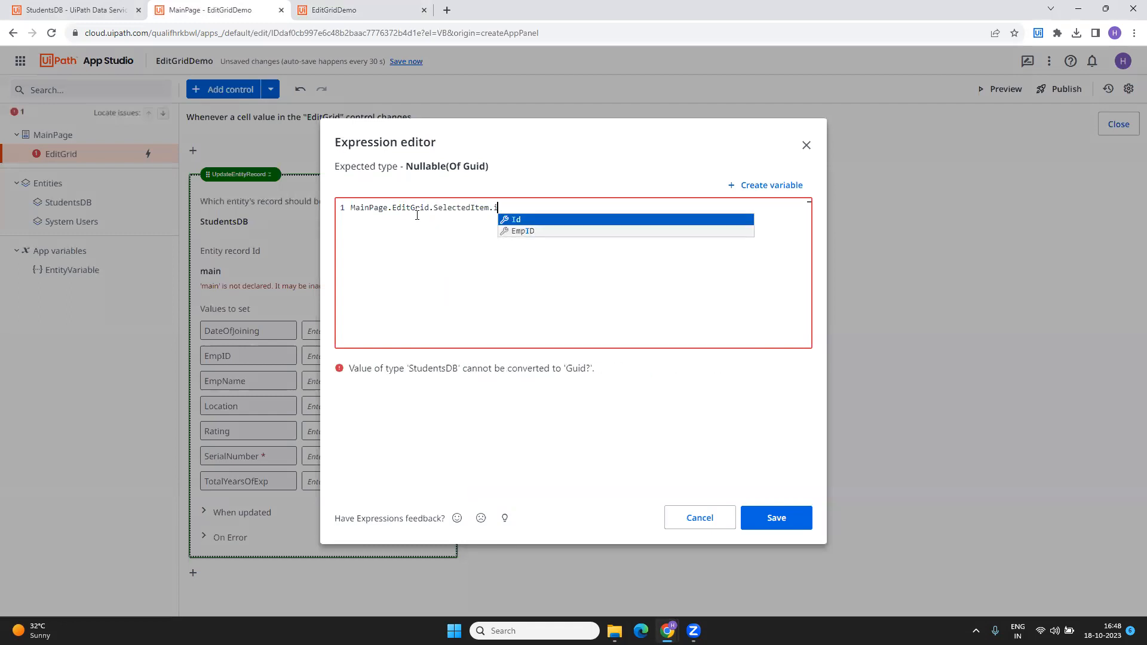
key(Return)
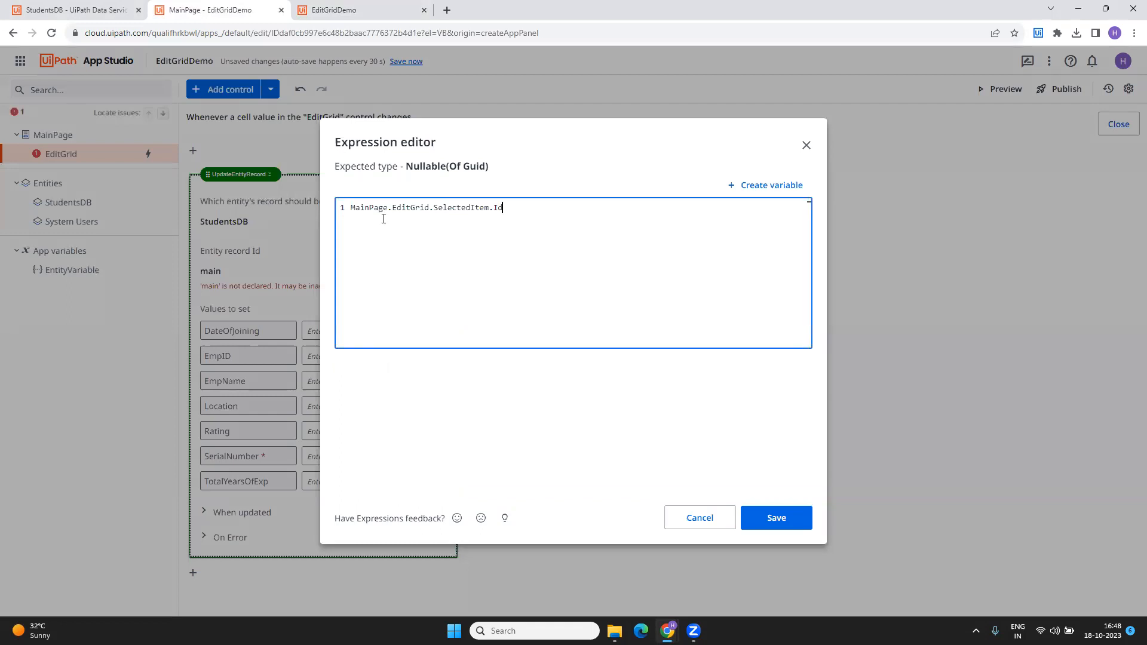
click(764, 508)
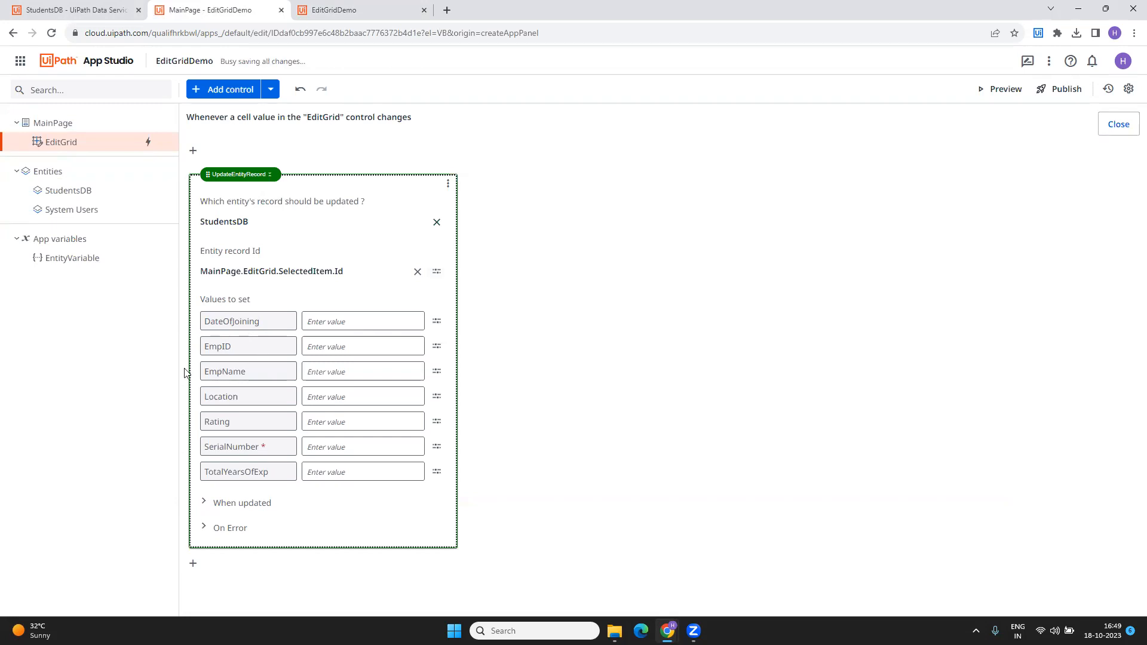
Set the DateOfJoining value to MainPage.EditGrid.SelectedItem.DateOfJoining and copy the expression for reuse.
click(389, 322)
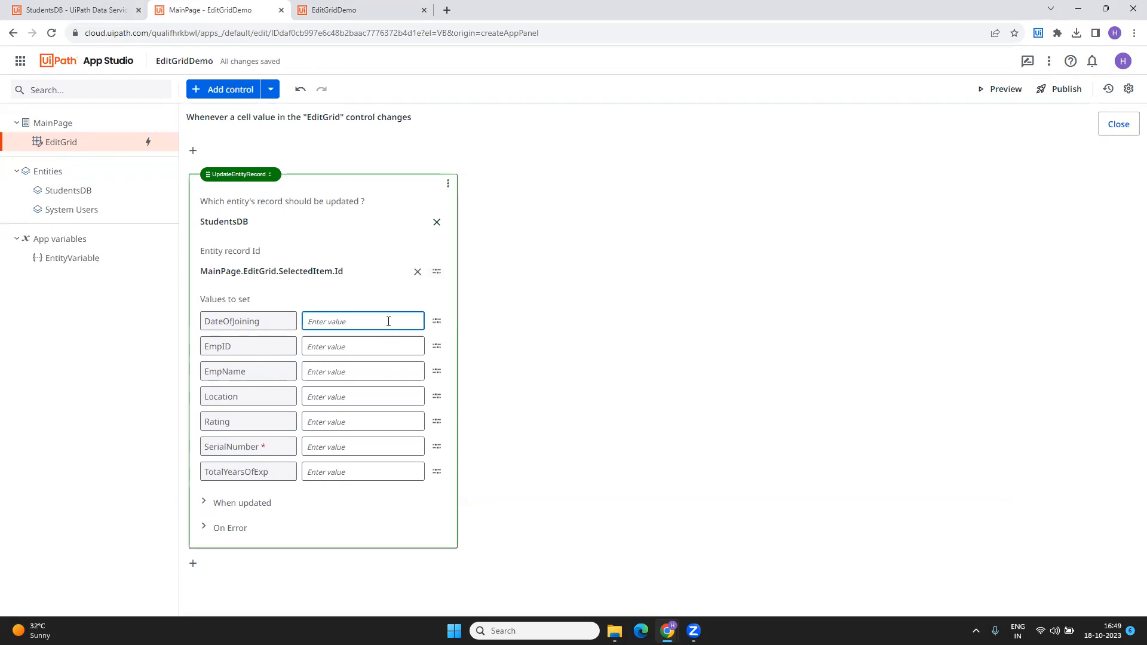
click(437, 321)
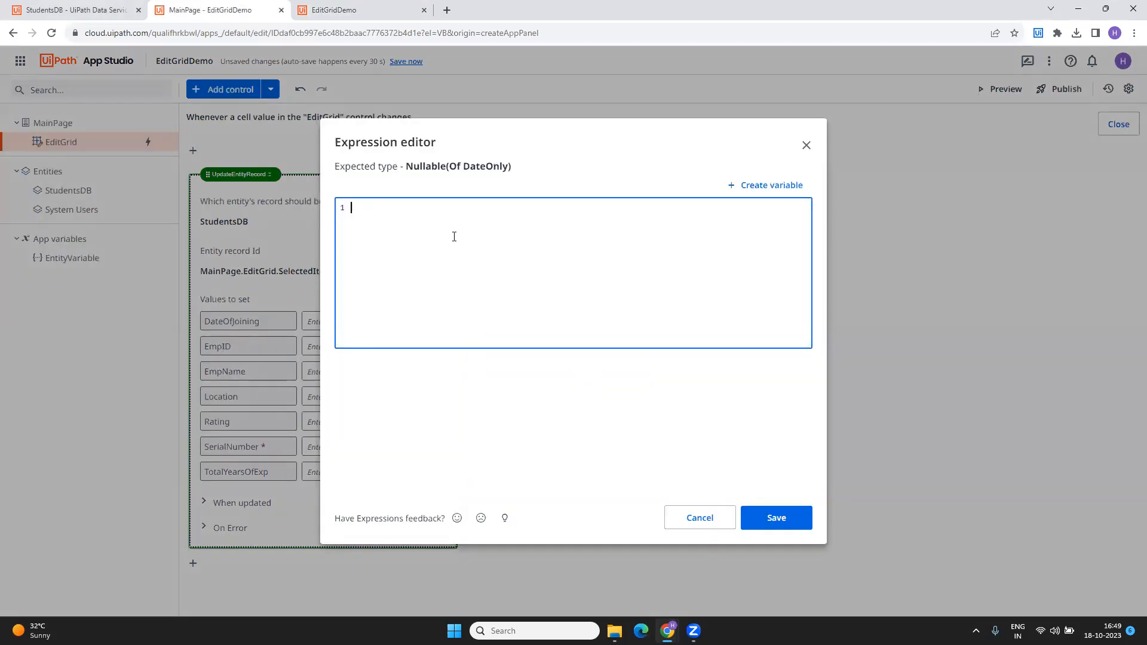
text(main)
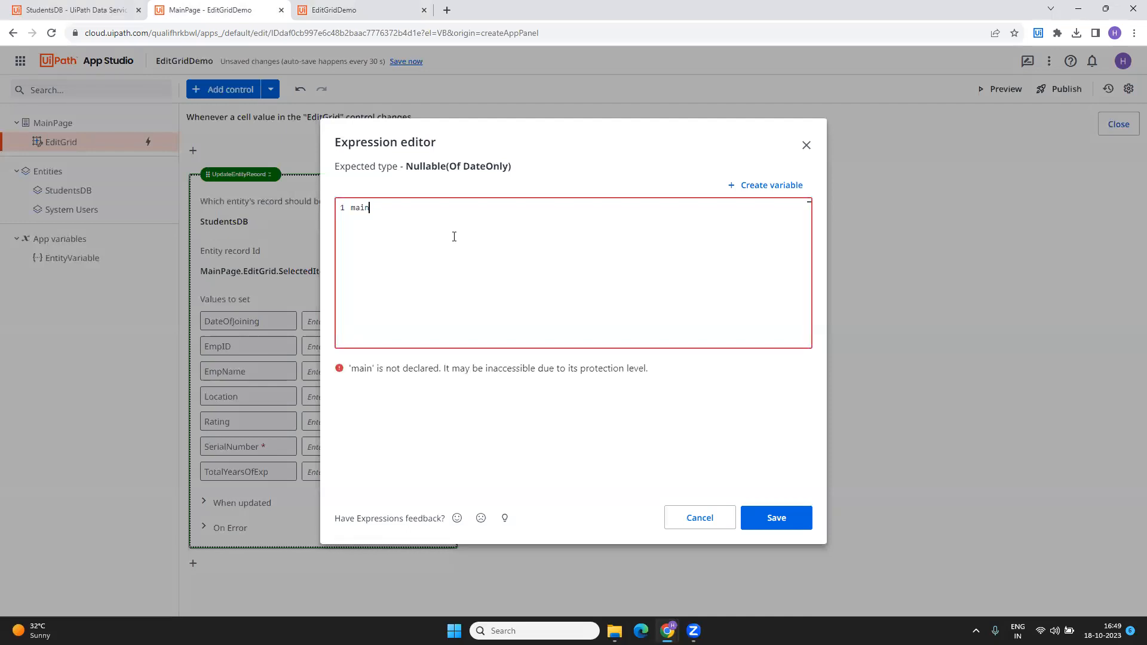
key(Tab)
text(.)
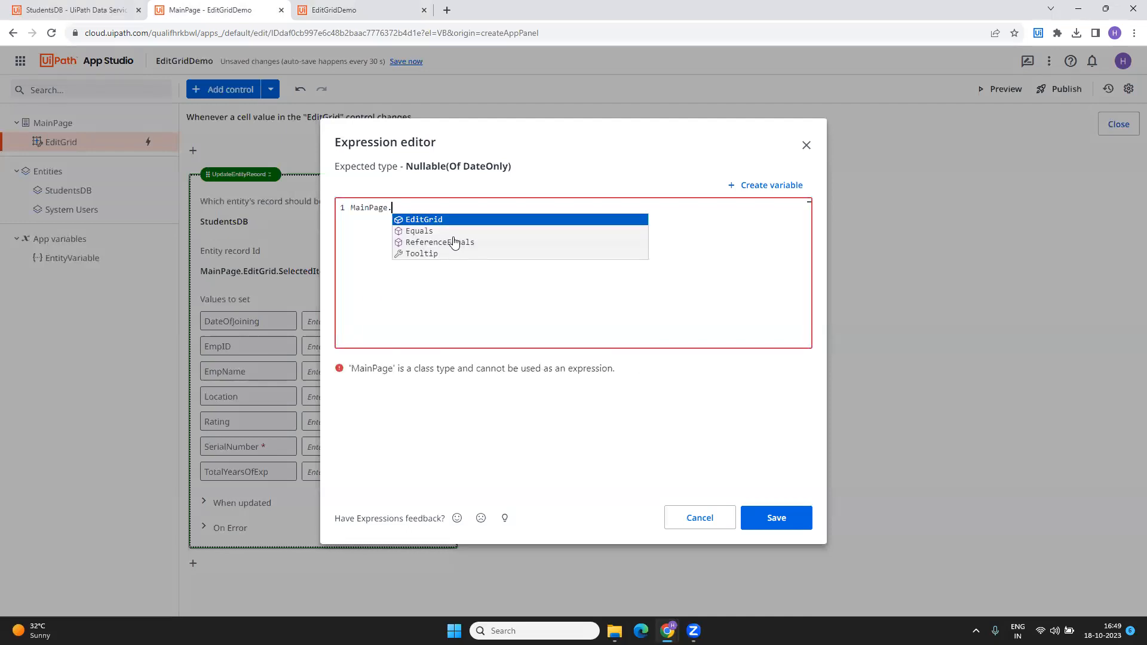
key(Tab)
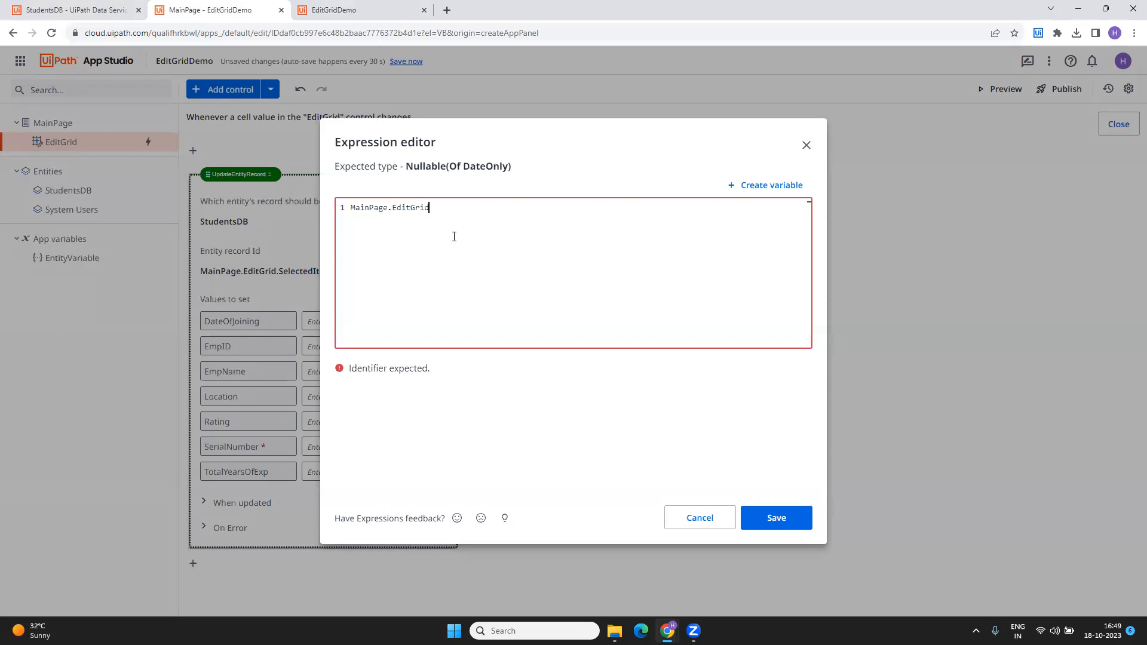
text(.se)
key(Tab)
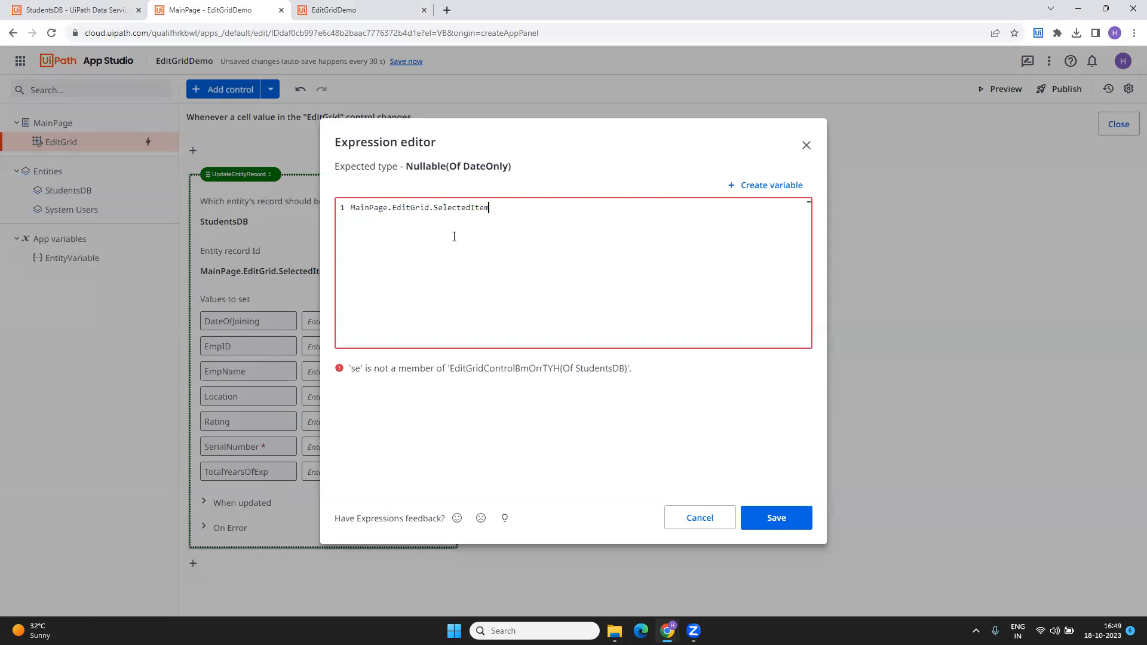
text(.d)
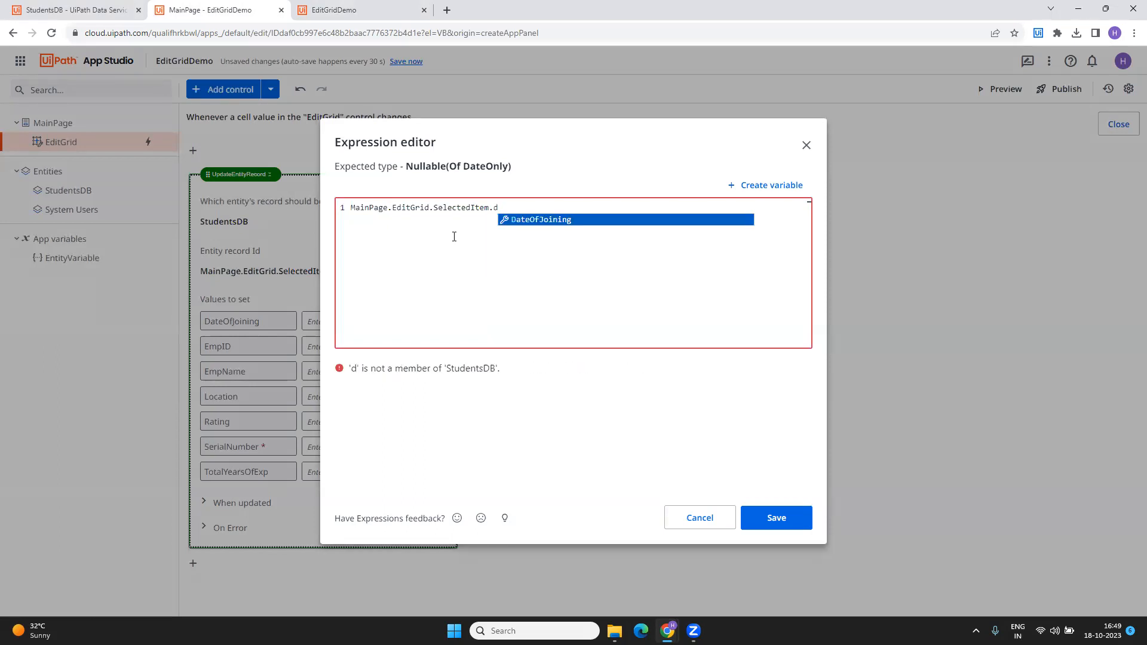
key(Tab)
key(ctrl+a)
key(ctrl+c)
click(776, 517)
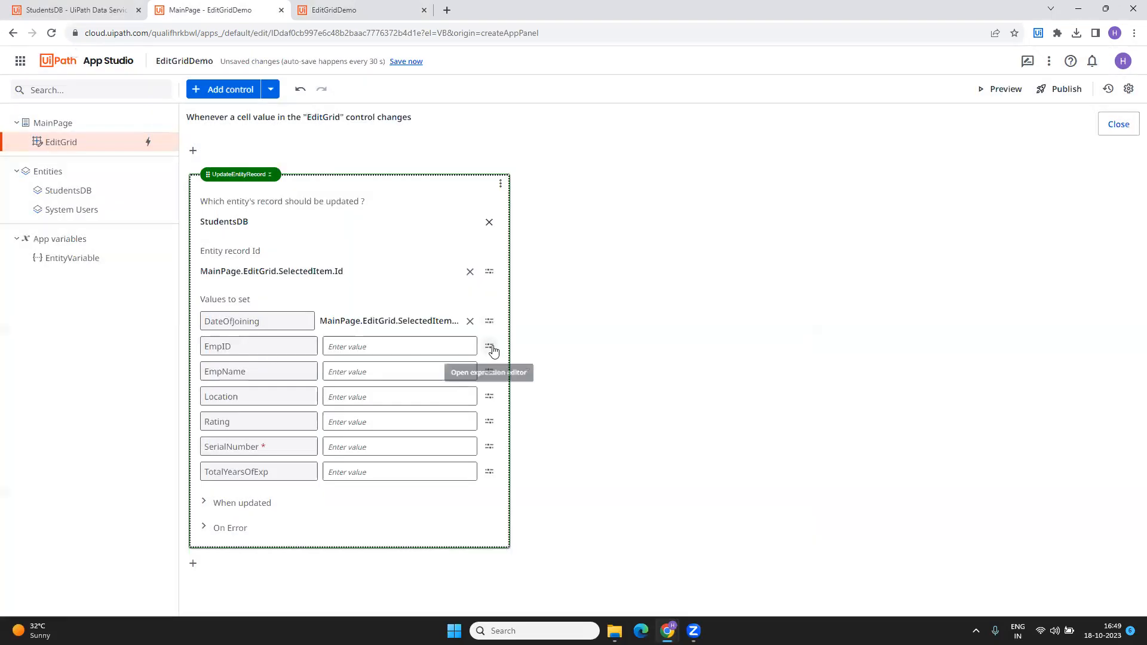
Set the EmpID value to the expression MainPage.EditGrid.SelectedItem.EmpID, reusing the copied expression.
click(493, 350)
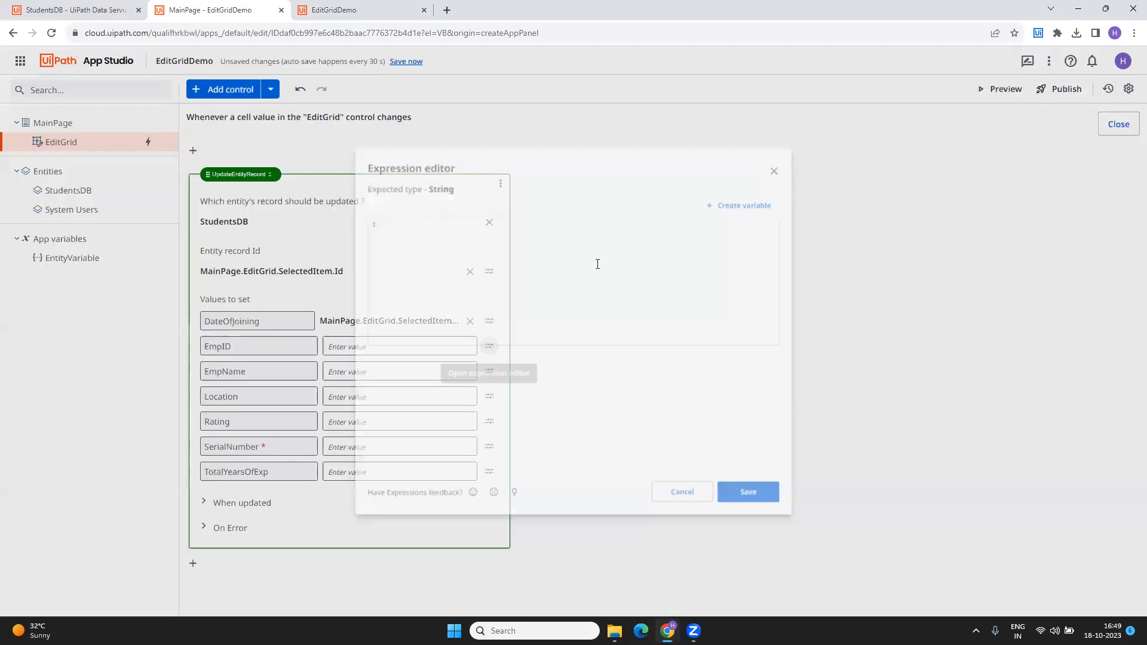
key(ctrl+v)
double_click(535, 207)
text(Emp)
key(Tab)
key(ctrl+a)
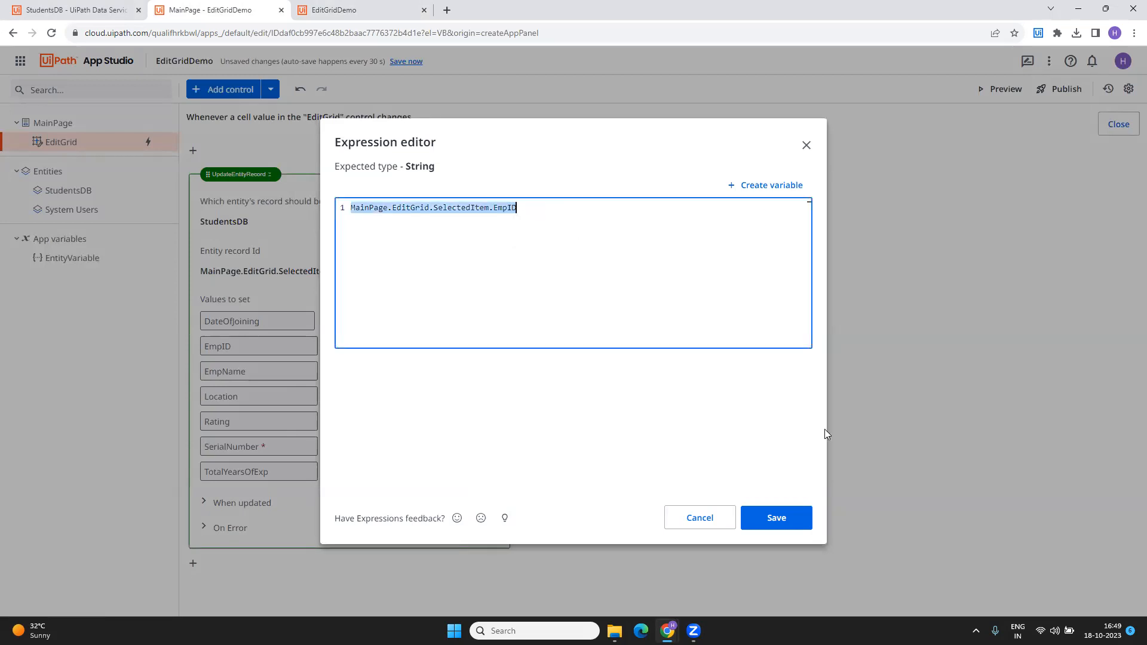
click(776, 517)
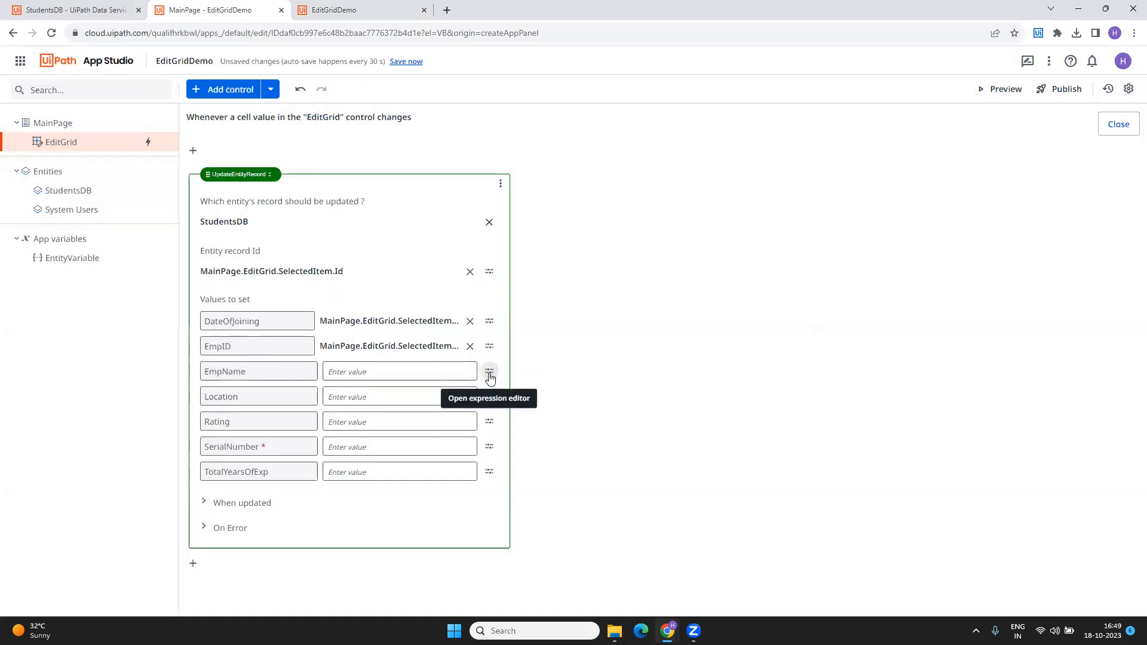
Set the EmpName value to the expression MainPage.EditGrid.SelectedItem.EmpName.
click(489, 374)
text(MainPage.EditGrid.SelectedItem.EmpID)
double_click(496, 209)
text(en)
key(Tab)
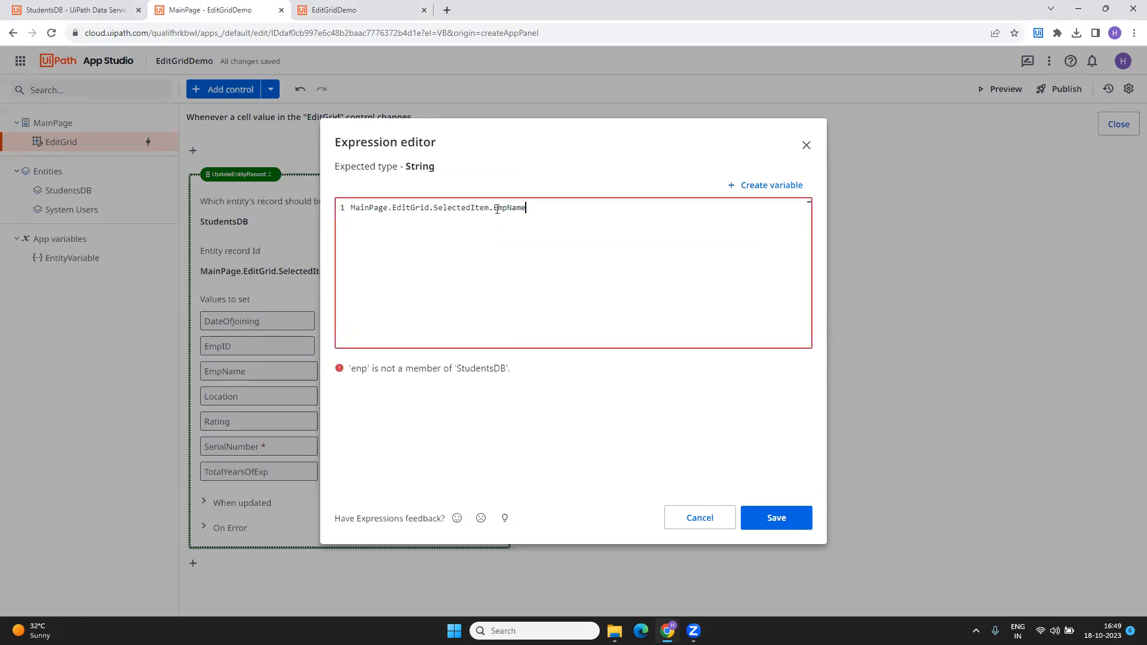
click(777, 517)
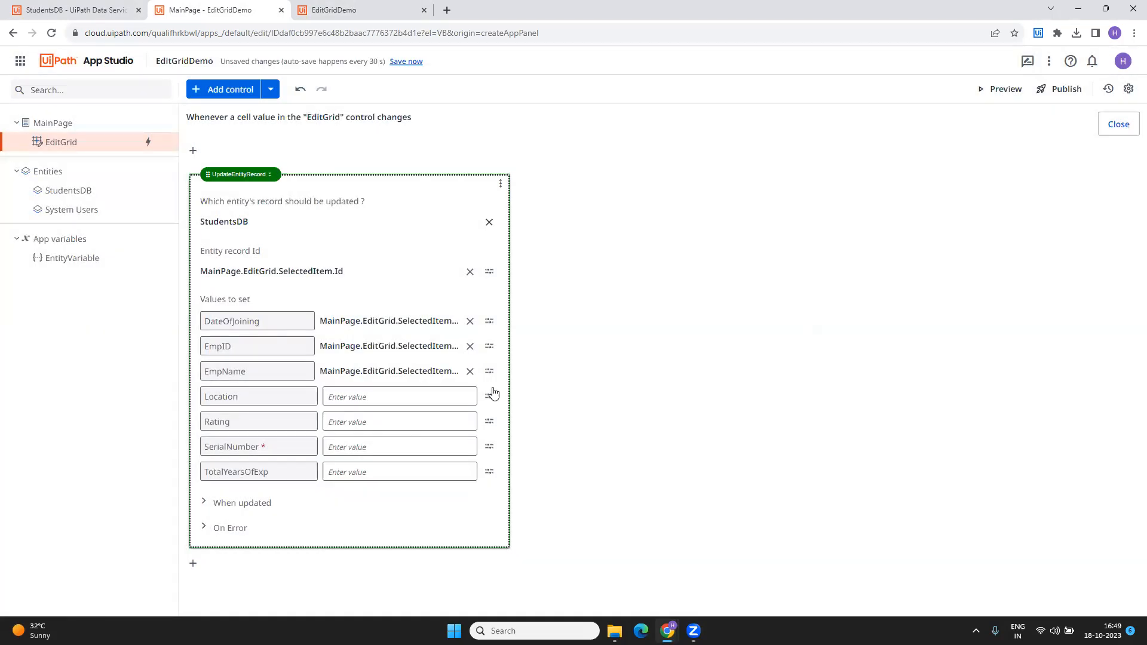
Set the Location value to the expression MainPage.EditGrid.SelectedItem.Location.
click(489, 397)
text(MainPage.EditGrid.SelectedItem.EmpID)
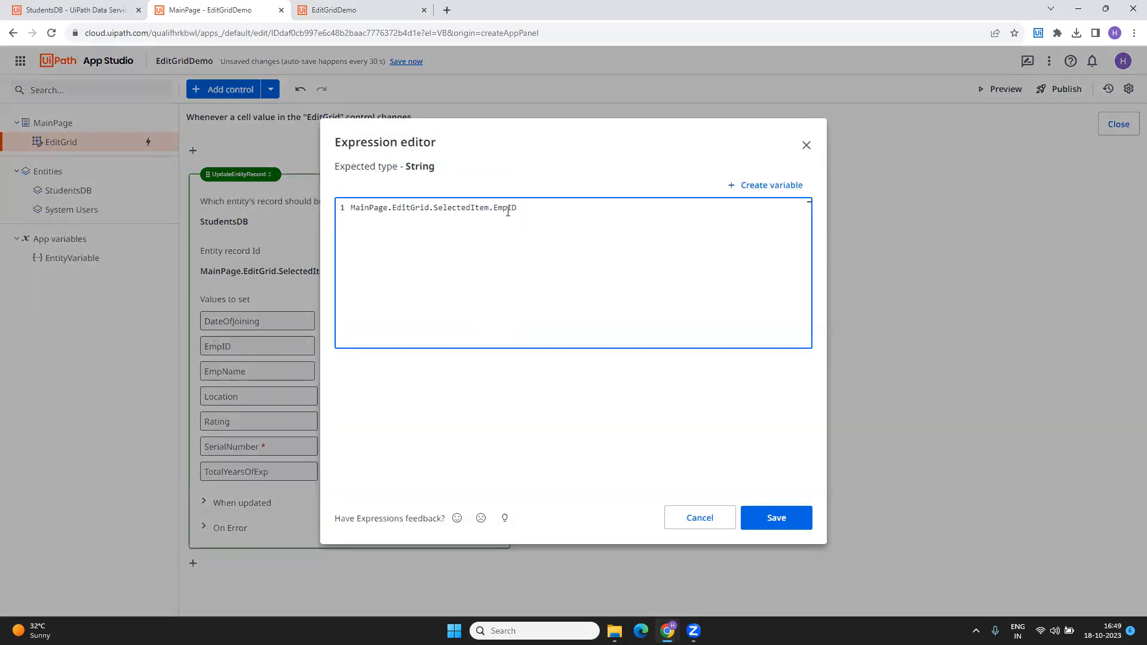
text(loc)
key(Tab)
click(777, 517)
Set the Rating value to the expression MainPage.EditGrid.SelectedItem.Rating.
click(489, 421)
text(MainPage.EditGrid.SelectedItem.EmpID)
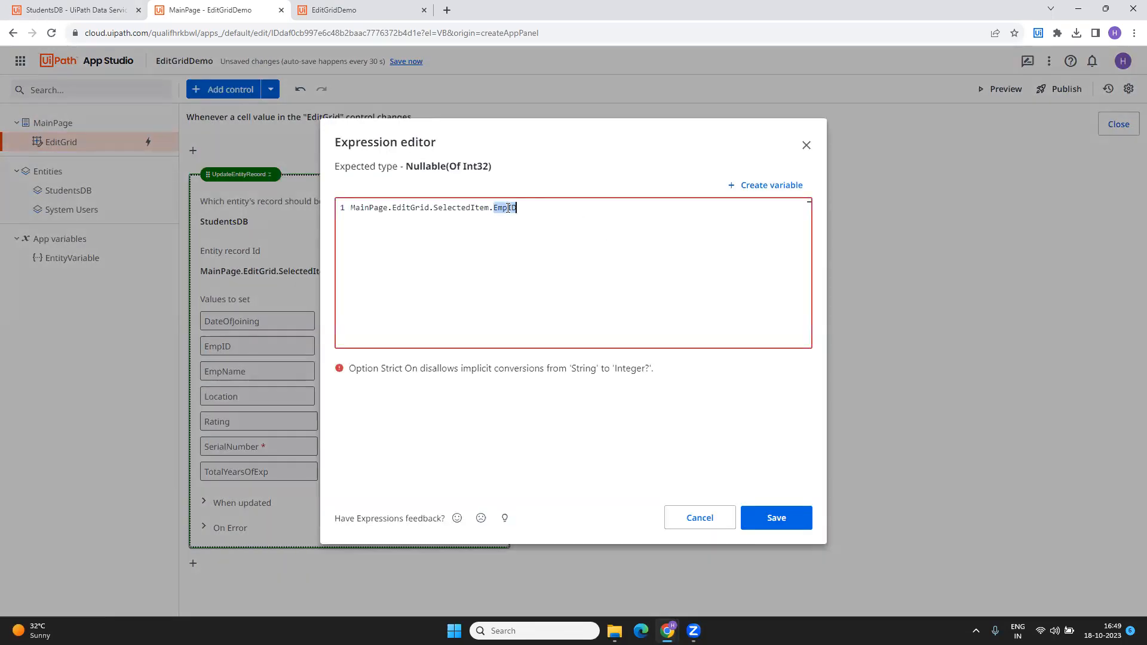
text(rat)
key(Return)
click(777, 524)
Set the required SerialNumber value to the expression MainPage.EditGrid.SelectedItem.SerialNumber.
click(489, 447)
text(MainPage.EditGrid.SelectedItem.EmpID)
text(ser)
key(Return)
click(760, 524)
Set the TotalYearsOfExp value to MainPage.EditGrid.SelectedItem.TotalYearsOfExp and close the Row modified rule.
click(490, 471)
text(MainPage.EditGrid.SelectedItem.EmpID)
double_click(505, 208)
key(BackSpace)
text(to)
key(Return)
click(769, 525)
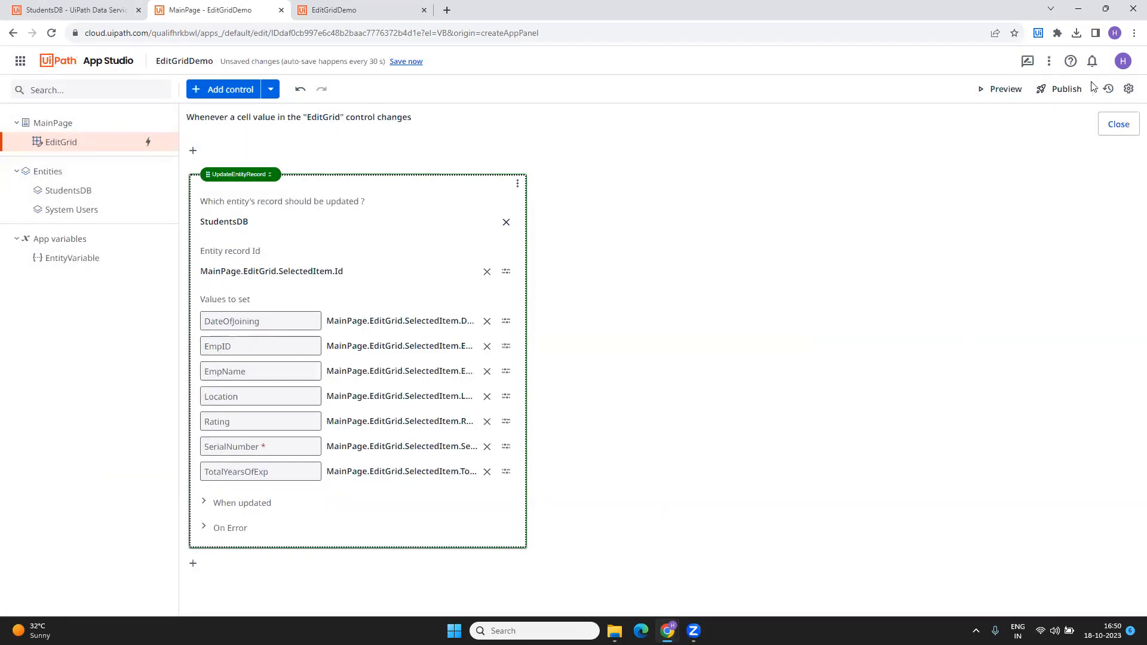
click(1121, 123)
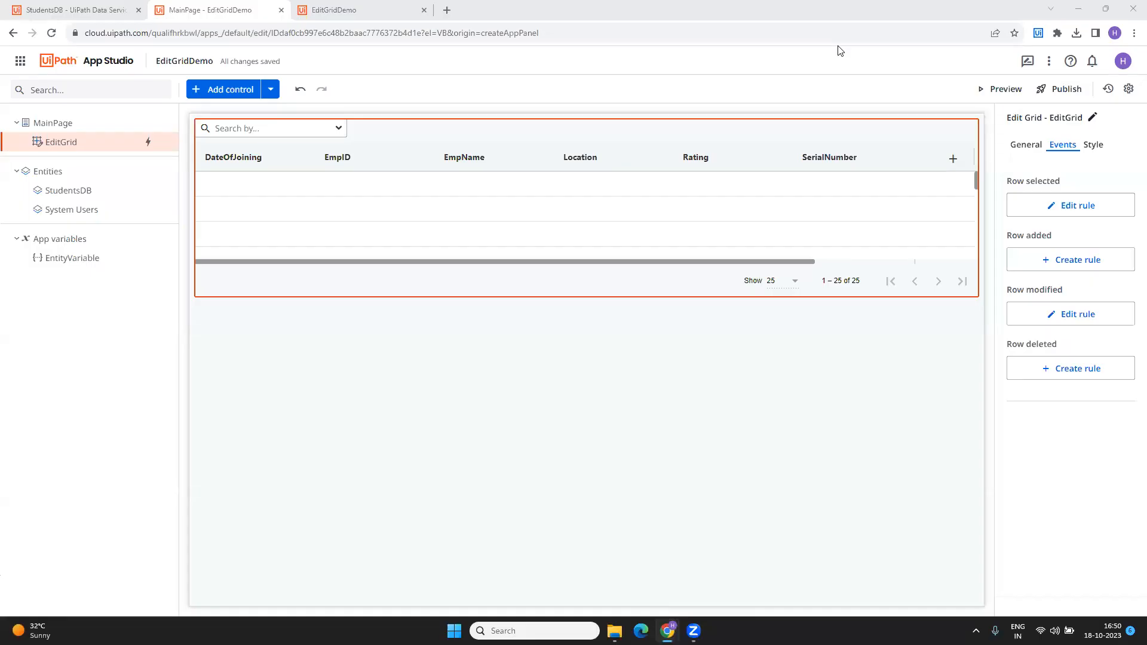
Launch a new preview of the EditGridDemo app to test the row update rule.
click(1000, 91)
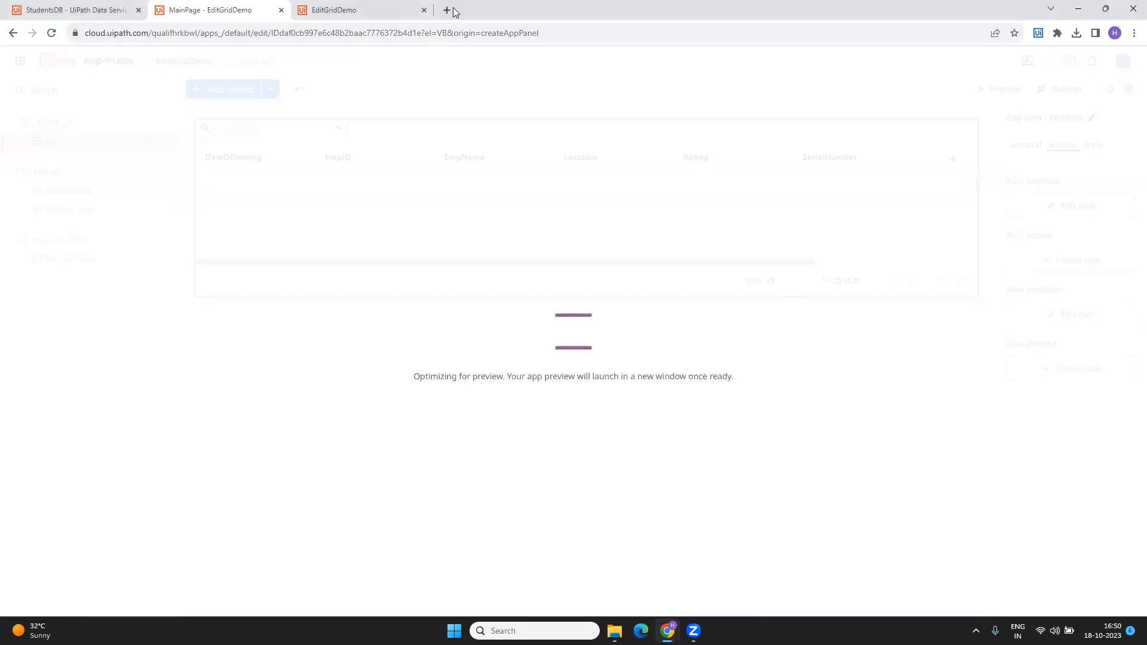
click(355, 7)
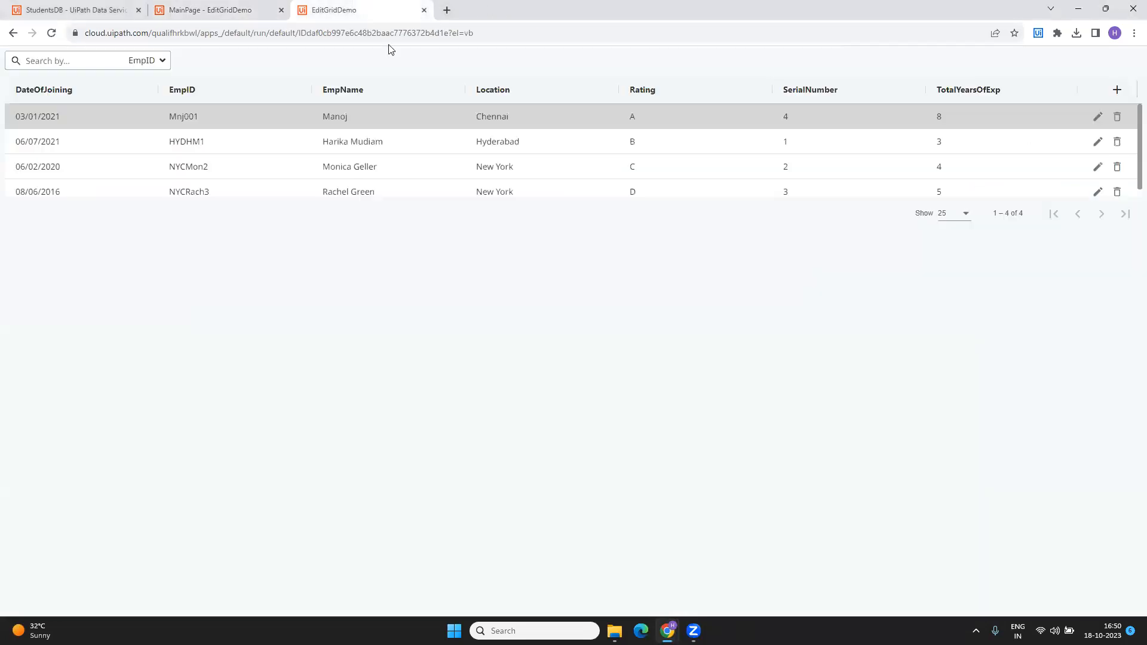
click(1097, 118)
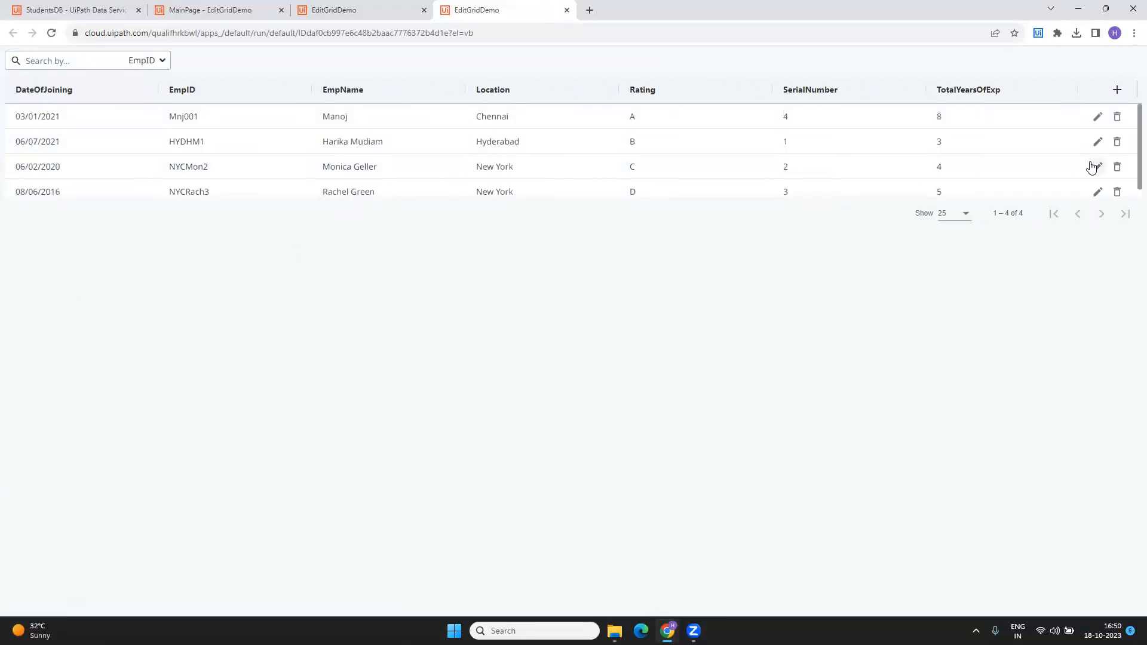
Change the DateOfJoining of the first grid row to 04/01/2021 and save the row.
click(1099, 120)
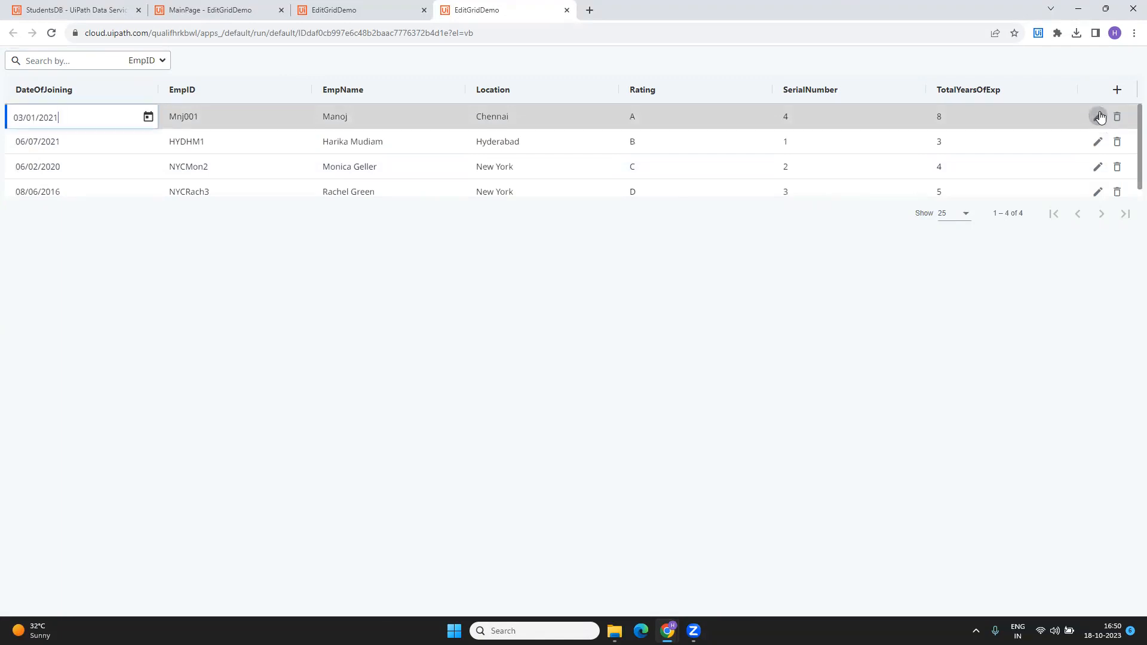
click(148, 117)
click(50, 227)
key(Tab)
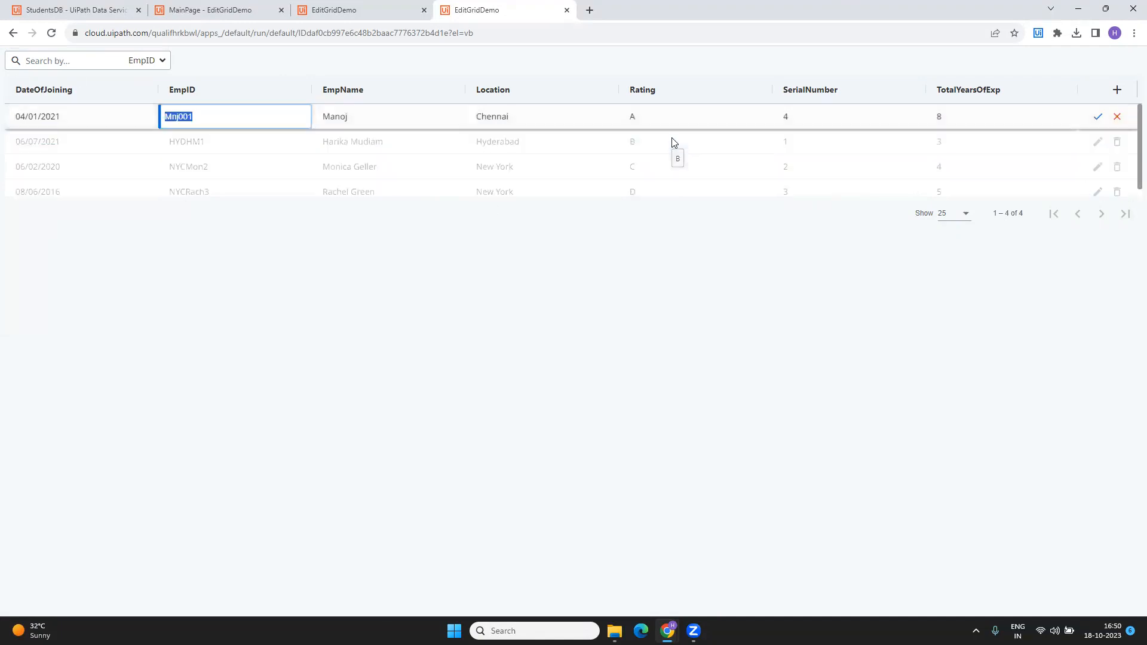
click(1097, 117)
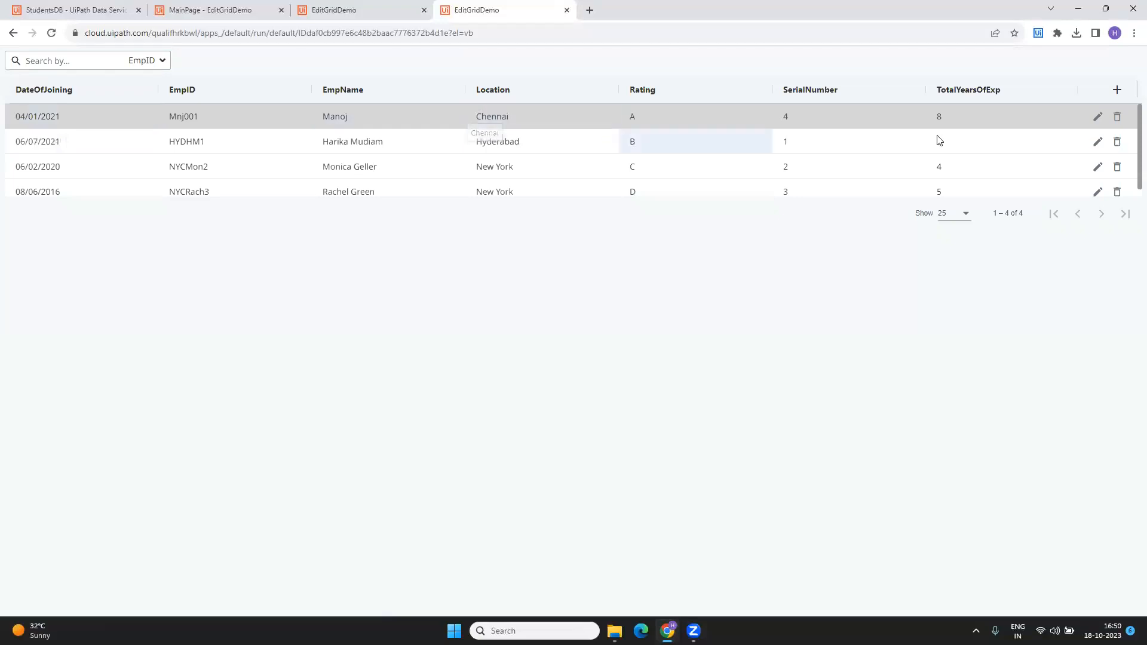
click(1099, 117)
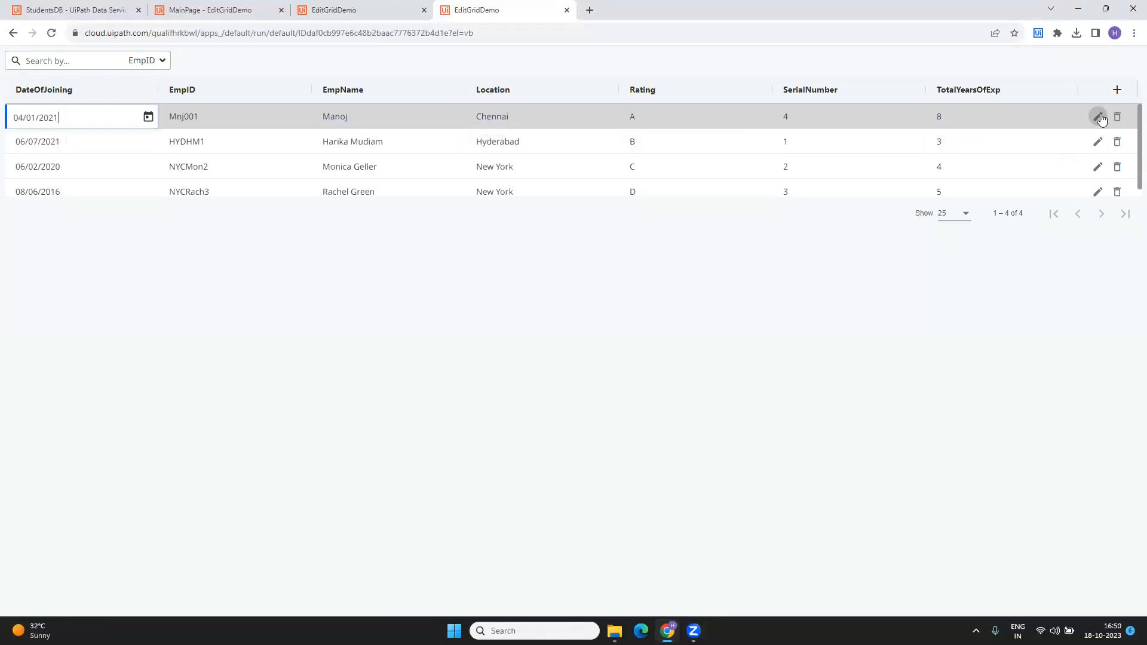
key(Tab)
key(Tab)
key(Tab)
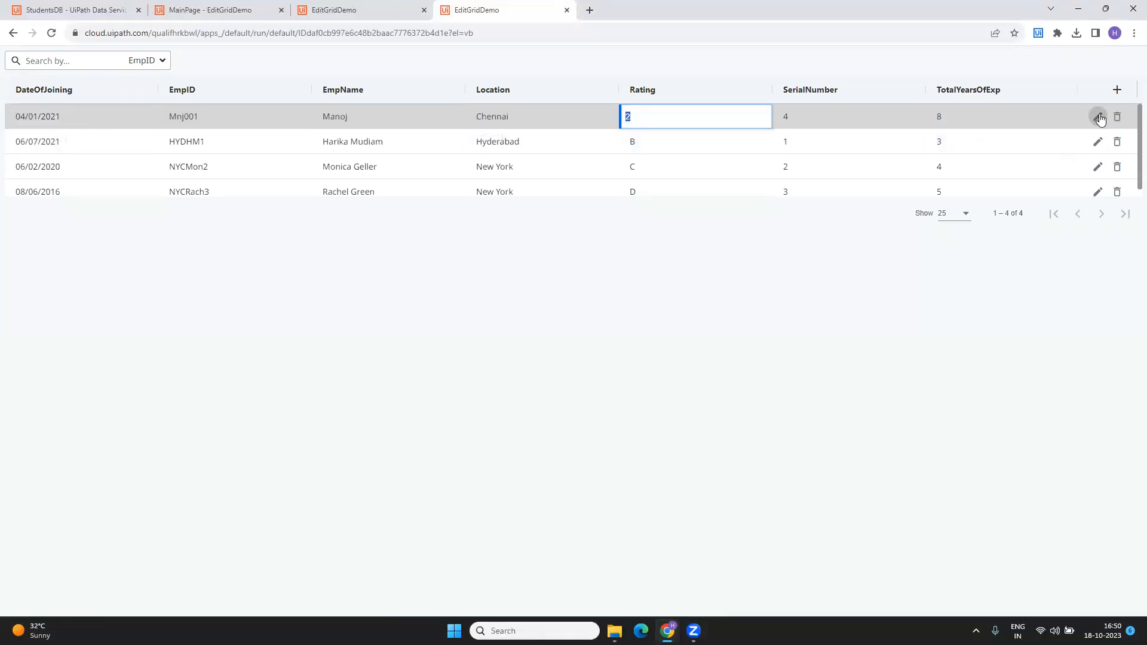
key(Tab)
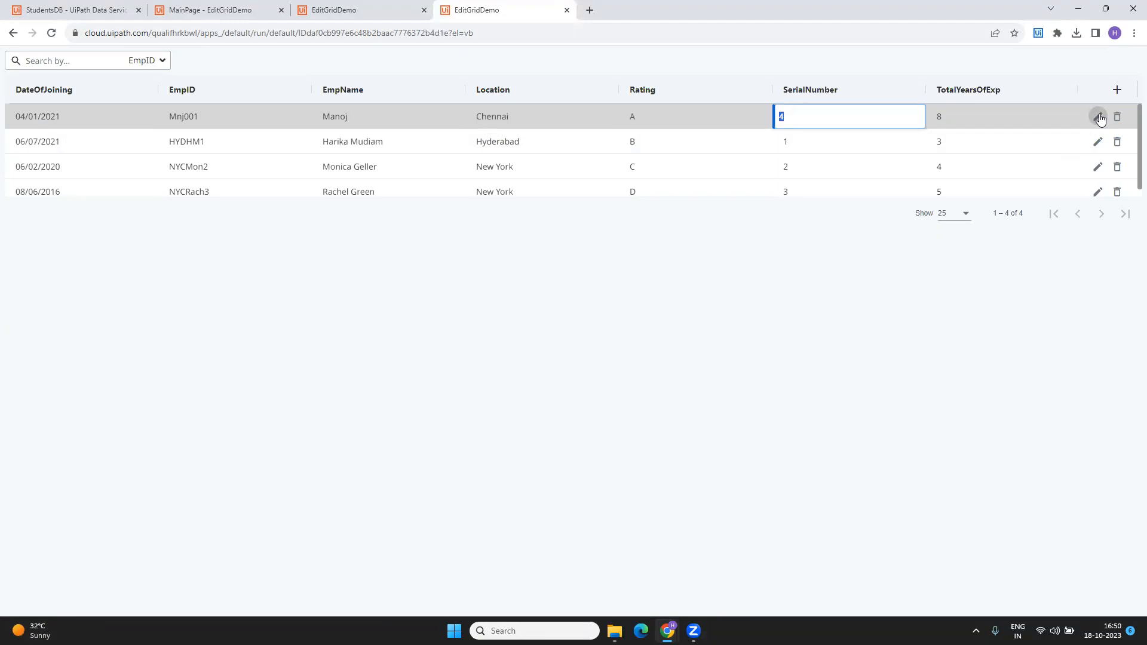
key(Tab)
key(Tab)
click(34, 117)
key(Tab)
key(Tab)
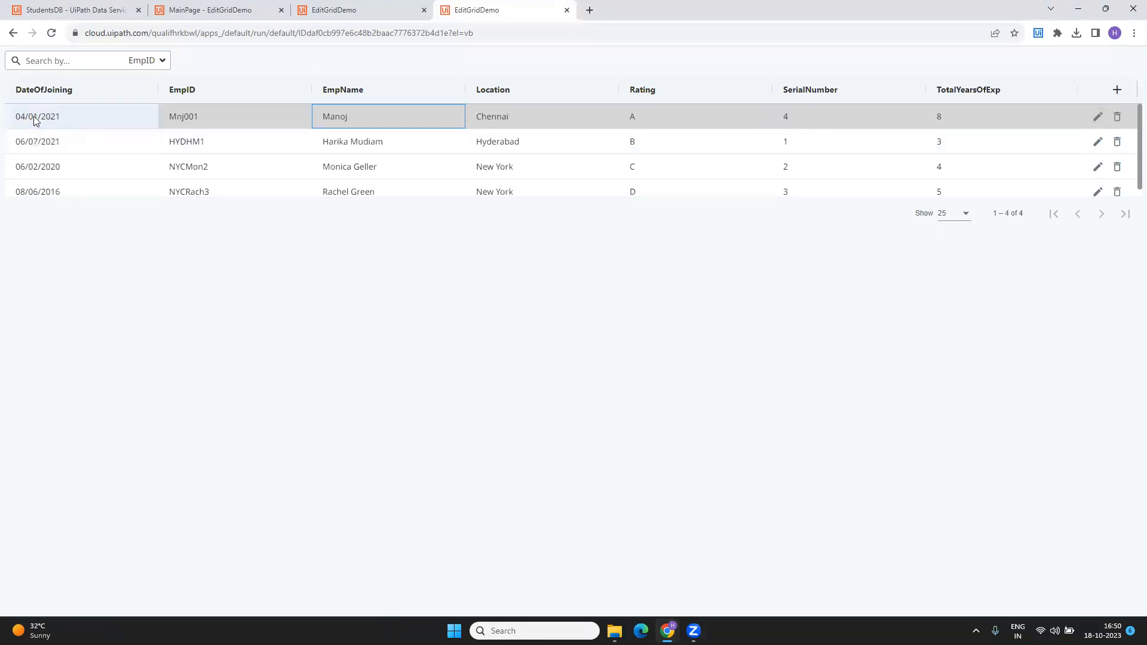
Change the Location of the first grid row to Bangalore and save the row.
click(1100, 119)
key(Tab)
key(Tab)
key(Tab)
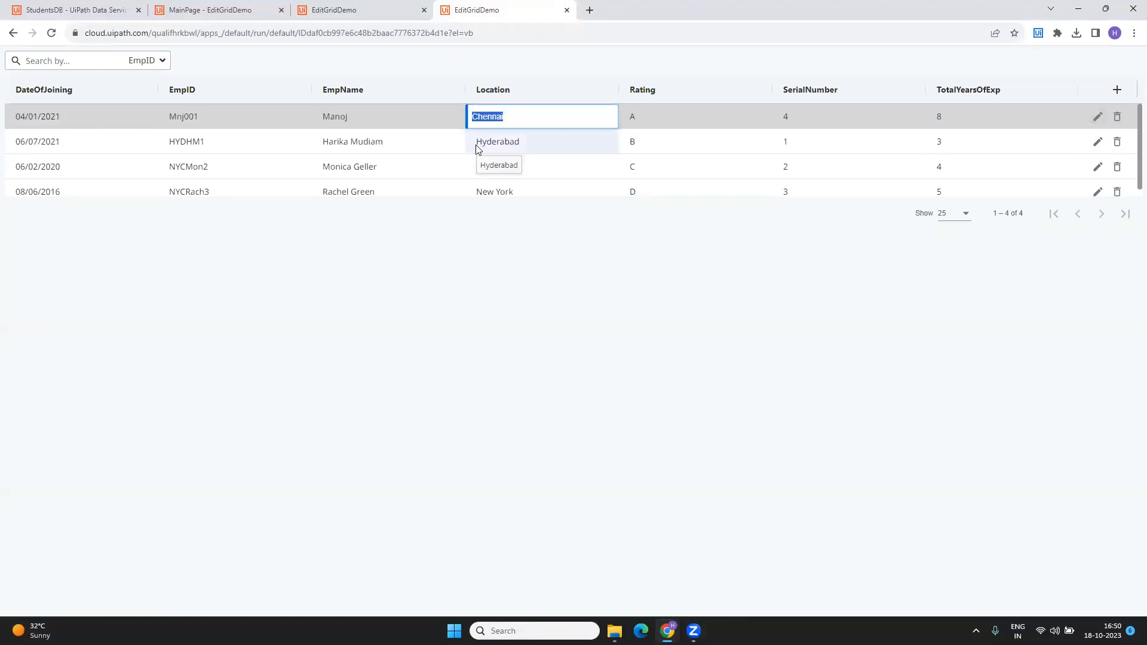
key(BackSpace)
key(Tab)
key(Tab)
key(Tab)
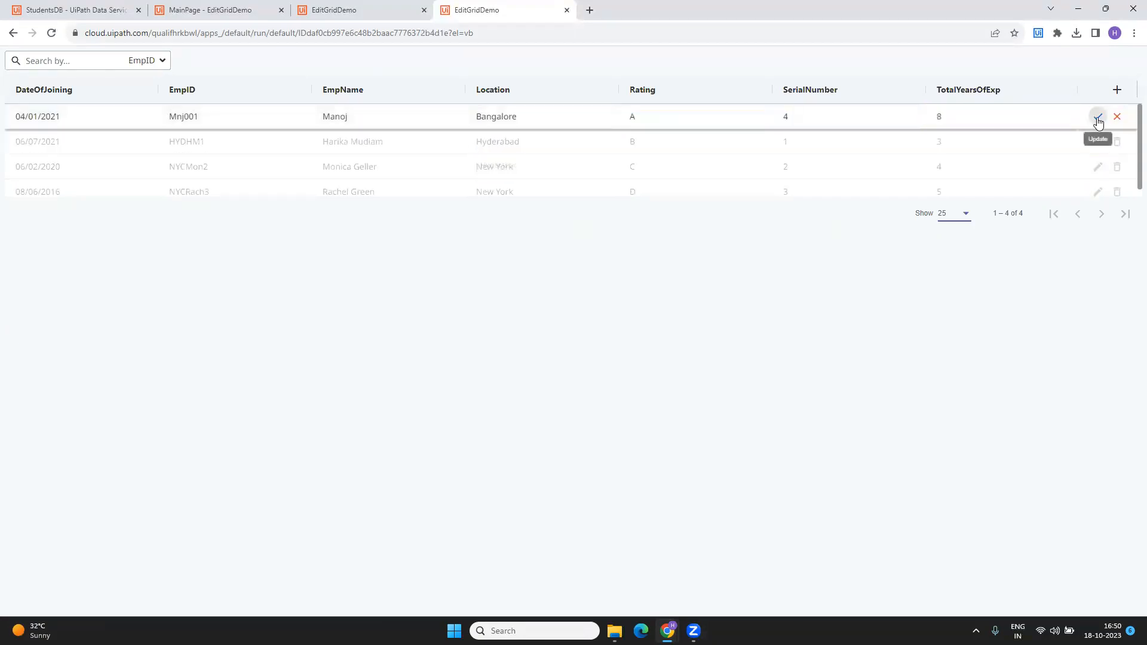
click(1098, 116)
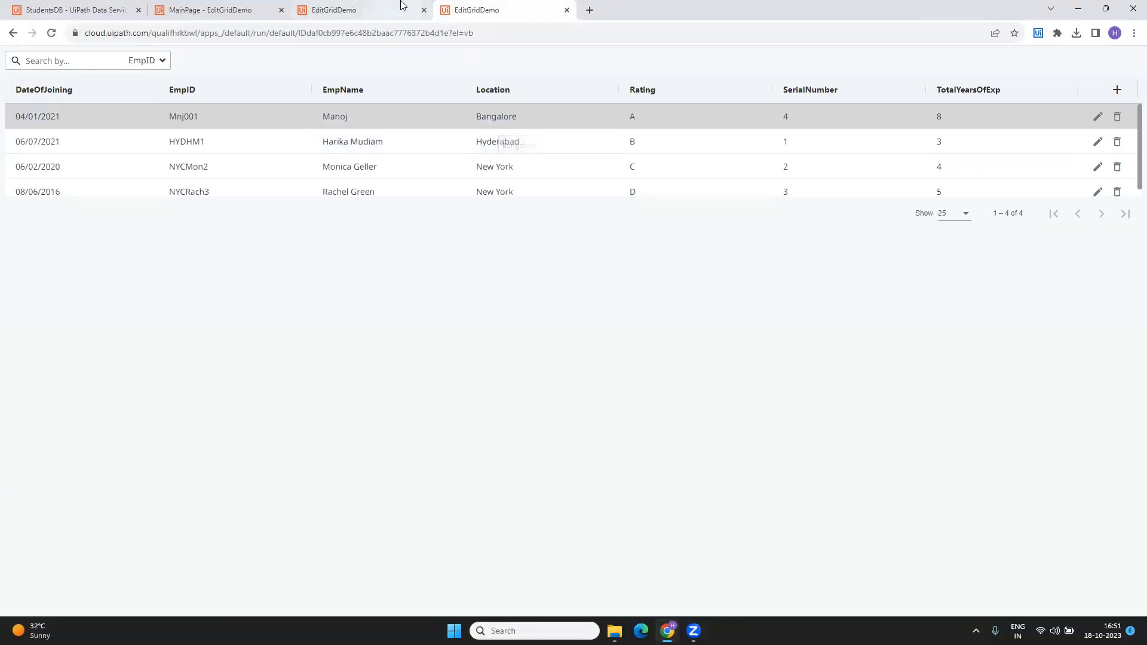
Try to add a new row to the grid with only a DateOfJoining filled in.
click(1117, 90)
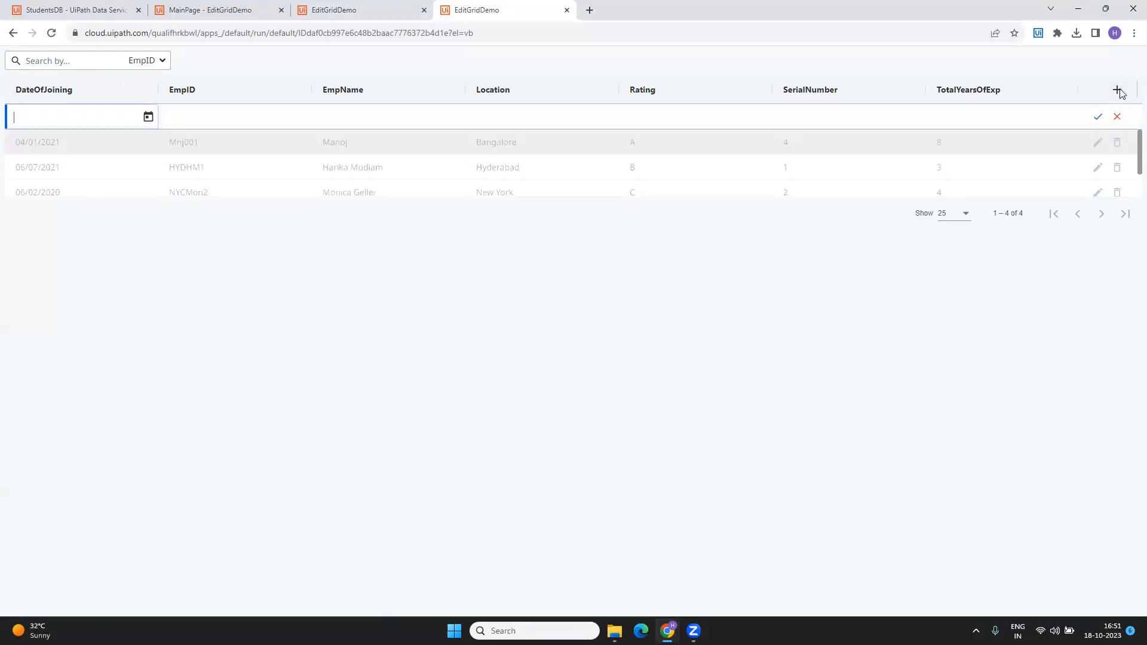
click(148, 118)
click(117, 250)
click(1098, 116)
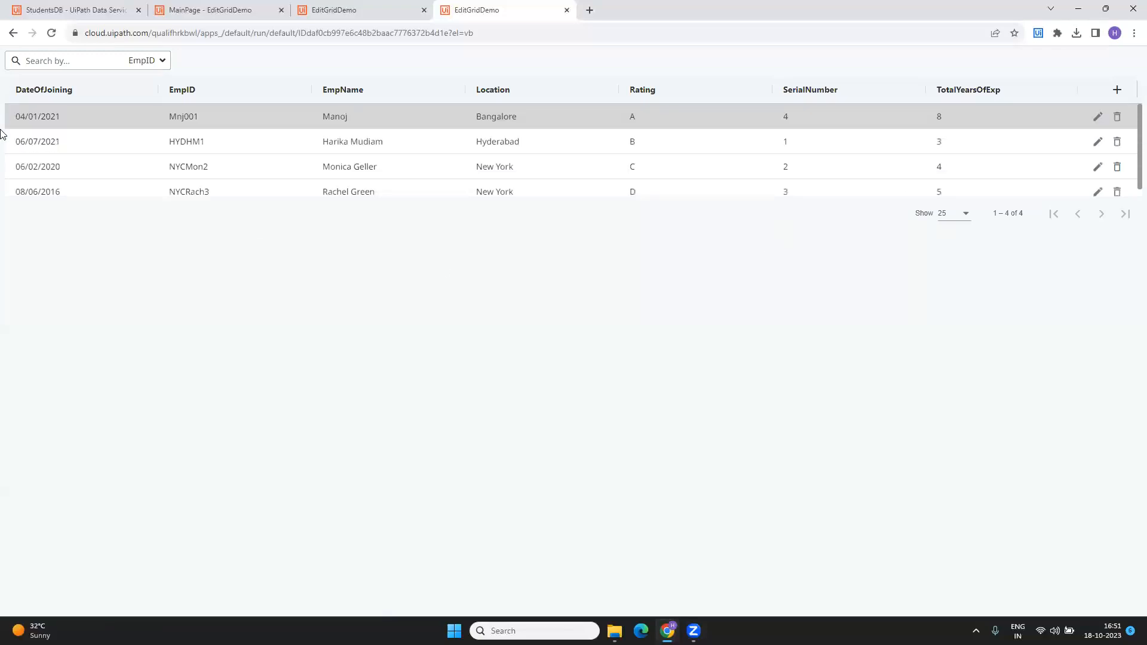
scroll(43, 164, down, 1)
Back in App Studio, create a Row added rule for EditGrid with a Create Entity Record action on StudentsDB.
click(251, 9)
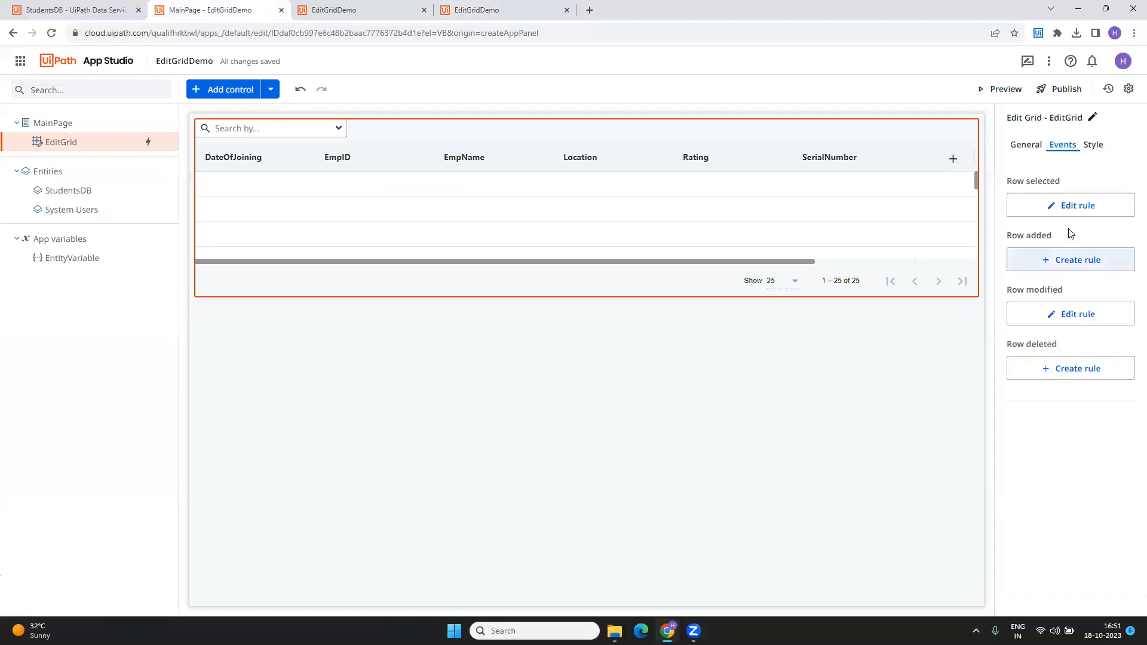
click(1070, 262)
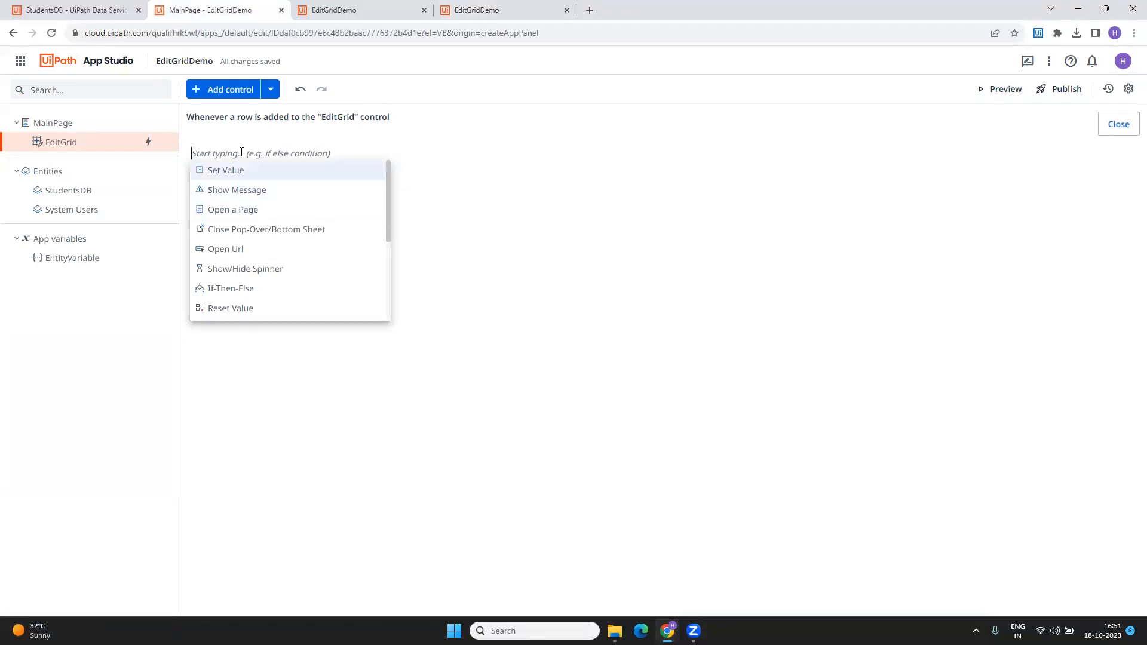
text(create)
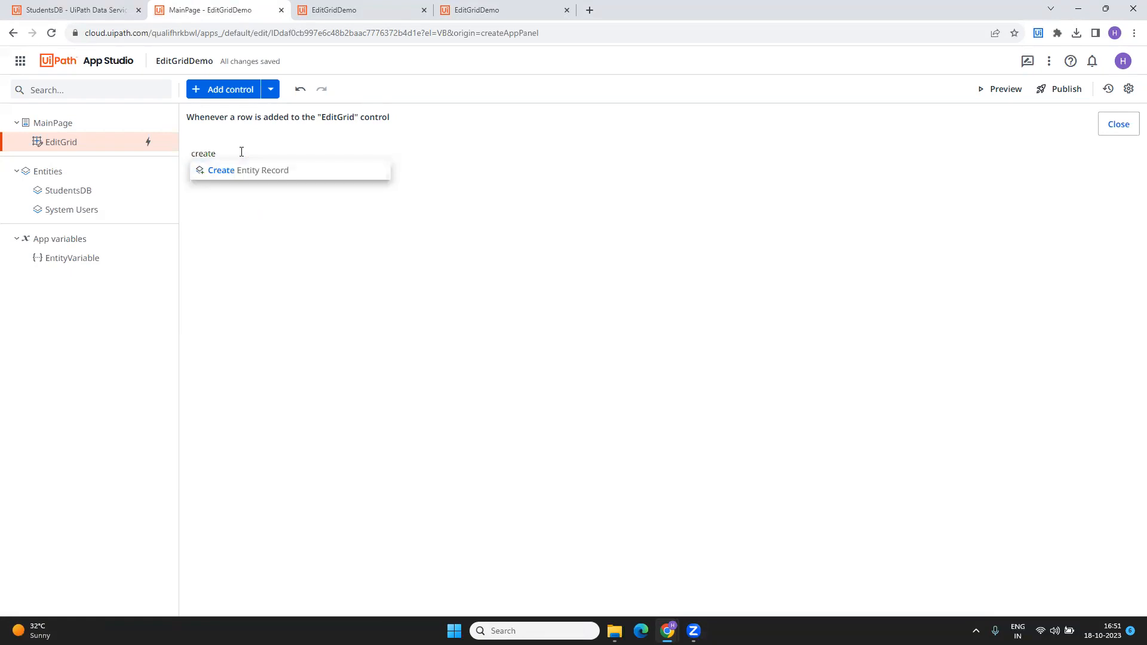
click(252, 175)
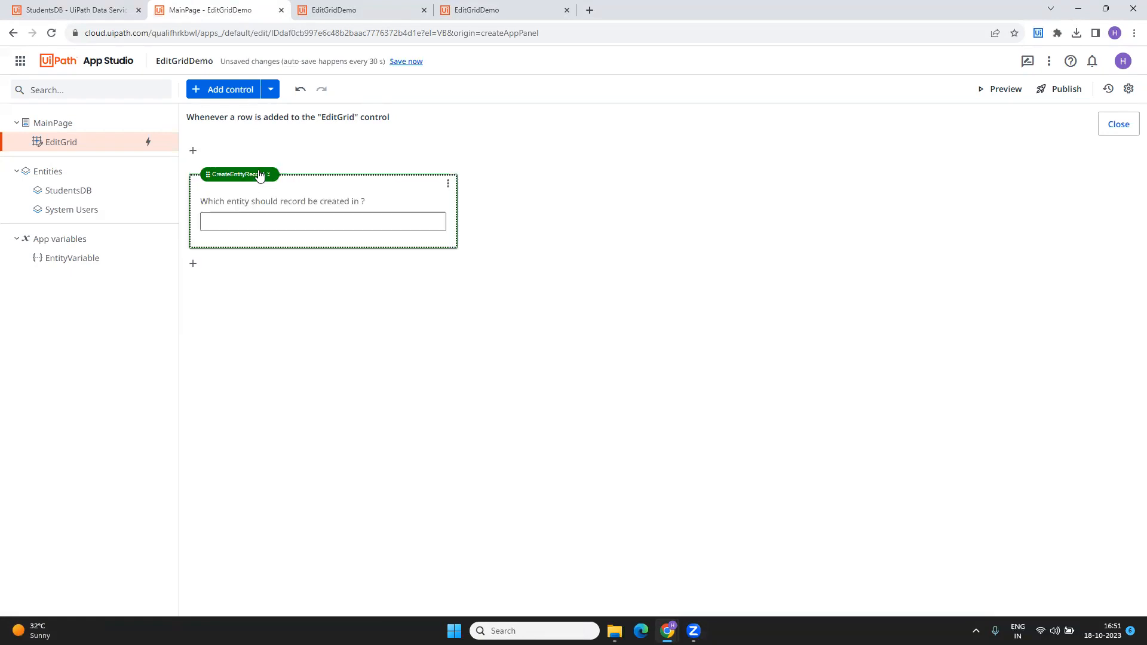
click(222, 219)
click(516, 202)
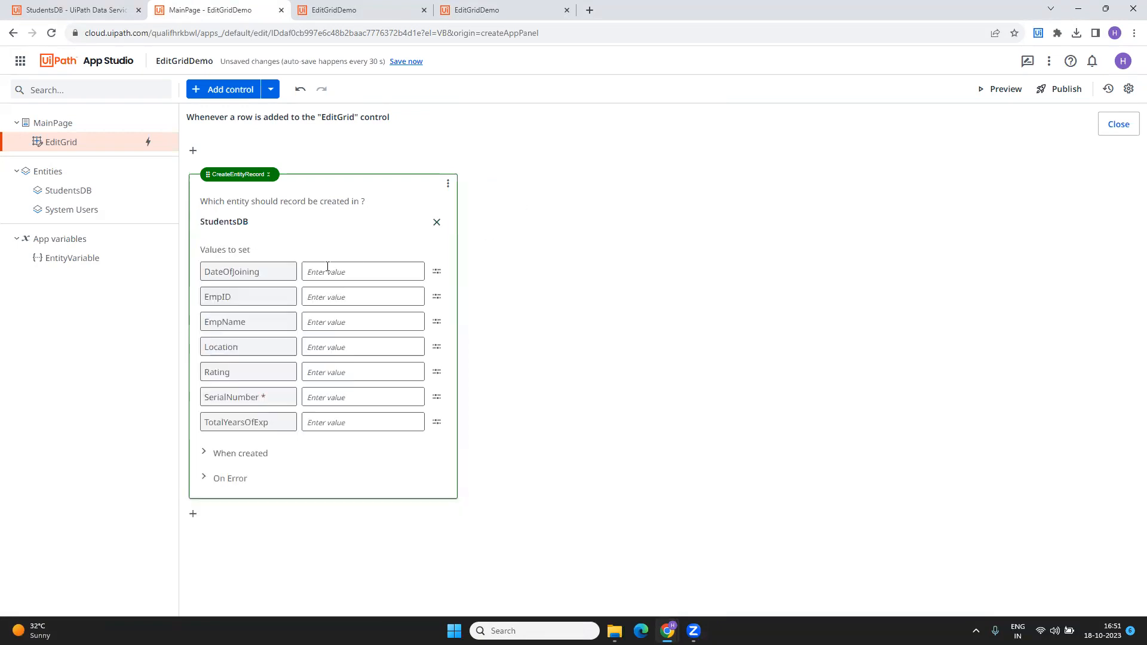
Set the DateOfJoining value to the expression MainPage.EditGrid.NewItem.DateOfJoining.
click(438, 273)
text(MainPage.EditGrid.SelectedItem.EmpID)
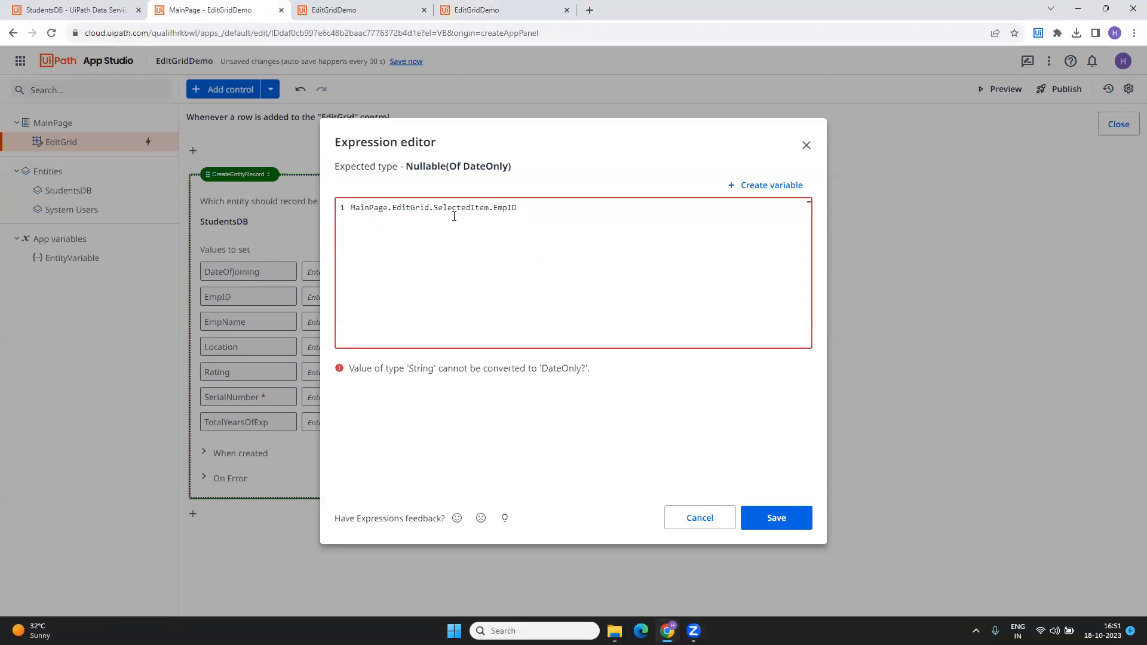
double_click(449, 207)
key(BackSpace)
text(new)
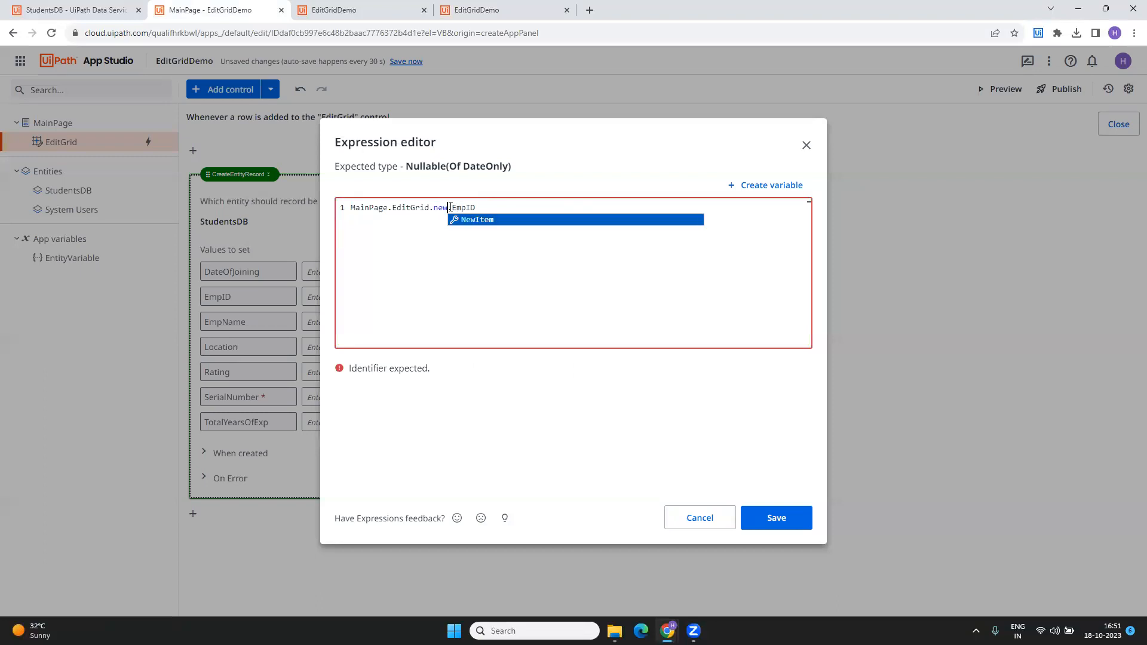
key(Tab)
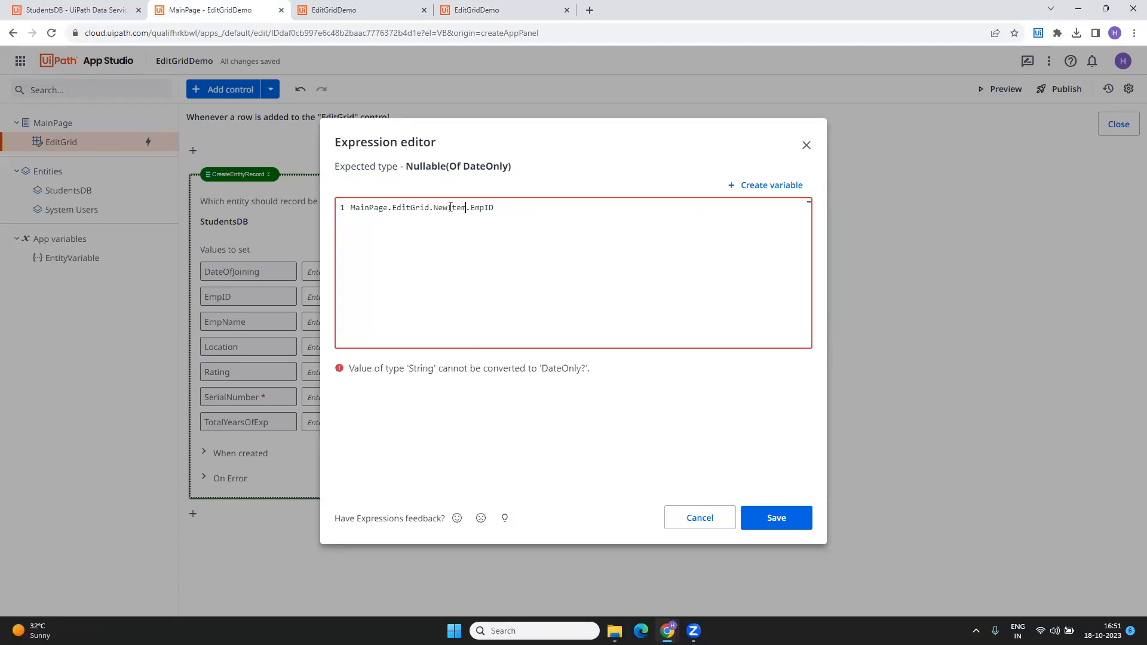
double_click(450, 208)
click(484, 262)
double_click(484, 209)
text(date)
click(487, 220)
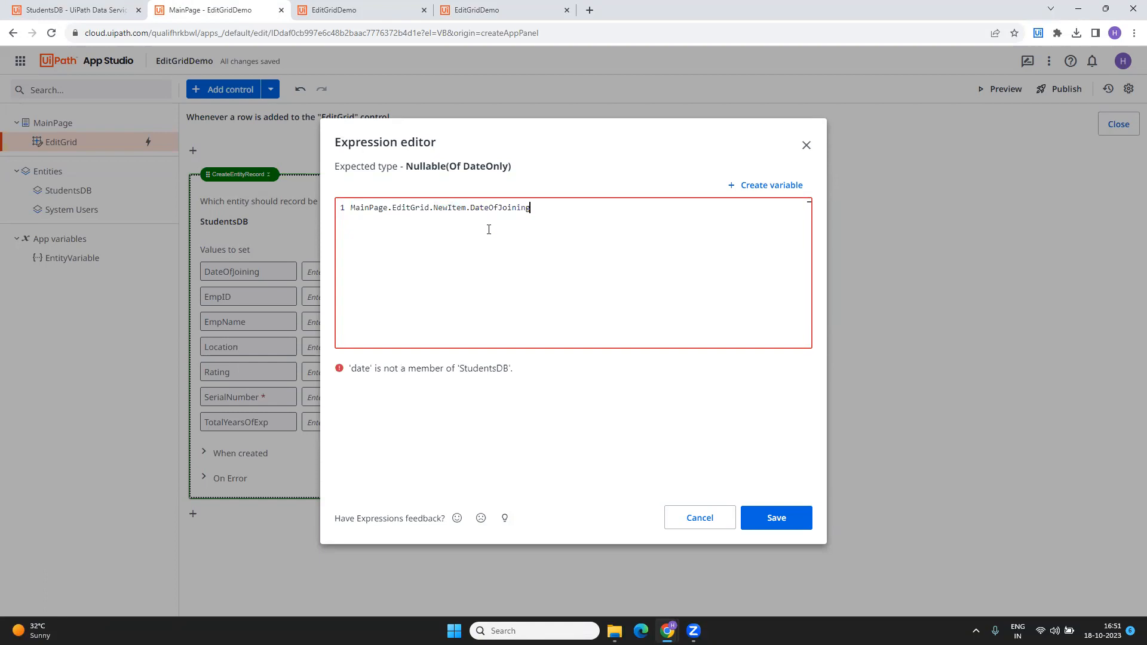
click(757, 515)
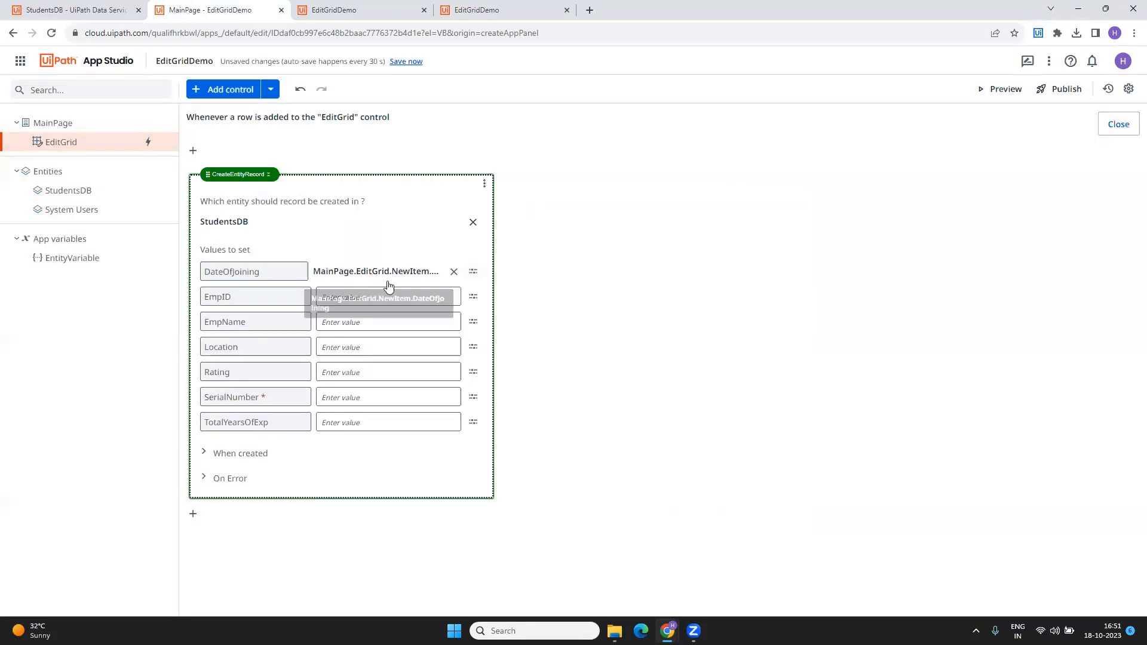
Reuse the DateOfJoining expression to set the EmpID value to MainPage.EditGrid.NewItem.EmpID.
click(473, 272)
key(ctrl+c)
click(777, 518)
click(473, 298)
key(ctrl+v)
double_click(514, 207)
text(EmpID)
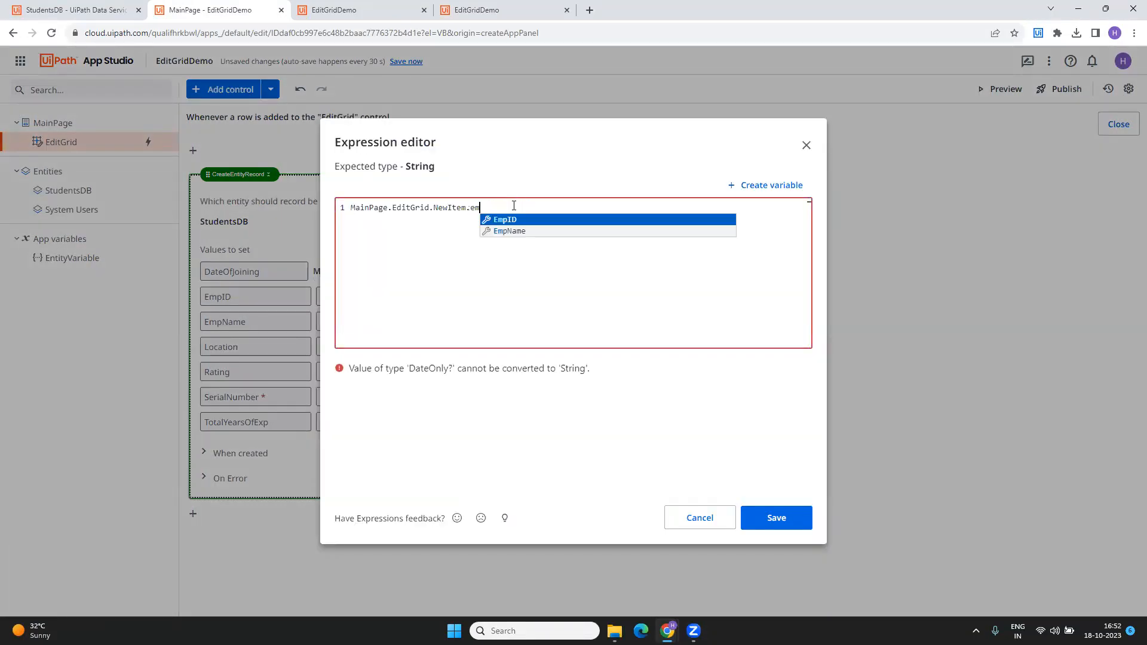
click(770, 515)
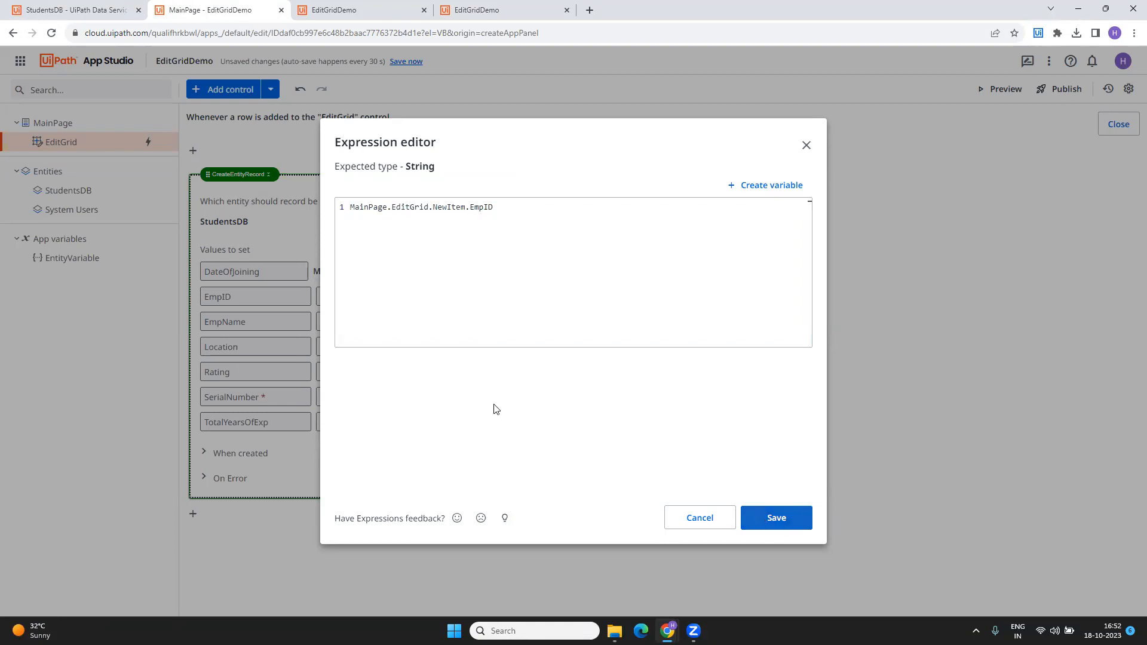
Set the EmpName value to the expression MainPage.EditGrid.NewItem.EmpName.
click(473, 322)
key(ctrl+v)
double_click(485, 207)
text(em)
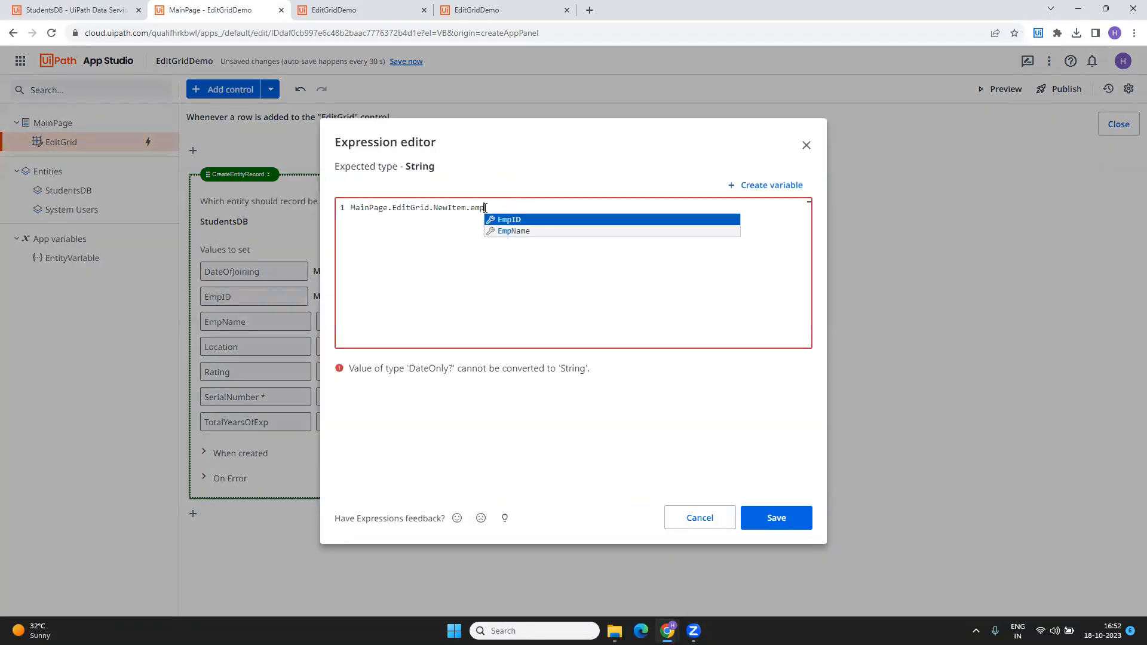
key(Return)
text(Name)
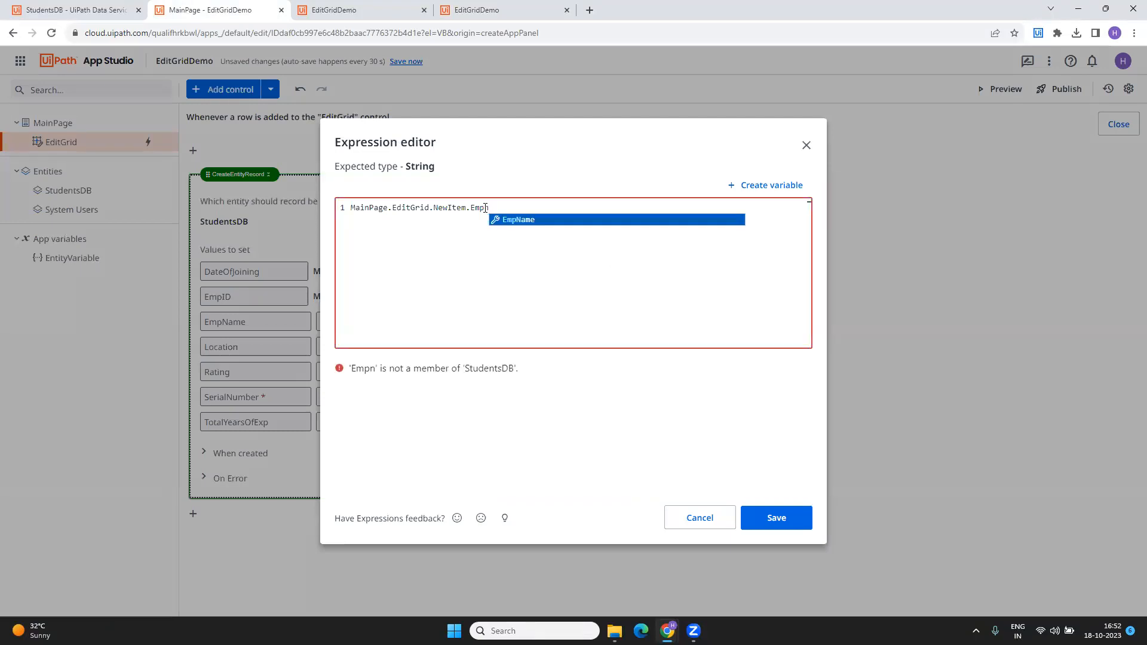
key(Return)
click(754, 509)
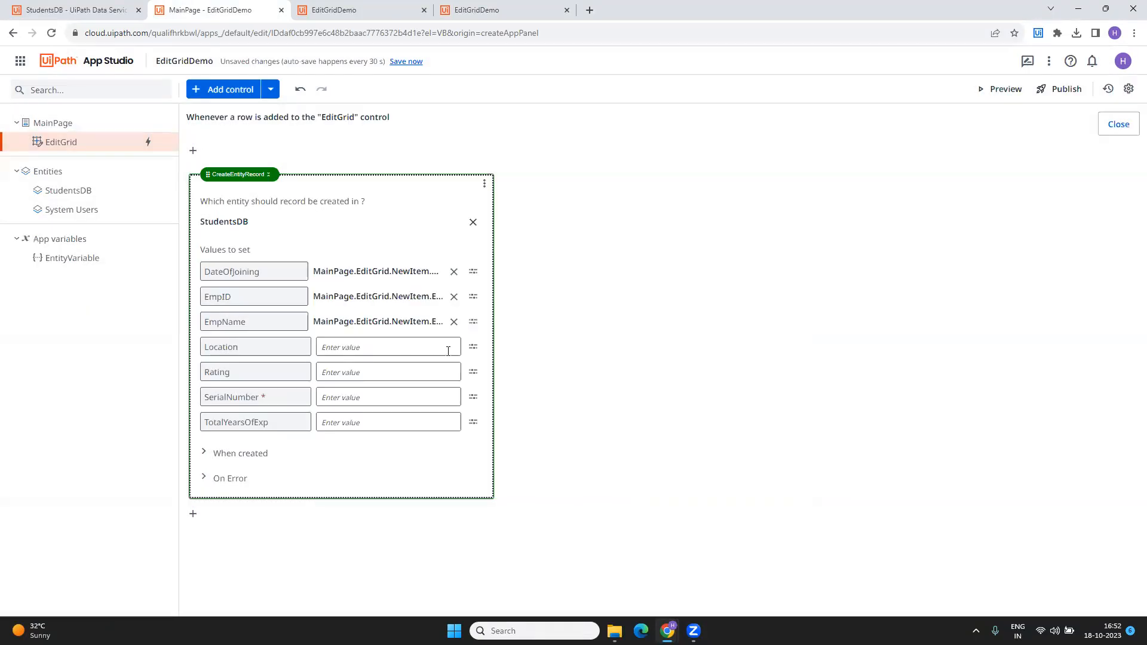
Set the Location value to the expression MainPage.EditGrid.NewItem.Location.
click(473, 347)
key(ctrl+v)
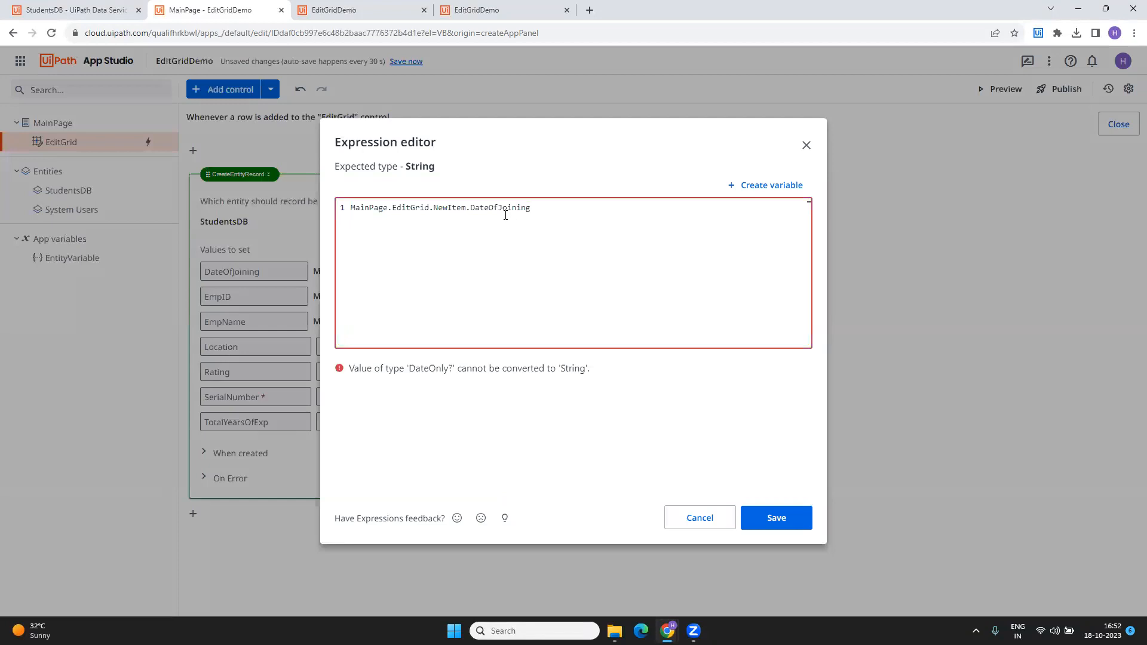
text(location)
key(Return)
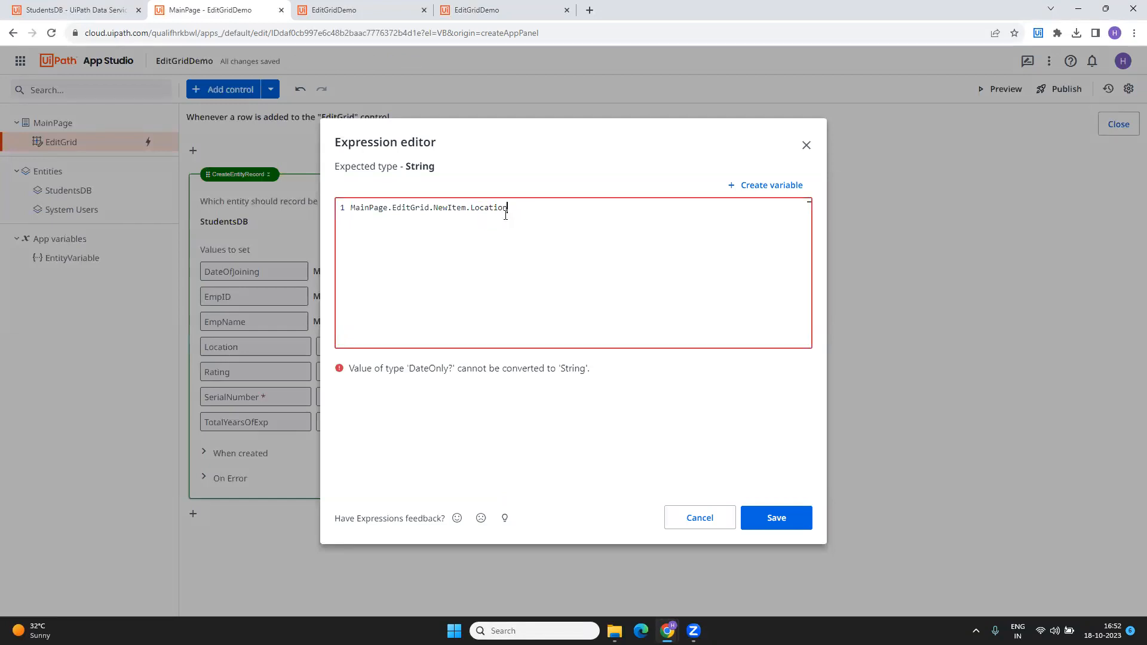
click(774, 524)
Set the Rating value to the expression MainPage.EditGrid.NewItem.Rating.
click(472, 371)
key(ctrl+v)
text(rating)
key(Return)
click(776, 518)
Set the required SerialNumber value to the expression MainPage.EditGrid.NewItem.SerialNumber.
click(472, 397)
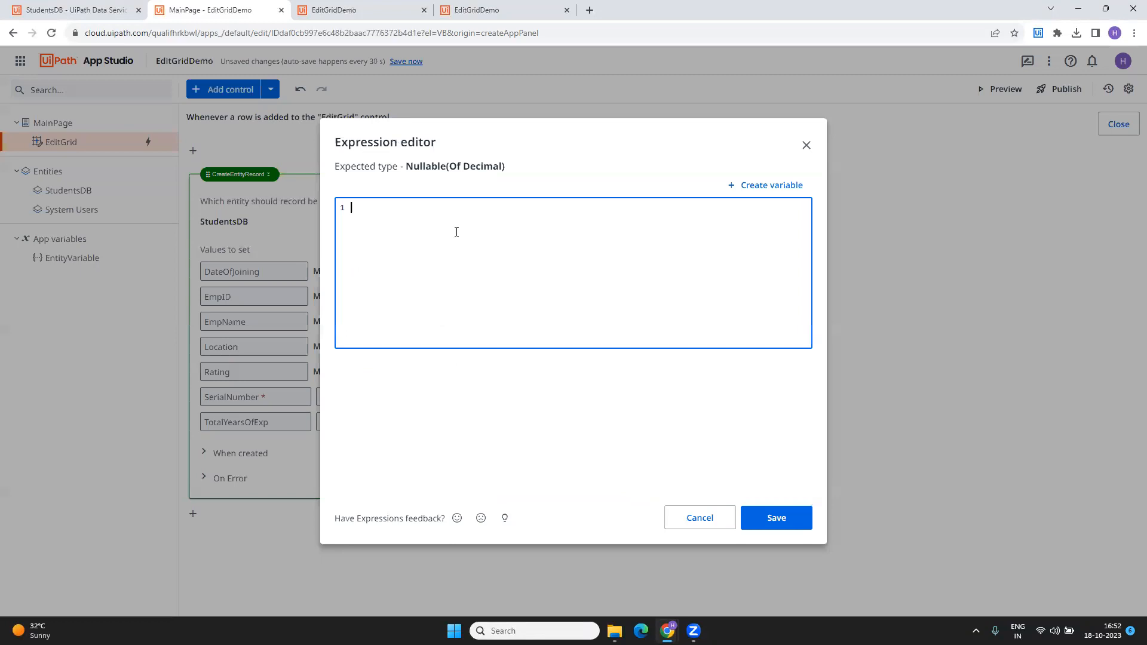
key(ctrl+v)
double_click(500, 208)
text(ser)
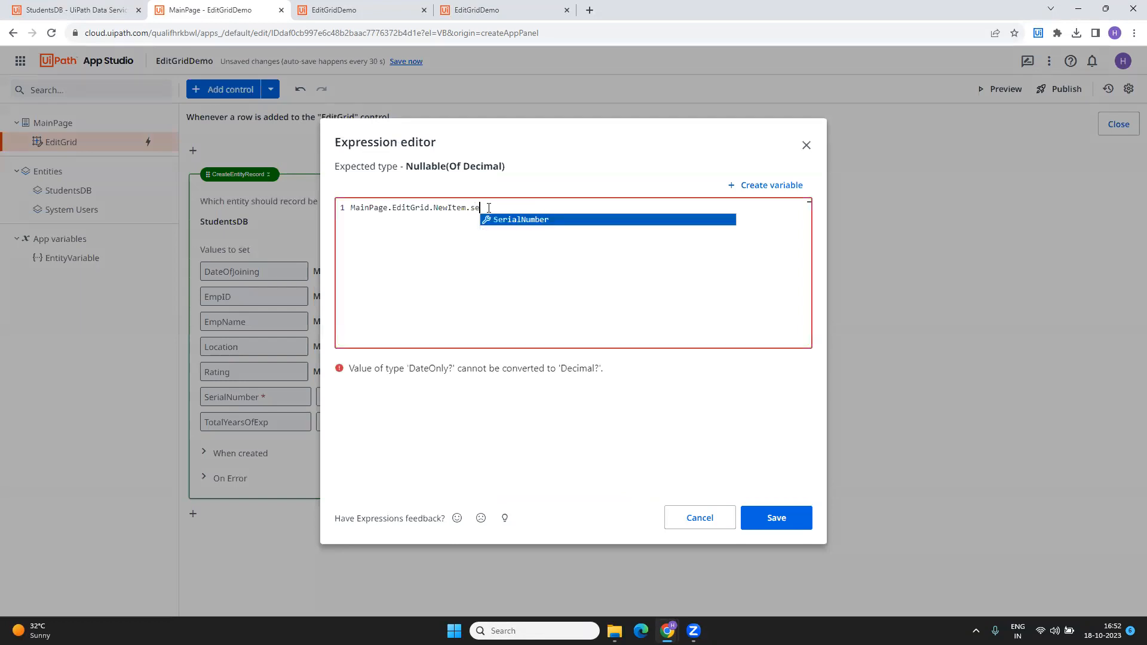
click(517, 220)
click(776, 517)
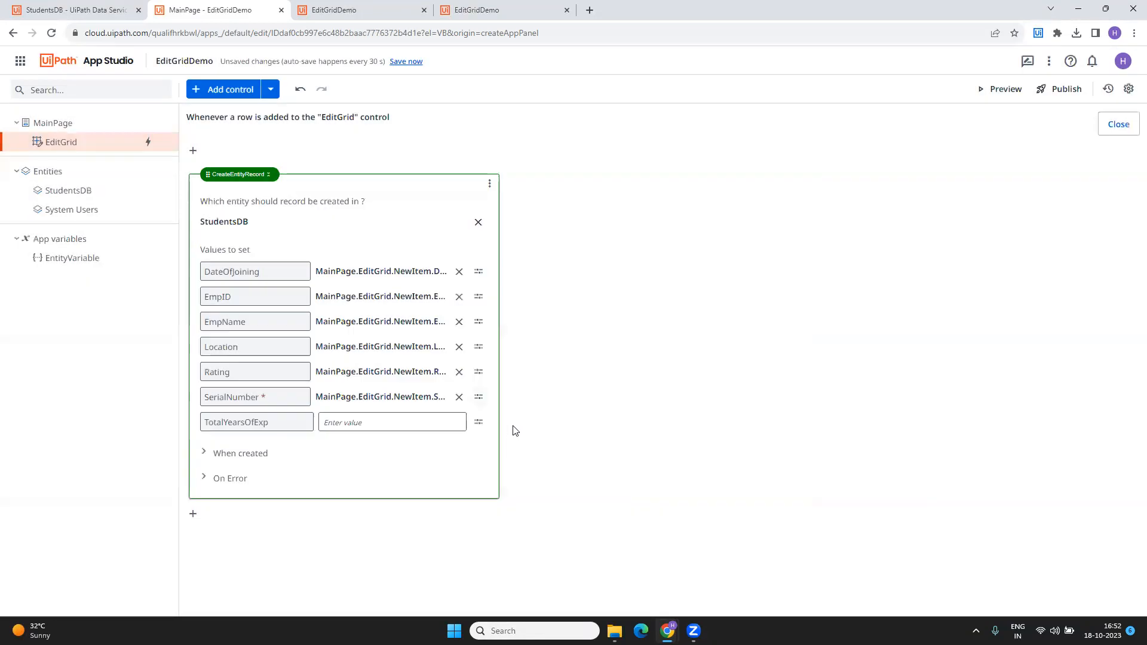
Set the TotalYearsOfExp value to MainPage.EditGrid.NewItem.TotalYearsOfExp and close the Row added rule.
click(480, 426)
key(ctrl+v)
double_click(508, 209)
text(t)
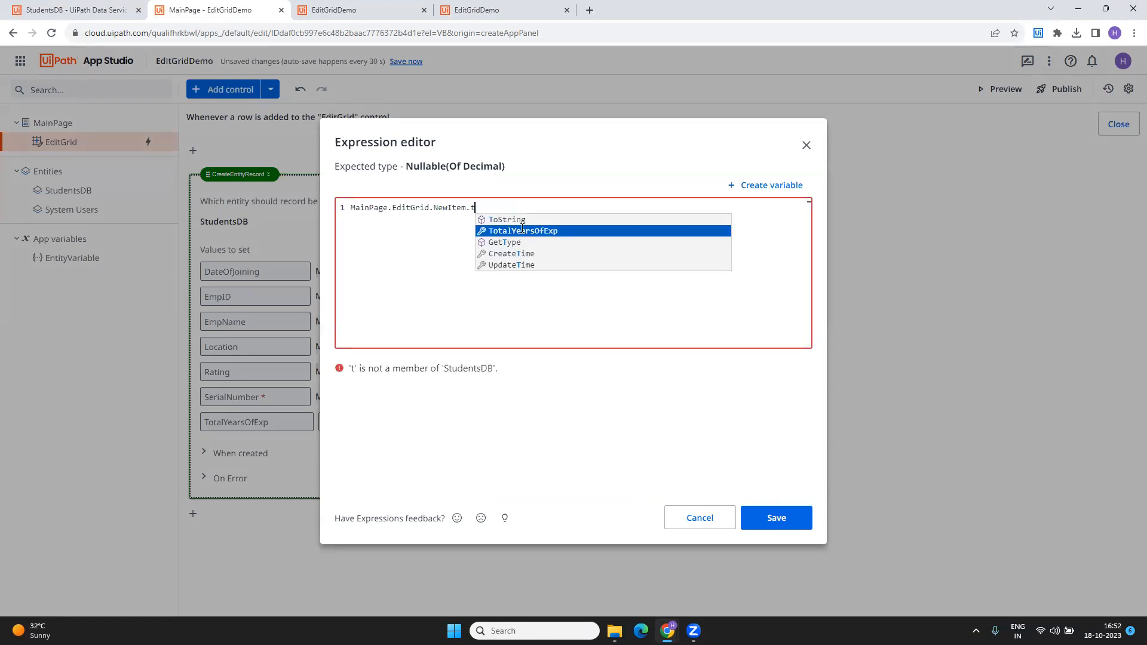
click(515, 238)
click(774, 516)
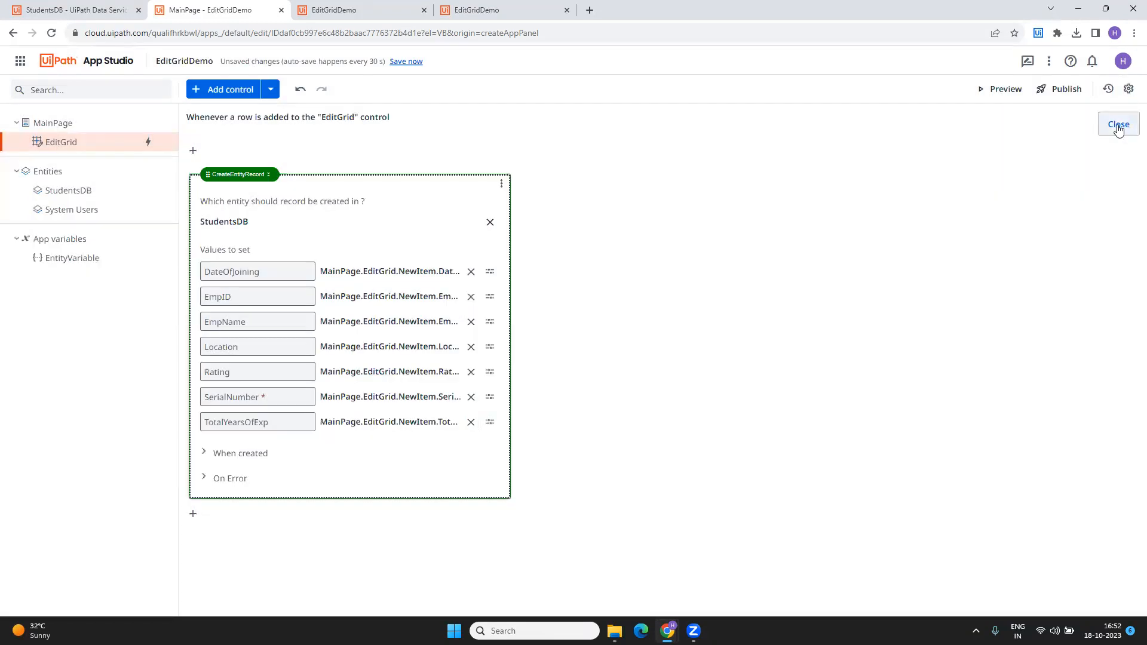
click(1119, 125)
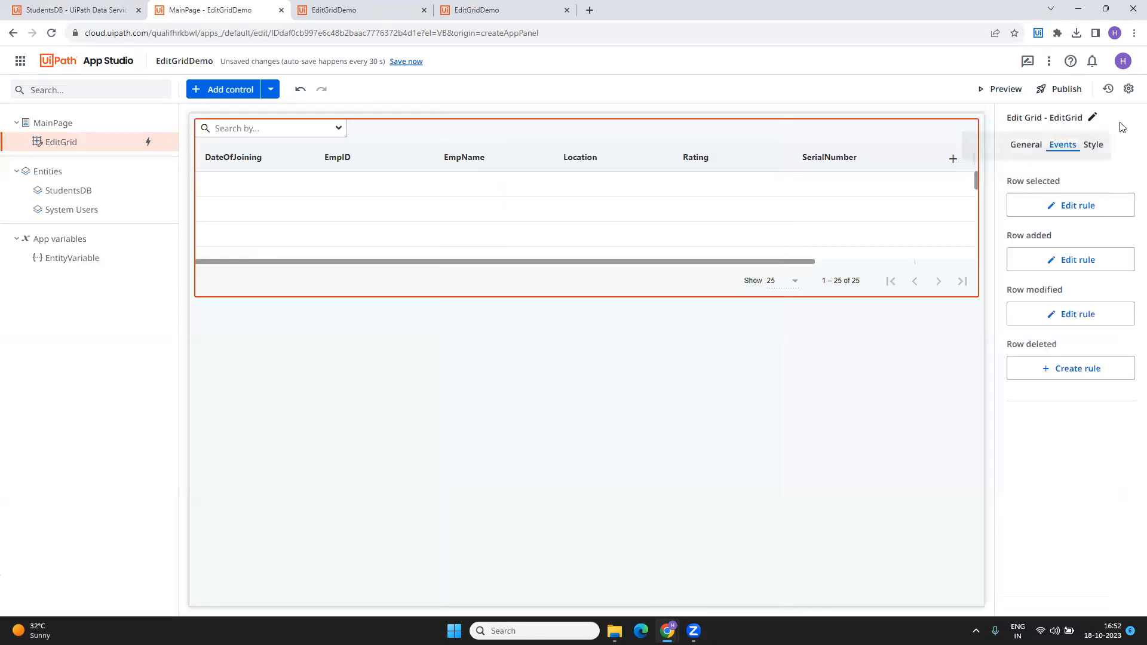
Create a Row deleted rule for the Edit Grid with a Delete Entity Record action targeting the StudentsDB entity.
click(1074, 369)
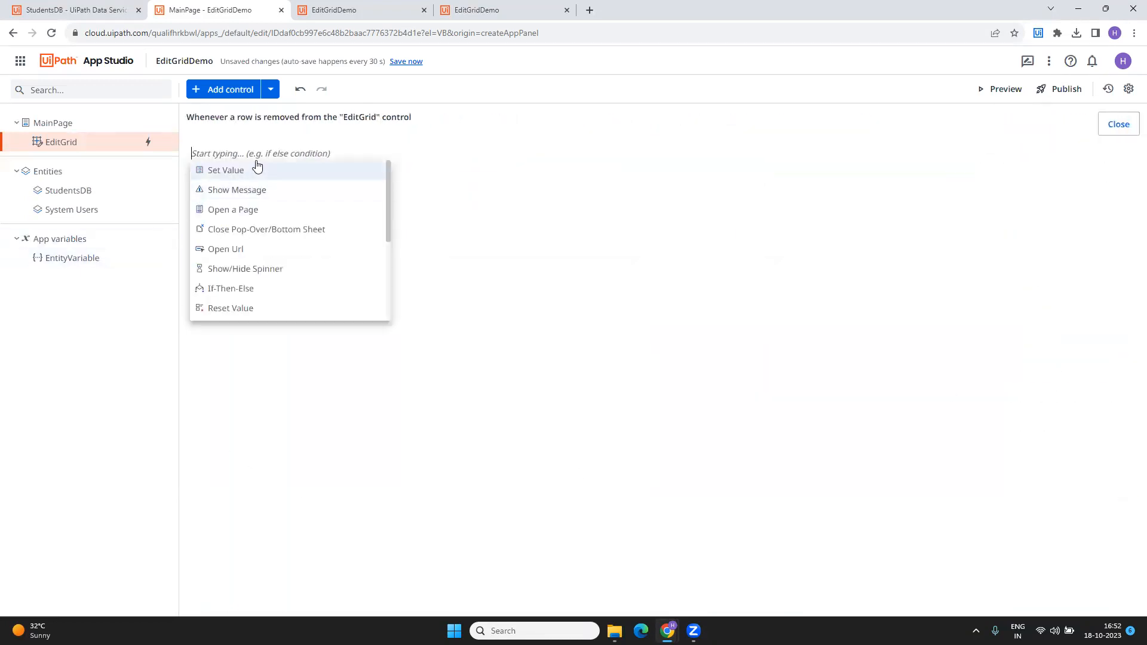
text(dele)
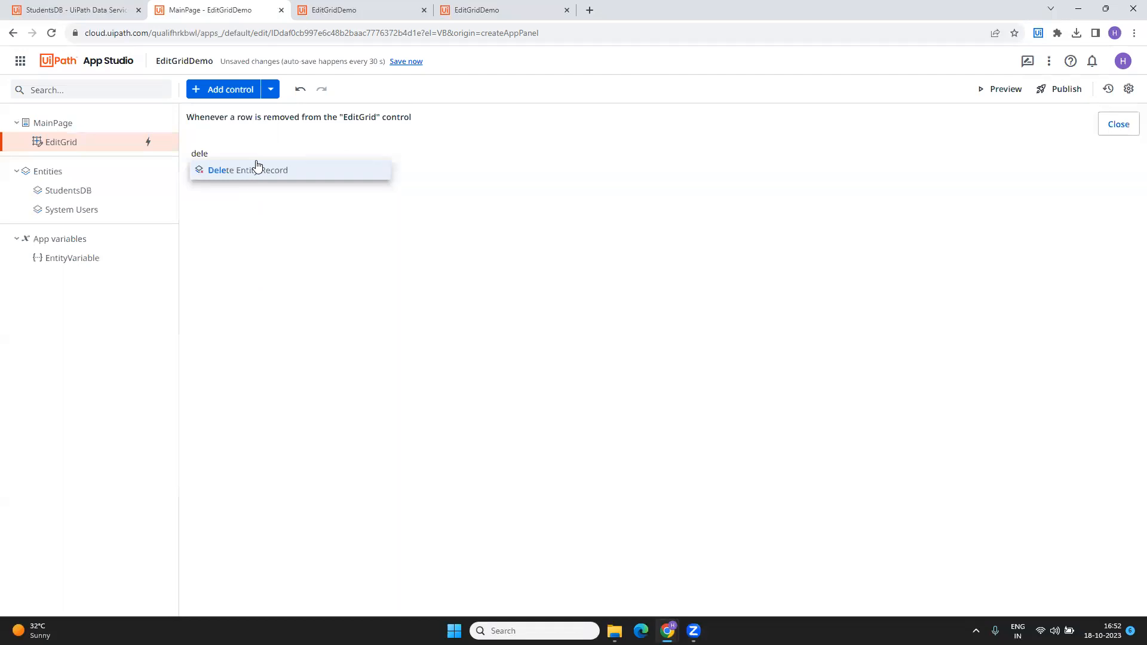
click(257, 170)
click(234, 220)
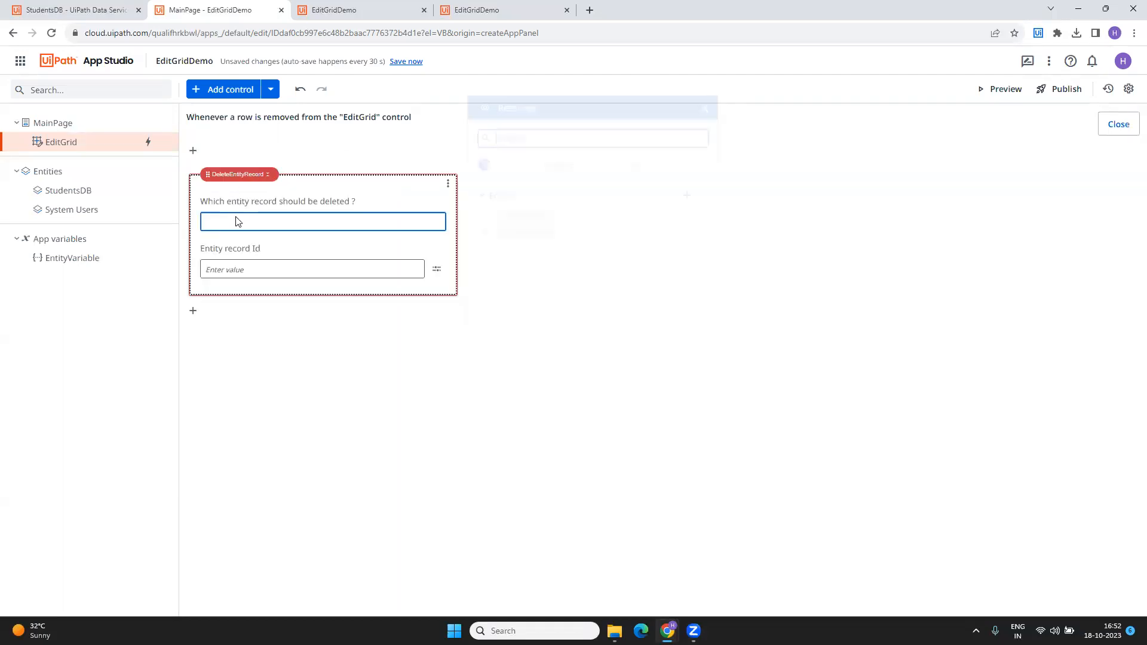
double_click(521, 202)
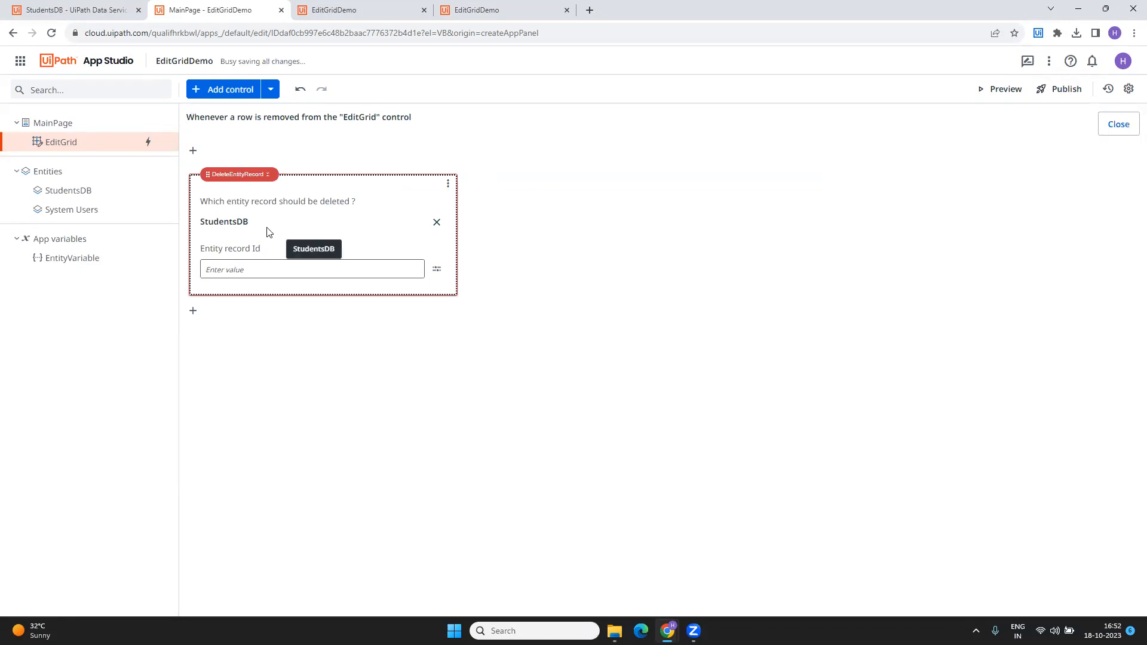
Set the Entity record Id to the expression MainPage.EditGrid.SelectedItem.Id and close the Row deleted rule.
click(239, 269)
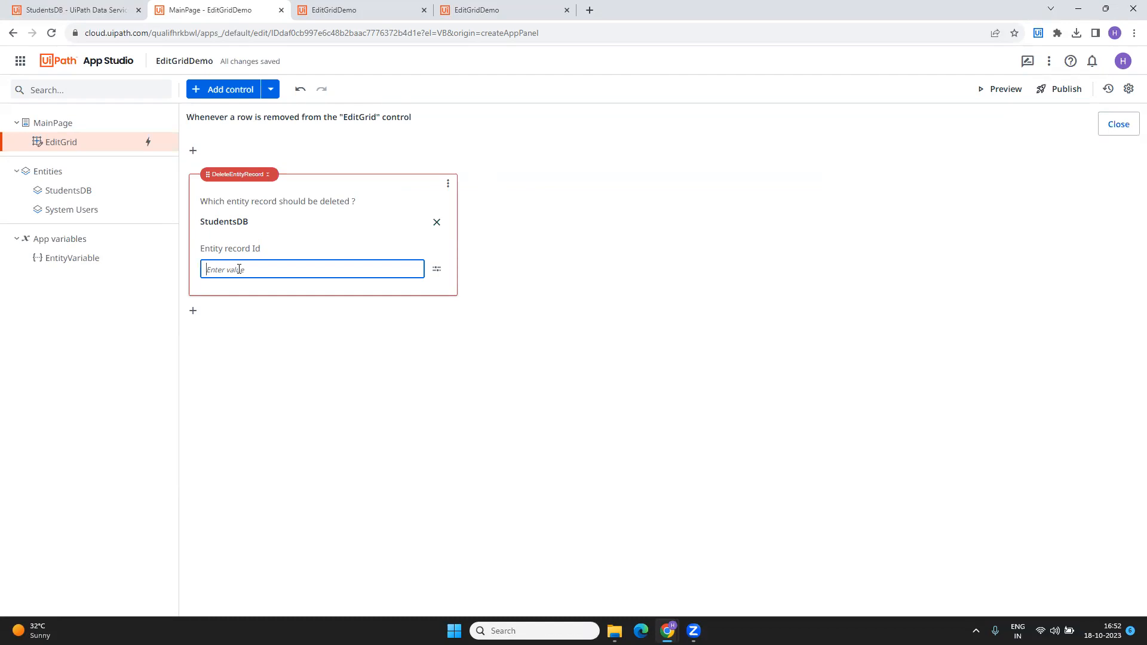
key(ctrl+v)
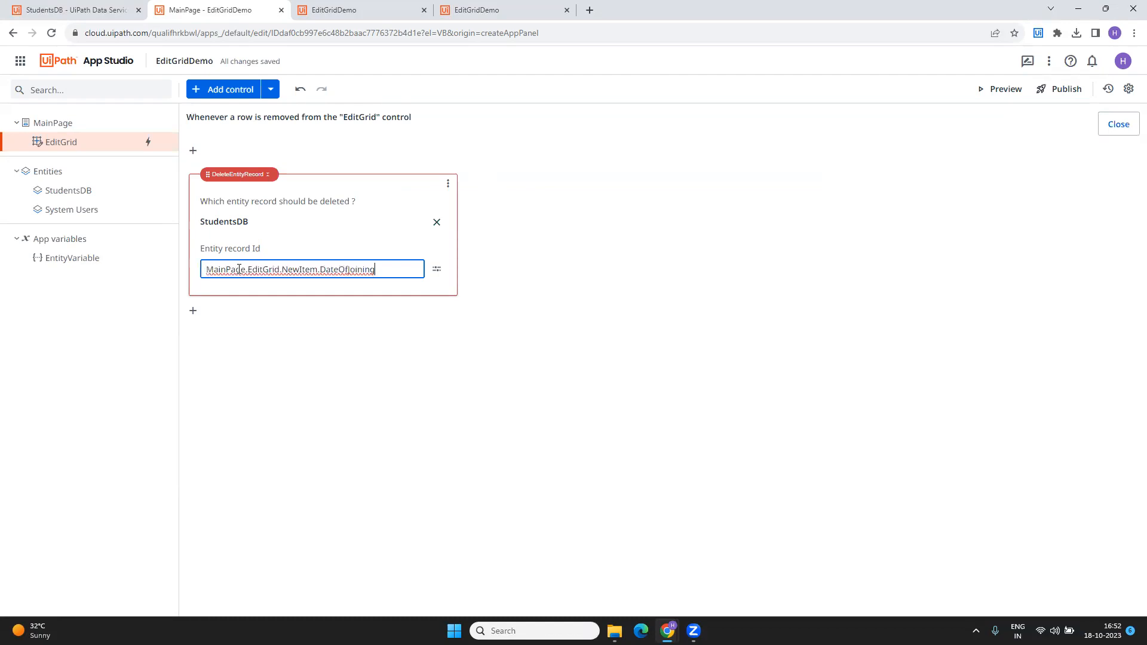
drag(281, 268, 465, 297)
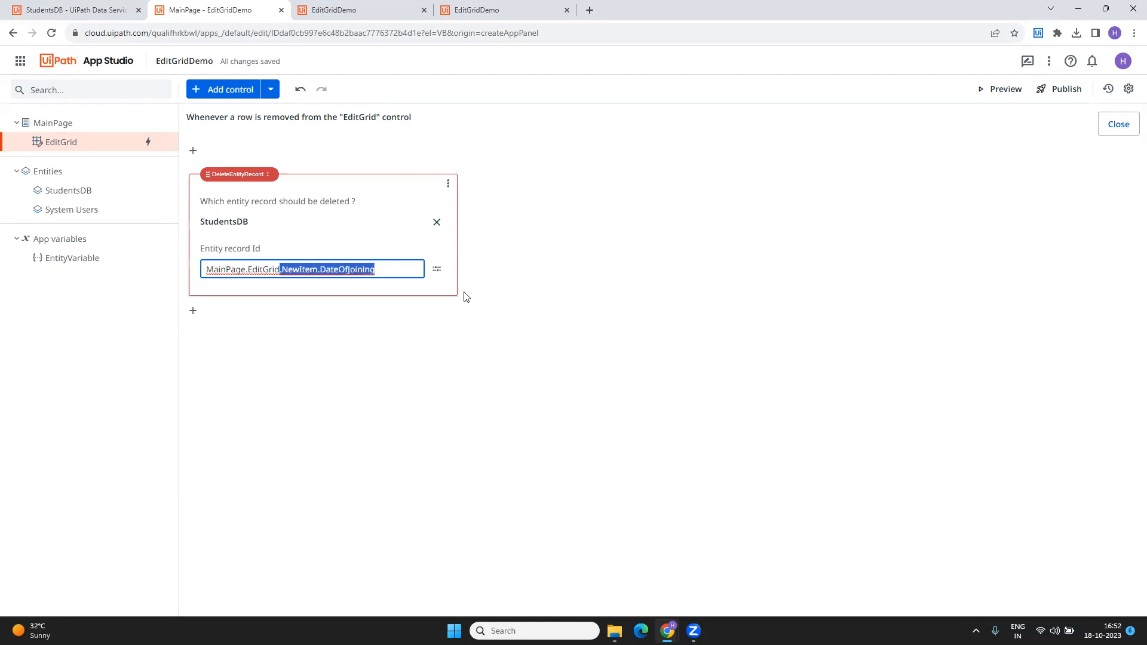
key(BackSpace)
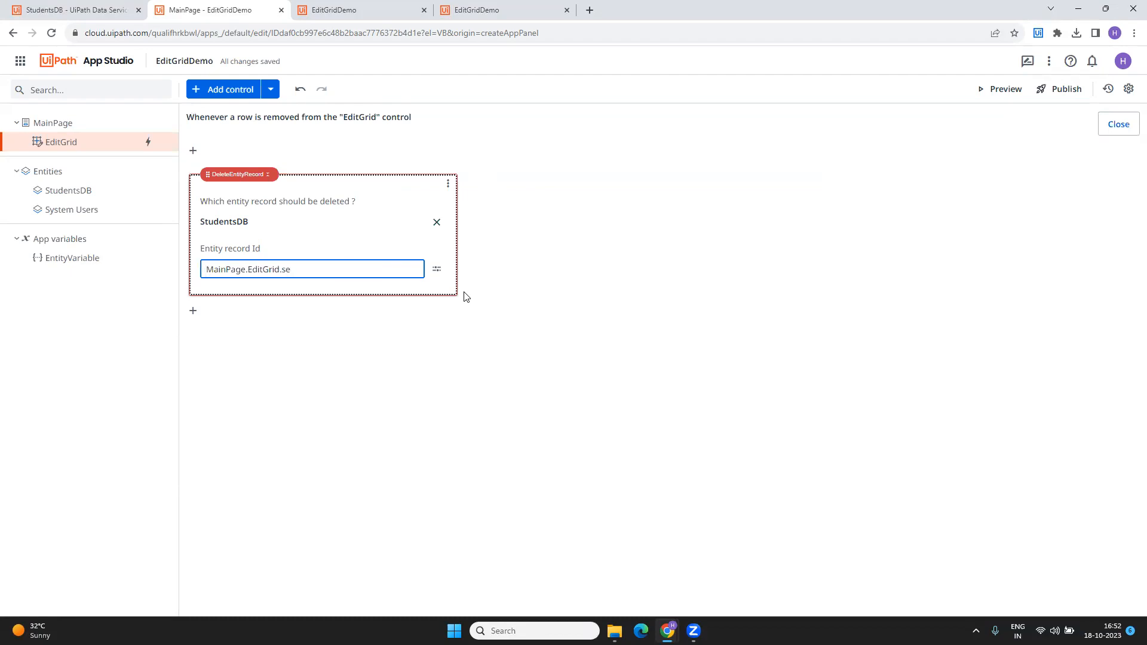
click(436, 269)
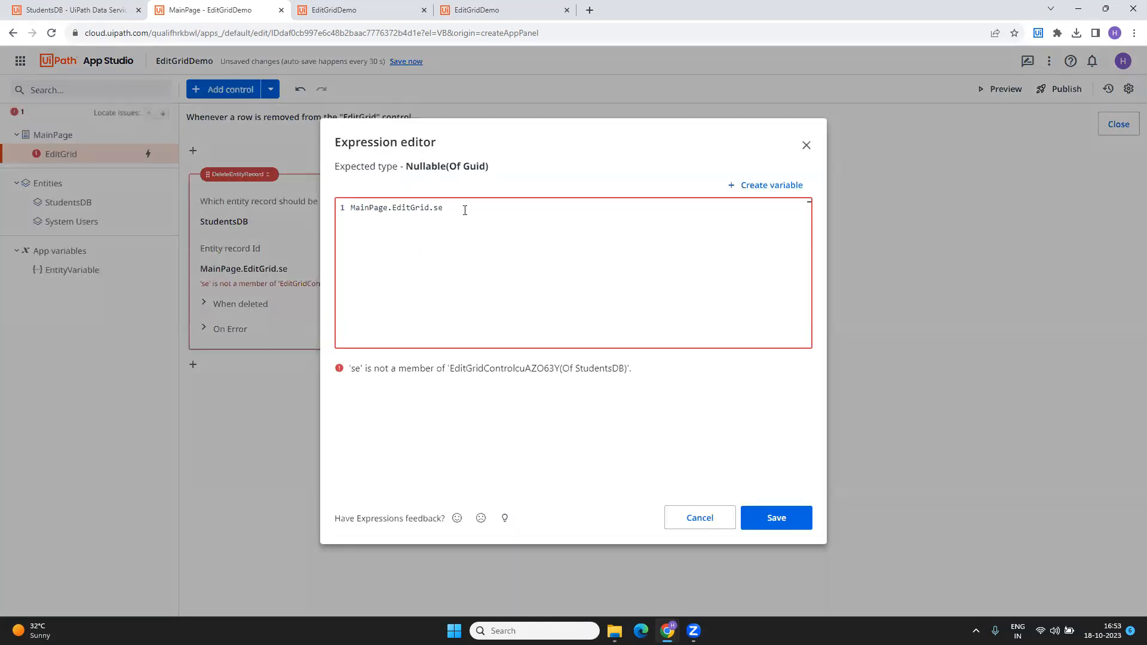
key(ctrl+space)
key(Return)
text(.i)
key(Return)
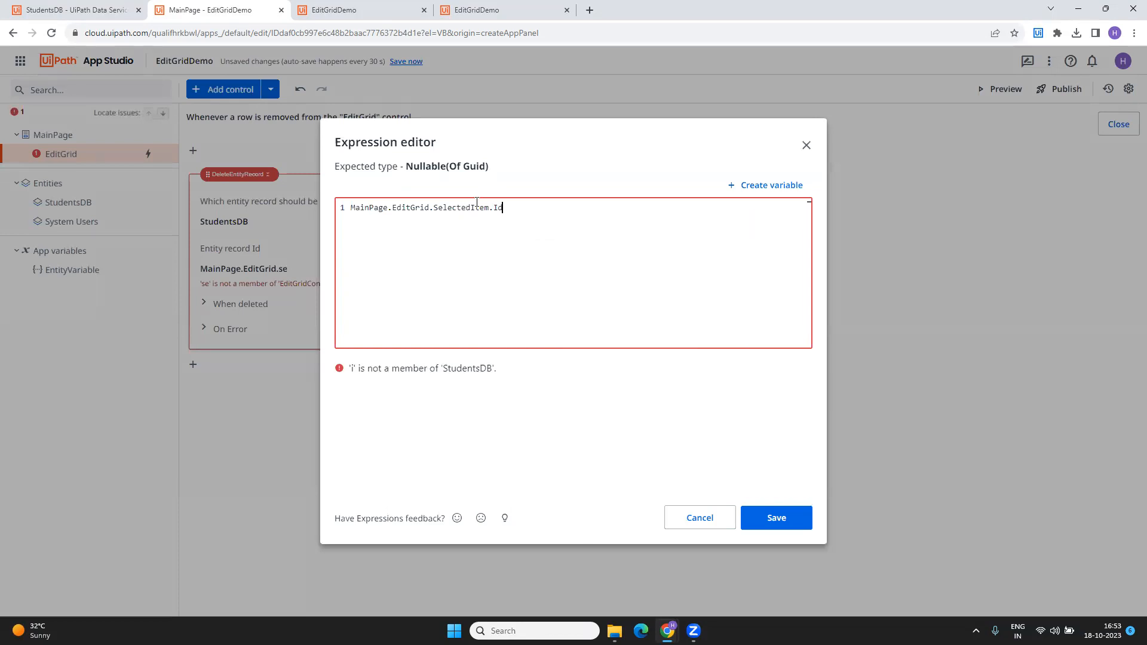
click(776, 519)
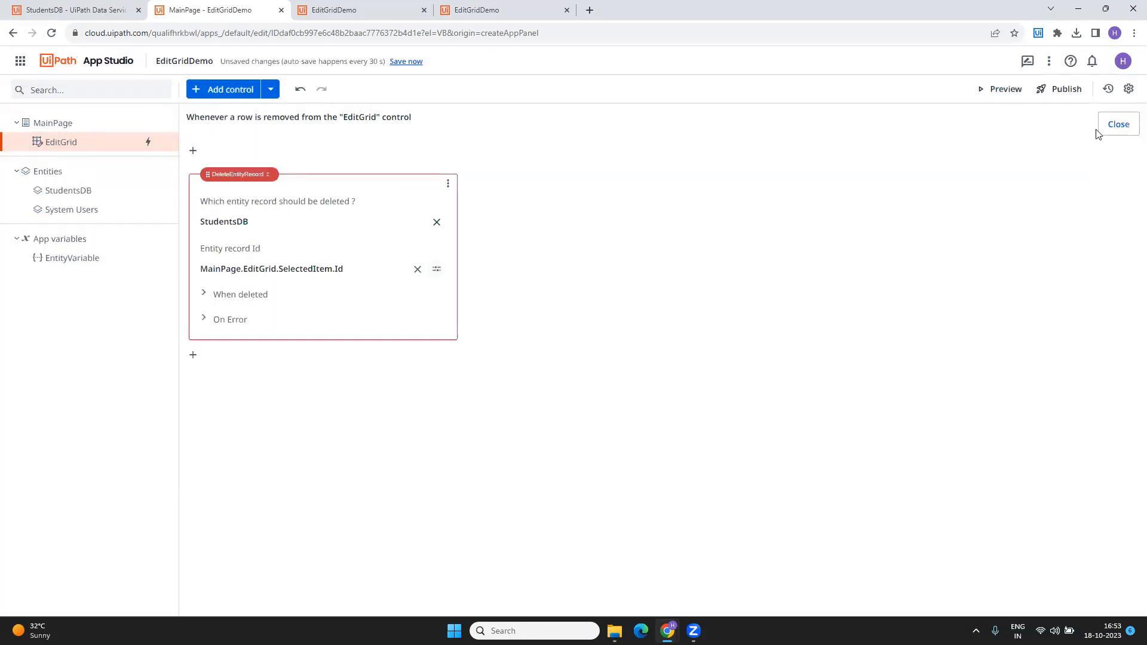
click(1115, 124)
Close the two old preview tabs and start a new preview of the app.
click(425, 10)
click(425, 10)
click(999, 91)
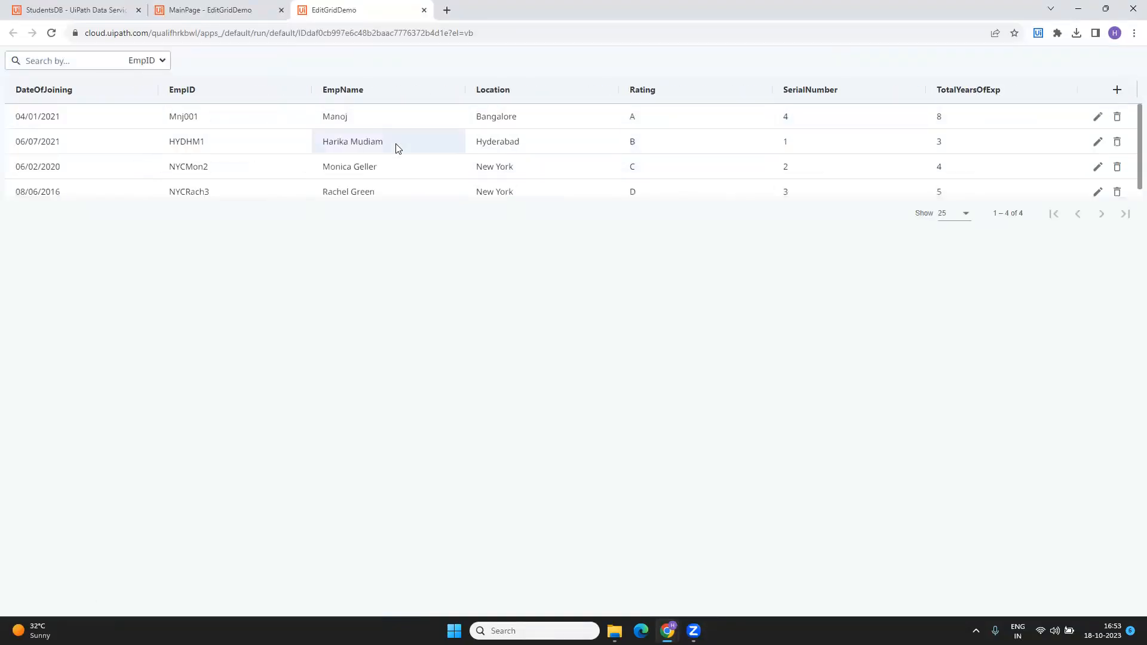
Add a grid row with DateOfJoining 02/10/2023, an employee ID, the employee's name and the Location Chennai.
click(1117, 90)
click(150, 121)
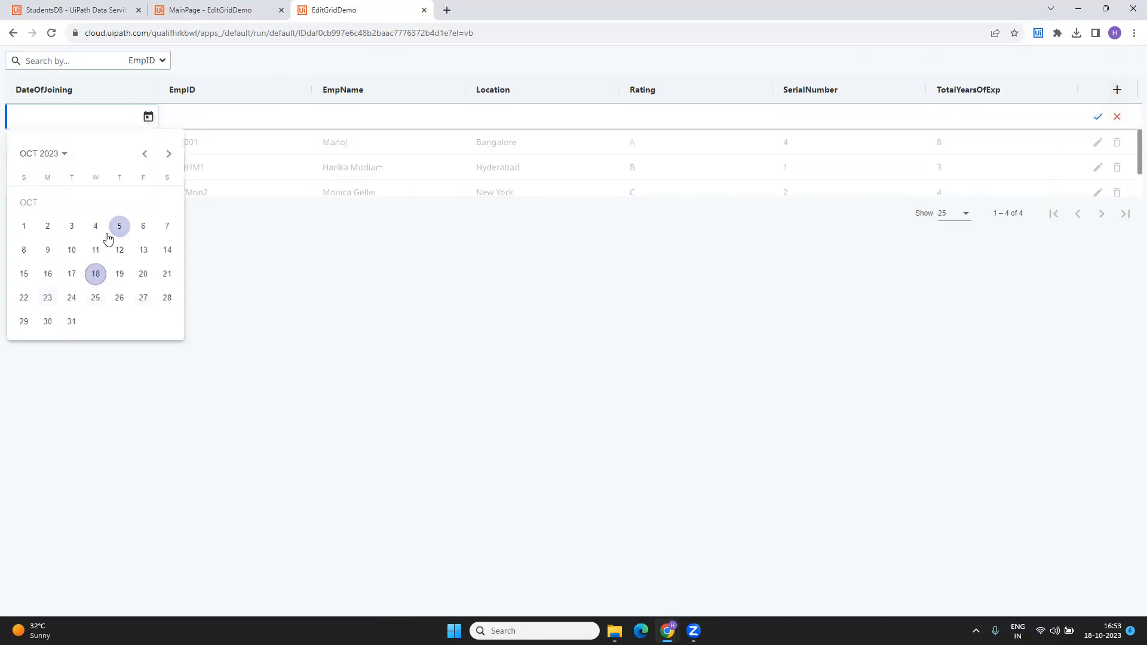
click(49, 226)
click(192, 122)
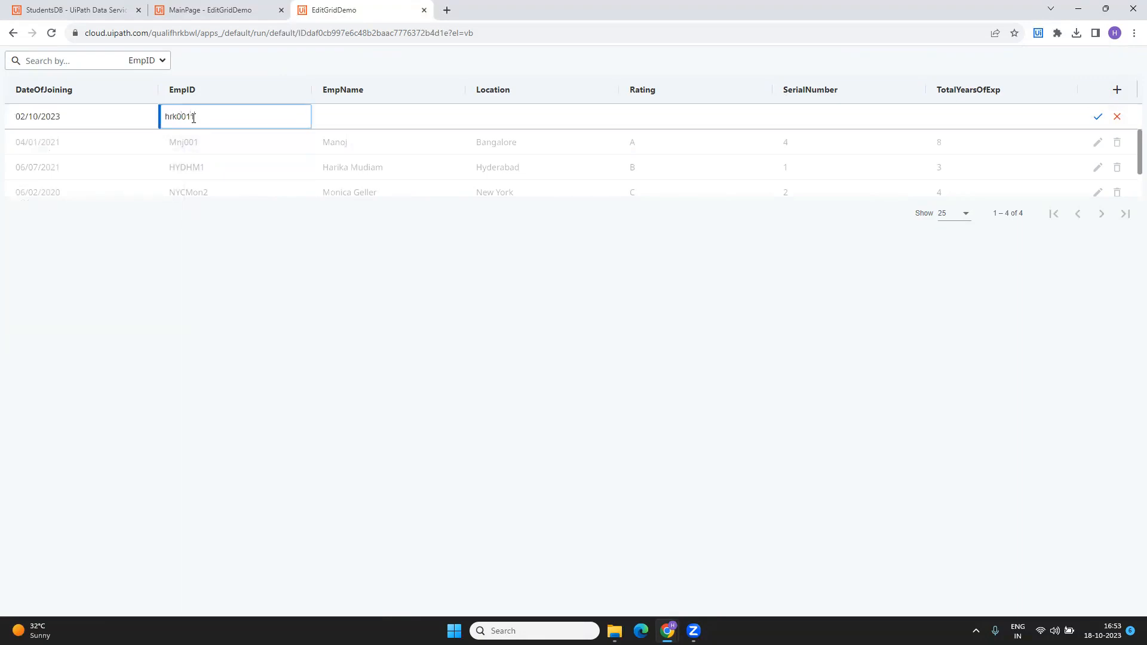
key(Tab)
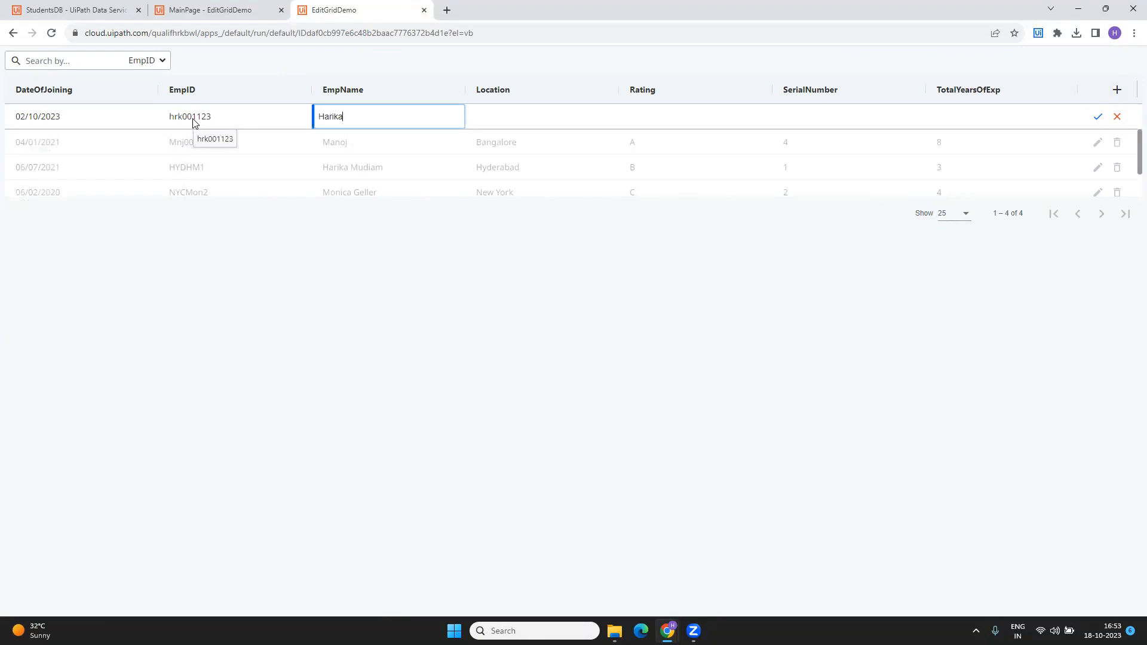
key(Tab)
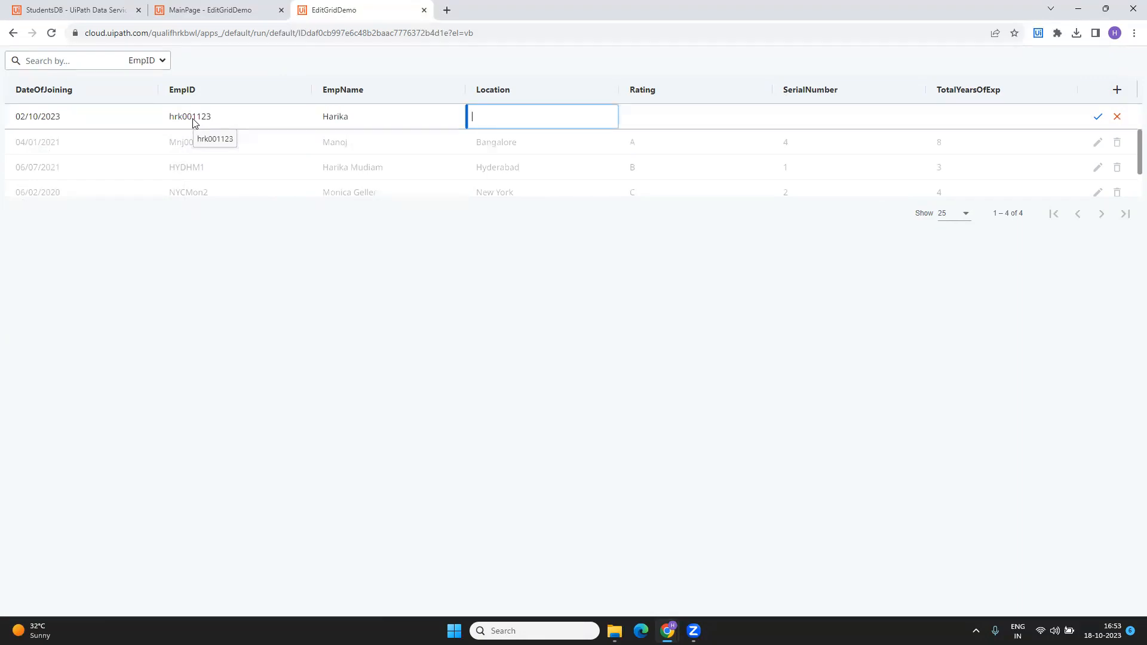
key(Tab)
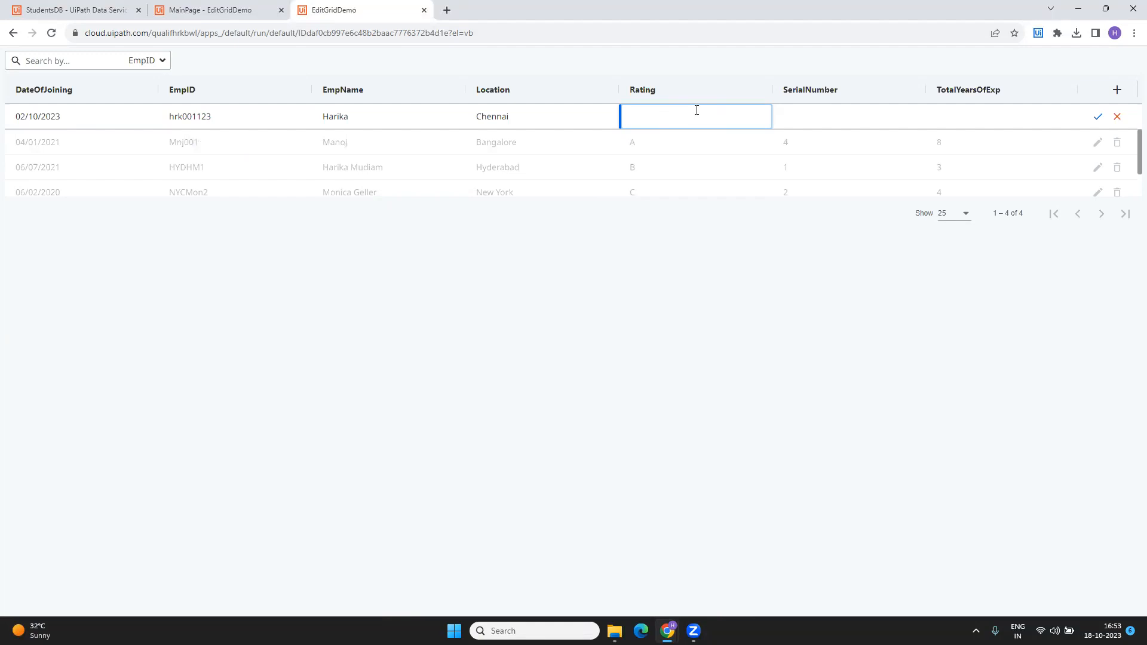
Enter Rating hjg, SerialNumber 4 and TotalYearsOfExp 8 in the new row and submit it.
click(594, 118)
click(674, 113)
key(Tab)
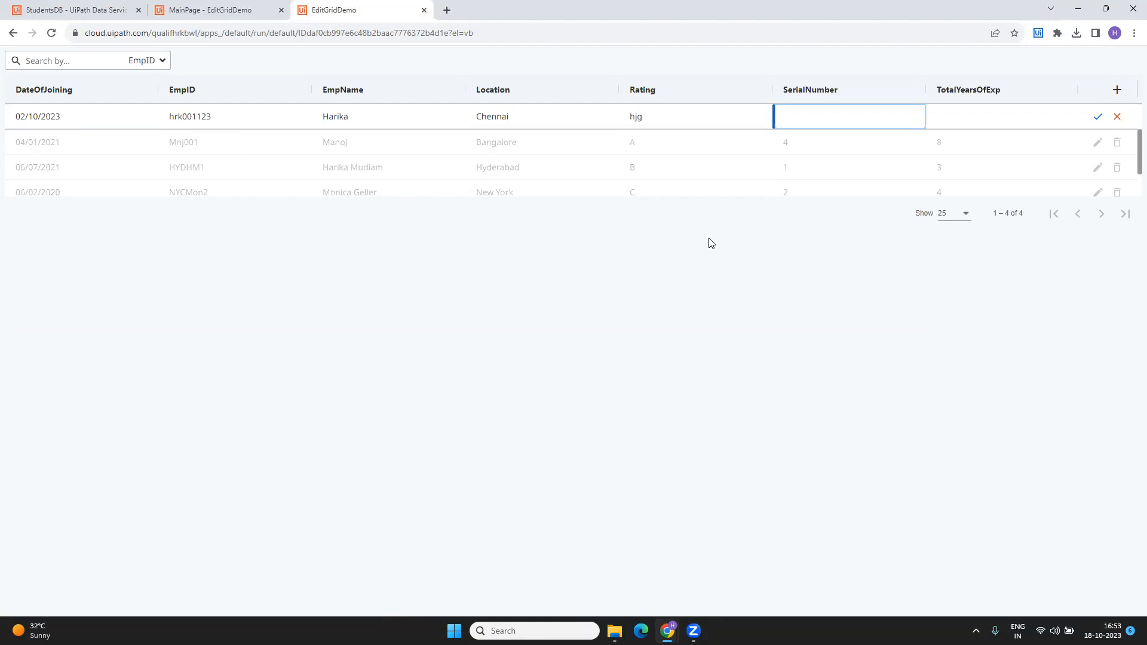
key(Tab)
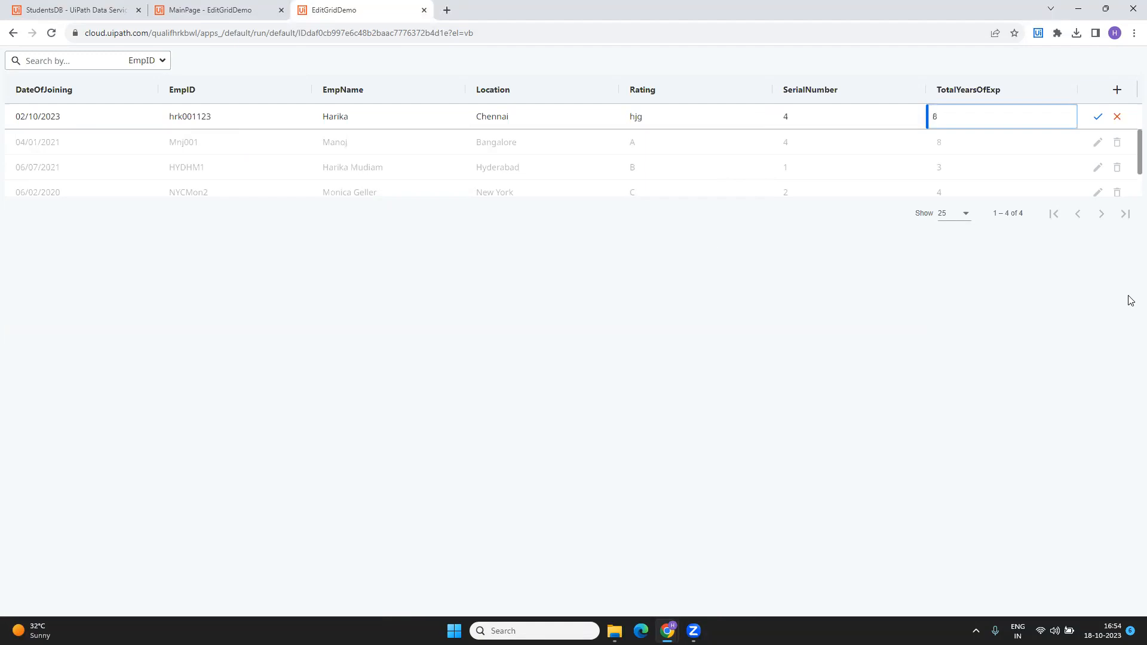
click(1097, 116)
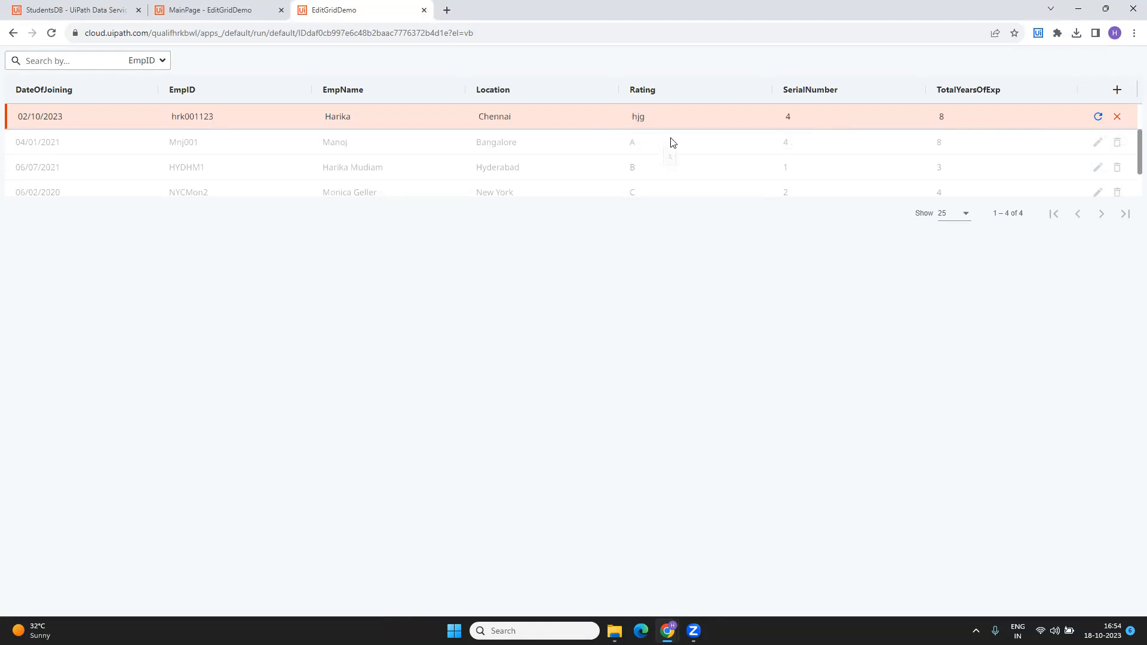
Clear the new row's Rating value and submit the row again.
click(641, 116)
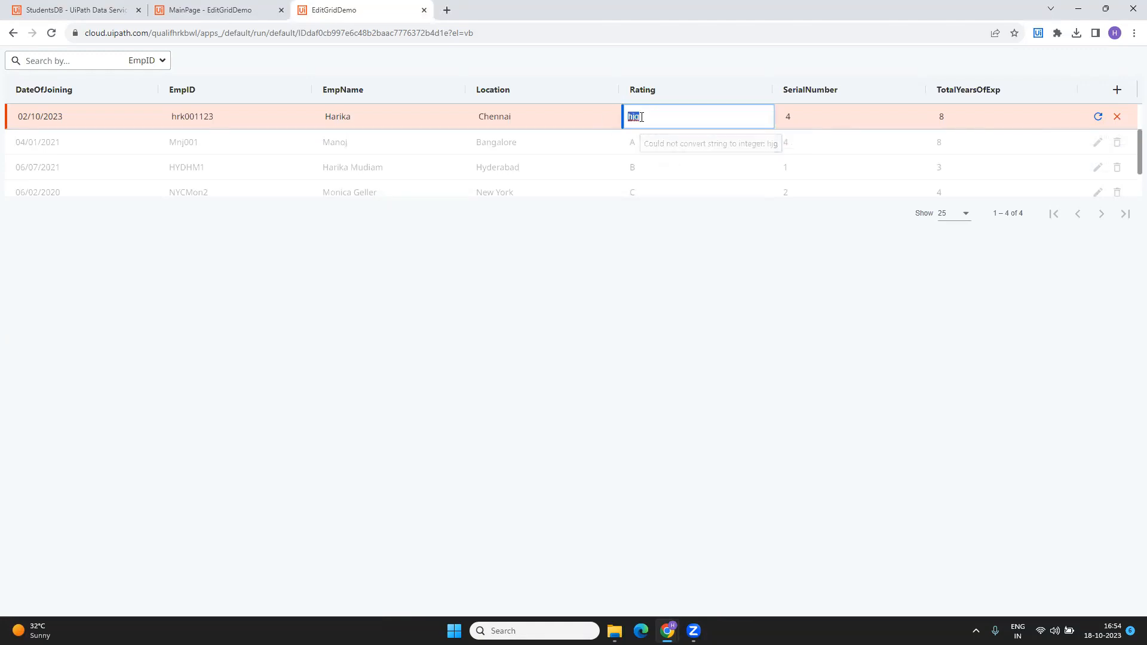
key(BackSpace)
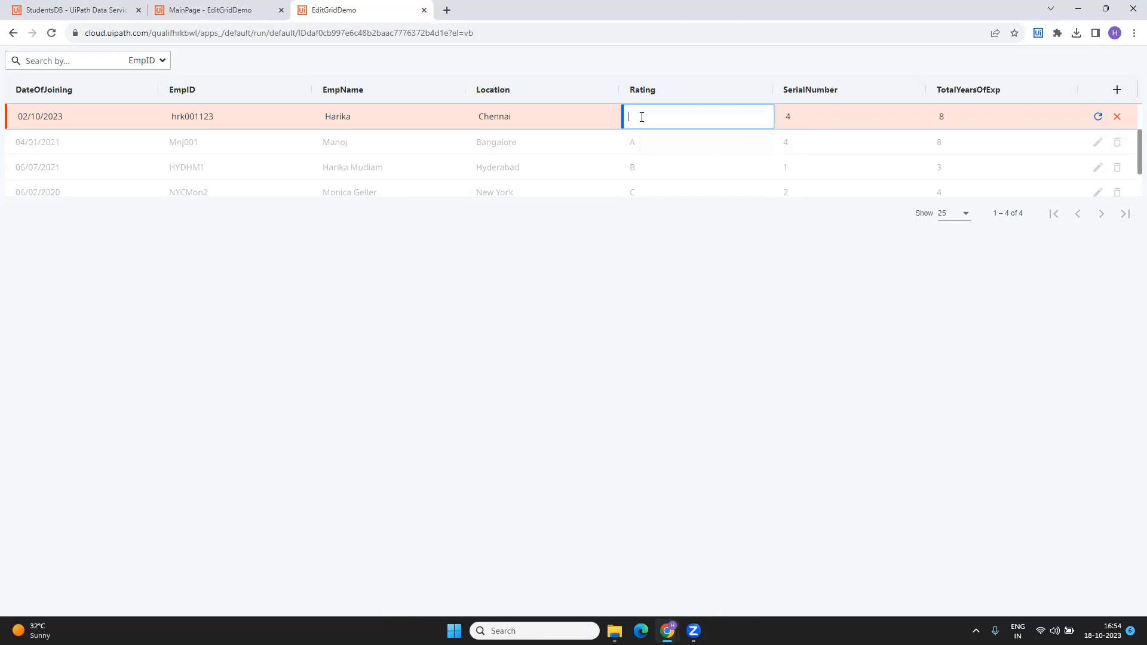
click(826, 114)
click(1077, 115)
click(1096, 116)
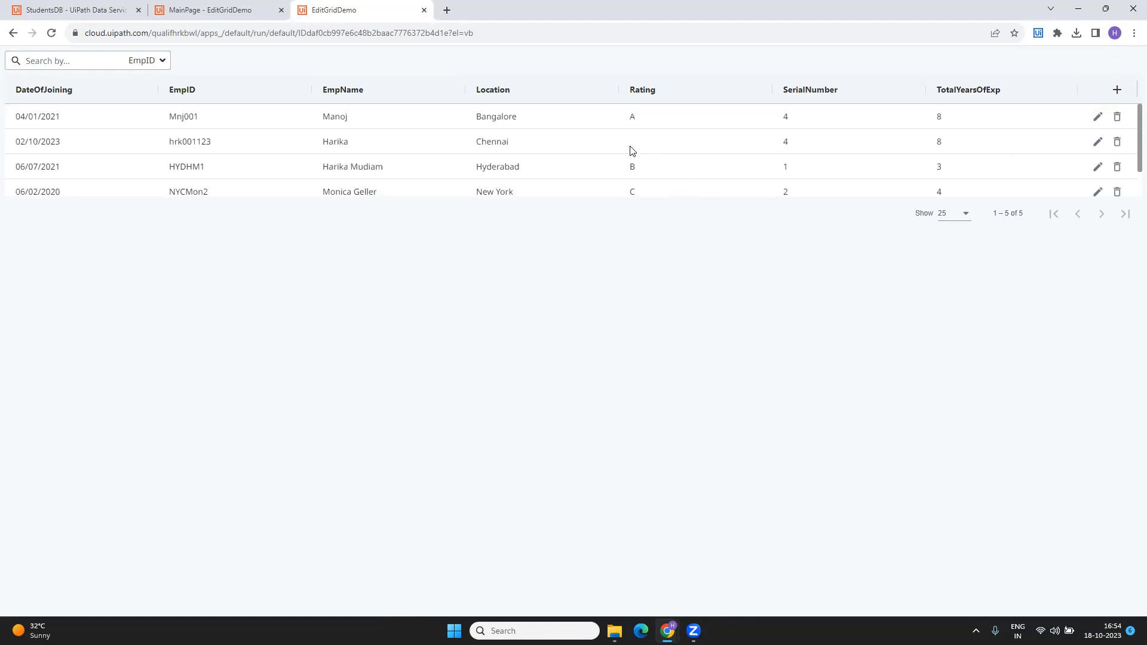
click(1115, 93)
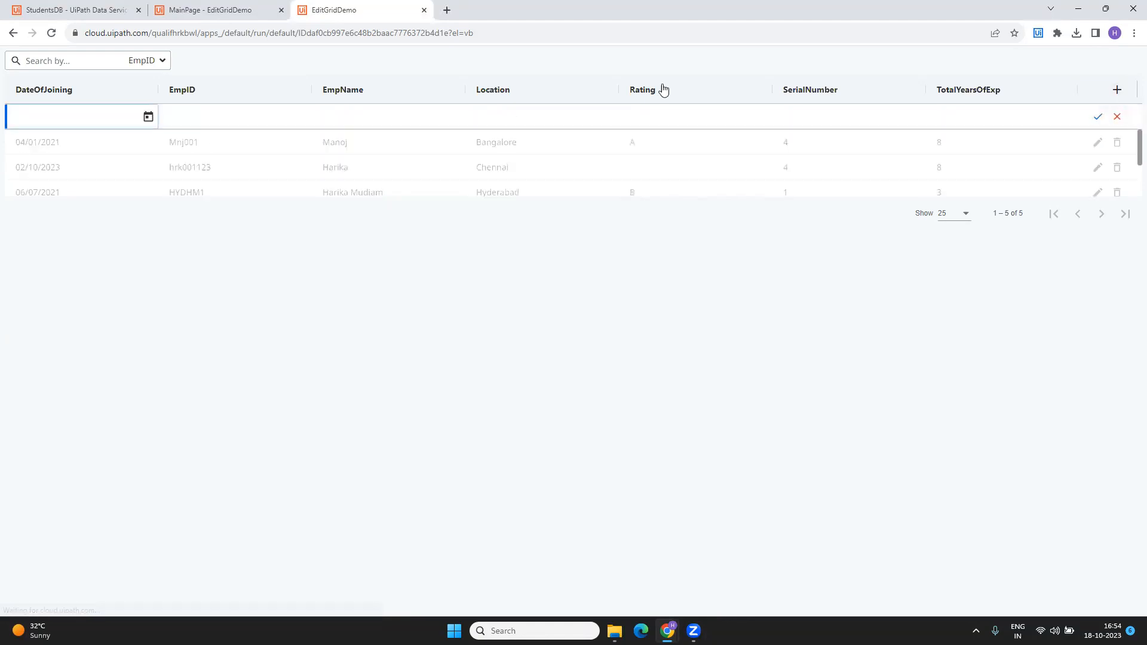
key(Tab)
key(Tab)
key(Tab)
key(Tab)
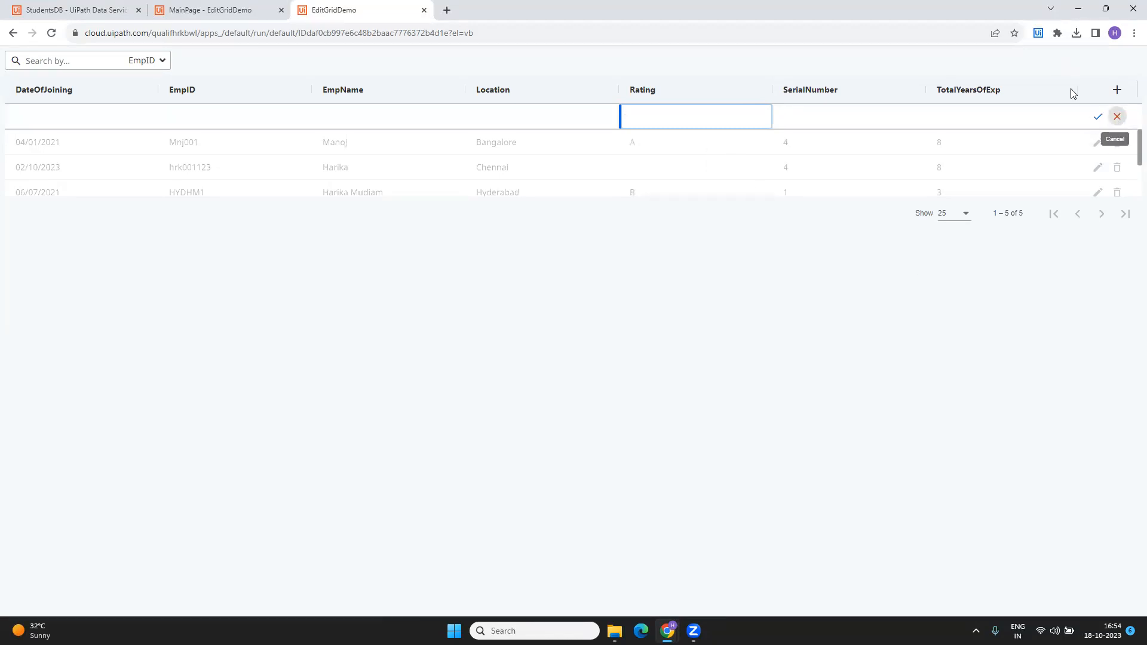
click(1042, 89)
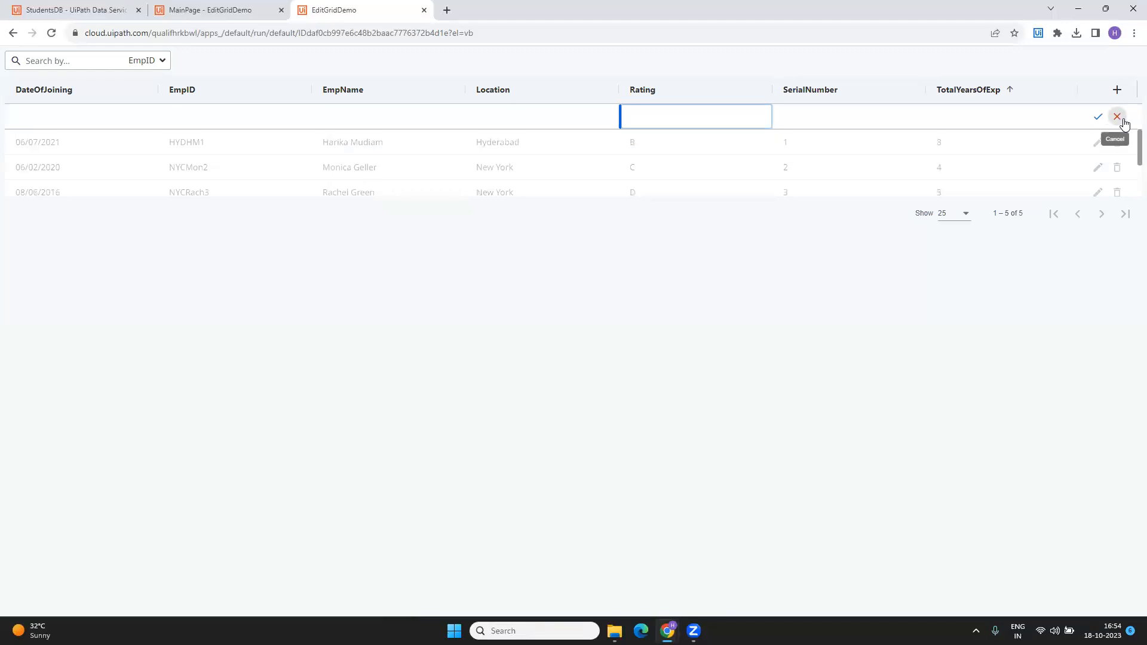
click(1123, 122)
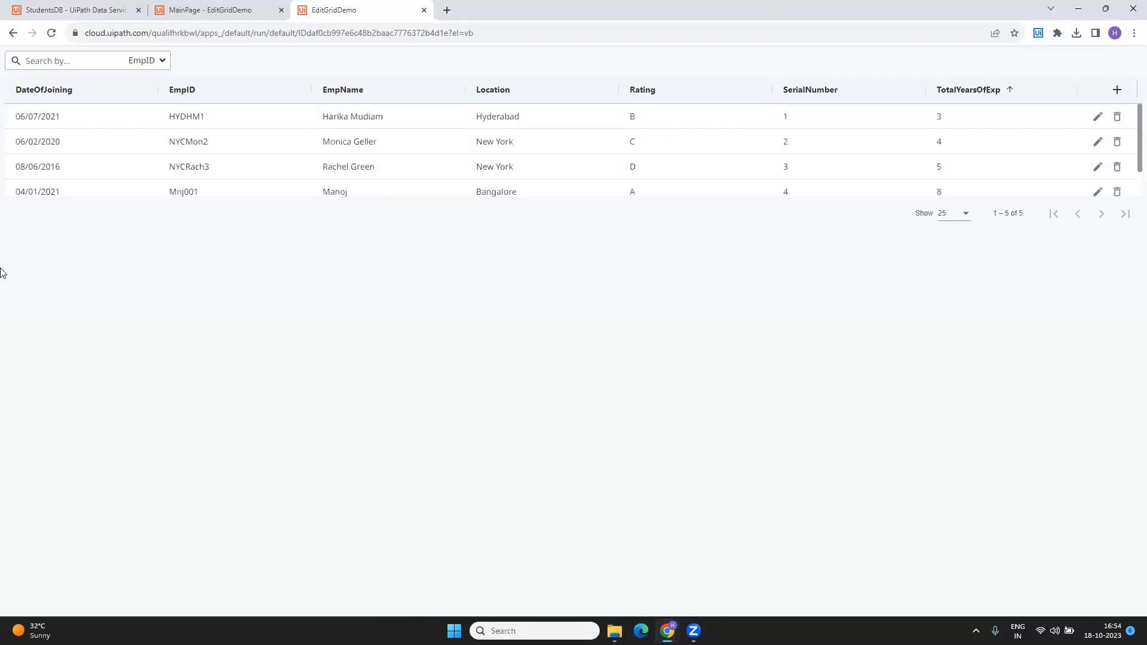
Delete the Chennai row from the grid and confirm the record's deletion.
scroll(90, 161, down, 1)
scroll(140, 135, up, 1)
scroll(167, 127, down, 1)
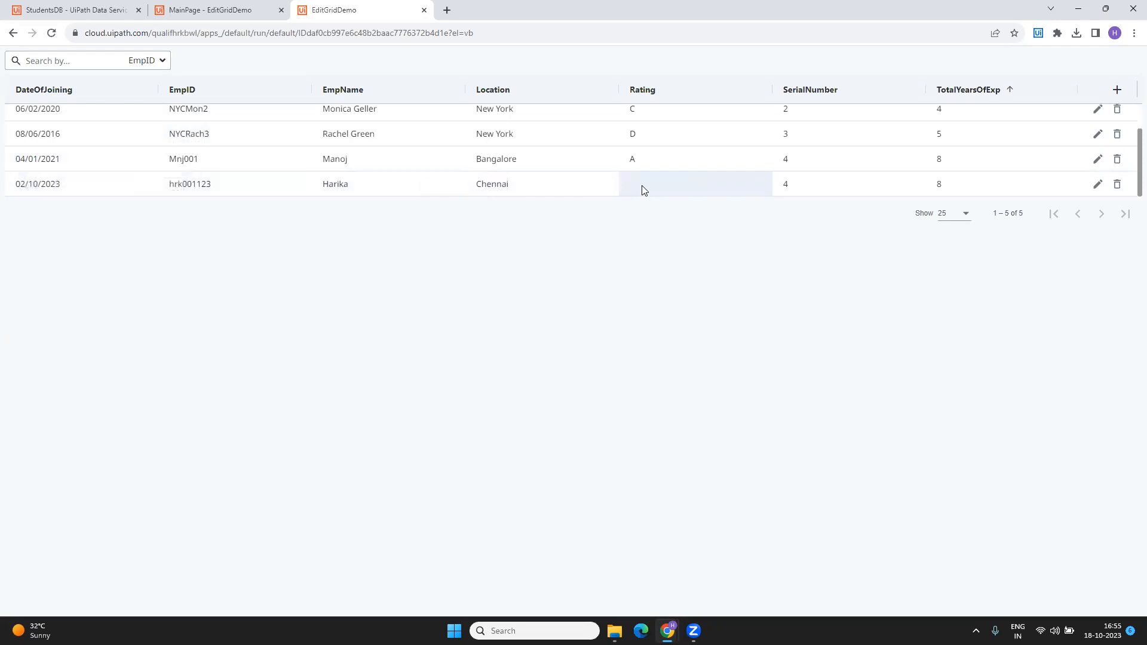
click(1117, 184)
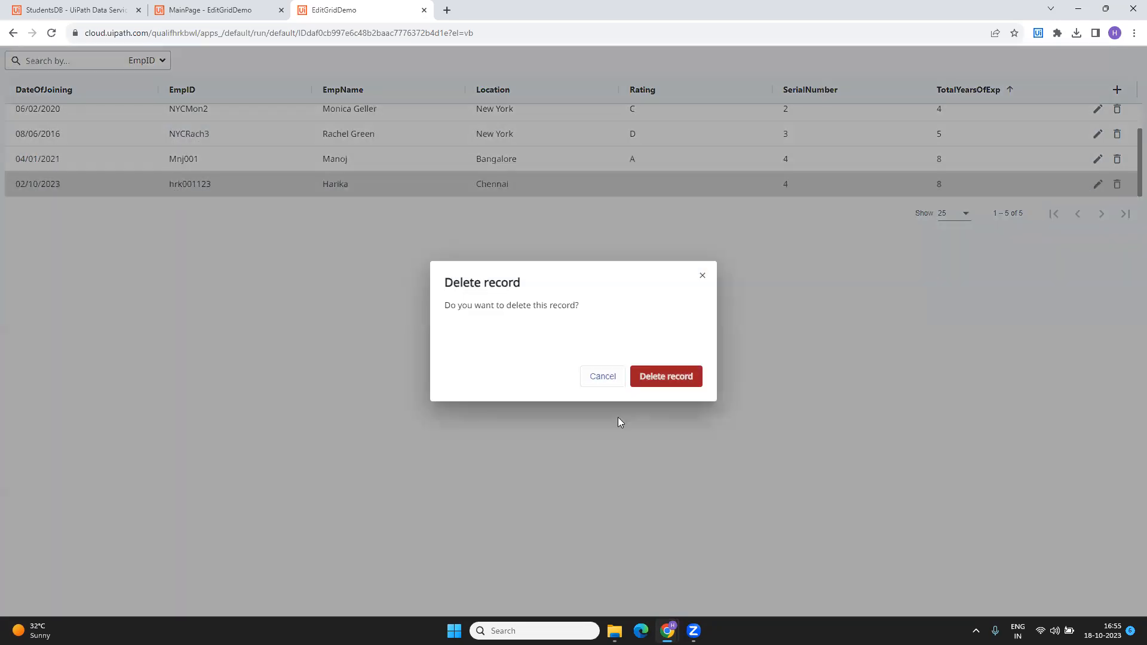
click(691, 375)
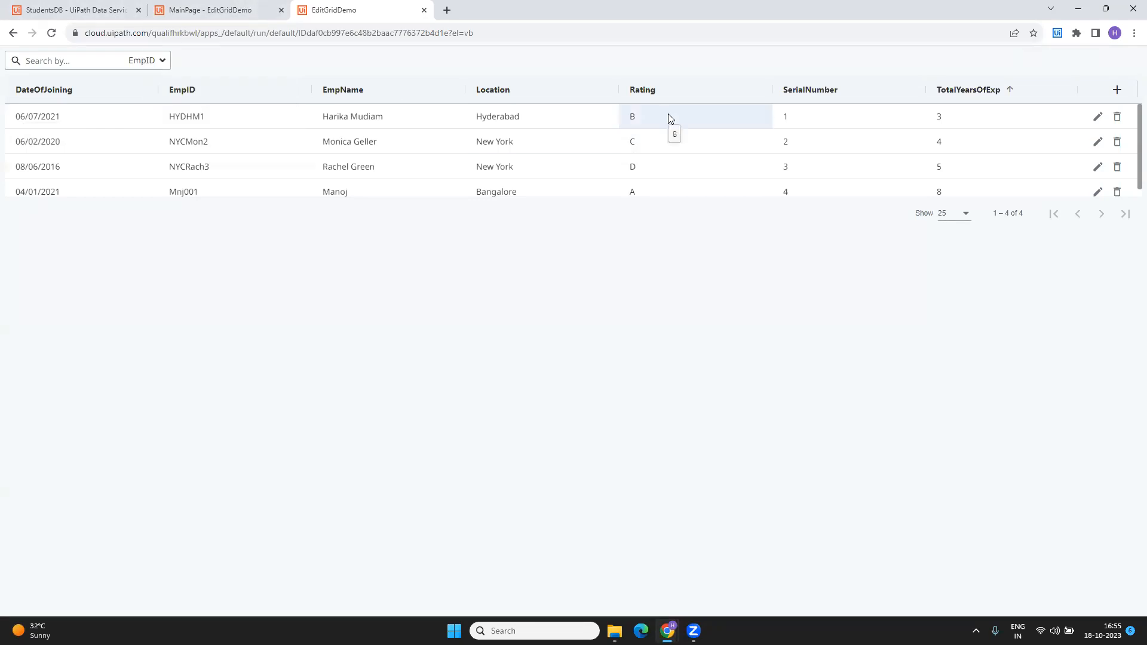
Return to the MainPage editor and set the Rating column's edit mode view to Checkbox.
click(191, 9)
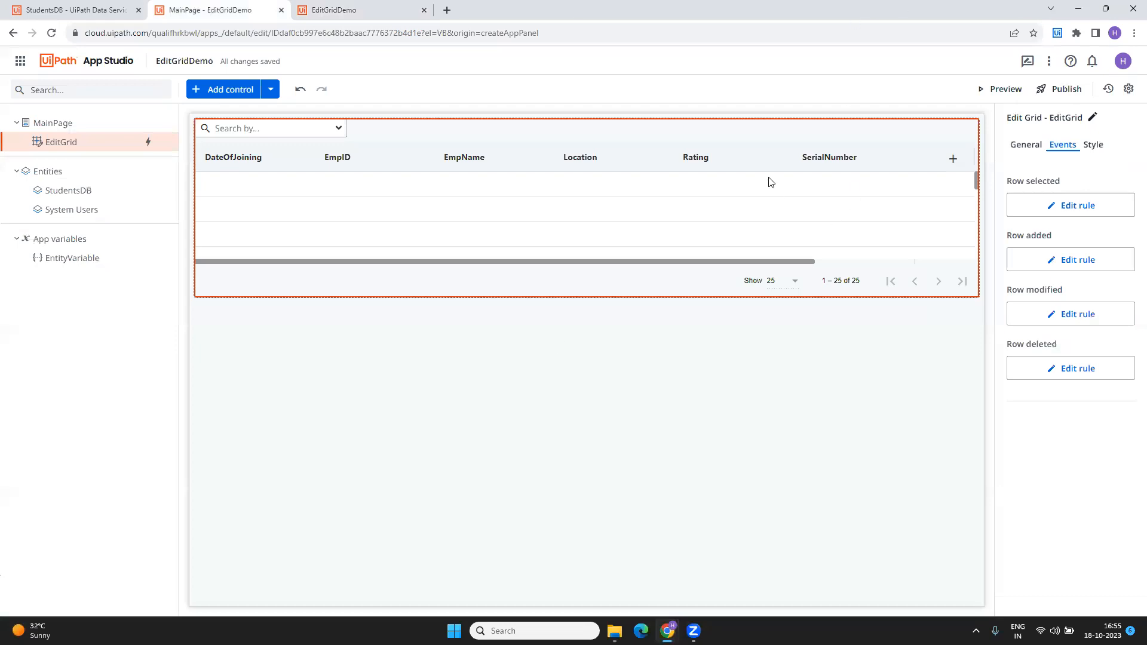
click(1025, 145)
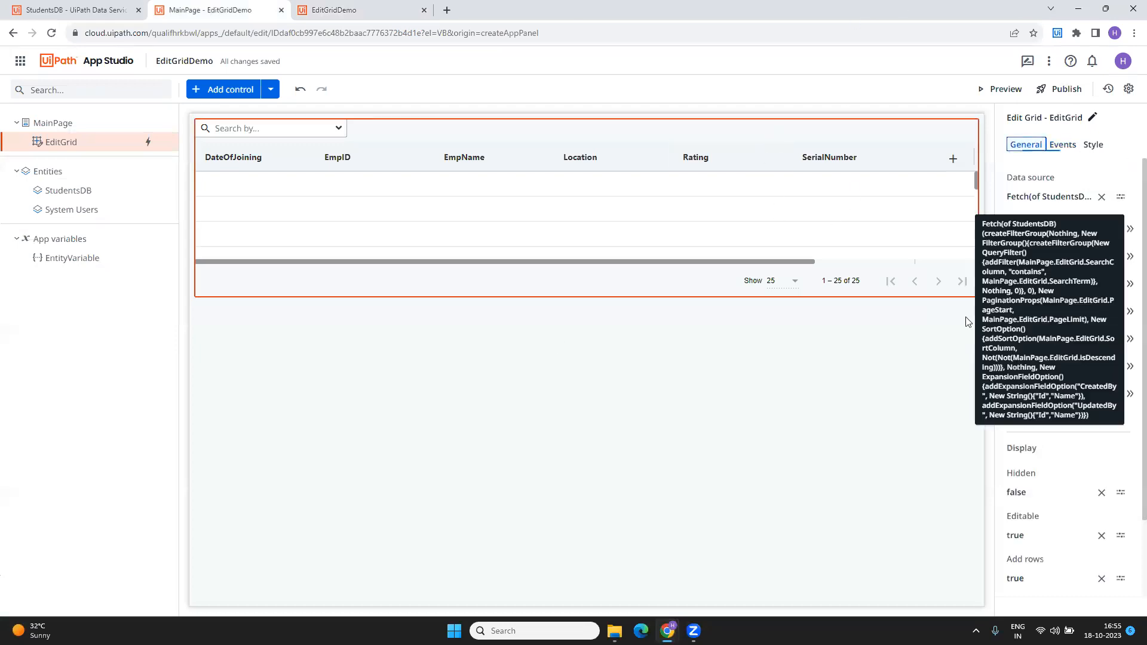
click(1130, 338)
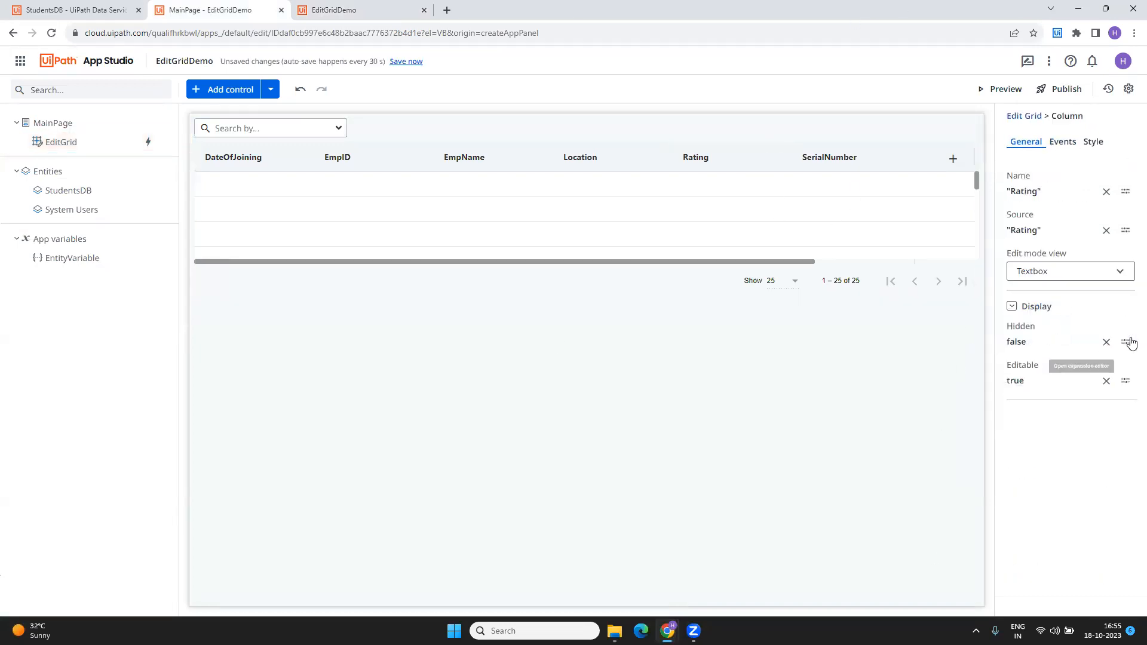
click(1064, 272)
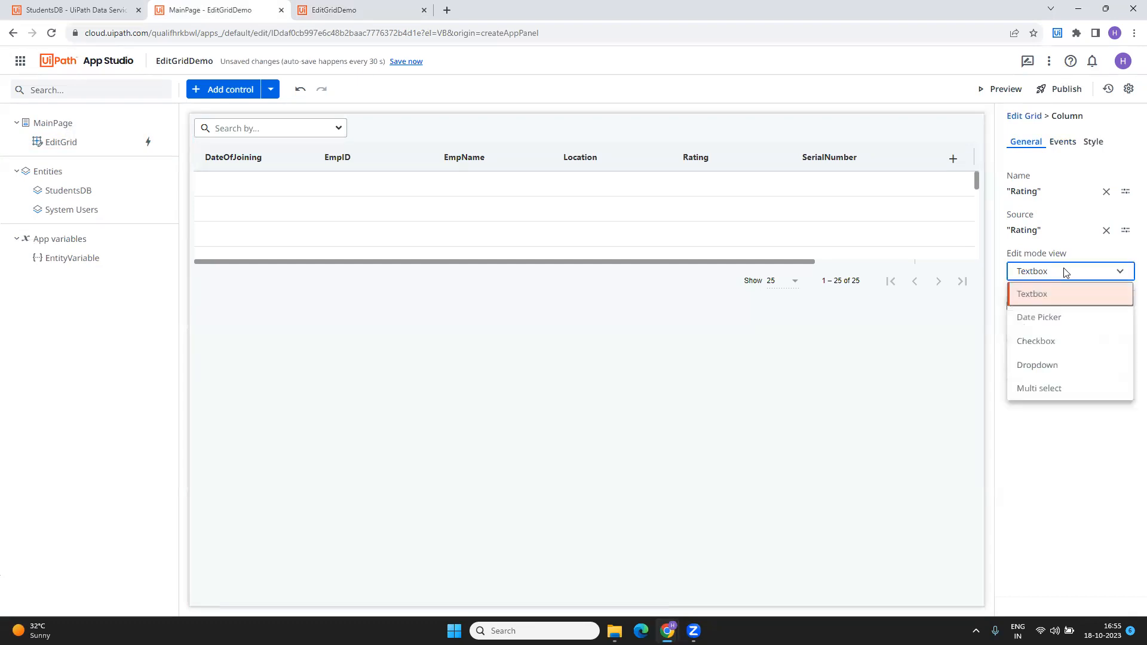
click(1050, 339)
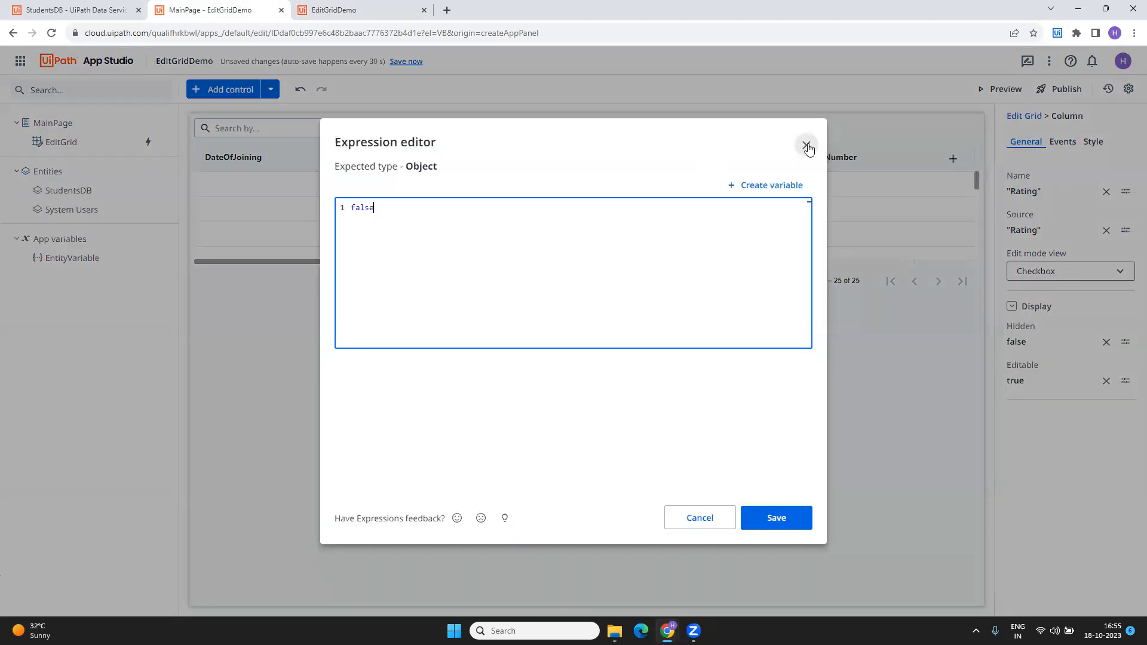
Close the expression editor and set the Rating column's edit mode view to Dropdown.
click(792, 156)
click(1036, 272)
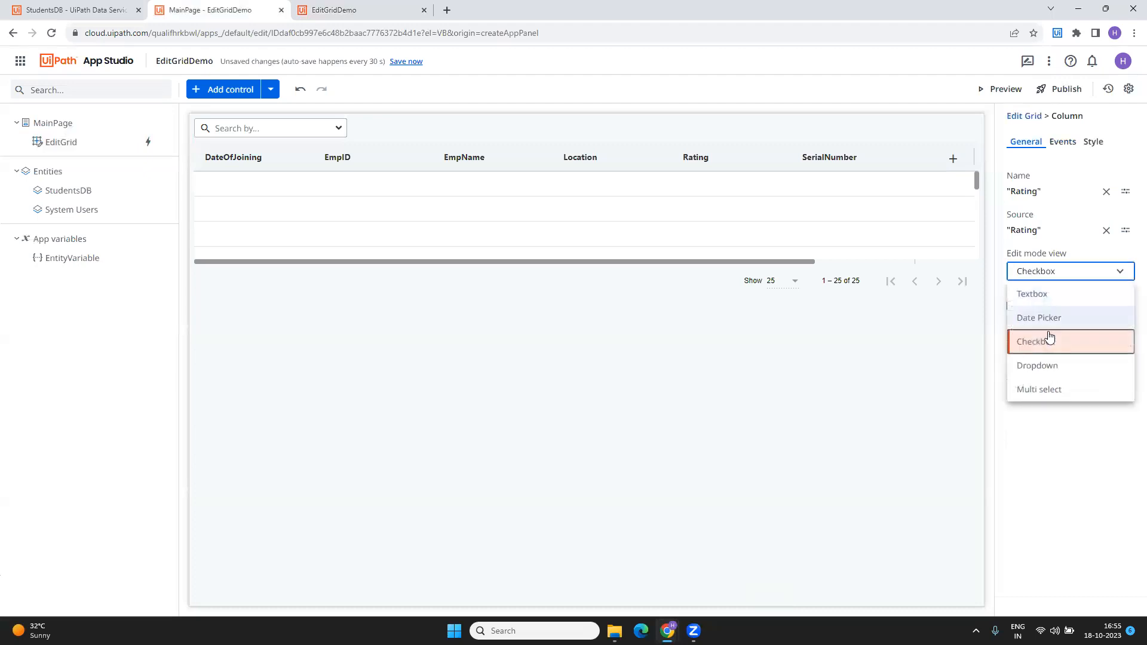
click(1040, 369)
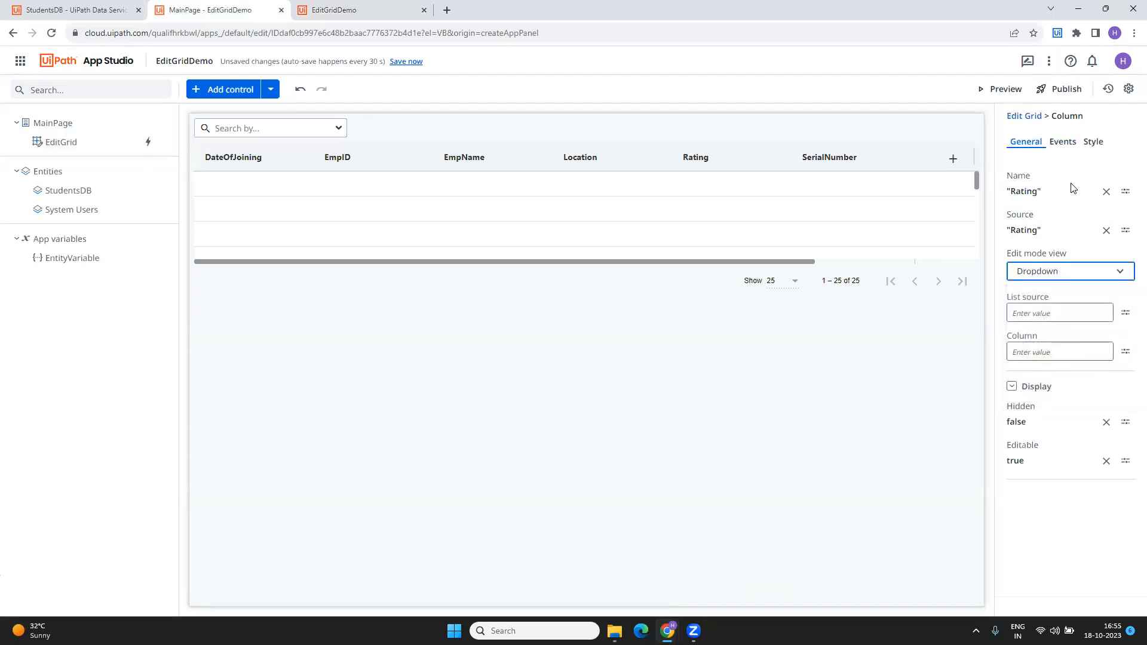
Preview the app, close the old preview, add a new row and check its Rating dropdown options.
click(1000, 91)
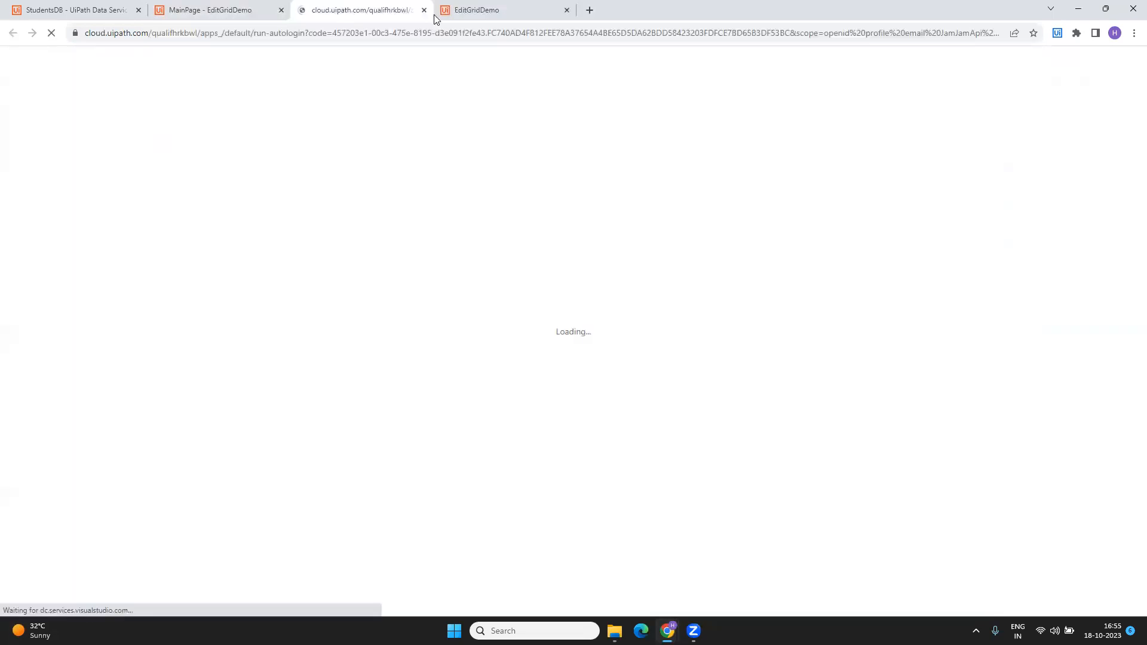
click(567, 10)
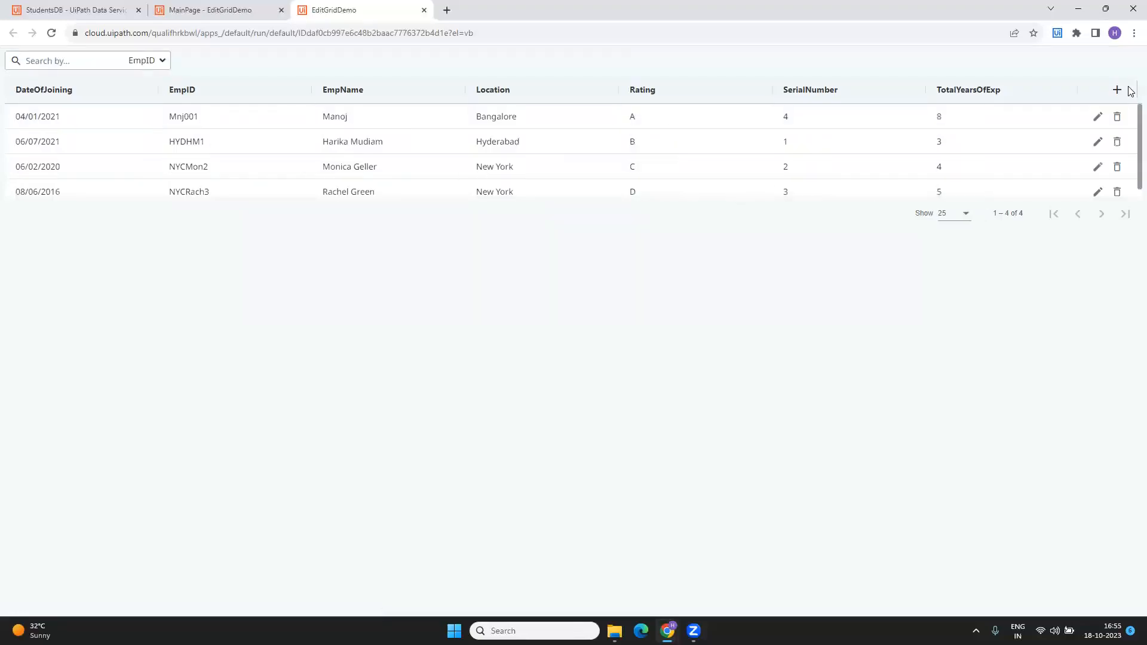
click(1116, 89)
key(Tab)
key(Tab)
key(Tab)
key(Tab)
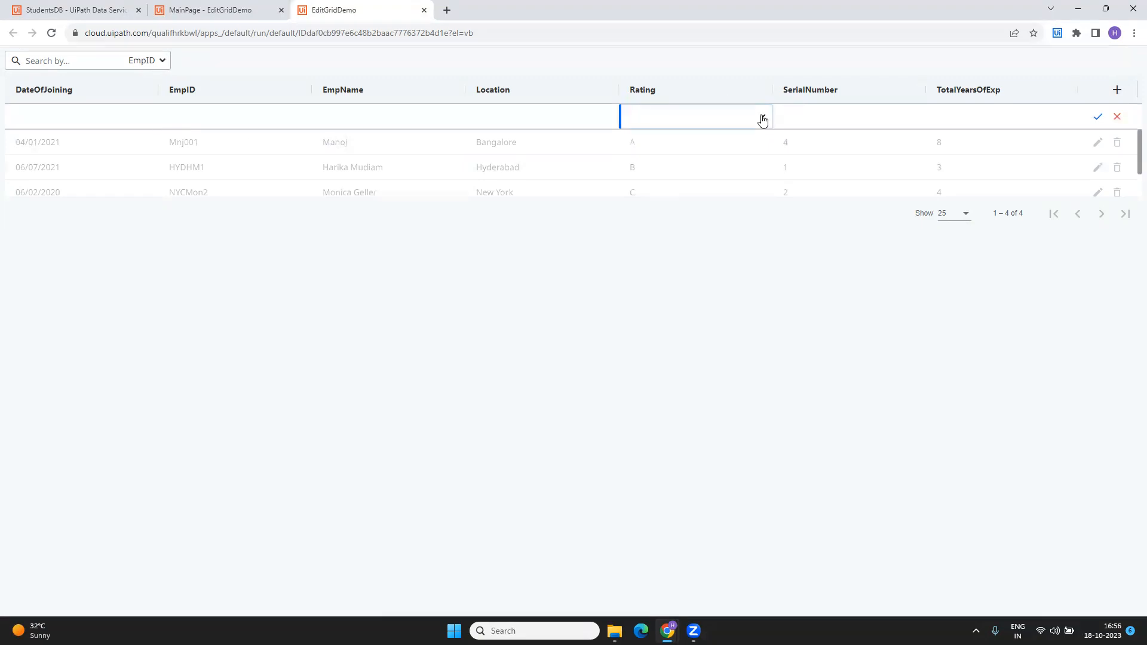
click(762, 119)
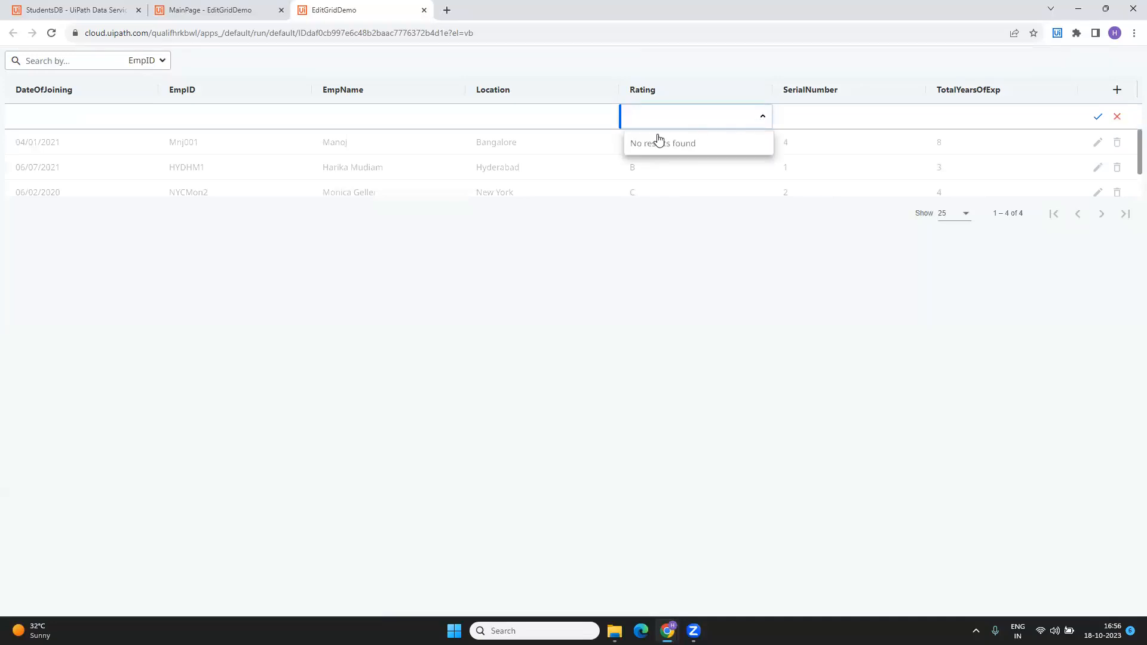
click(725, 70)
Switch to StudentsDB in Data Service and inspect the Rating field's type and choice set, leaving it unedited.
click(239, 10)
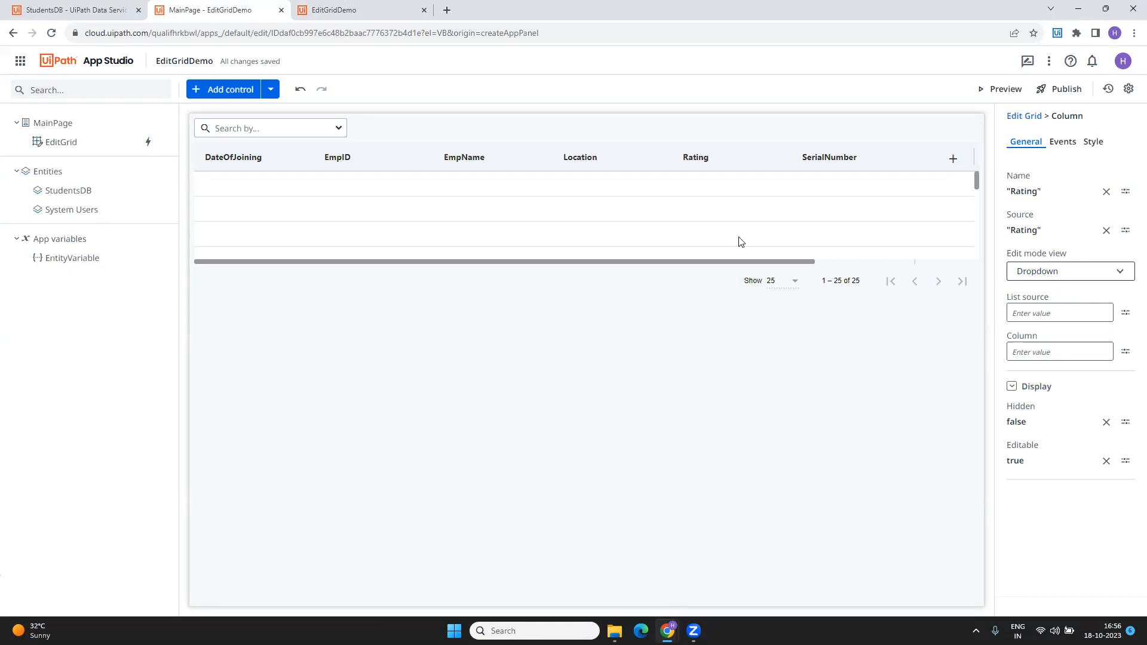
click(78, 11)
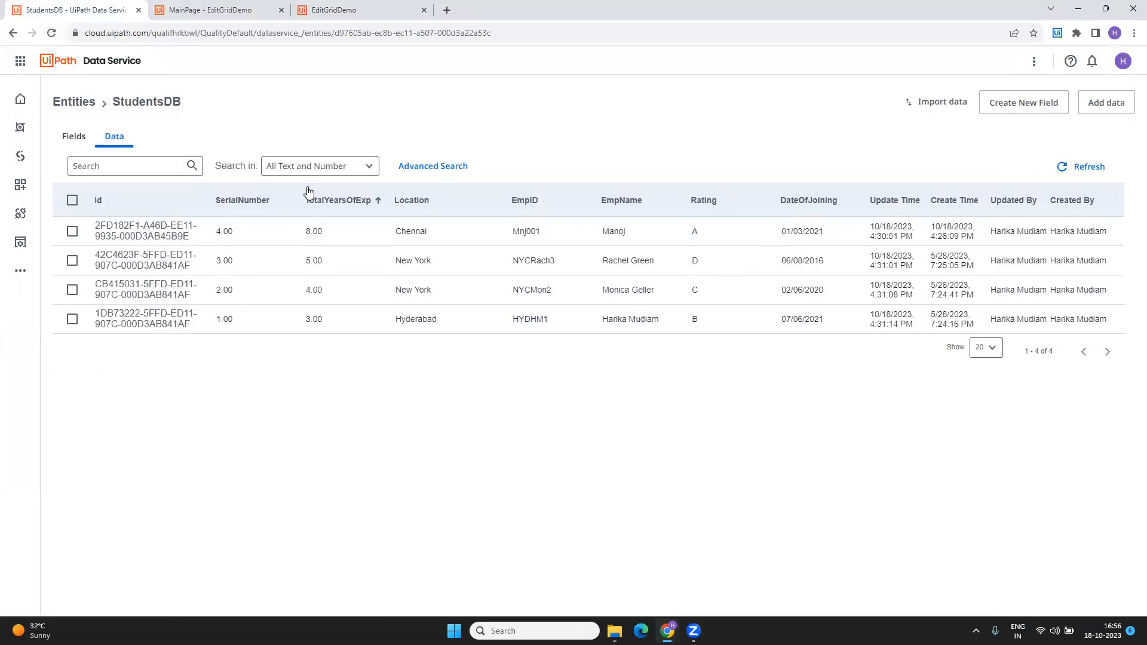
click(77, 137)
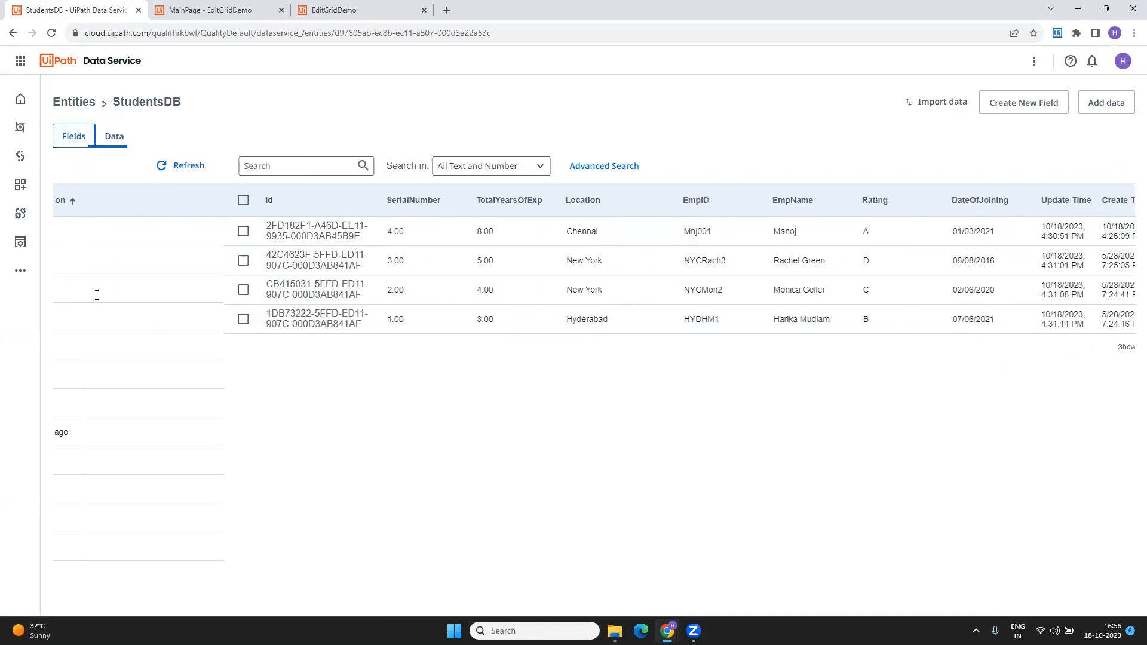
drag(62, 409, 128, 413)
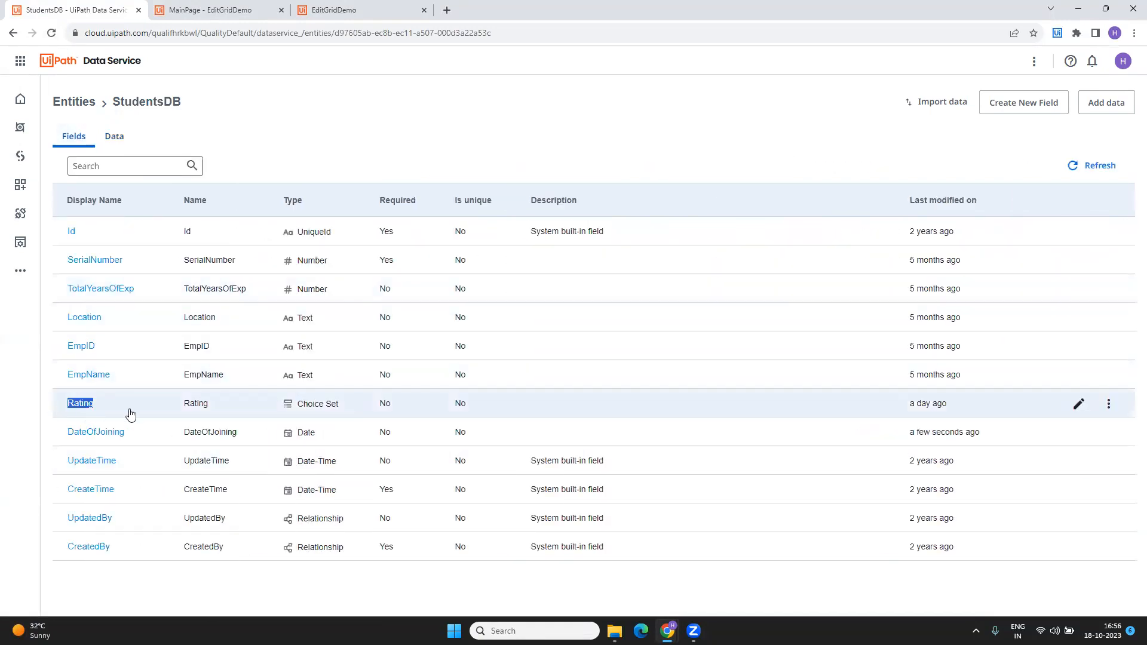
click(329, 406)
drag(339, 407, 267, 409)
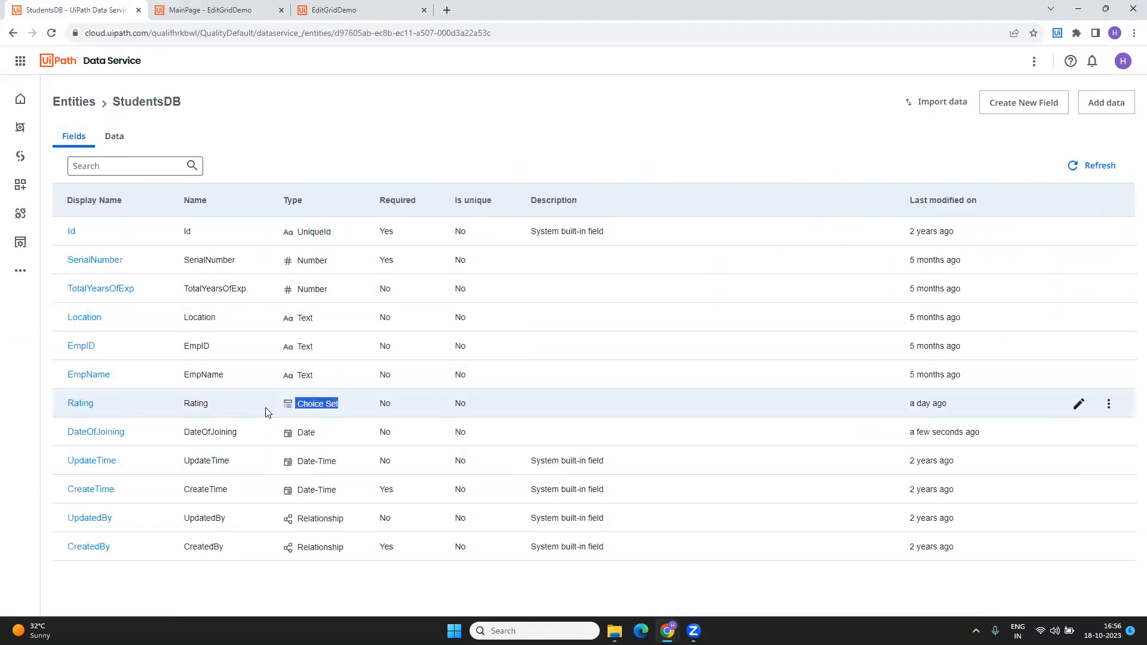
click(78, 407)
click(1078, 404)
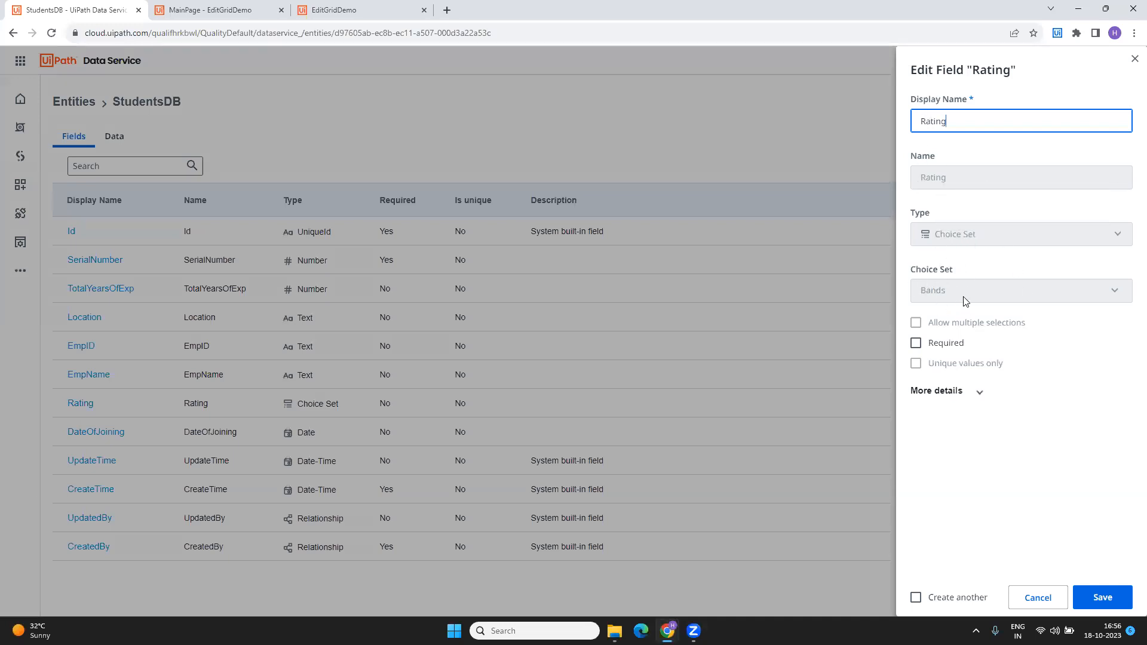
click(1038, 600)
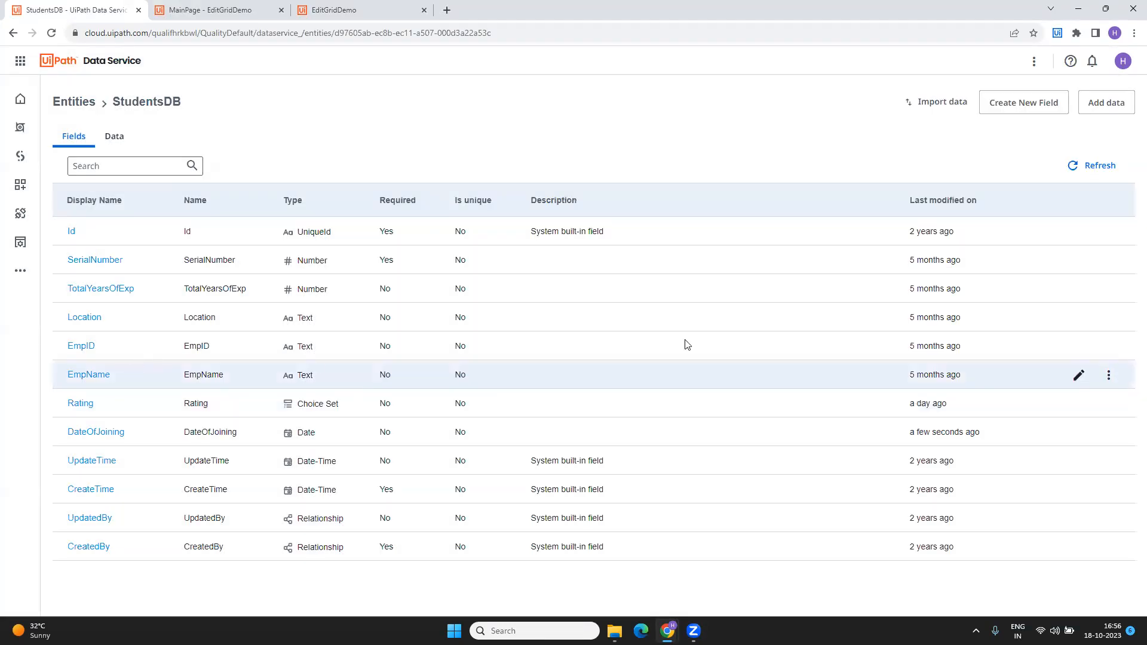
Start a new StudentsDB field named Category with type Choice Set and open the form for a new choice set.
click(1041, 115)
click(975, 126)
click(1011, 150)
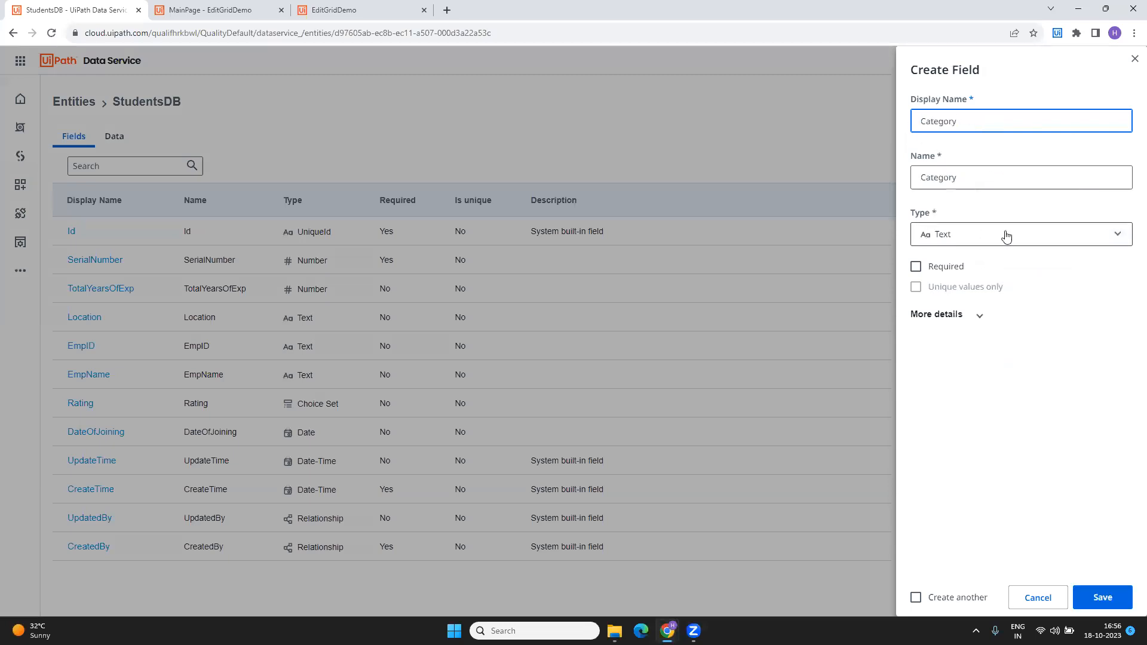
click(986, 237)
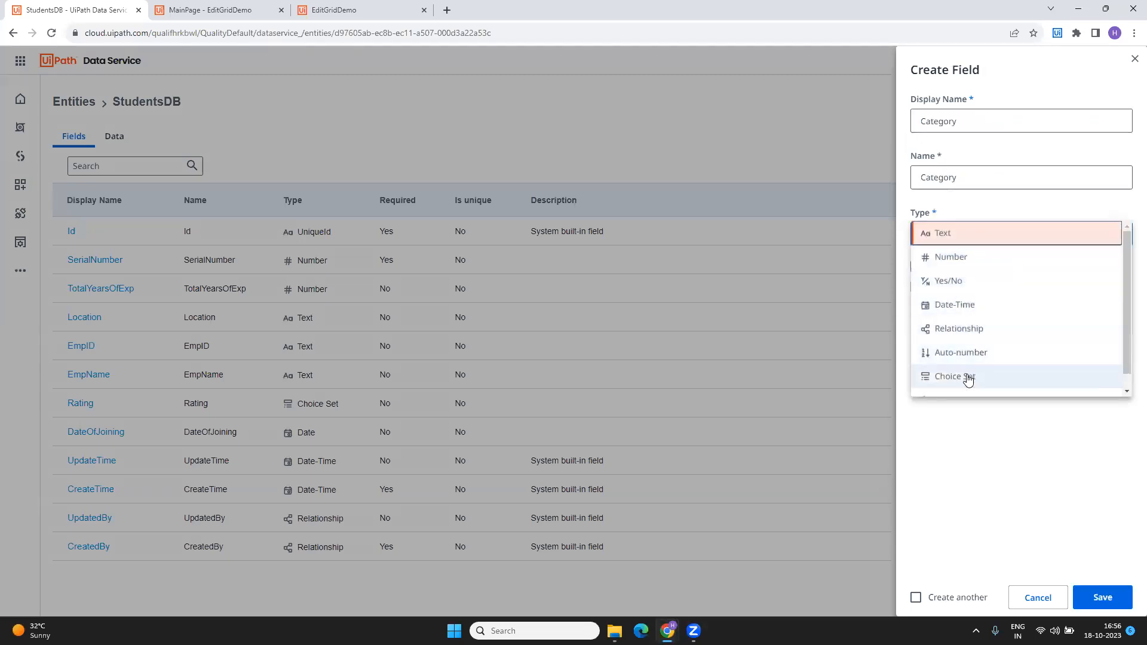
click(963, 376)
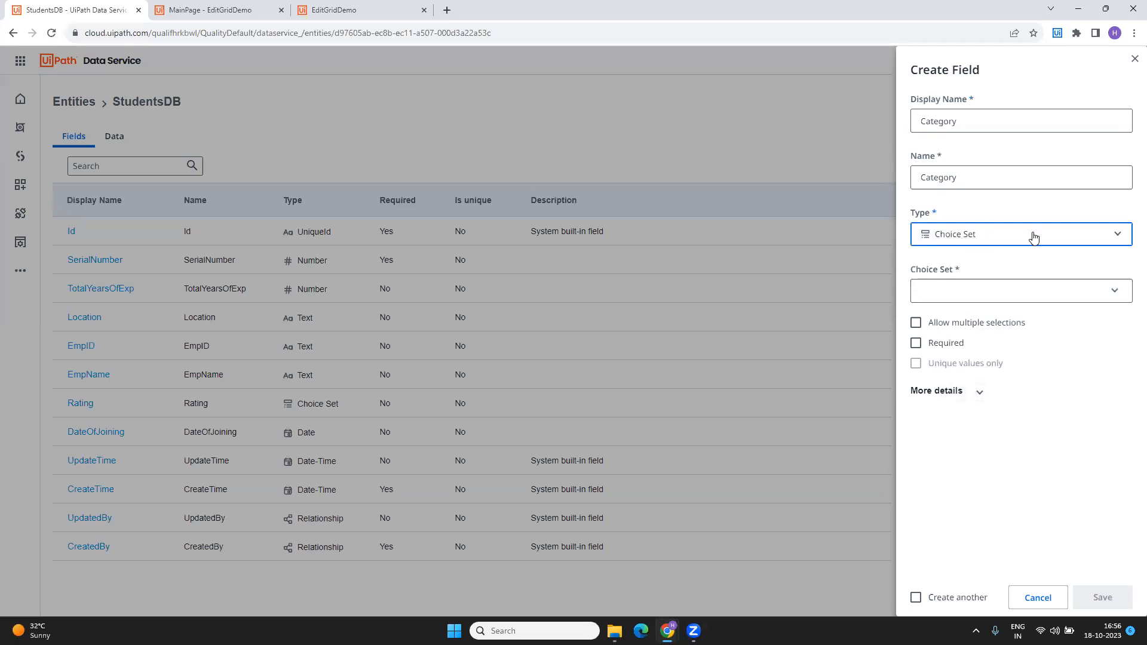
click(1086, 294)
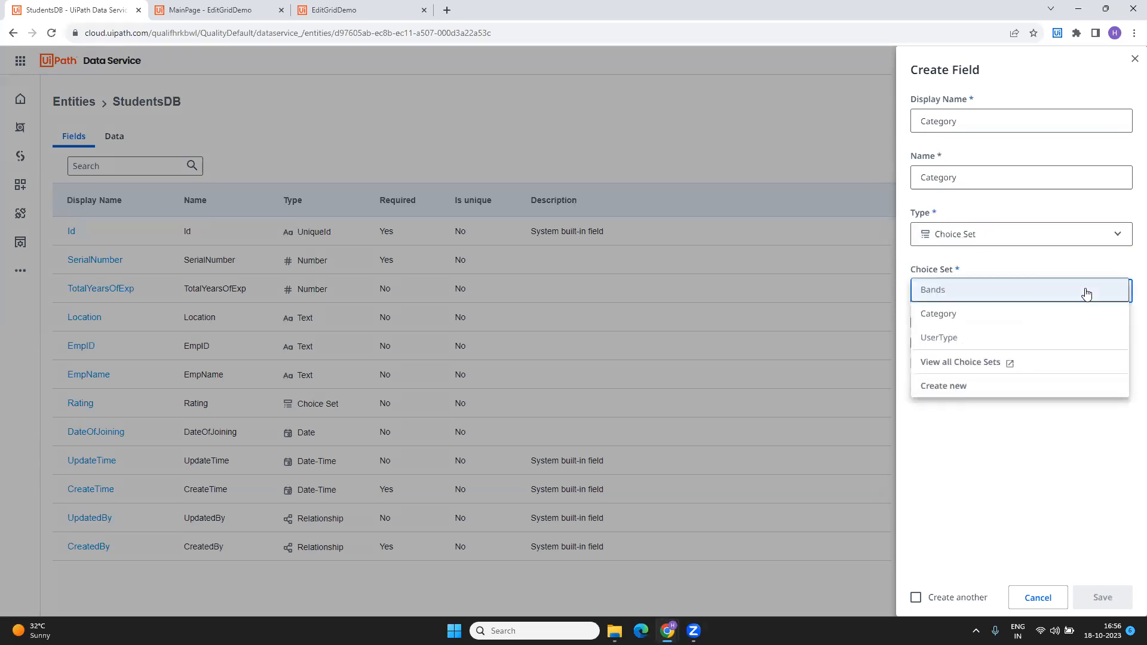
click(959, 388)
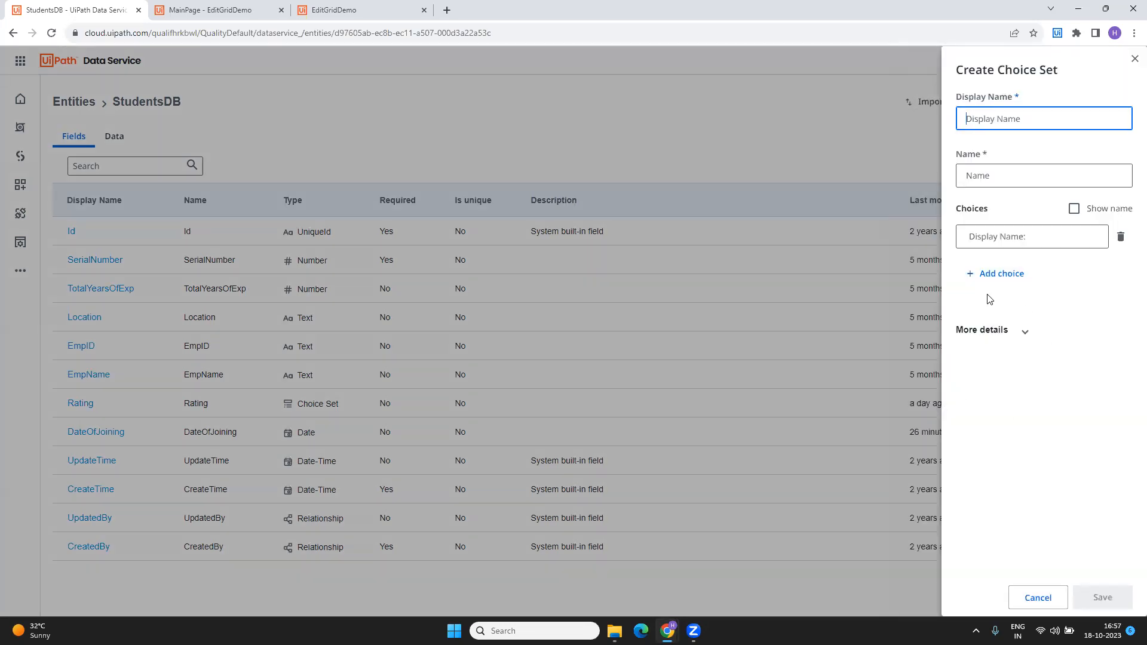
Draft a choice set named DEmoChoiceset with choices X, Y, Z and L, and discard it.
text(DEmoChoiceset)
click(1037, 237)
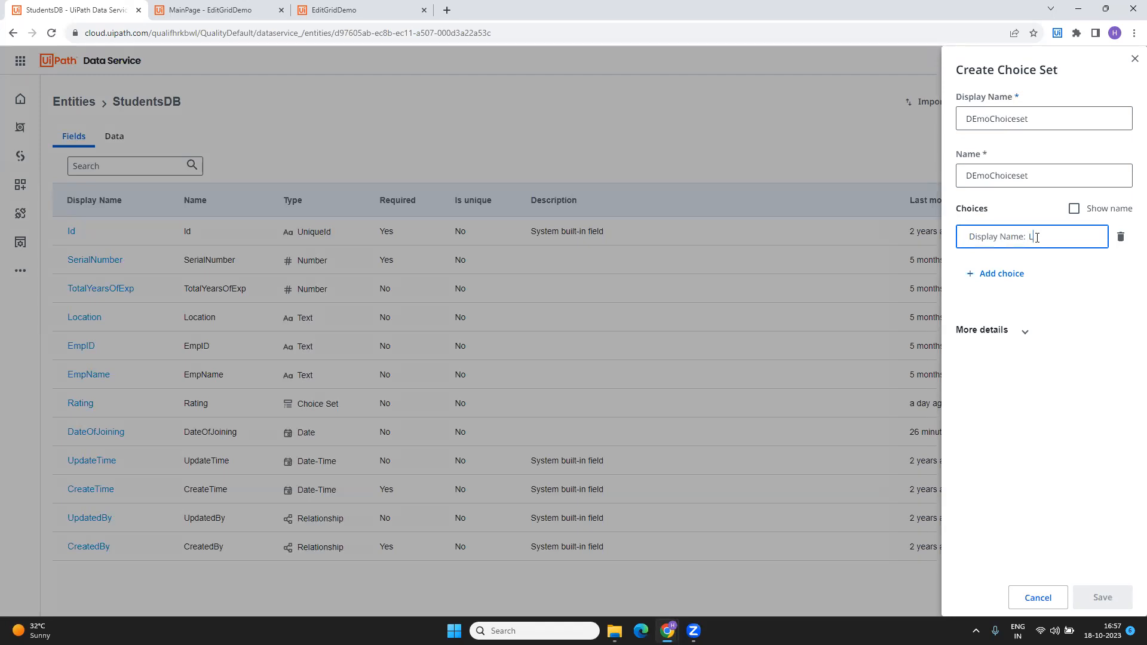
key(BackSpace)
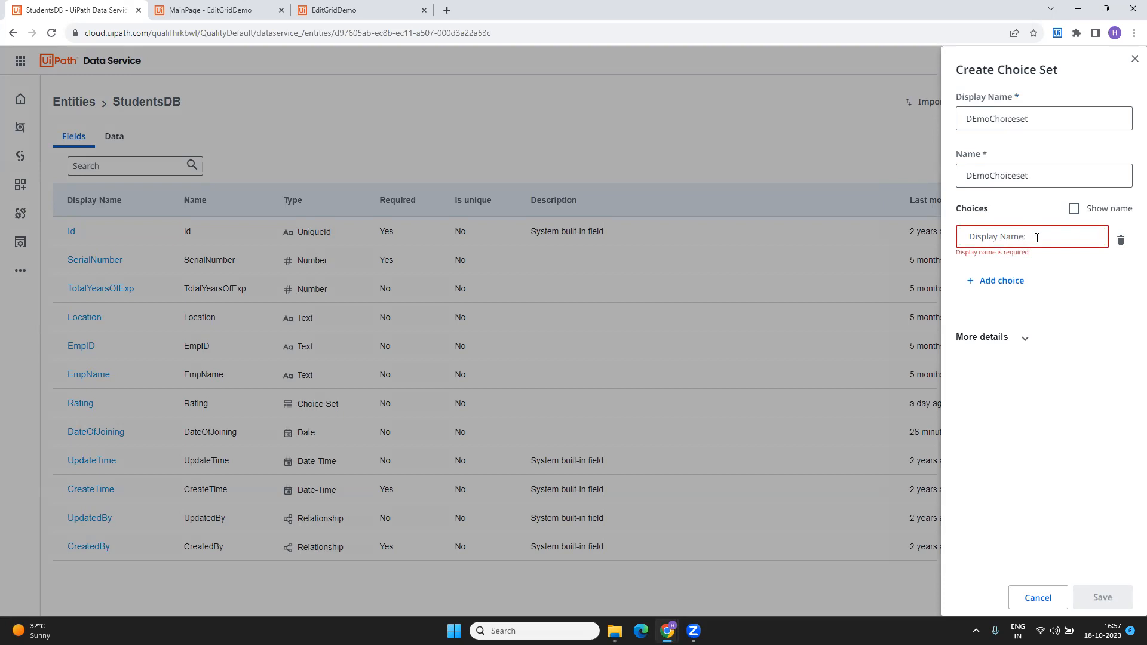
text(1)
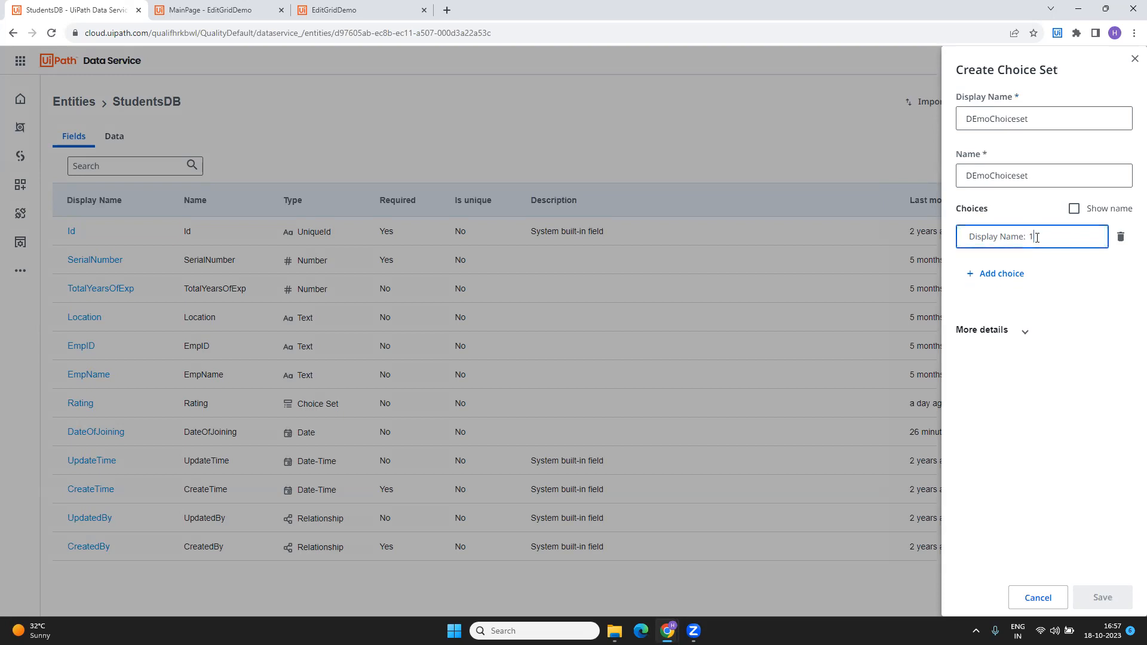
key(BackSpace)
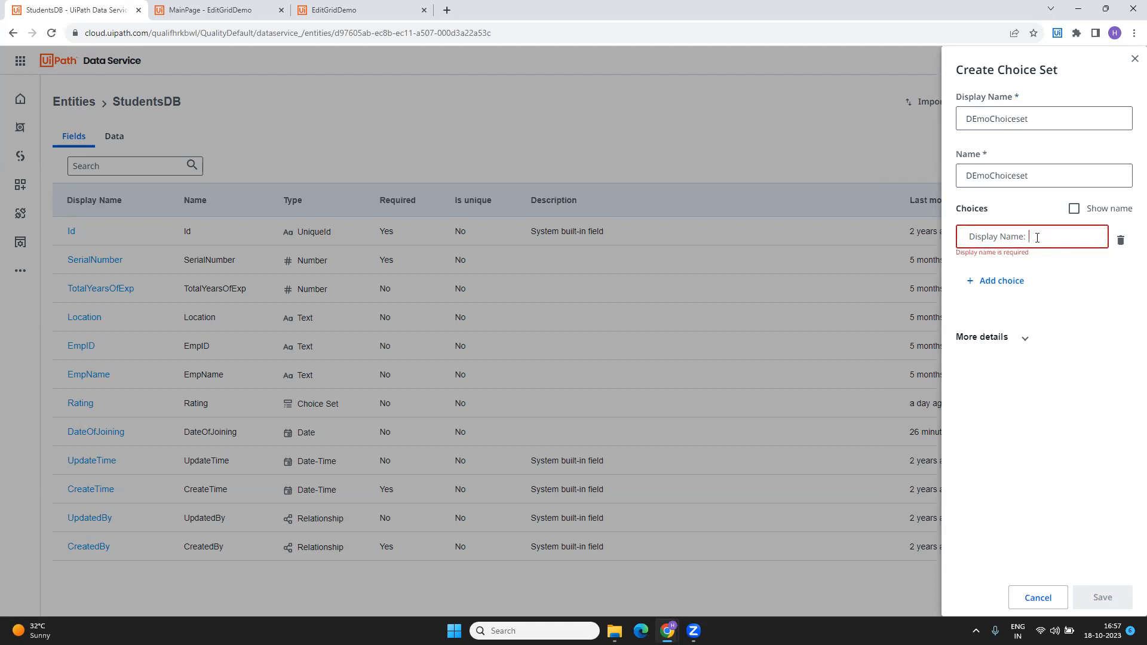
text(X)
key(Return)
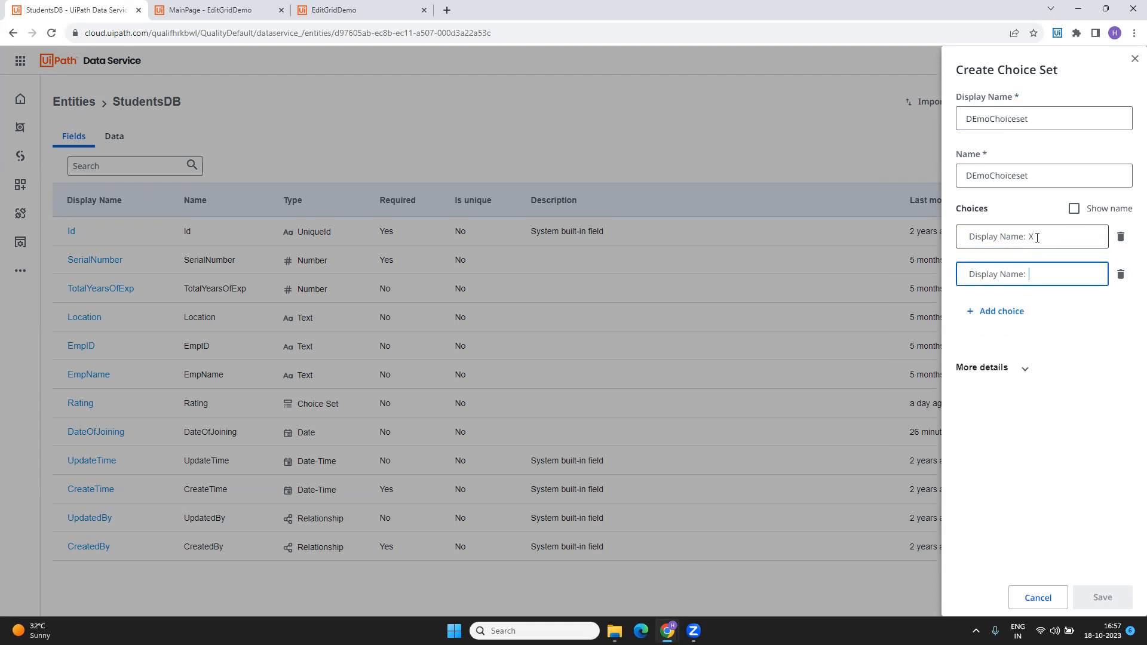
key(Return)
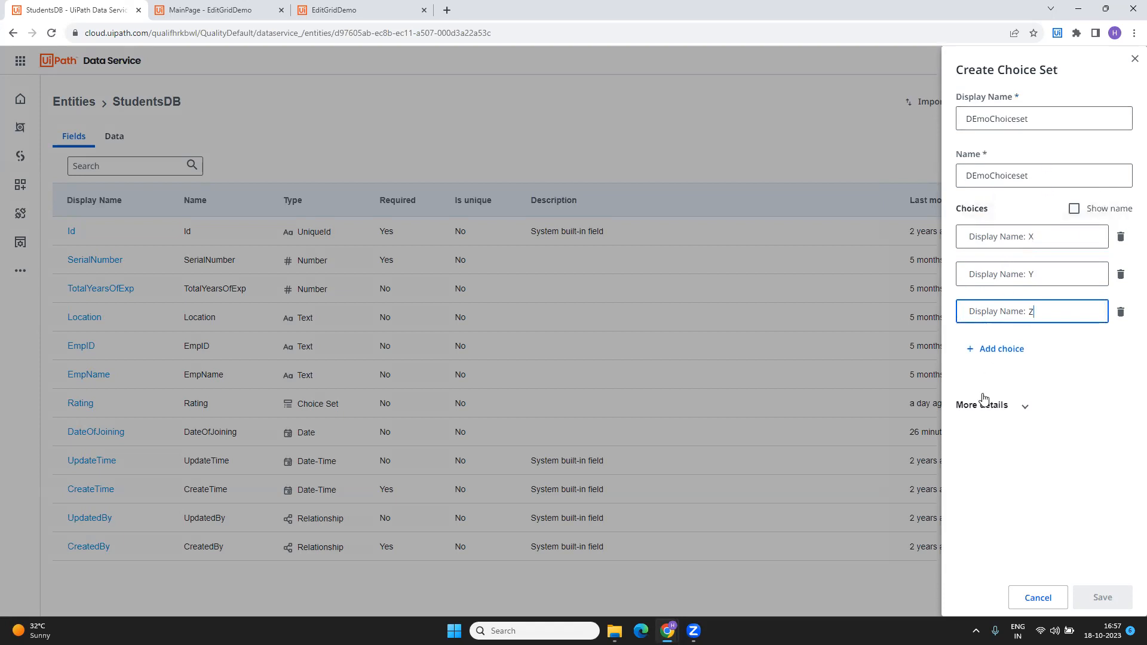
click(988, 349)
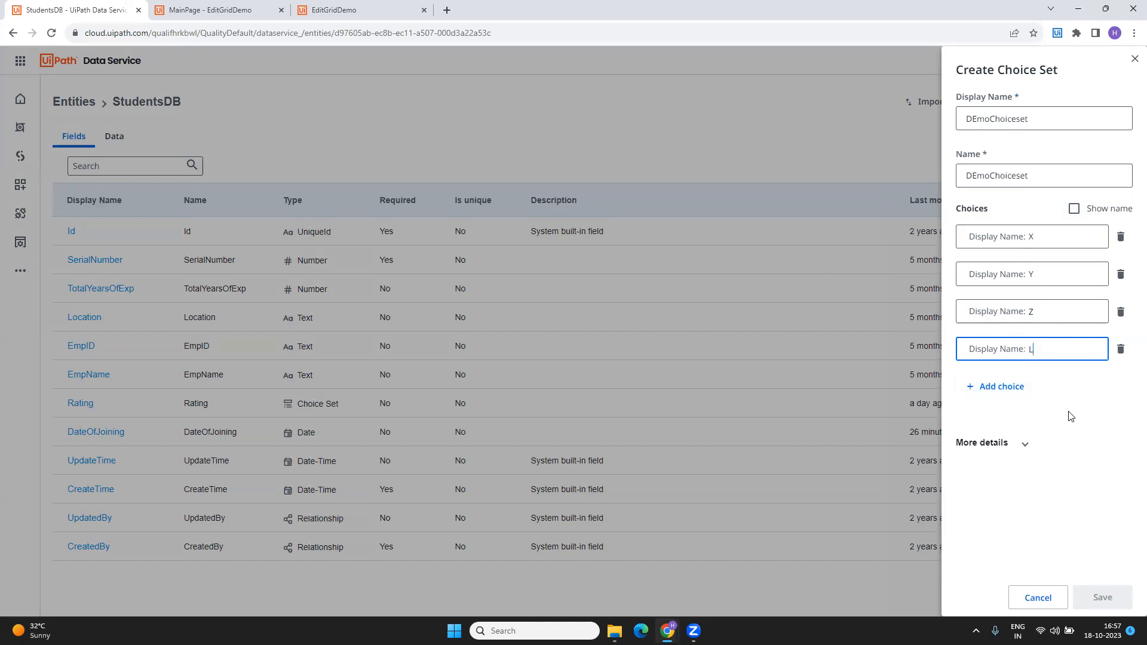
key(Return)
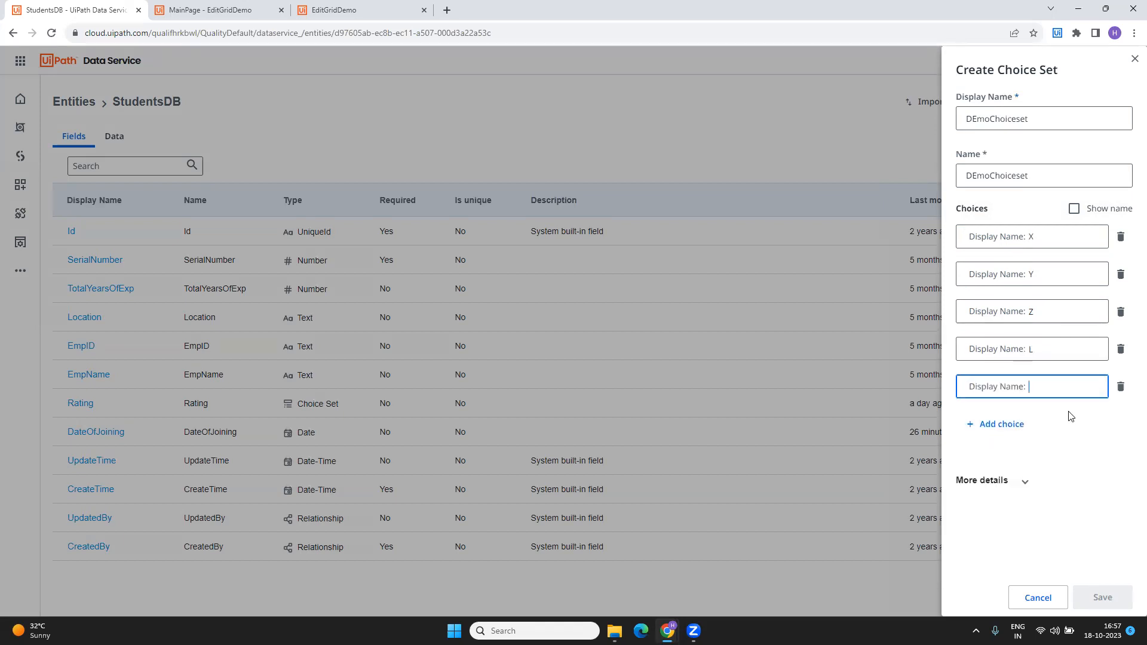
click(1036, 597)
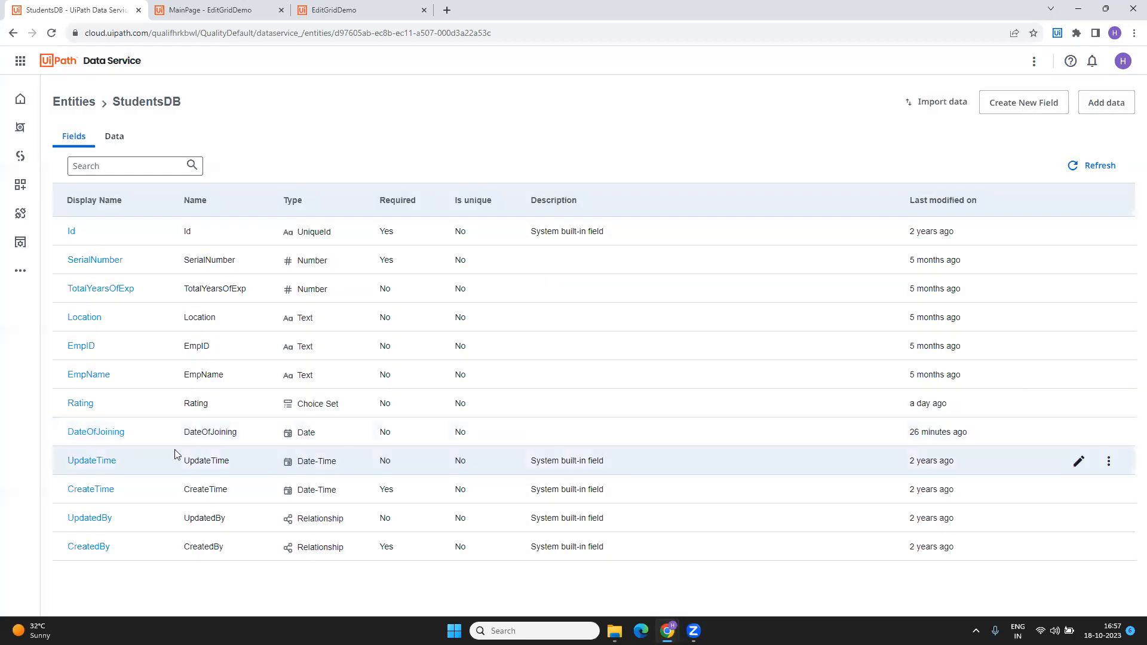
Reopen the Rating field's settings in StudentsDB to check which choice set it uses.
drag(58, 407, 105, 403)
click(106, 404)
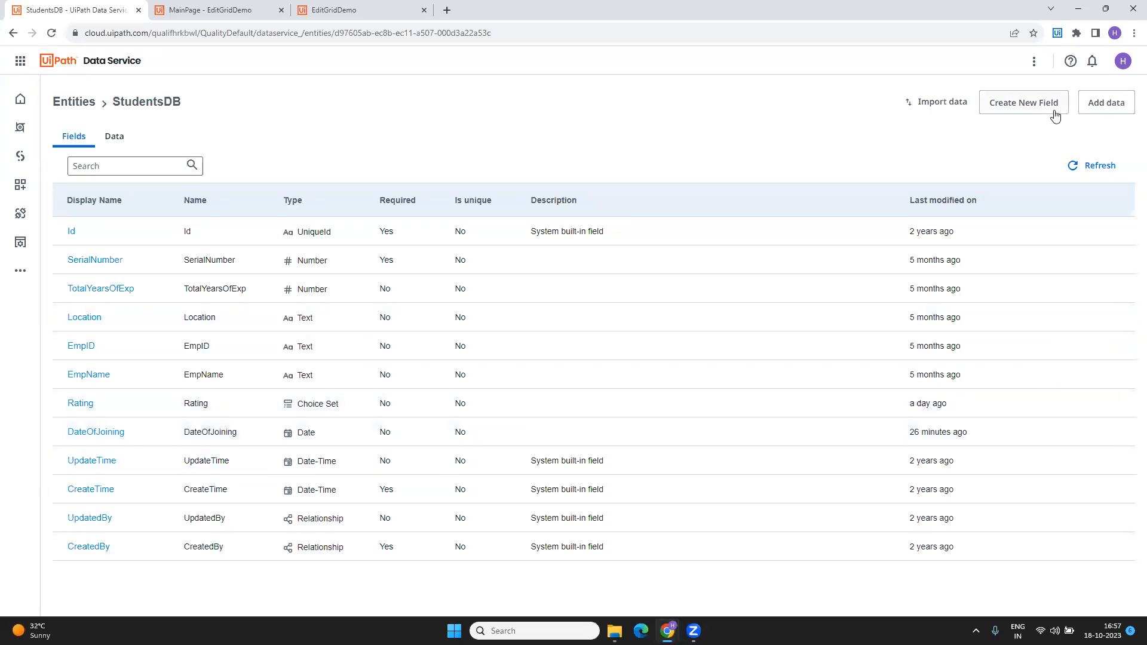
drag(66, 404, 120, 410)
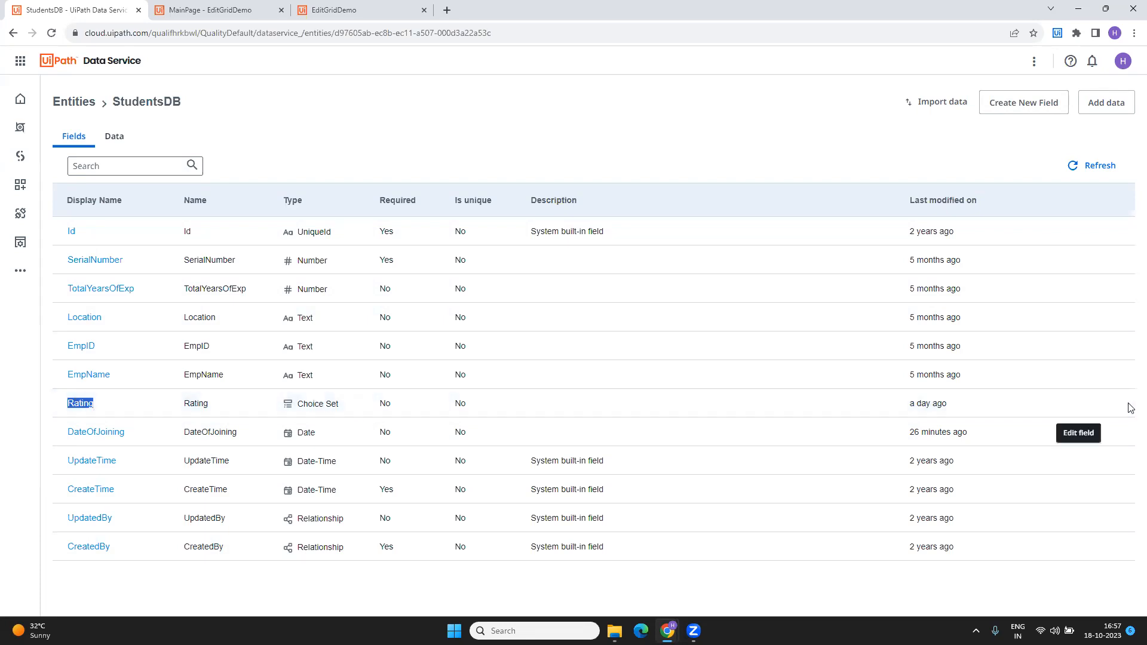
click(1088, 405)
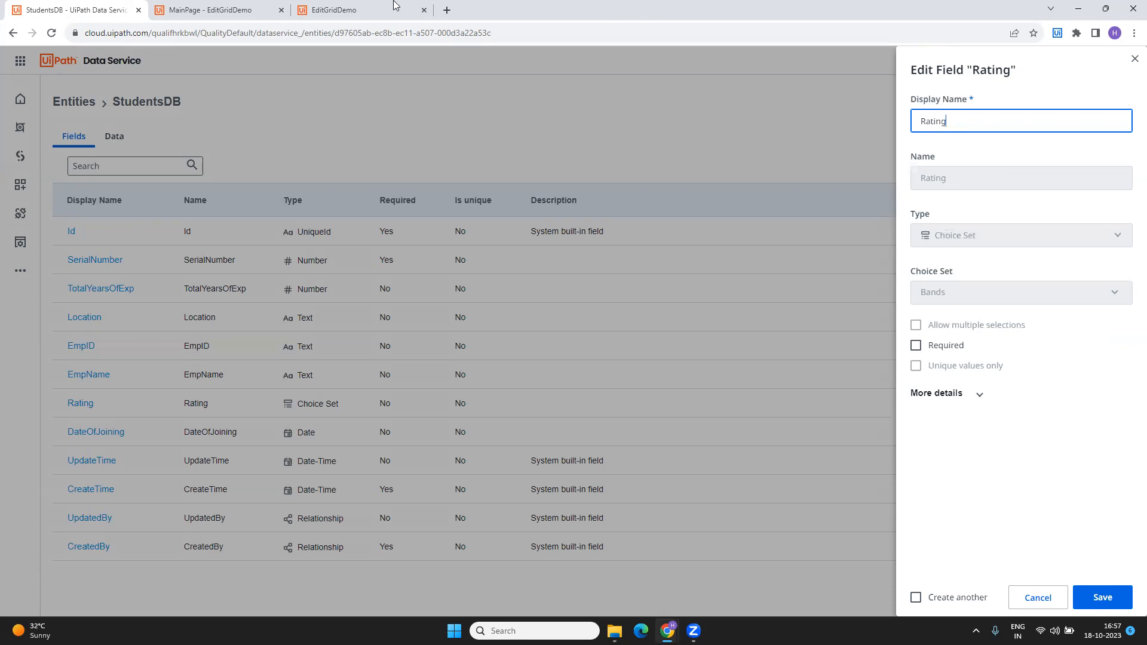
Switch back to the EditGridDemo editor in App Studio and open the Edit Grid's Rating column settings.
click(338, 6)
click(210, 6)
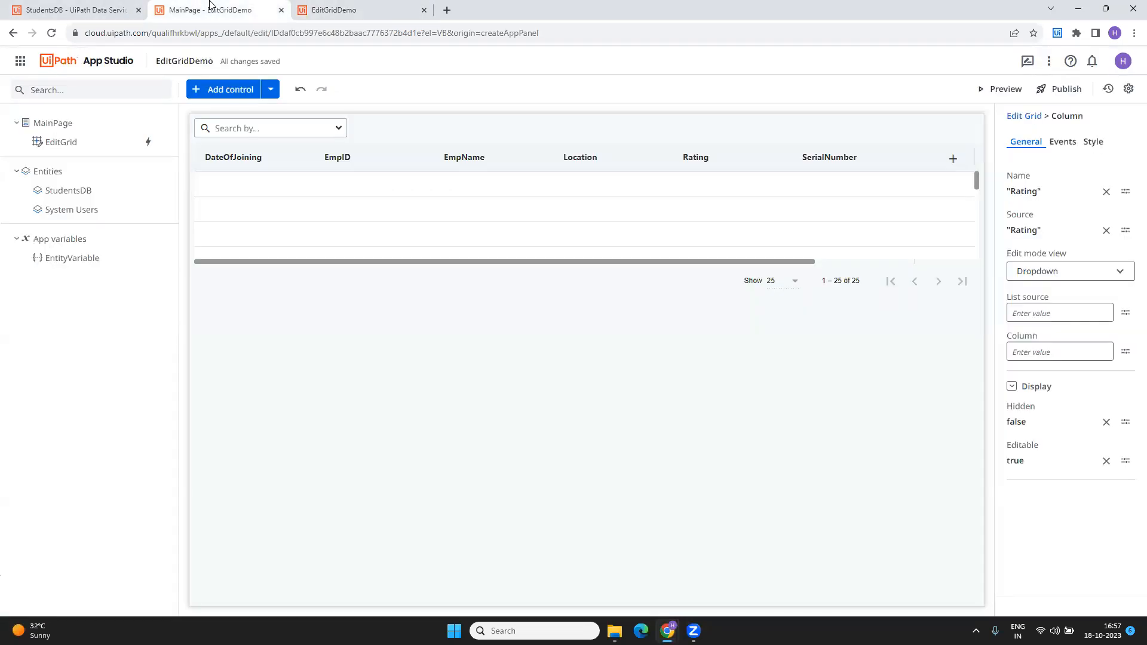
click(468, 136)
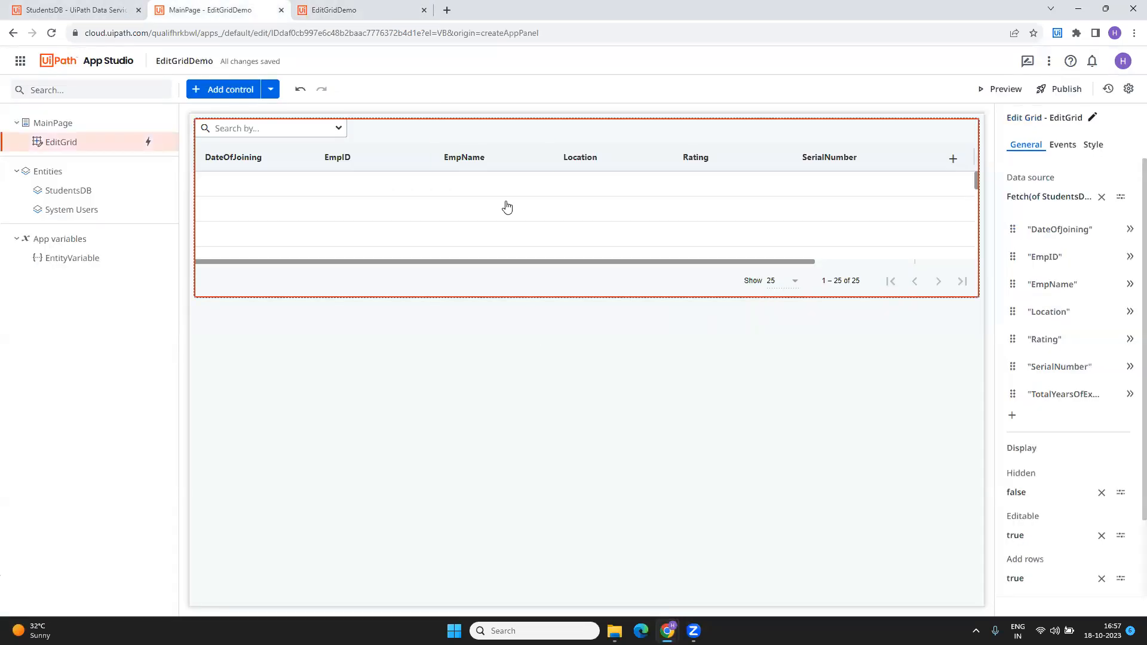
click(1130, 339)
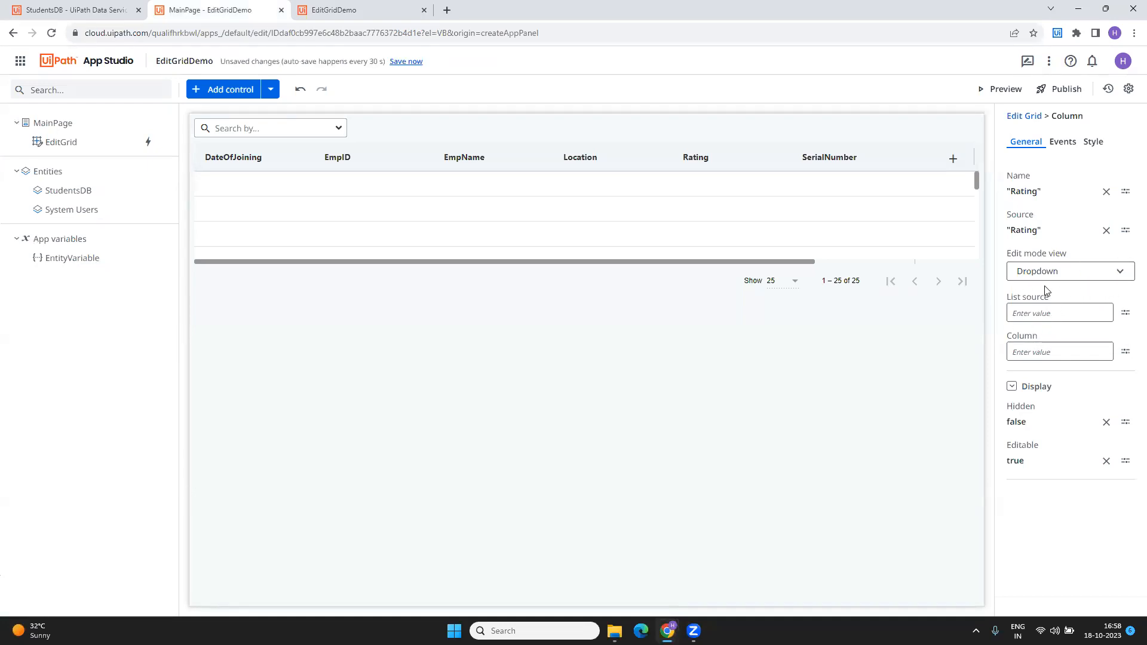
Start the Rating column's list source expression with the GetChoiceSet function.
click(1125, 312)
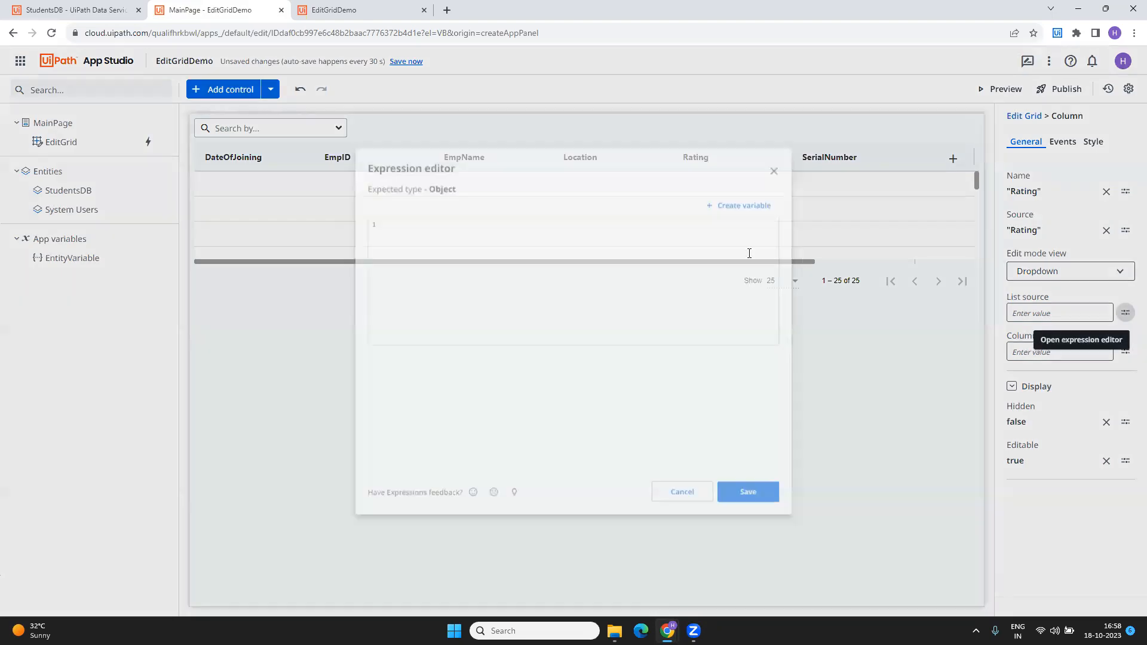
text(get)
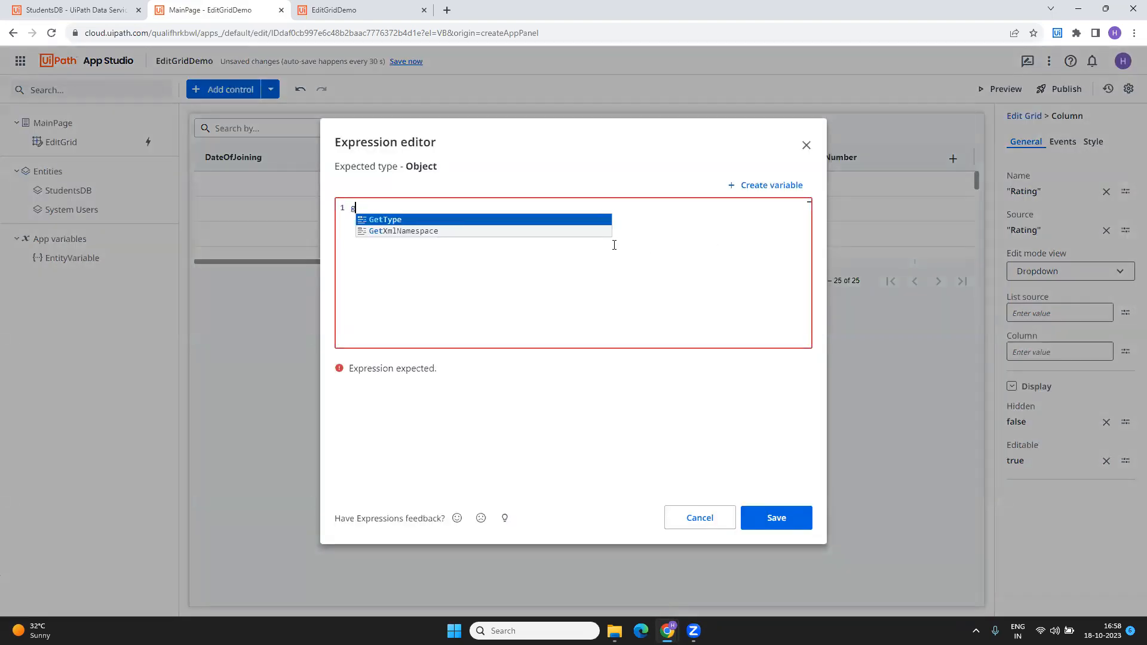
key(BackSpace)
key(BackSpace)
key(BackSpace)
text(Ge)
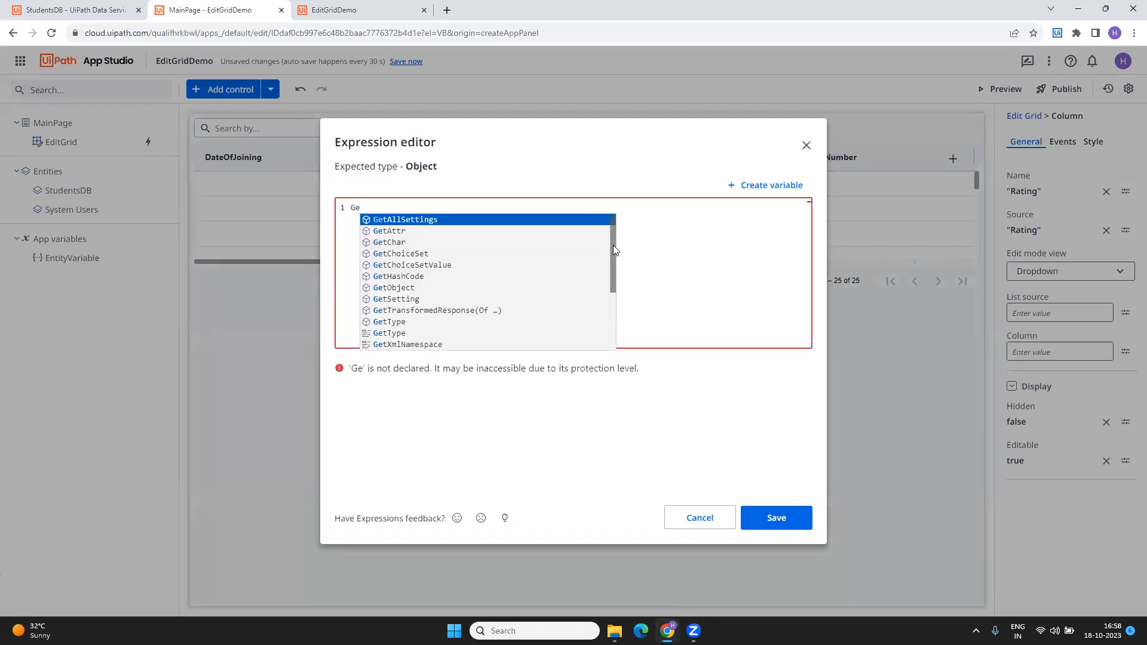
text(tc)
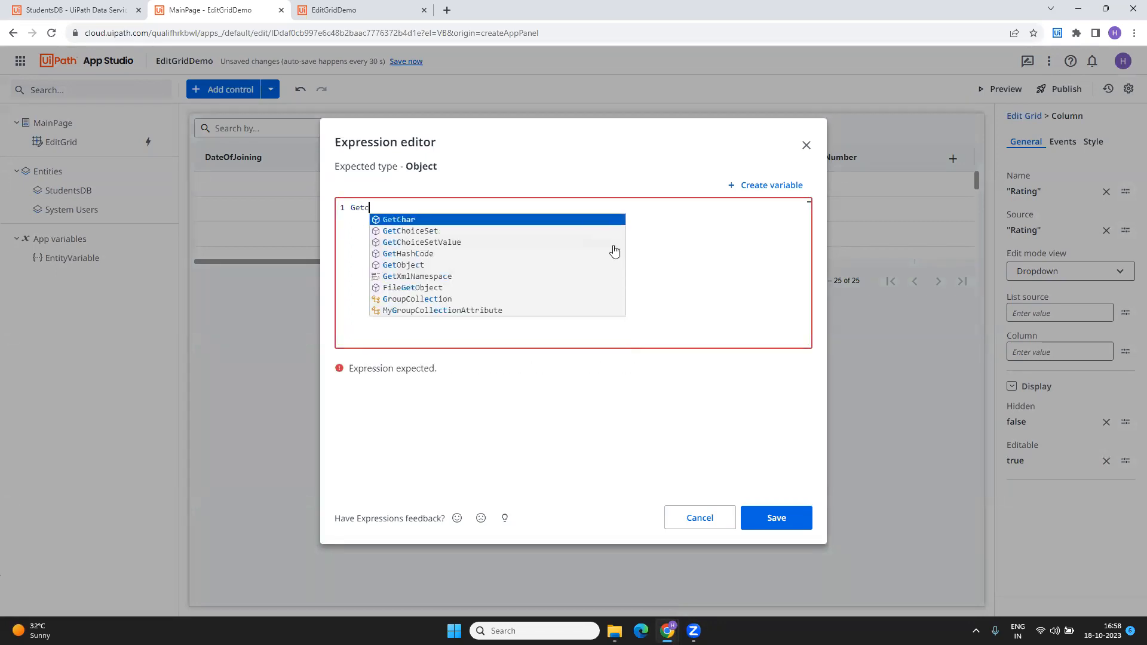
key(Down)
key(Return)
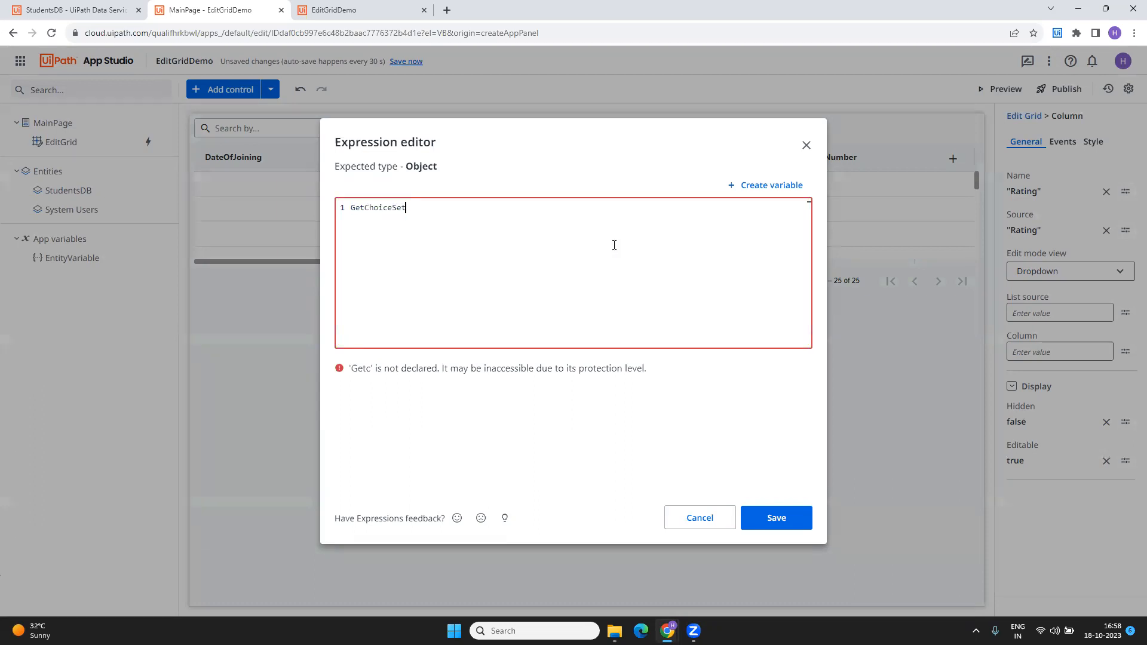
text(()
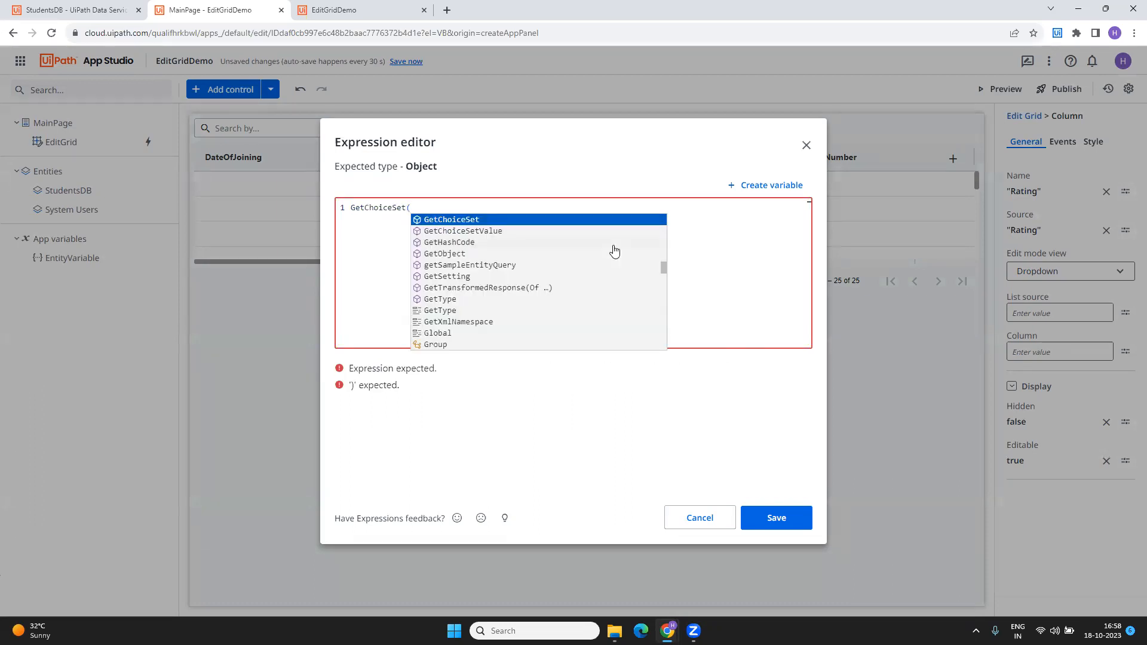
text(")
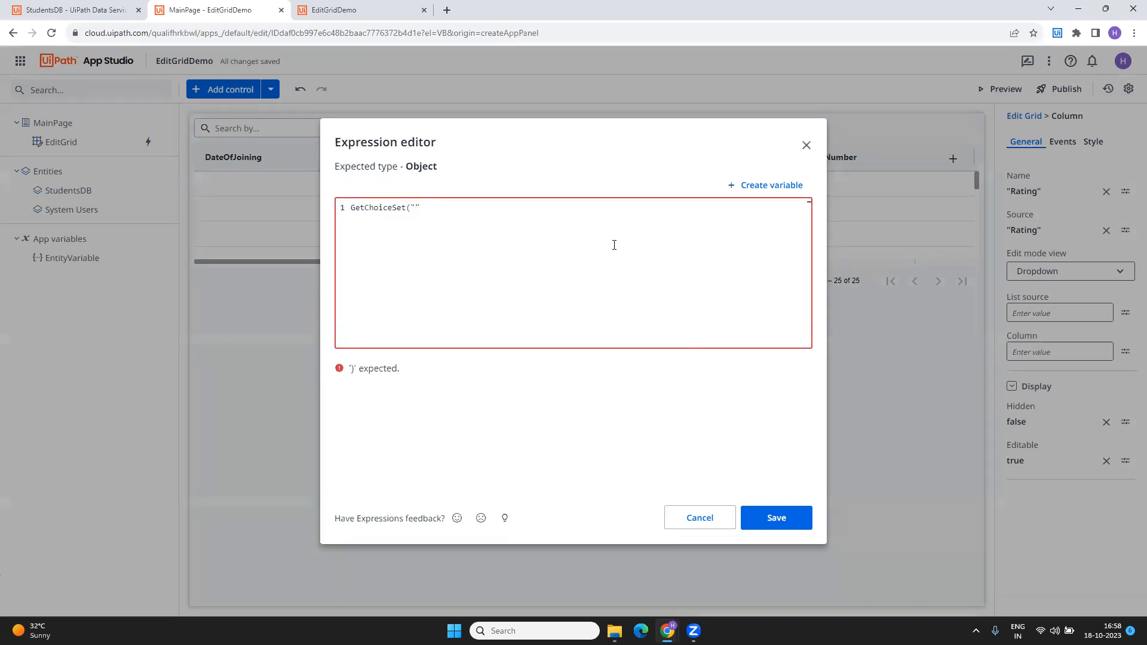
Check the Rating field's choice set name in Data Service and complete the list source expression as GetChoiceSet("Bands").
click(408, 11)
click(72, 10)
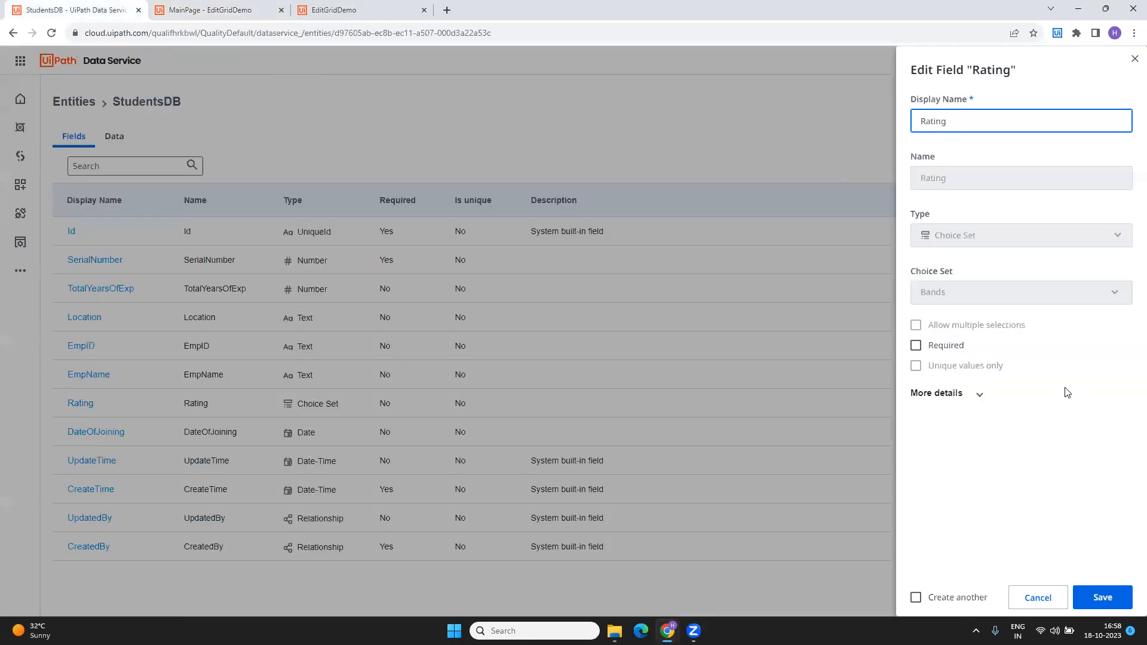
click(314, 9)
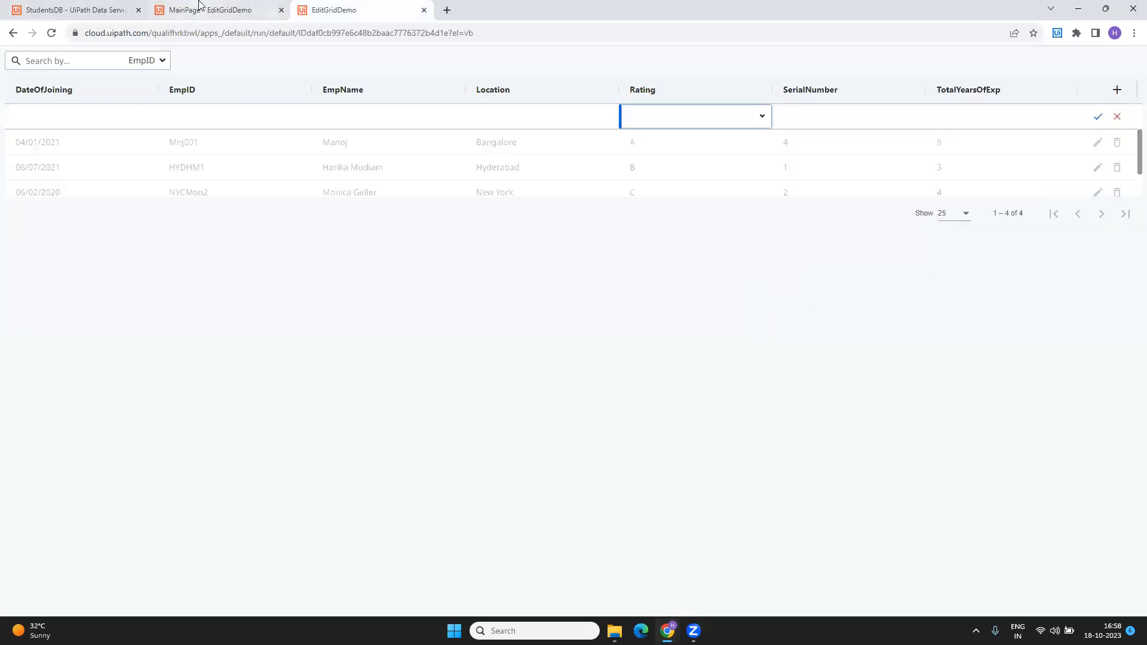
click(207, 9)
text(Bands")
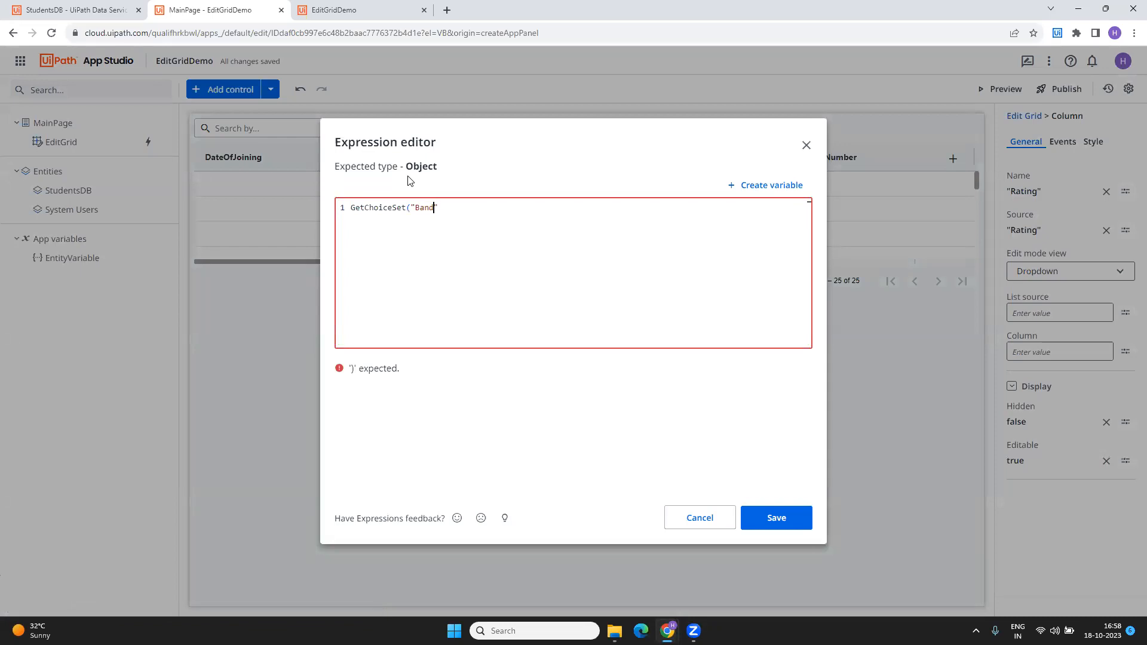
text())
drag(366, 208, 586, 243)
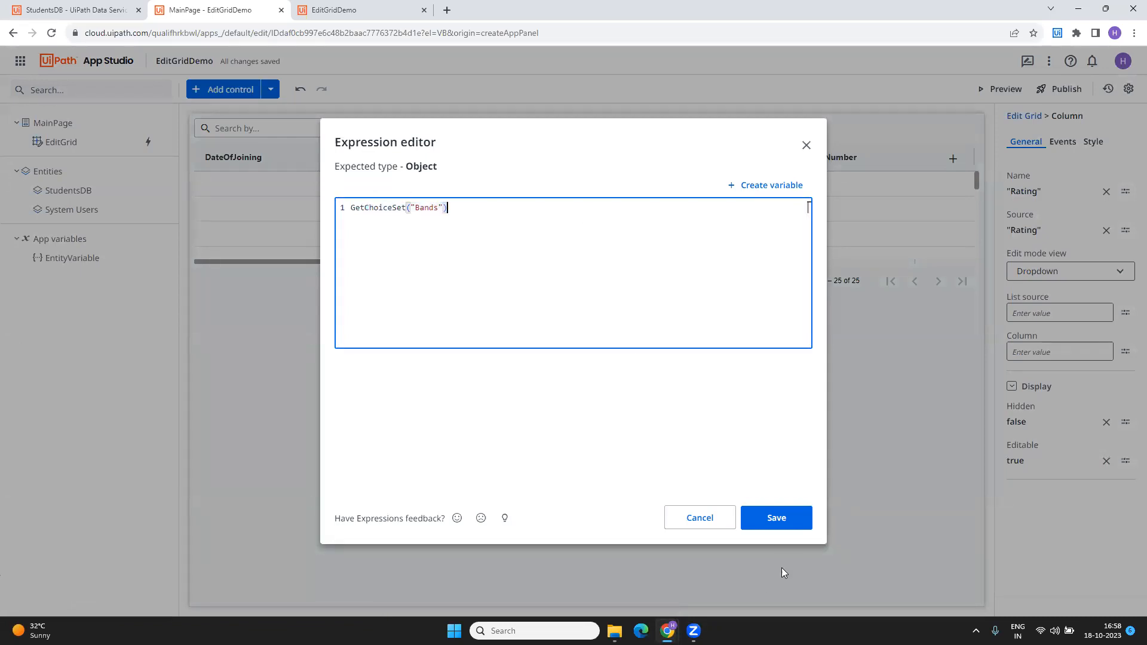
click(776, 517)
Set the Rating dropdown's column to "DisplayName" and preview the app in place of the old preview.
click(1068, 350)
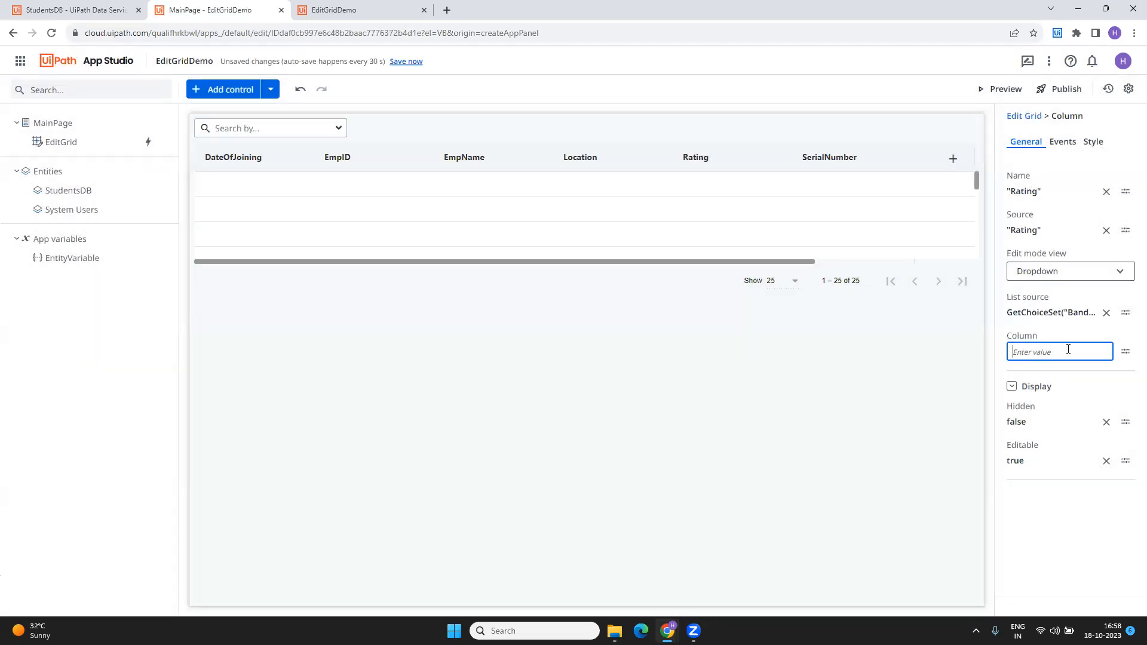
text("Dis[)
key(BackSpace)
text(playName")
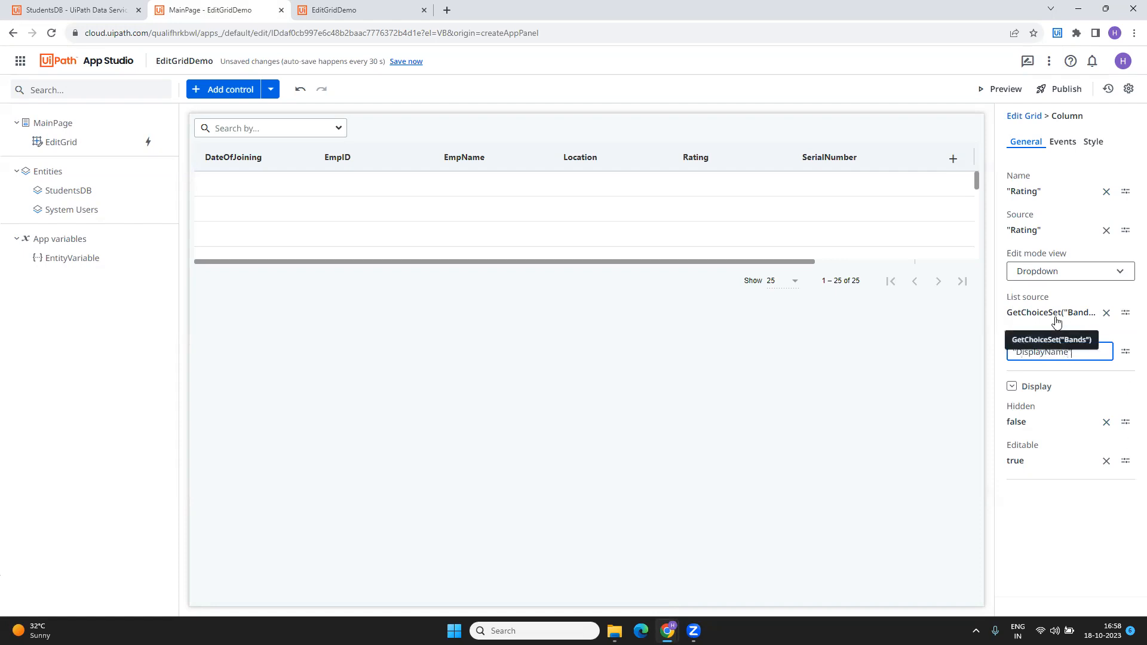
click(982, 90)
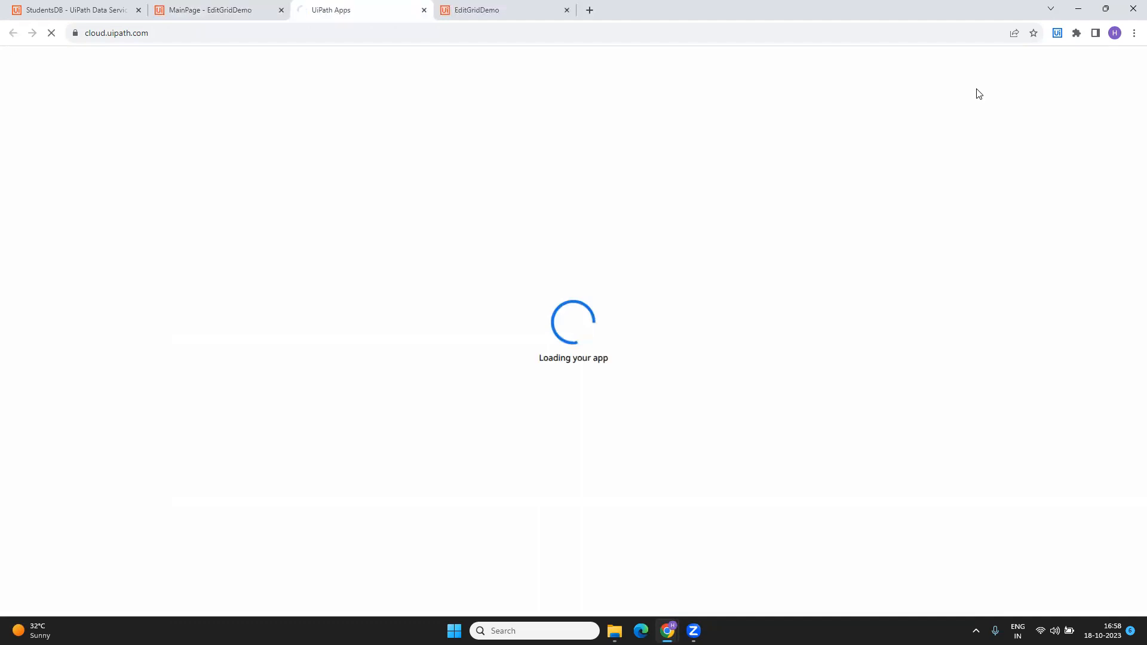
click(566, 10)
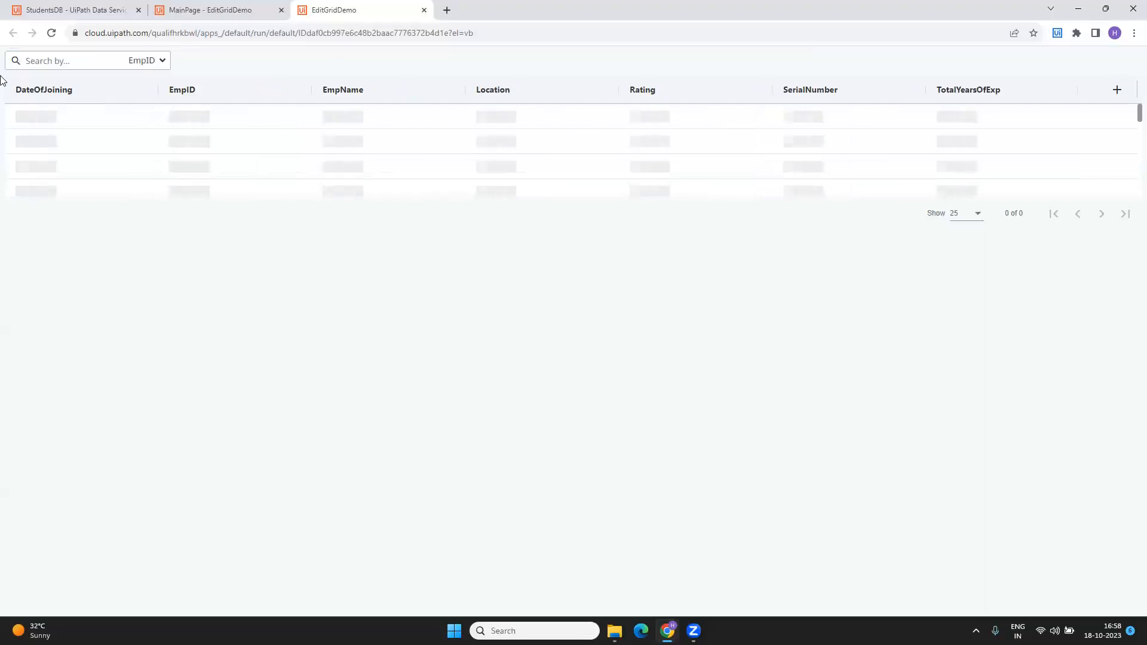
Add a new grid row with DateOfJoining 05/10/2023 and enter an employee ID.
click(1117, 90)
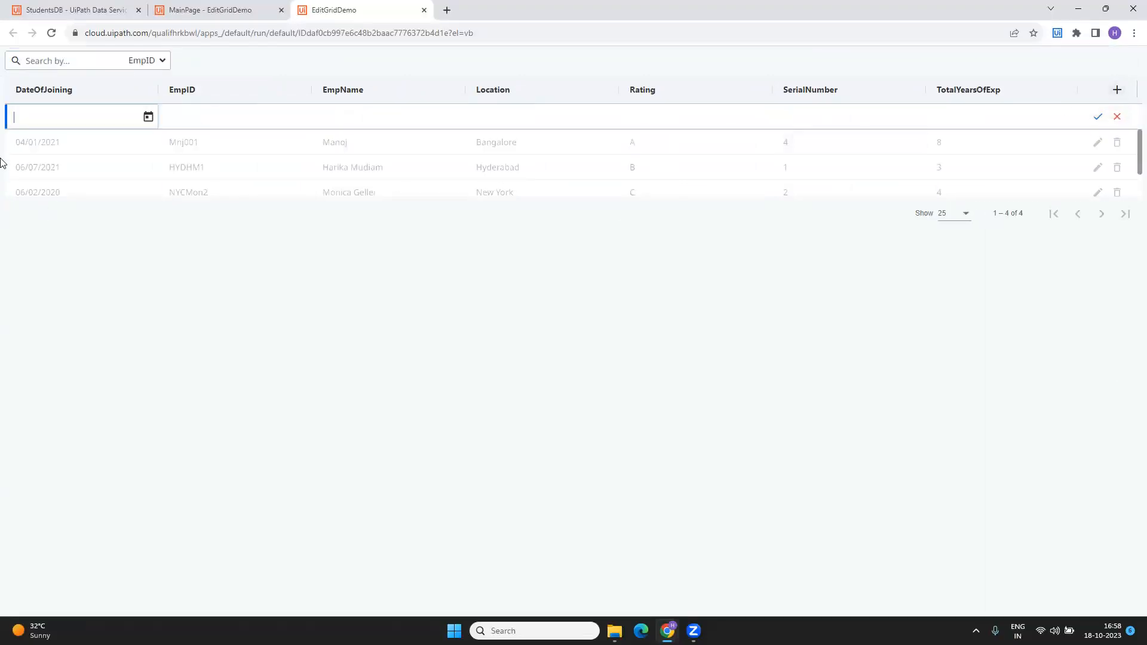
click(148, 117)
click(121, 225)
click(213, 120)
text(abc123)
key(Tab)
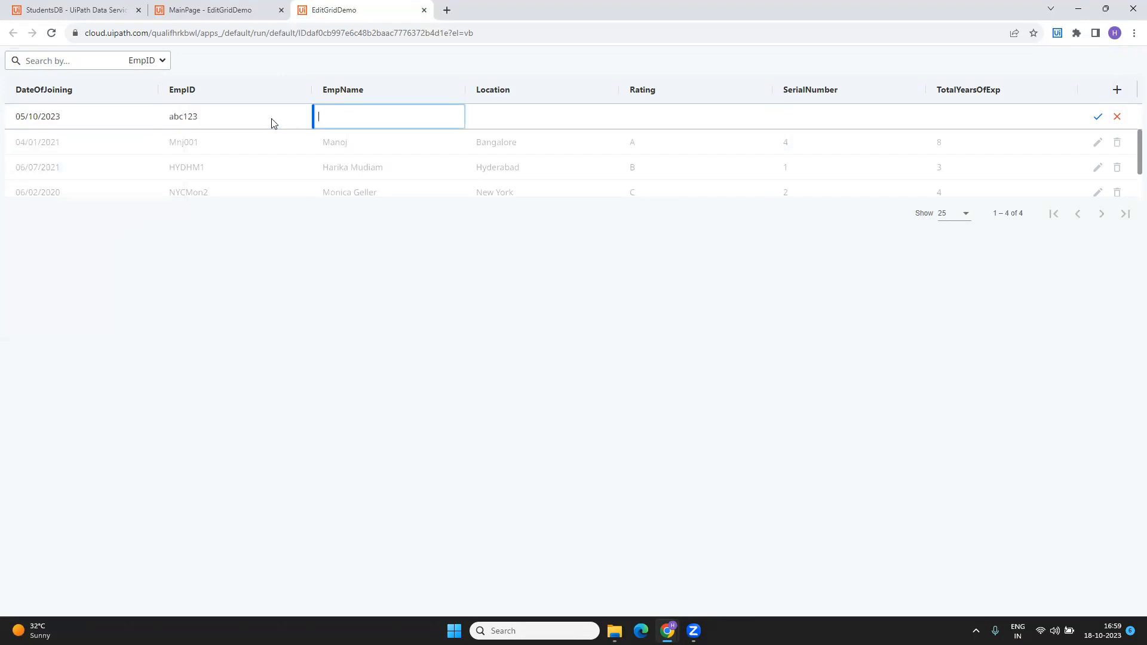
Fill in the new row's employee name and set its Location to chennai.
text(harika 123)
key(Tab)
text(bangalore)
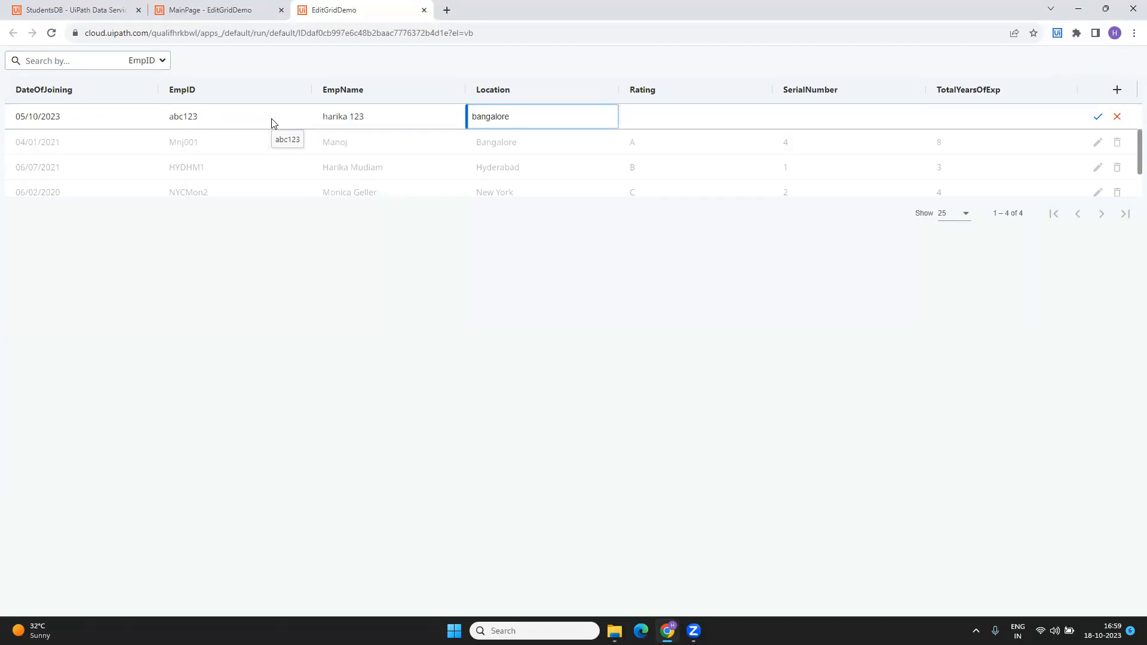
key(BackSpace)
key(BackSpace)
key(BackSpace)
key(BackSpace)
key(BackSpace)
key(BackSpace)
key(BackSpace)
key(BackSpace)
key(BackSpace)
text(chennai)
key(Tab)
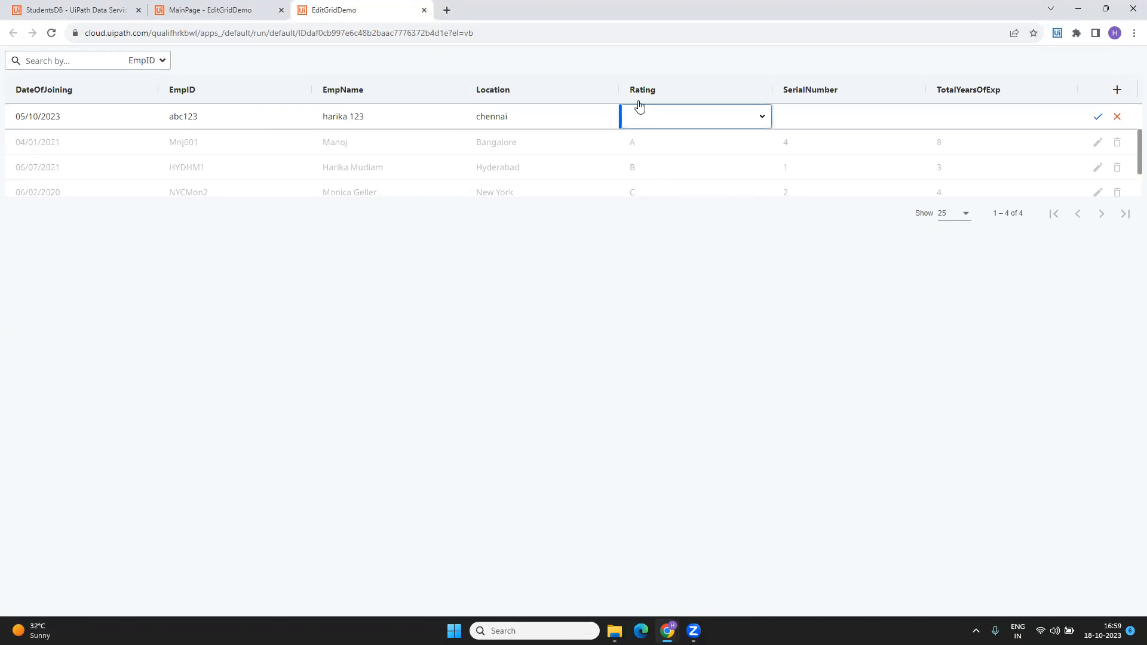
Choose Rating A for the new row, set SerialNumber to 5 and TotalYearsOfExp to 8, and save the row.
click(761, 118)
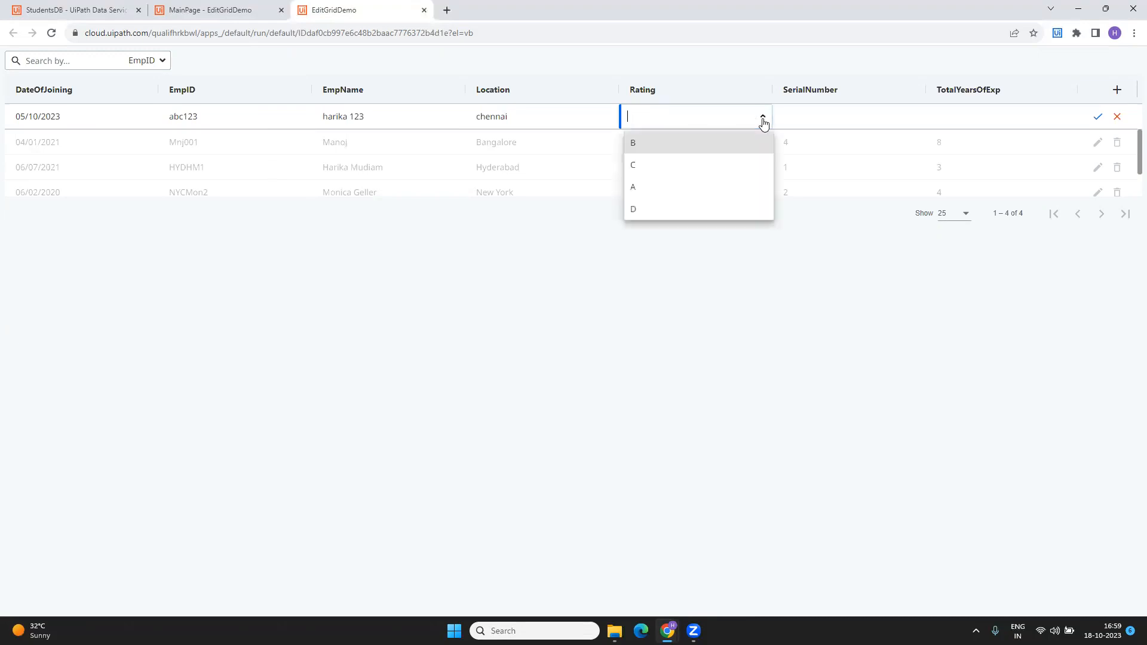
click(693, 186)
click(799, 119)
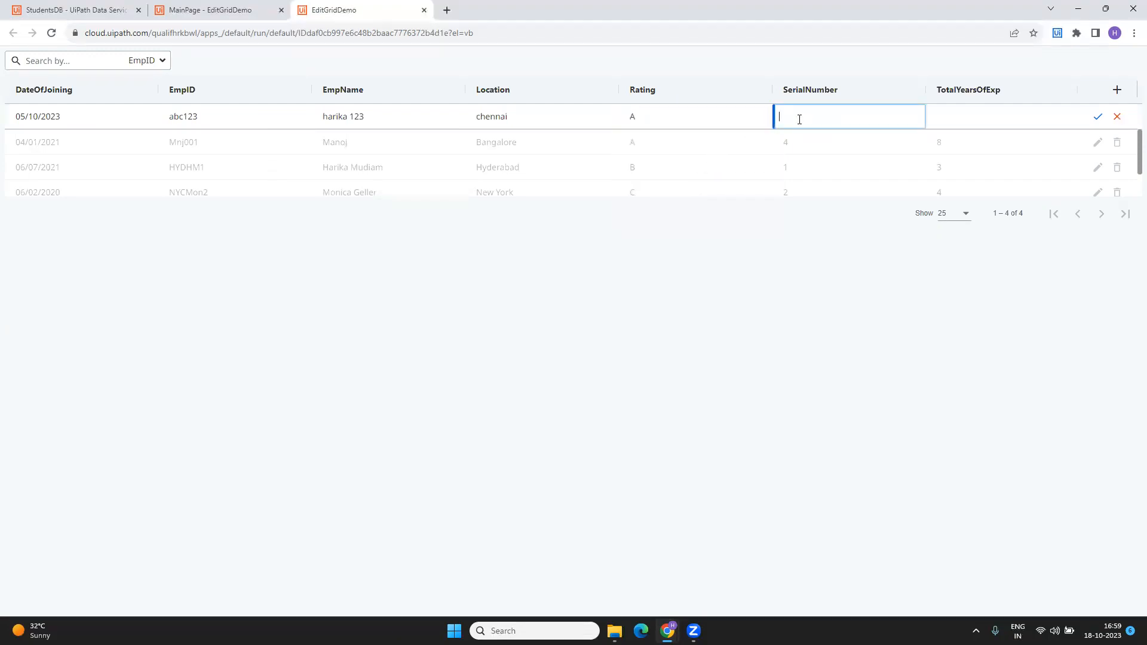
text(5)
key(Tab)
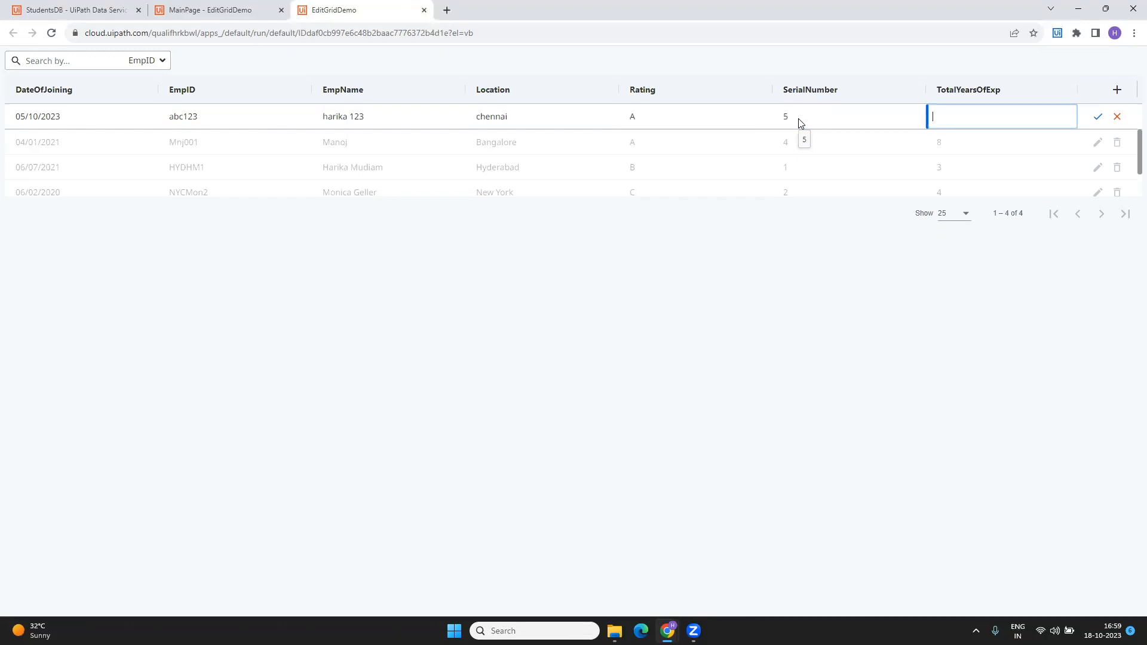
text(8)
click(1097, 119)
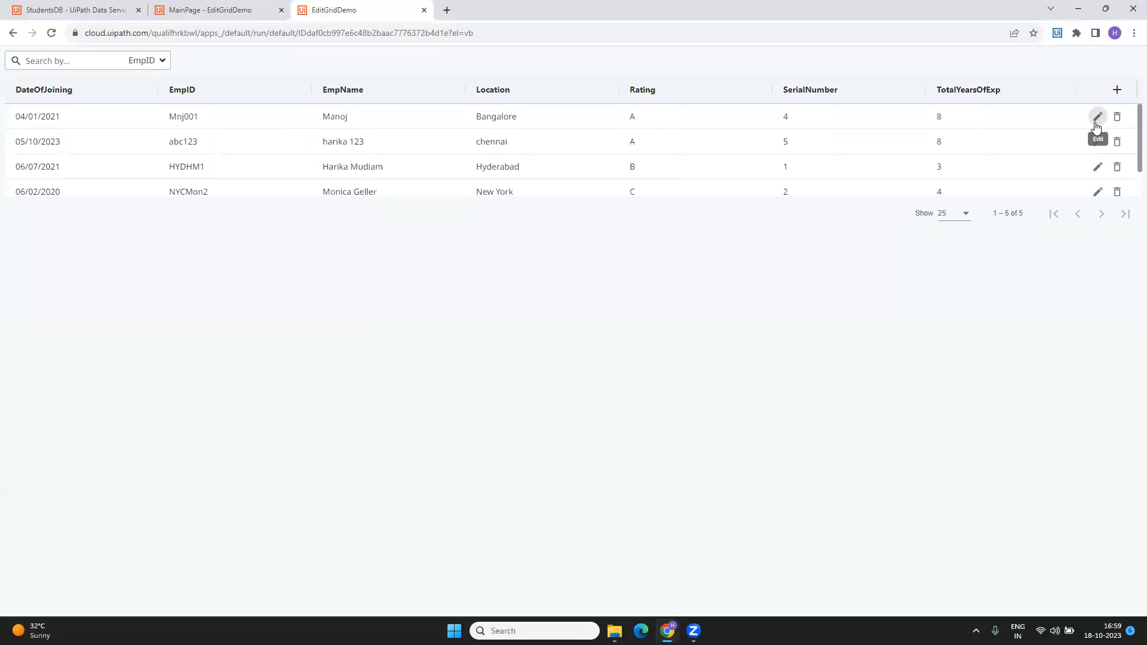
Review the rows in the previewed grid and check its search column selector.
scroll(555, 151, down, 1)
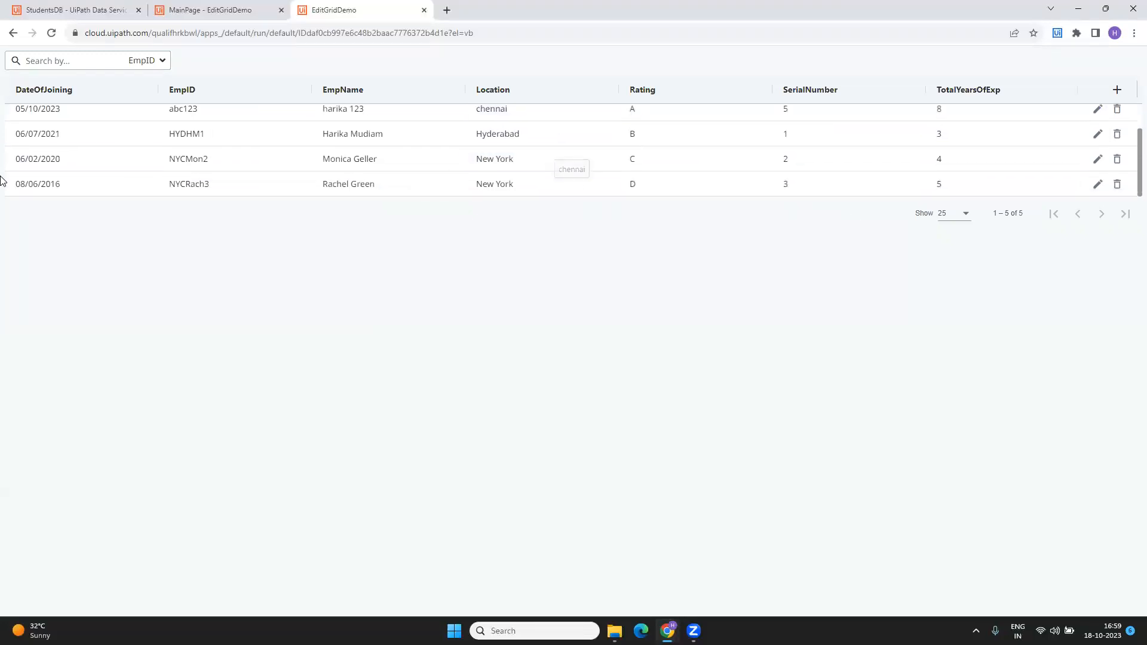
scroll(167, 169, up, 1)
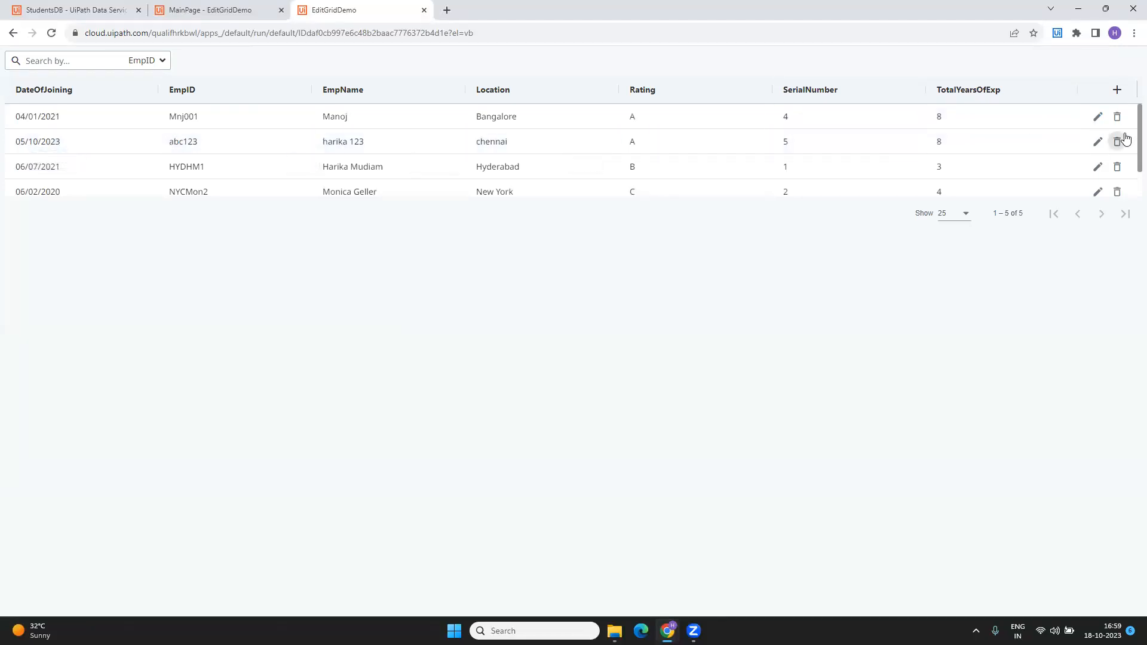
click(190, 6)
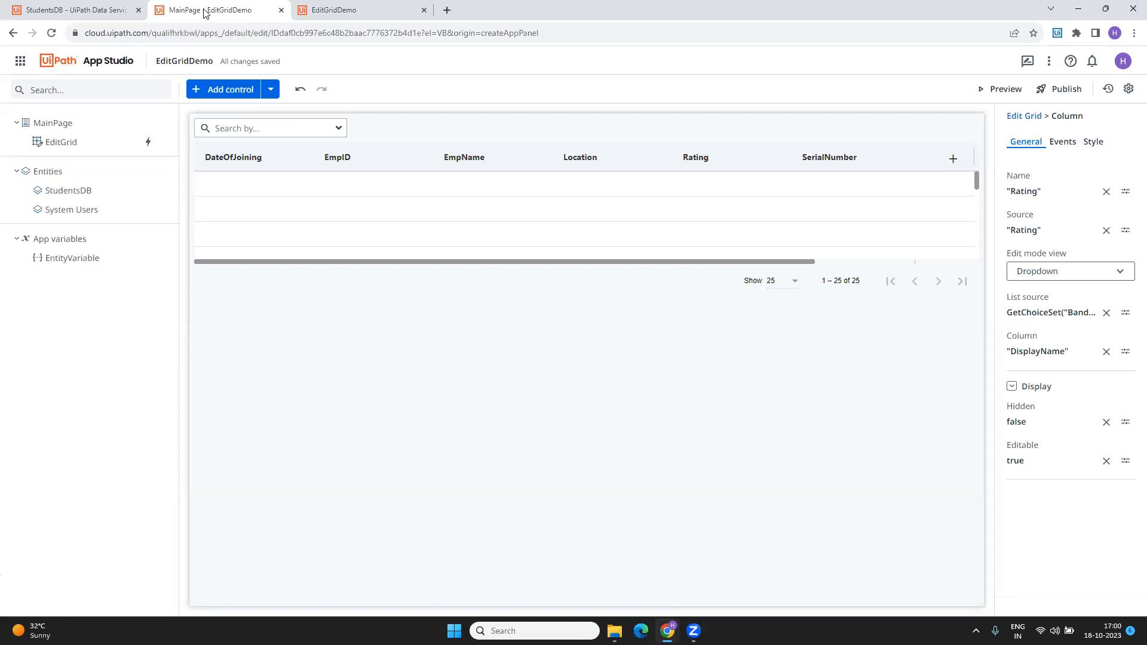
click(406, 9)
click(143, 69)
click(150, 83)
scroll(1098, 190, down, 1)
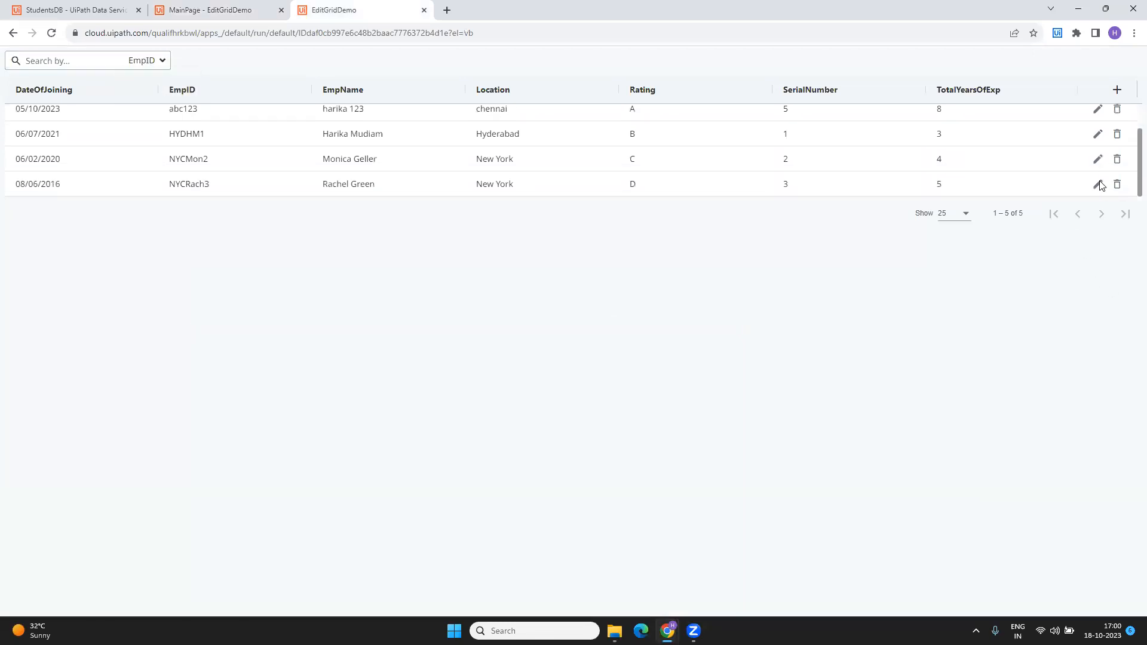
scroll(1101, 186, up, 1)
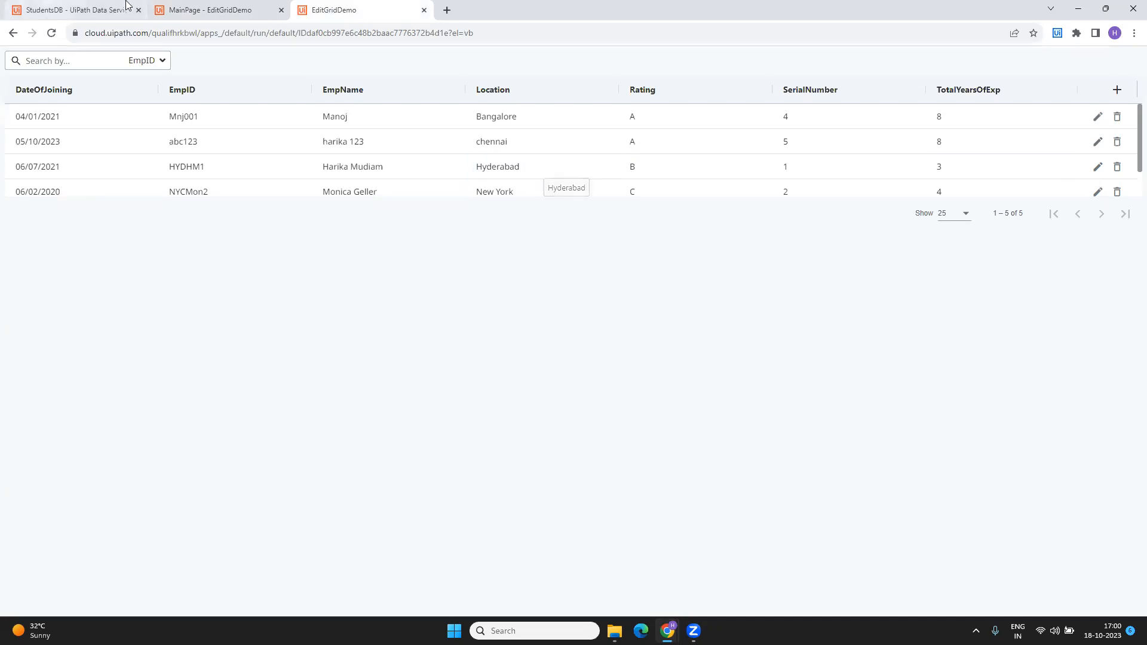
Return to the App Studio editor and browse the Display controls available for the page.
click(197, 4)
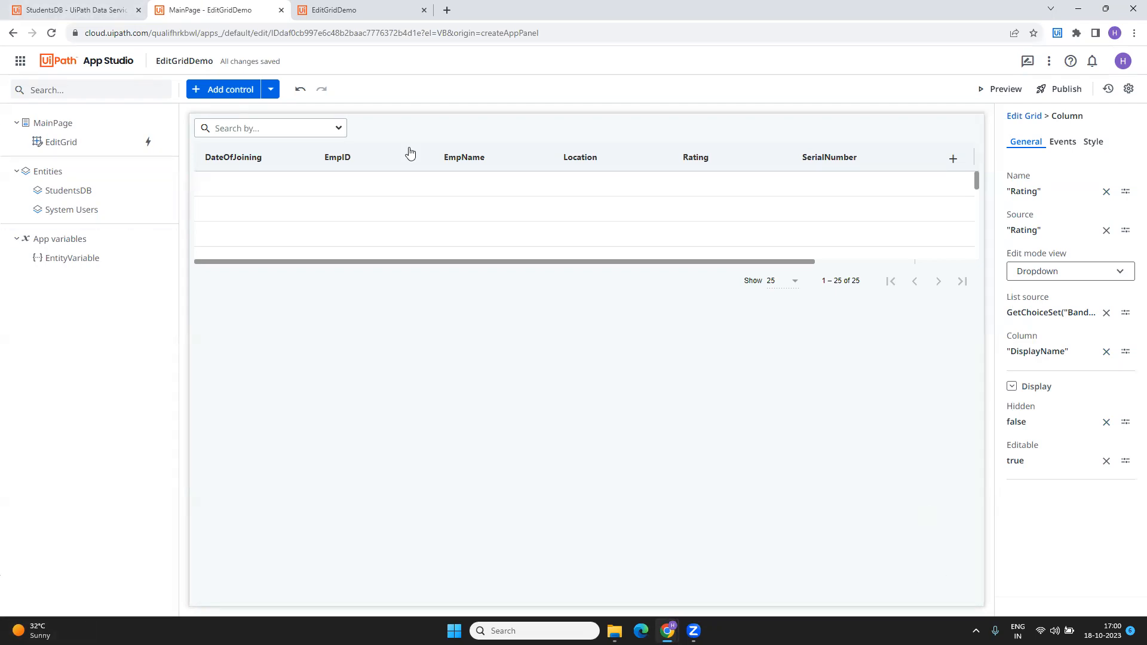
click(236, 91)
click(160, 187)
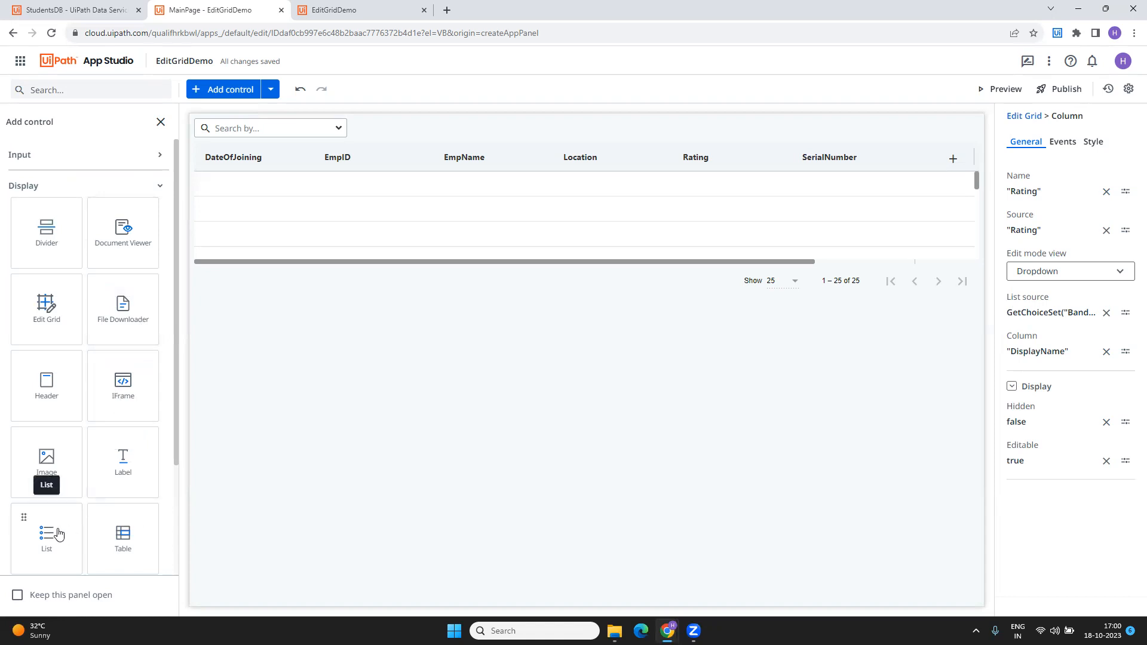
scroll(123, 552, down, 2)
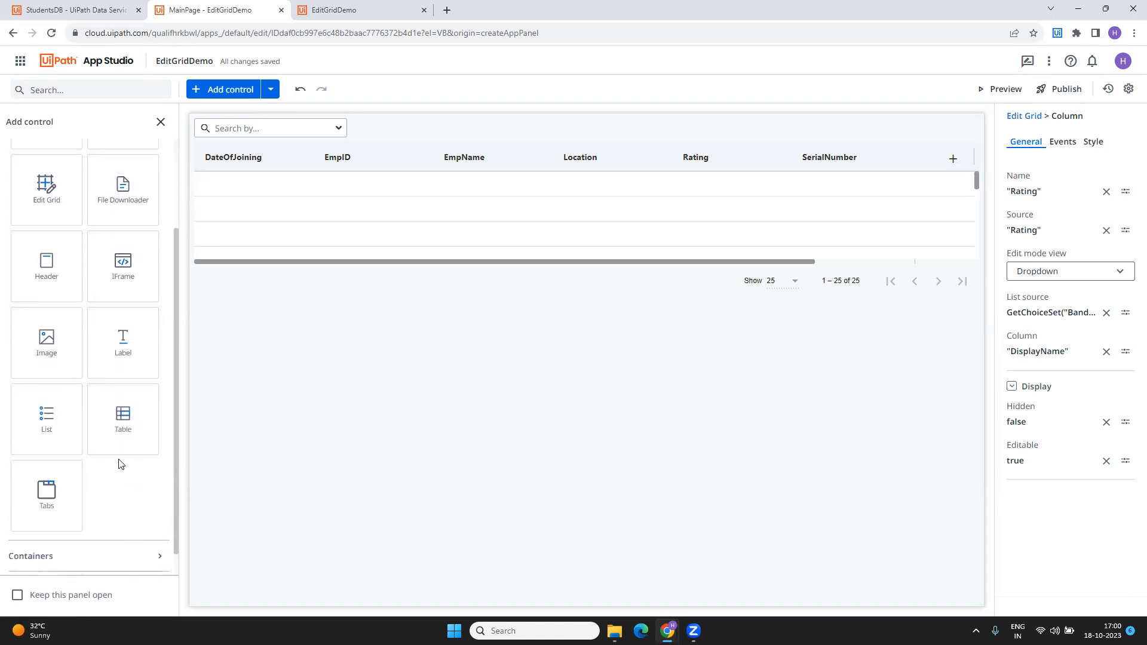
scroll(119, 463, up, 2)
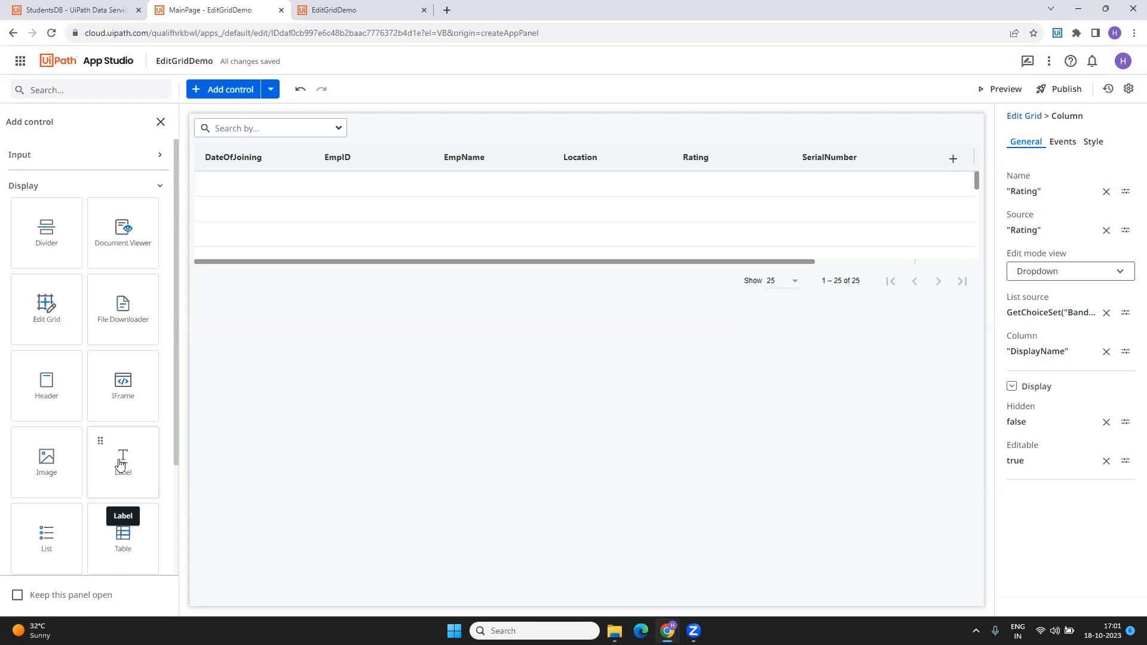
click(995, 26)
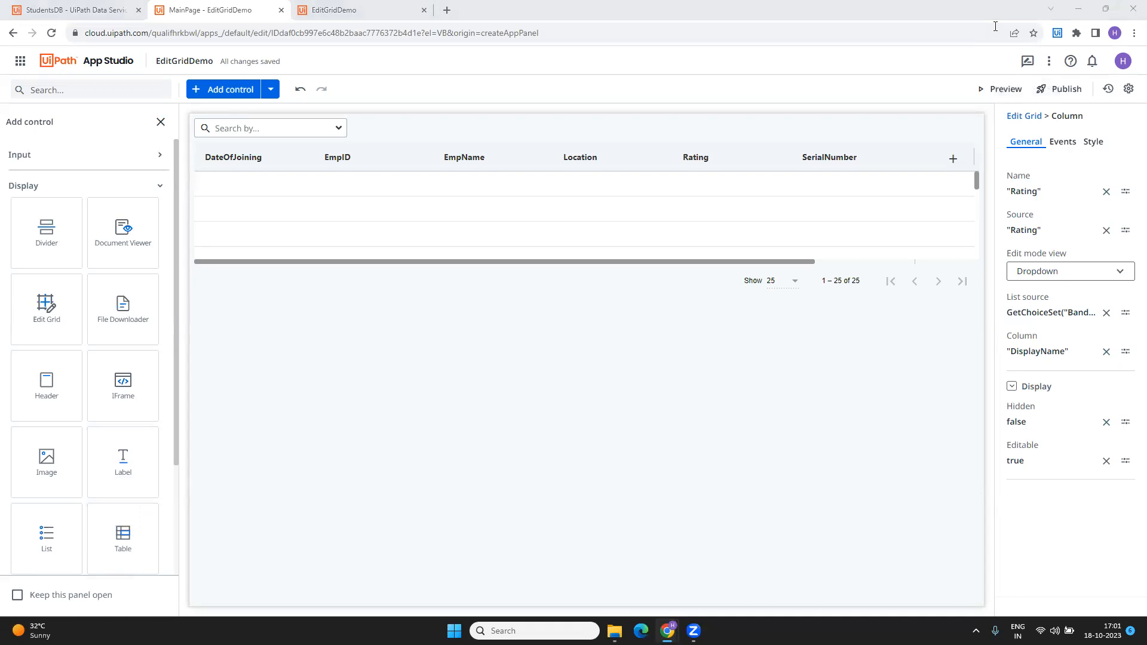